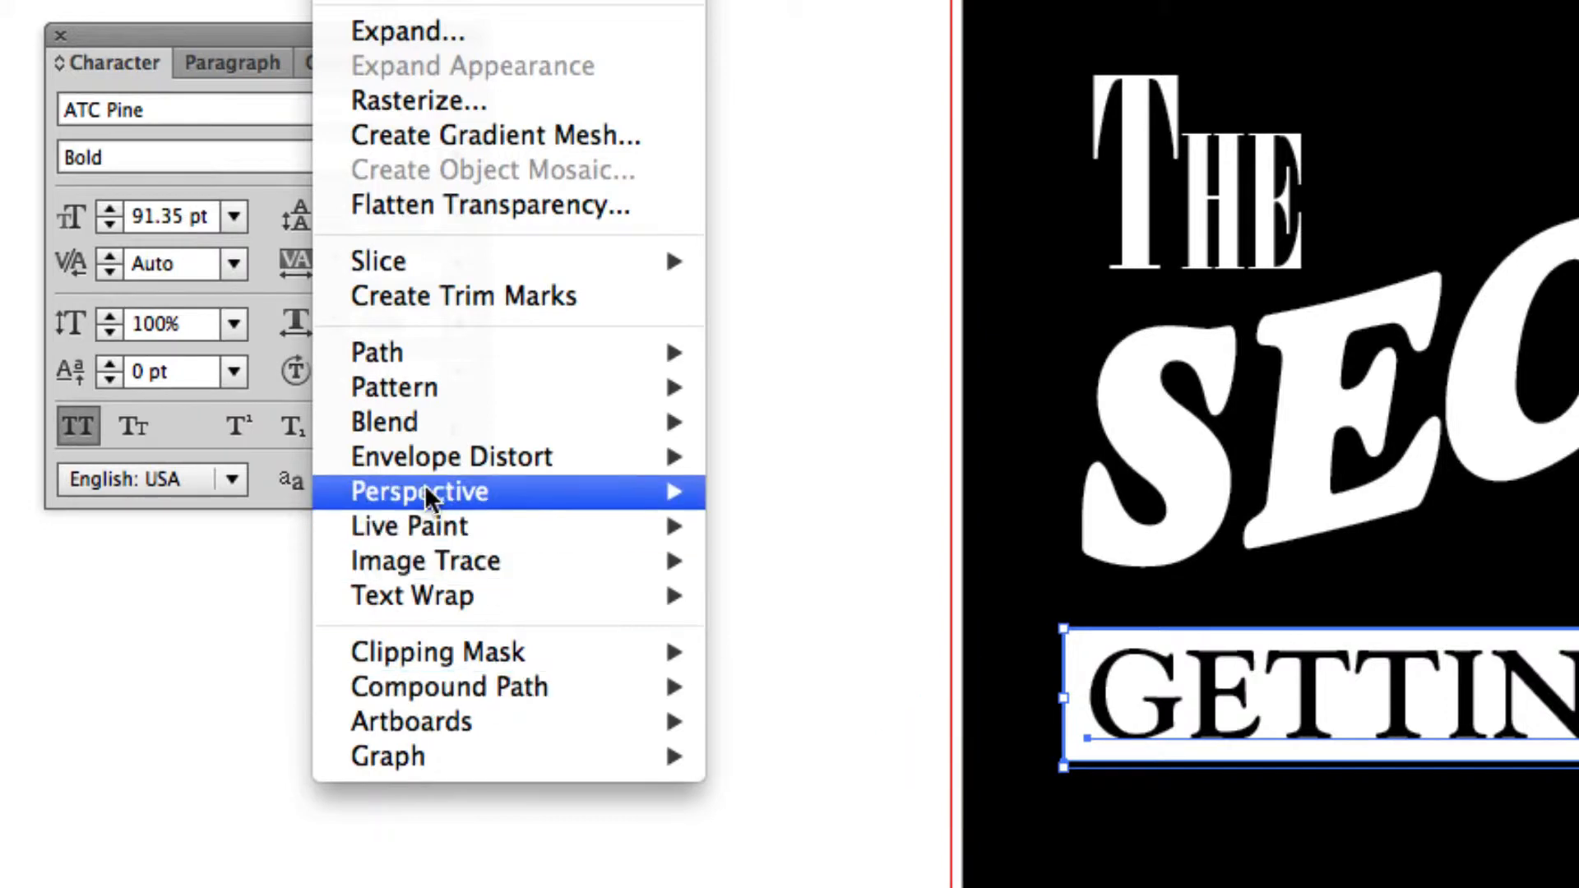
# Apply a horizontal Arc envelope warp with 30% bend to the GETTING AHEAD text and its white banner, using the preview.
pyautogui.moveTo(409, 457)
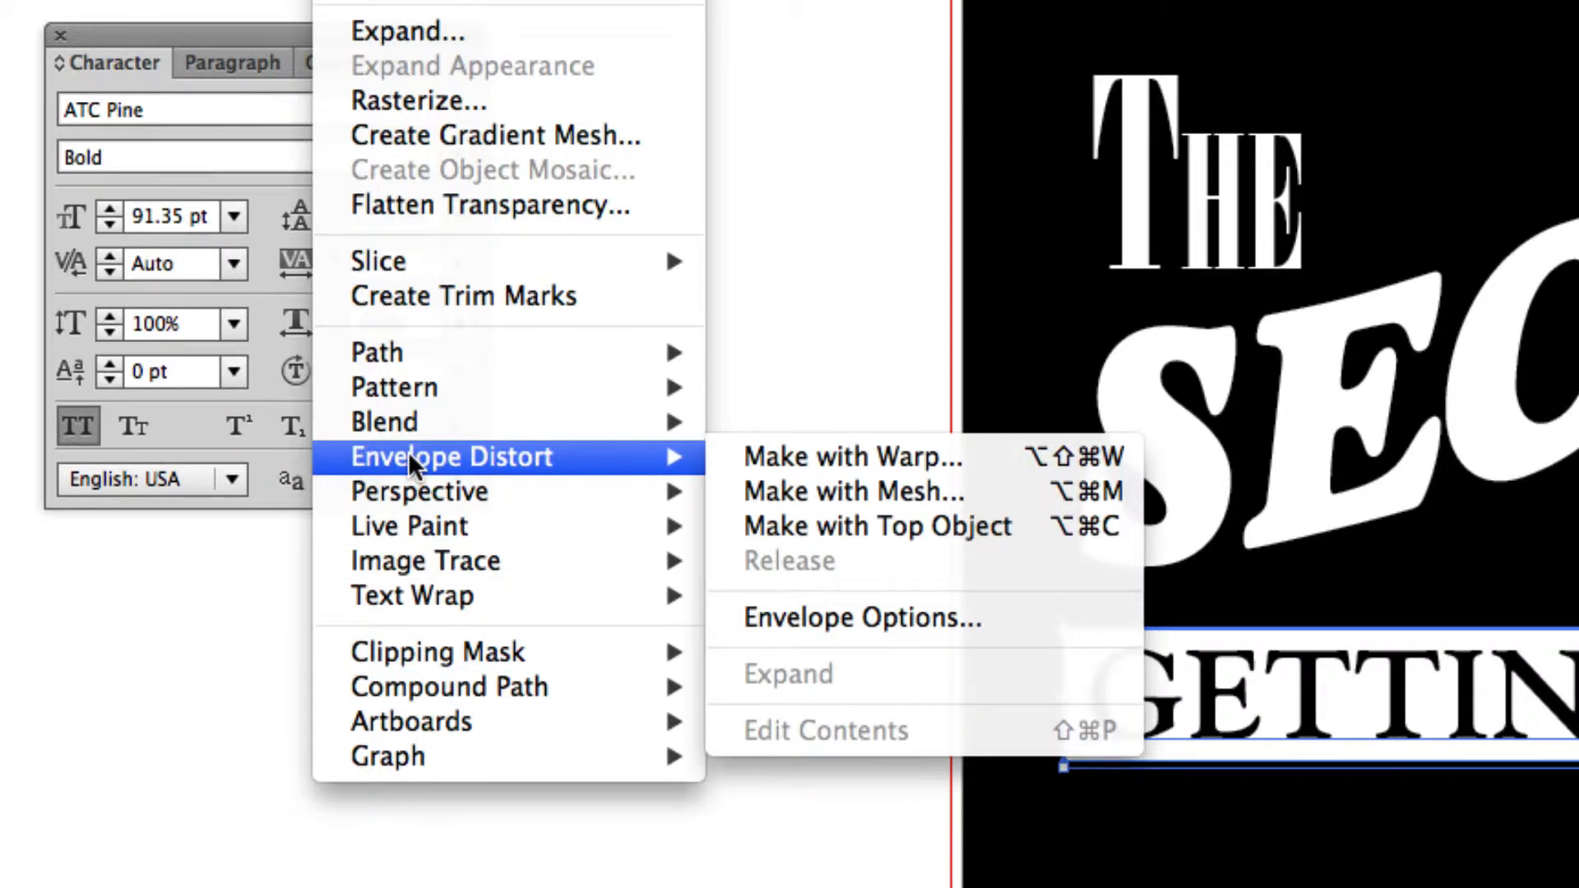
pyautogui.click(864, 459)
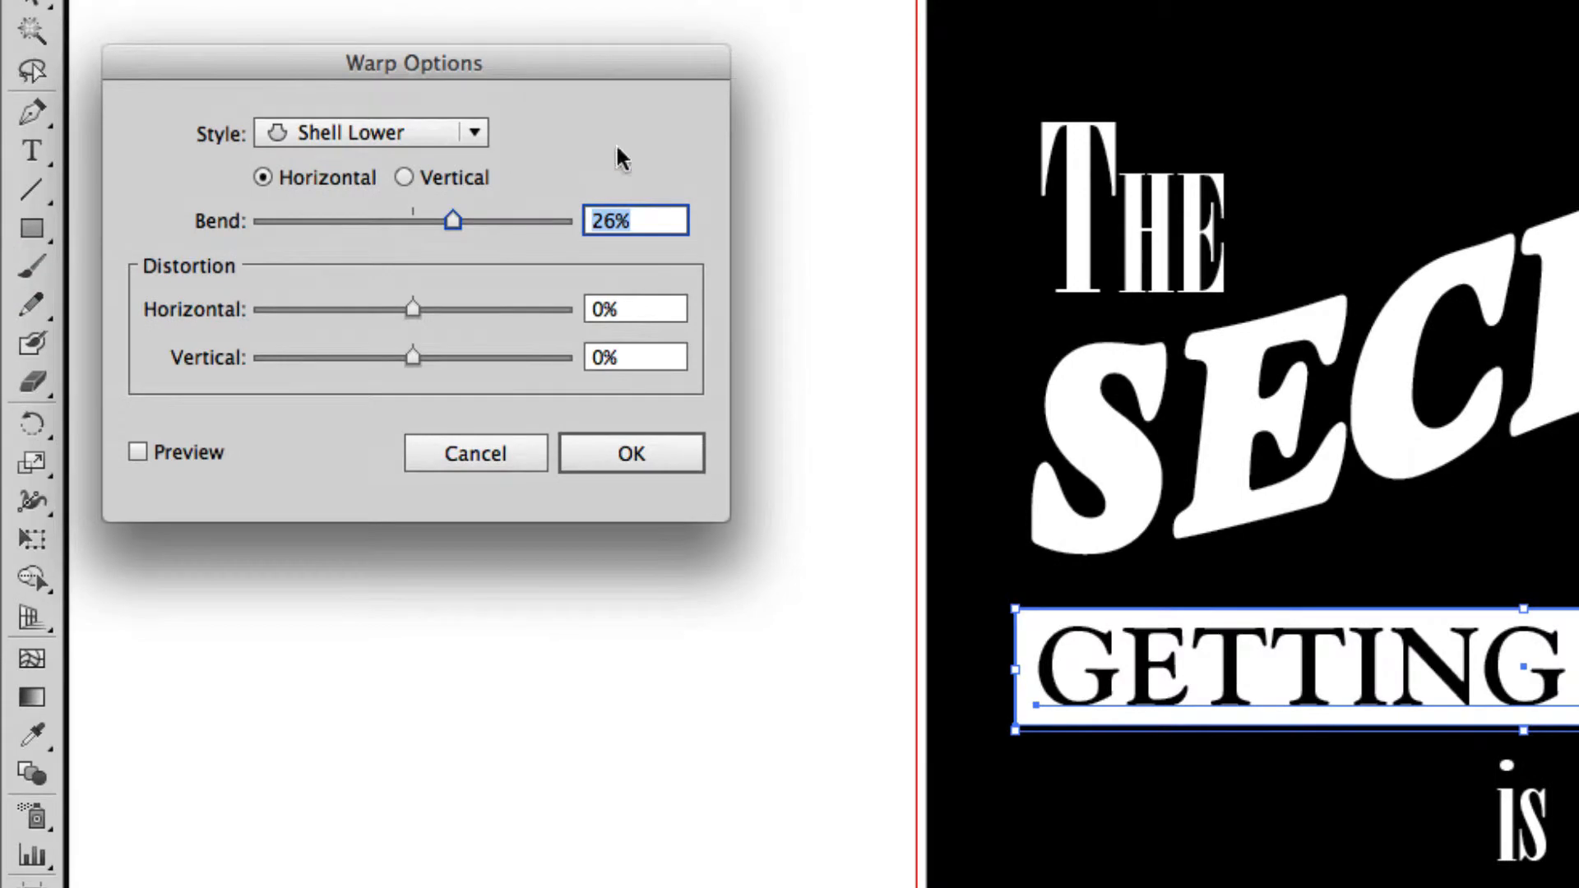
pyautogui.moveTo(526, 39); pyautogui.dragTo(804, 202)
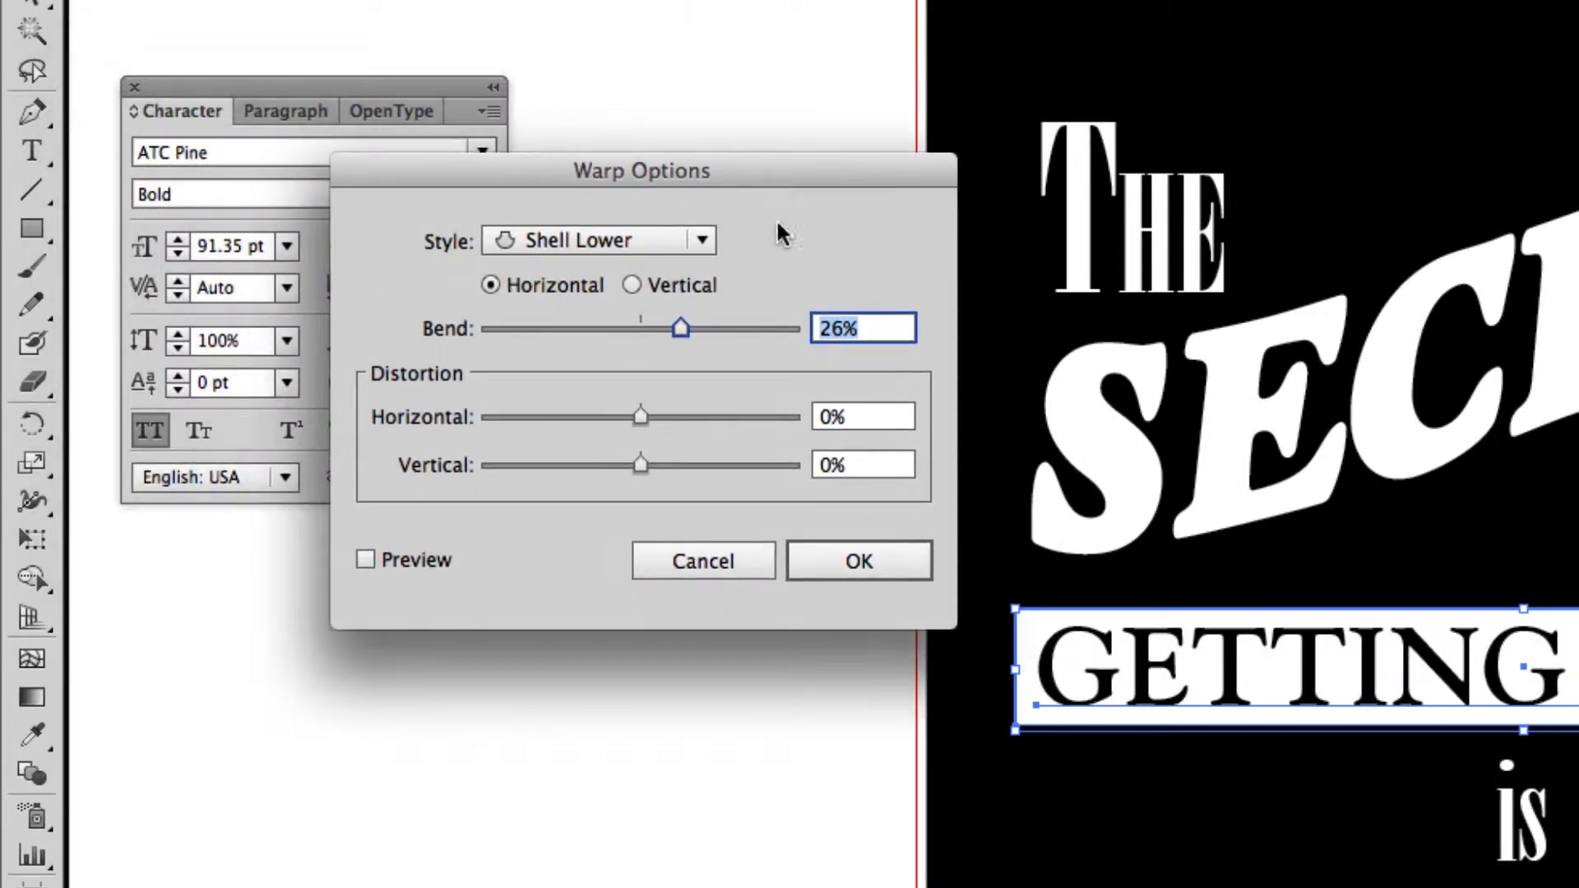
pyautogui.click(392, 561)
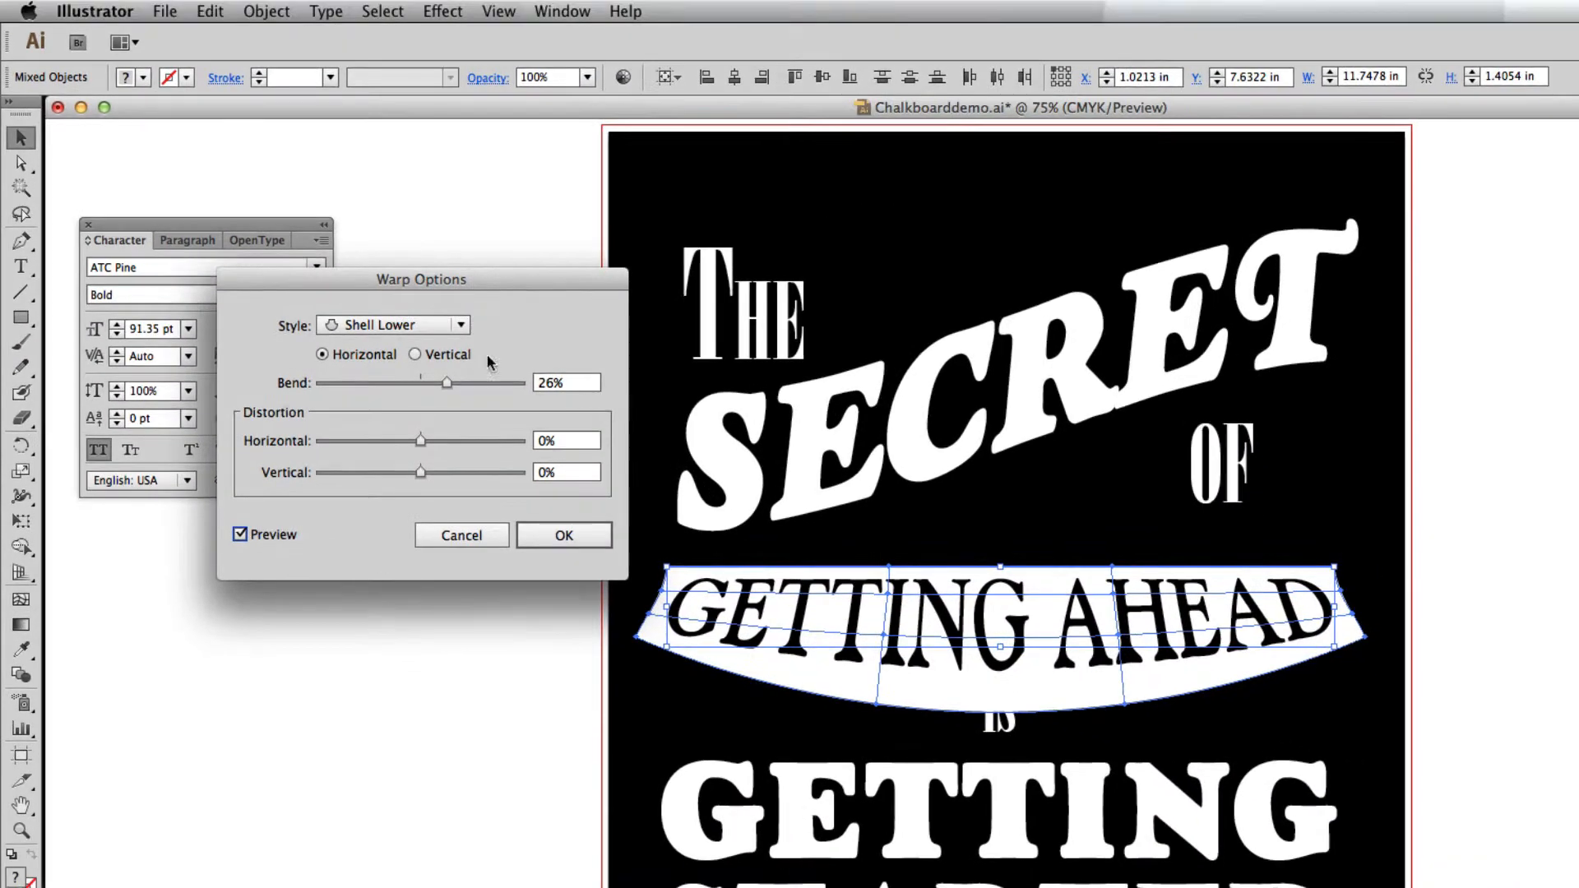
pyautogui.click(393, 324)
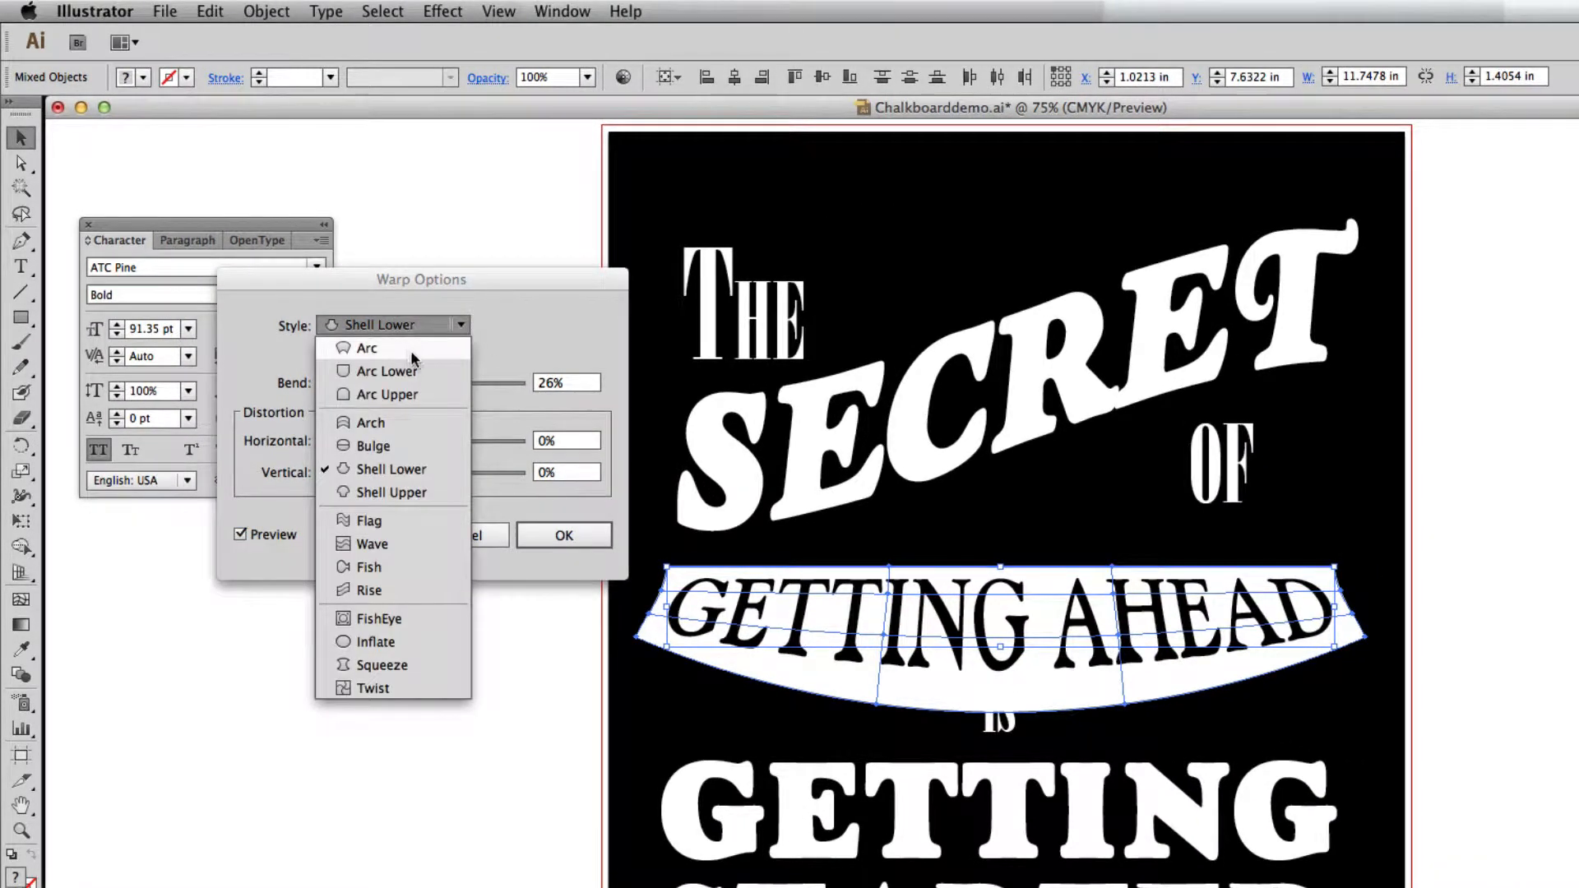
pyautogui.click(398, 419)
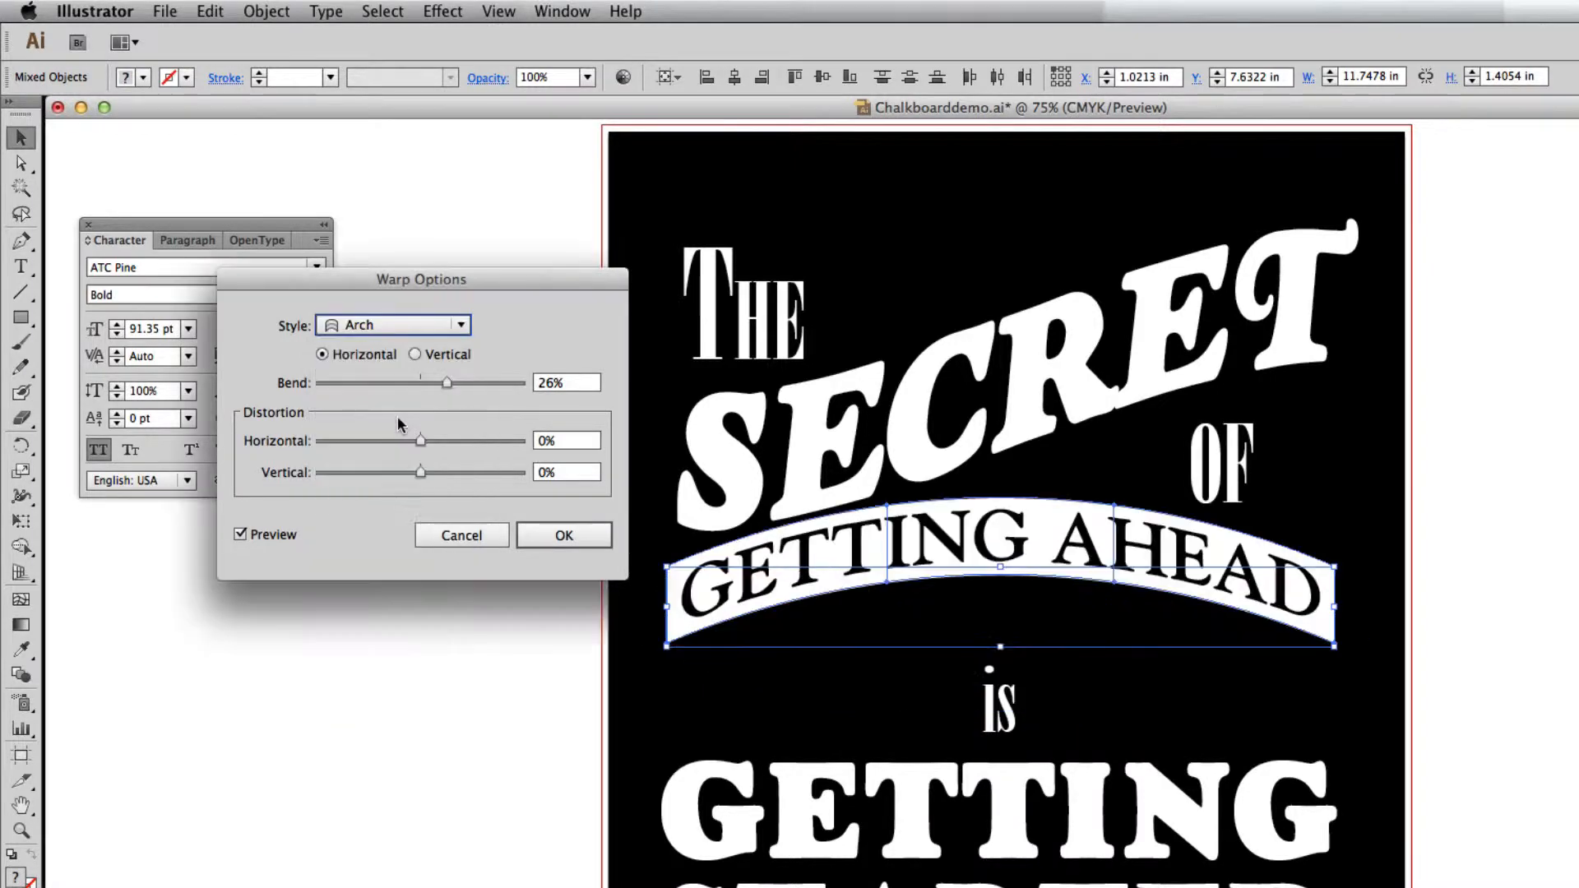
pyautogui.click(406, 327)
pyautogui.click(406, 346)
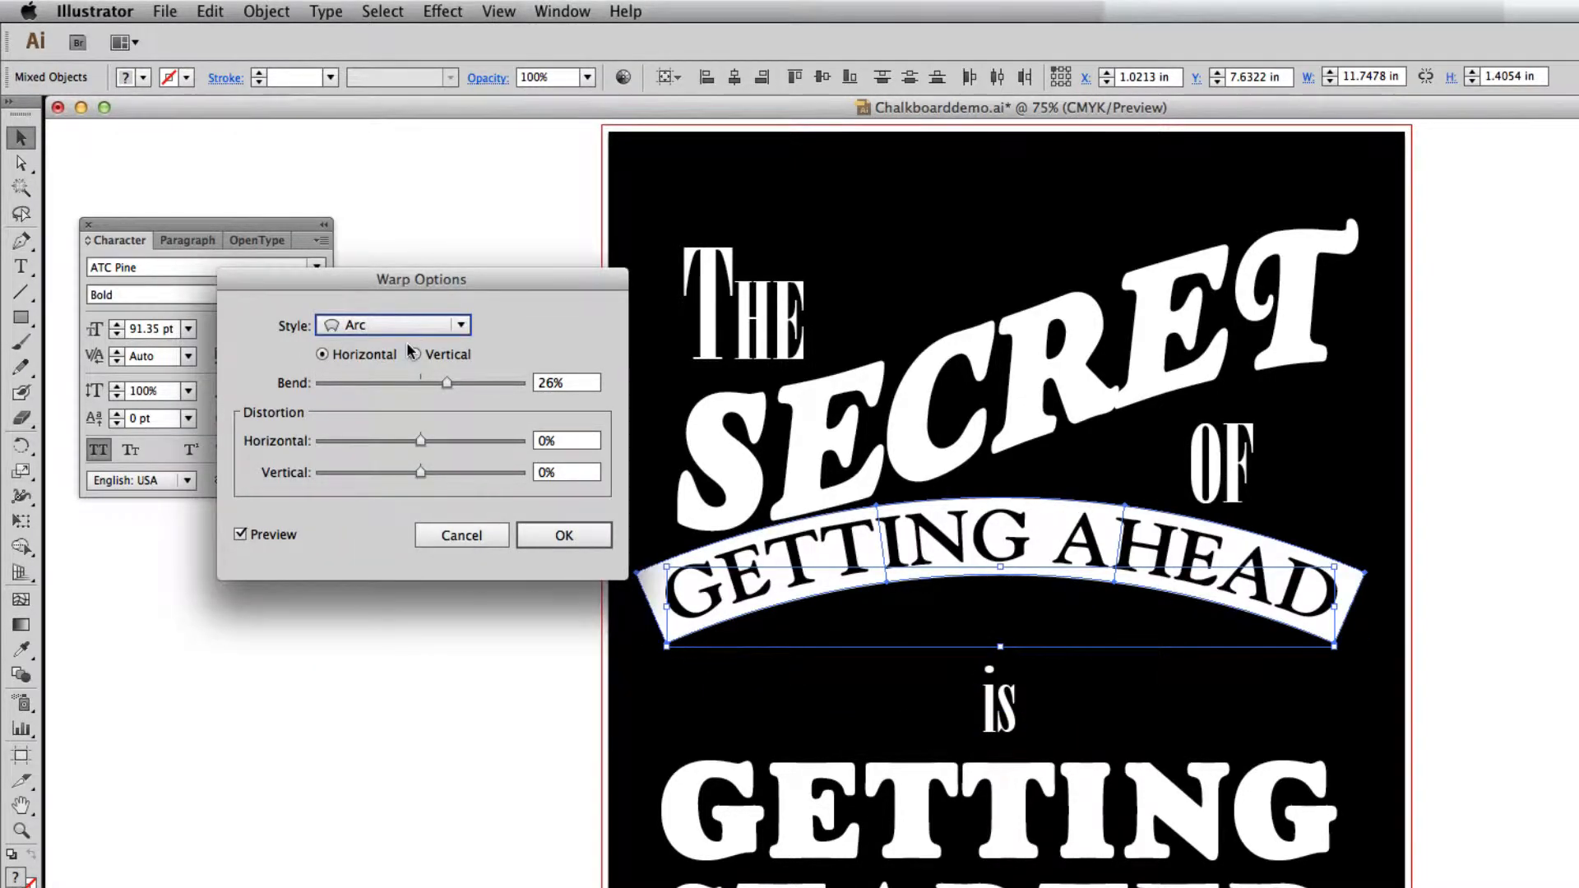
pyautogui.click(452, 382)
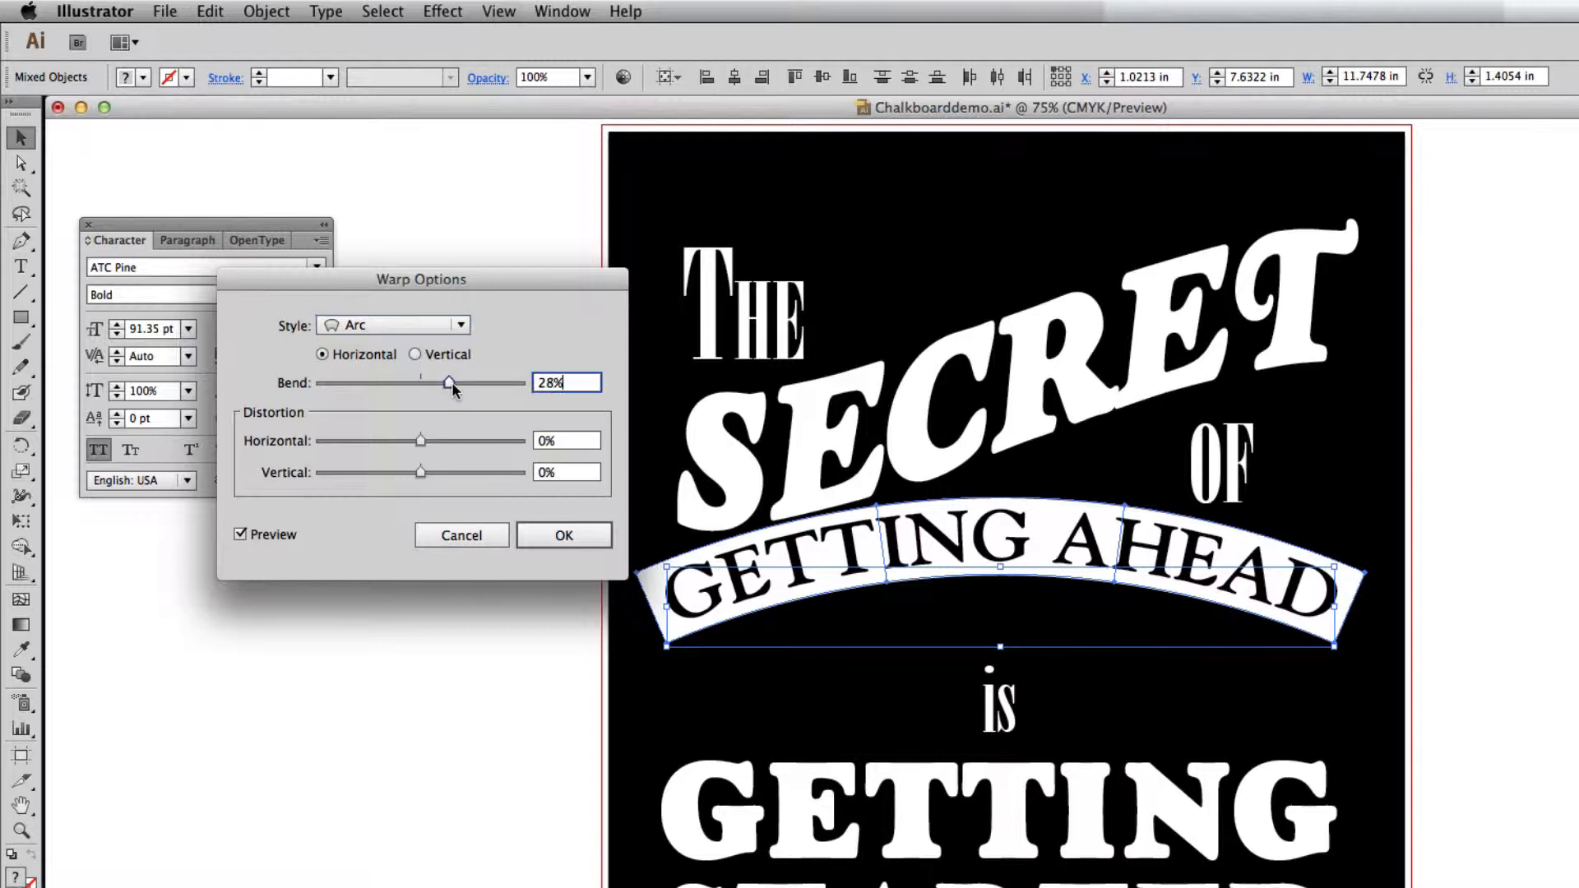
pyautogui.click(564, 538)
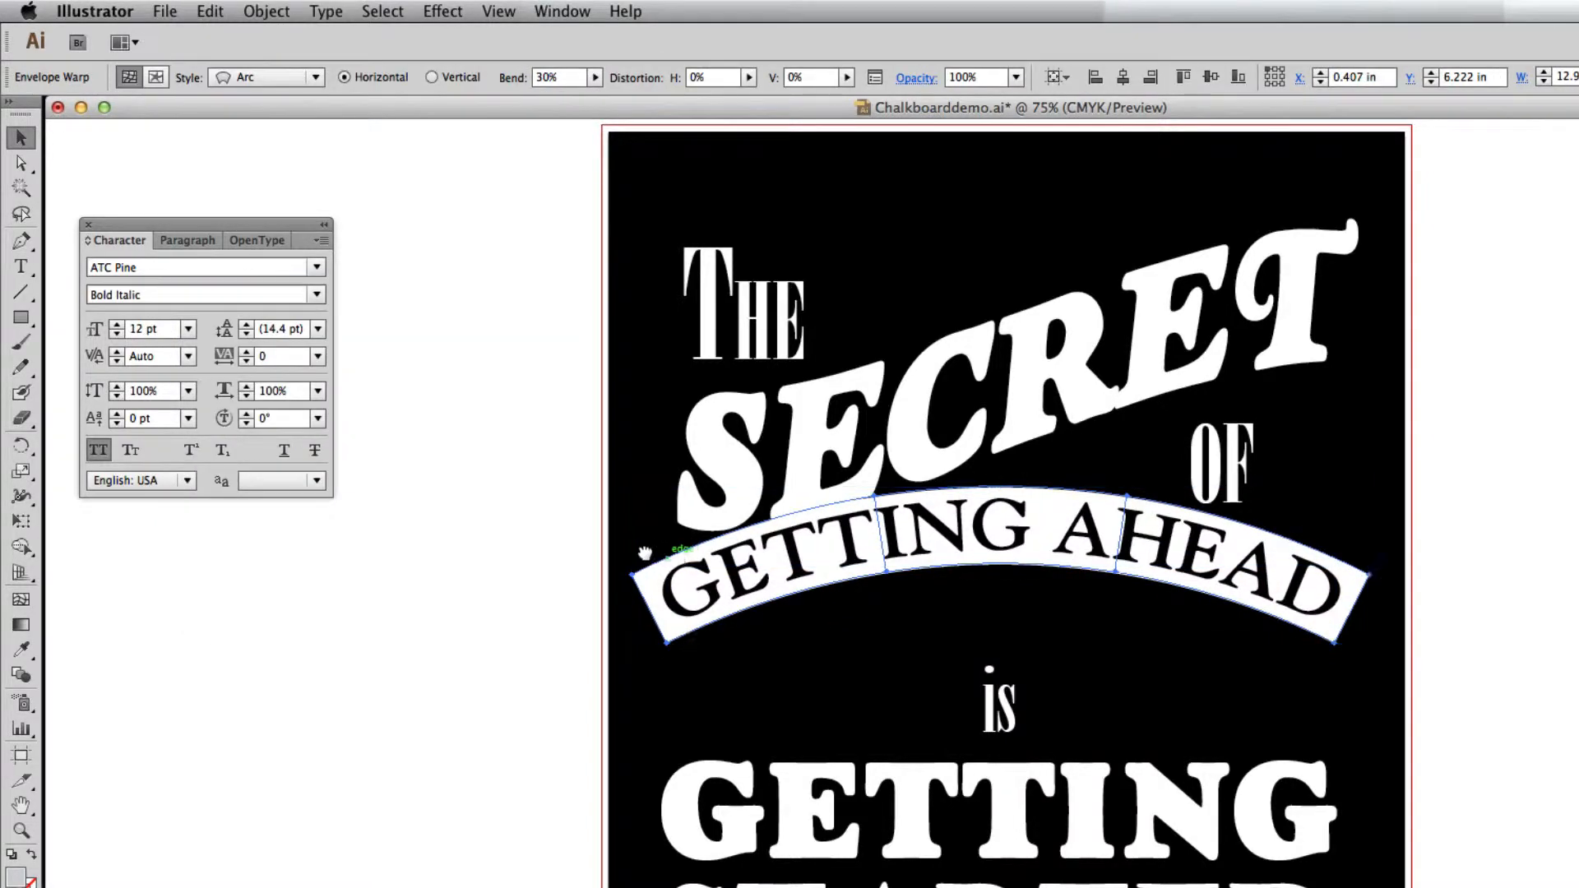
# Move the arched GETTING AHEAD banner down to clear SECRET, then raise it slightly away from the word "is".
pyautogui.scroll(-2, 564, 510)
pyautogui.hscroll(2, 564, 510)
pyautogui.hotkey('shift', 'Down')
pyautogui.hotkey('shift', 'Down')
pyautogui.hotkey('shift', 'Down')
pyautogui.hotkey('shift', 'Down')
pyautogui.hotkey('shift', 'Down')
pyautogui.hotkey('shift', 'Down')
pyautogui.hotkey('shift', 'Down')
pyautogui.hotkey('shift', 'Down')
pyautogui.hotkey('shift', 'Down')
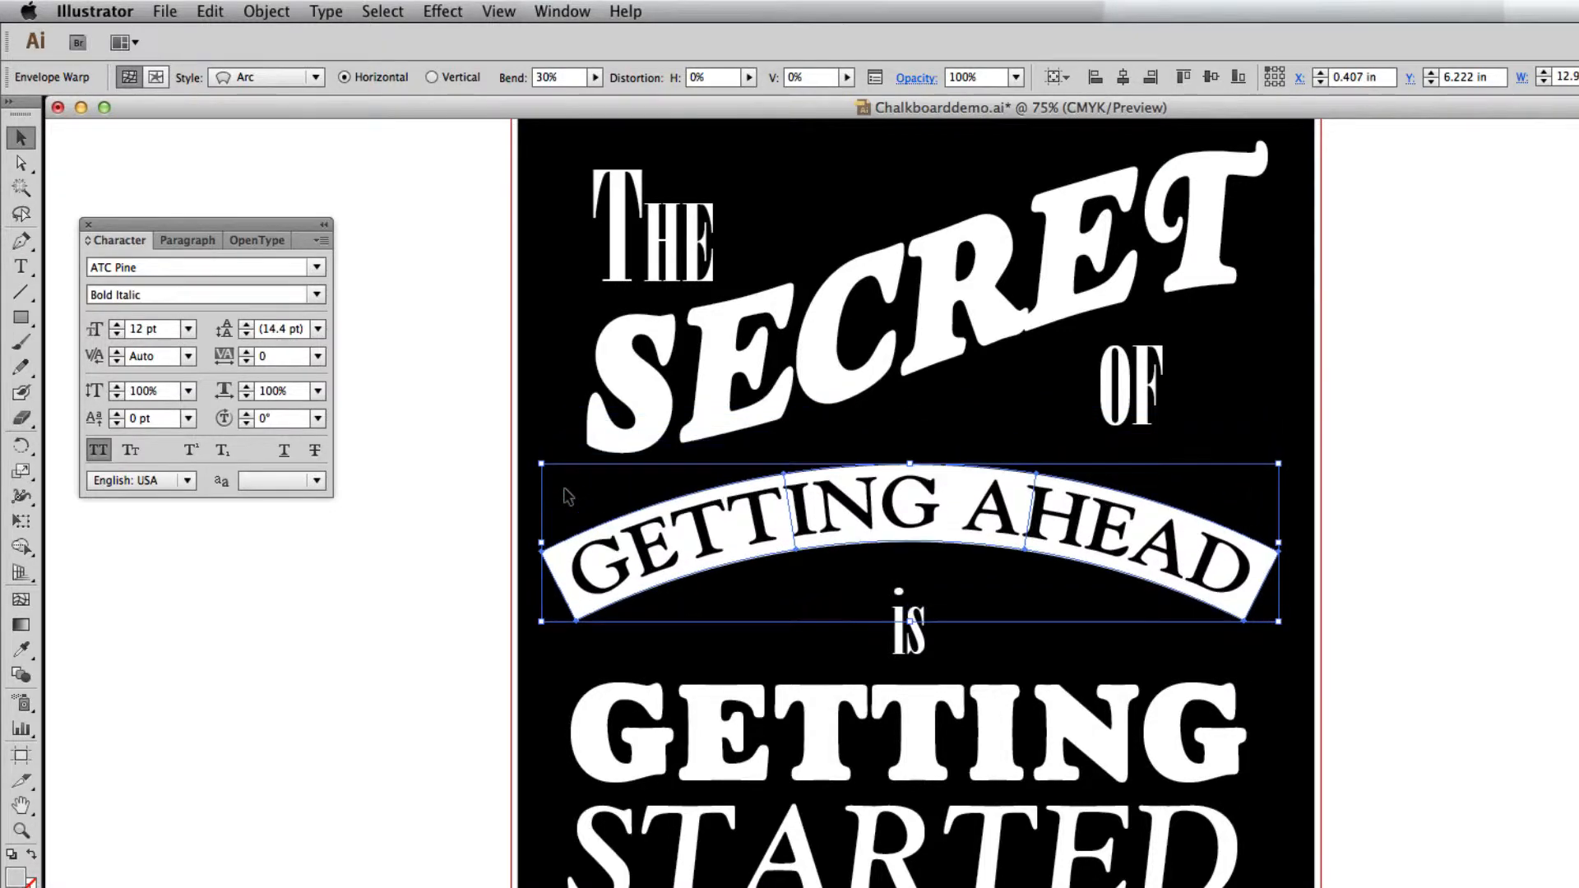
pyautogui.hotkey('shift', 'Down')
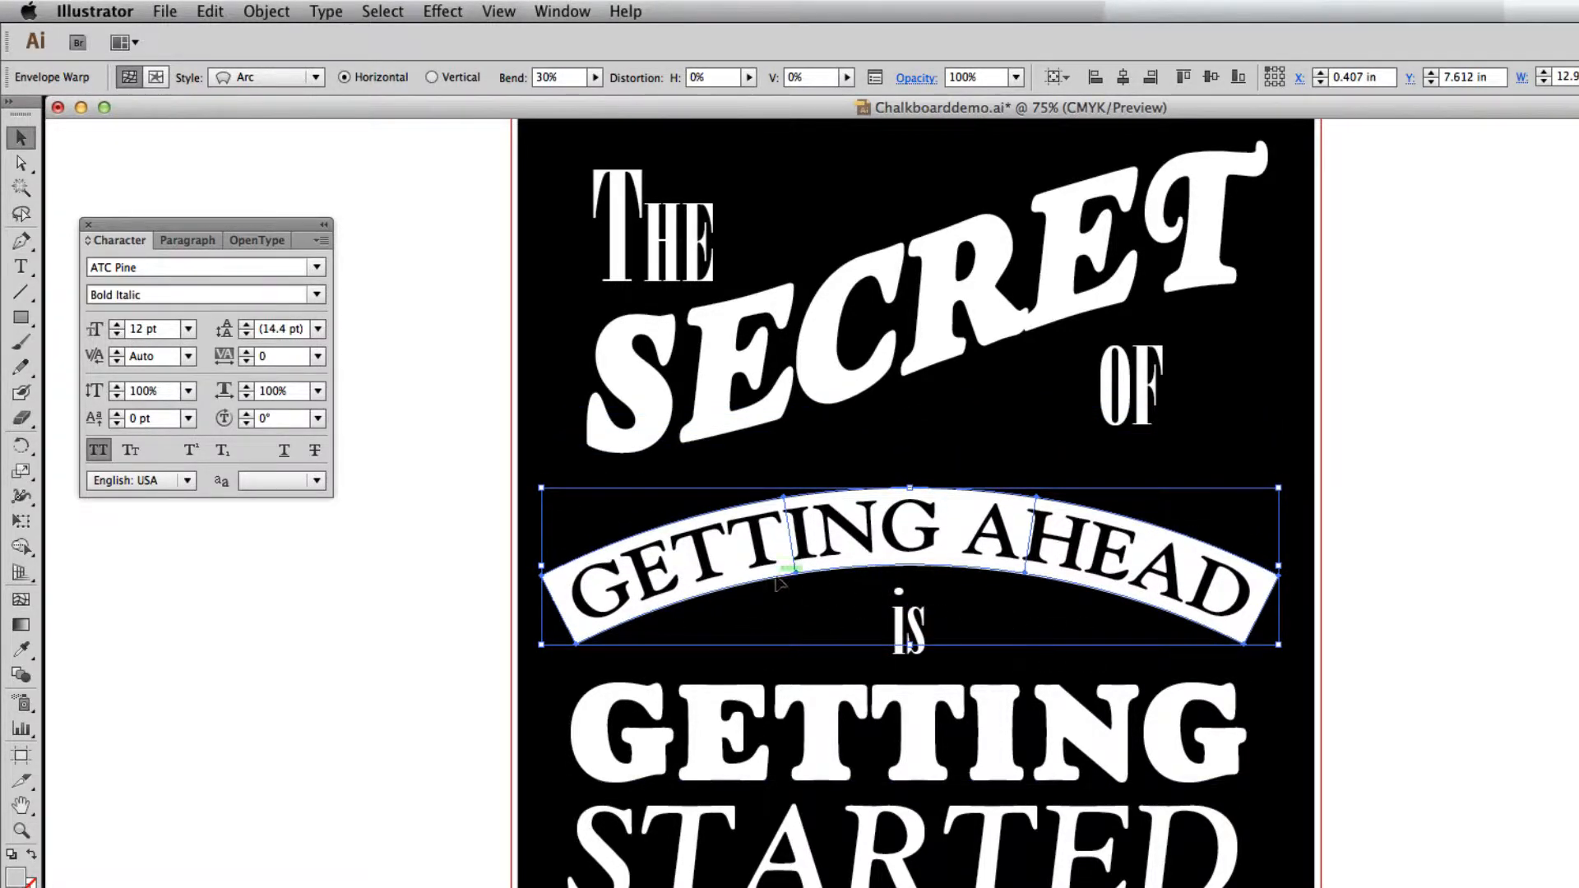
pyautogui.hotkey('shift', 'Up')
pyautogui.hotkey('shift', 'Up')
pyautogui.hotkey('shift', 'Up')
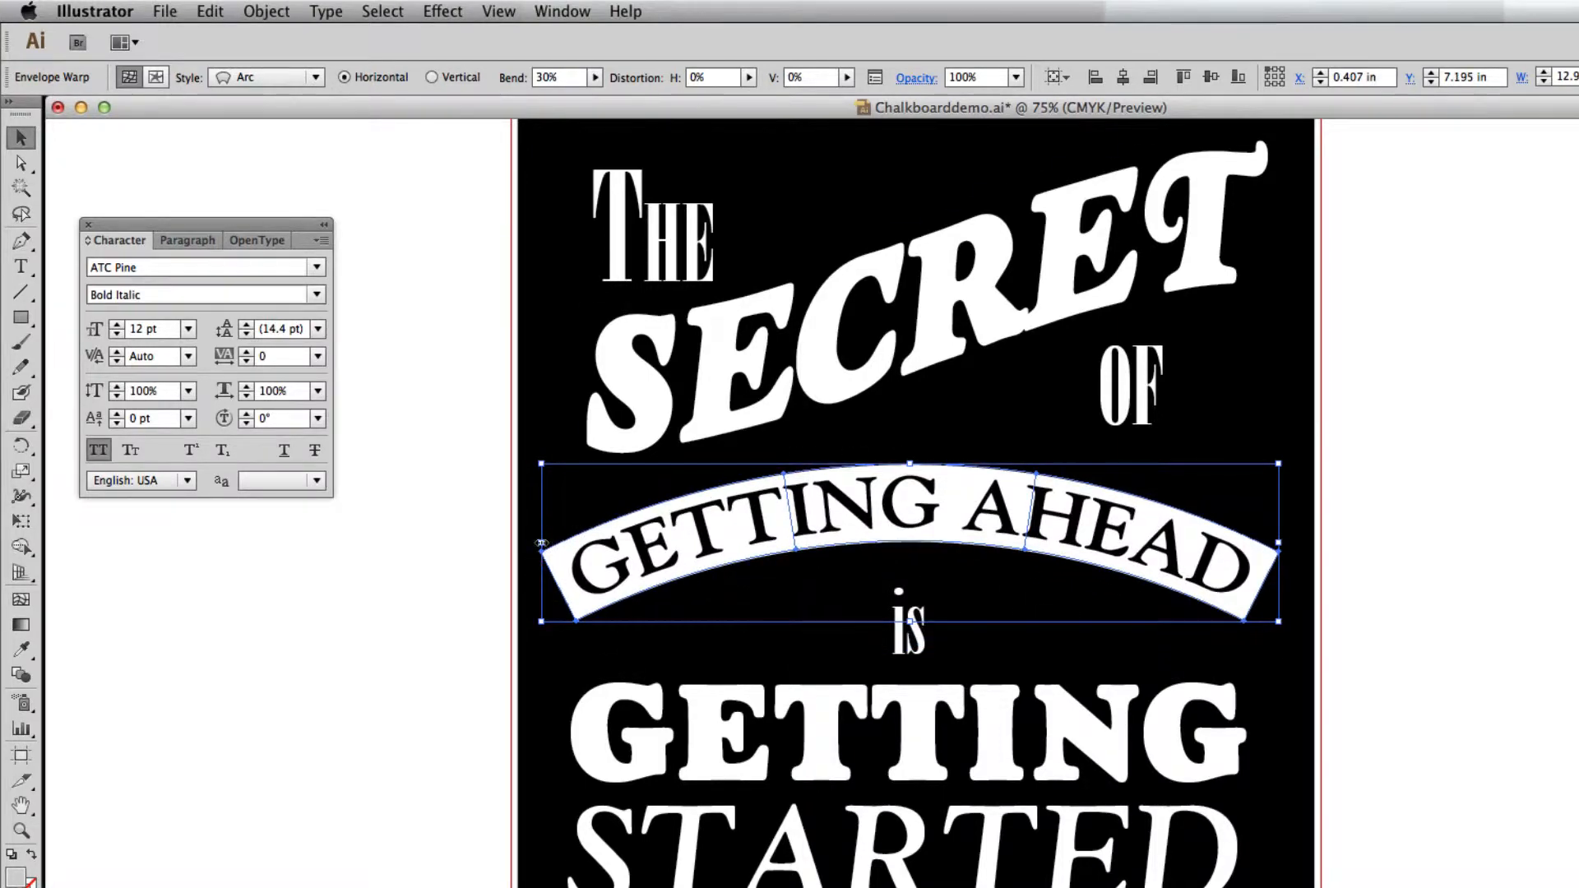
# Scale the arched banner down proportionally about its centre to about 12.6 in wide and nudge it slightly up and right.
pyautogui.moveTo(540, 543); pyautogui.dragTo(550, 541)
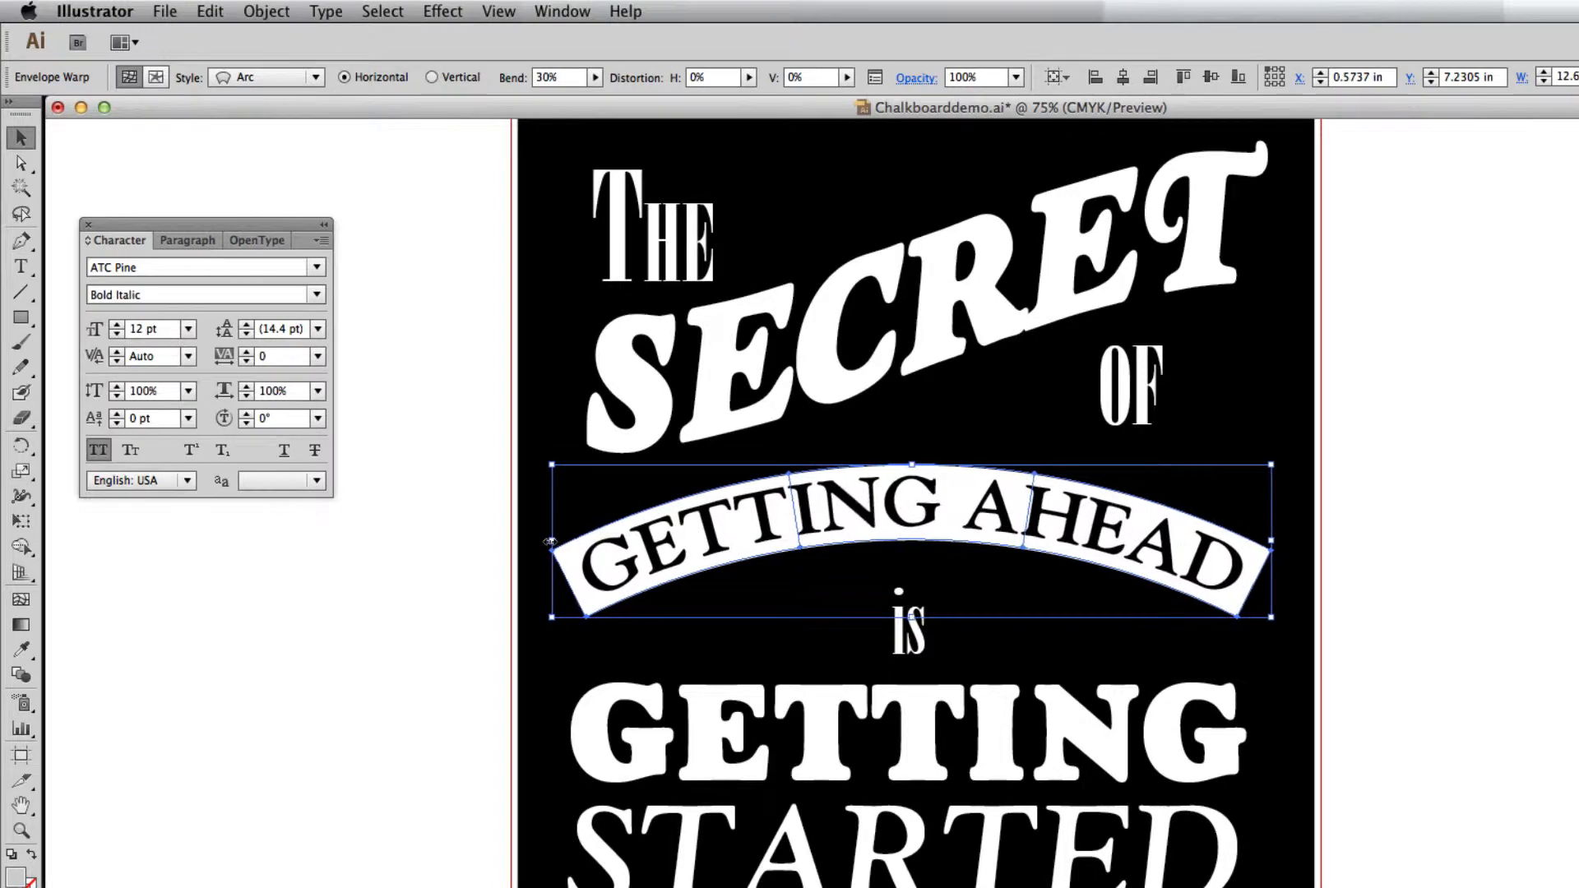
pyautogui.press('Up')
pyautogui.press('Up')
pyautogui.press('Up')
pyautogui.press('Up')
pyautogui.press('Up')
pyautogui.press('Up')
pyautogui.press('Right')
pyautogui.press('Right')
# Move the word "is" up so it sits closer beneath the arched banner.
pyautogui.moveTo(684, 518); pyautogui.dragTo(633, 447)
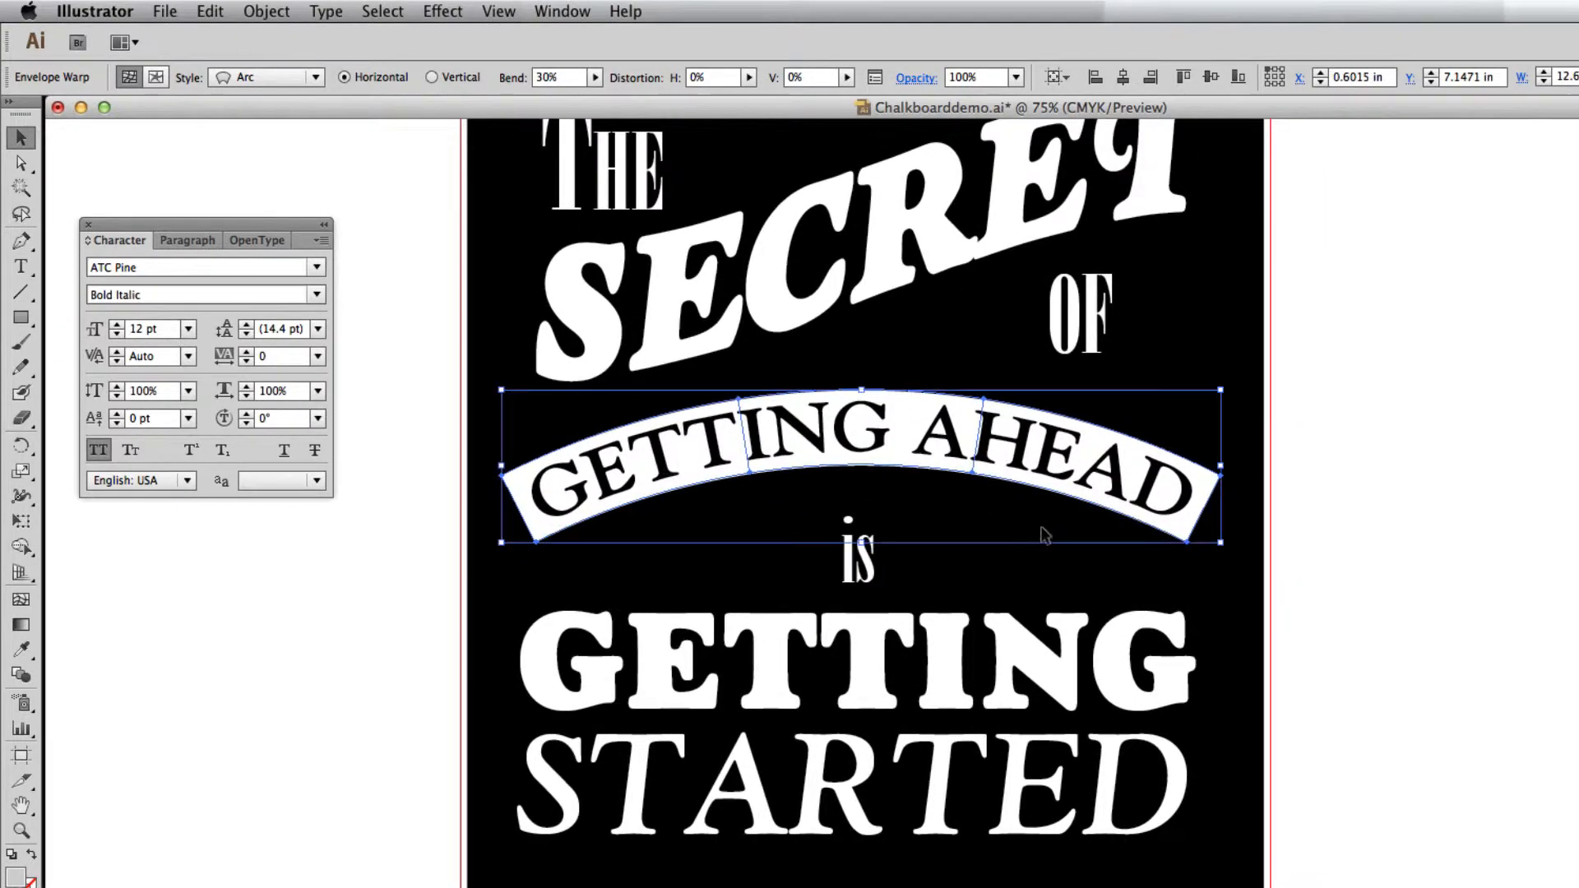
pyautogui.click(1045, 594)
pyautogui.moveTo(860, 573); pyautogui.dragTo(860, 539)
# Set up an Arc Upper envelope warp with 29% bend on the lower, heavy GETTING and turn on its preview.
pyautogui.scroll(-2, 1012, 617)
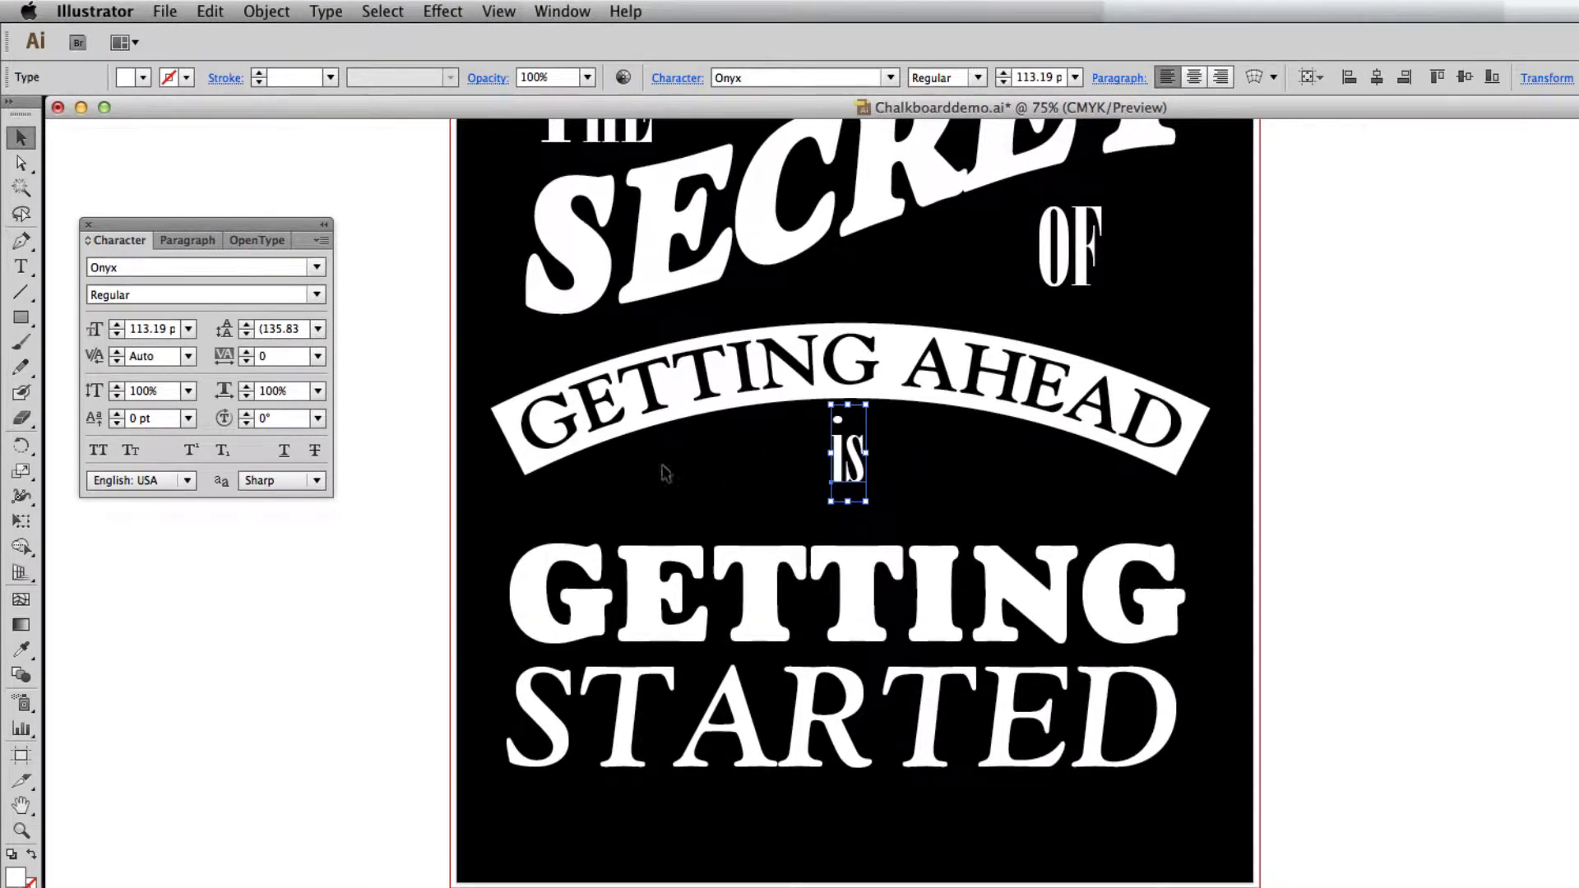
pyautogui.click(640, 572)
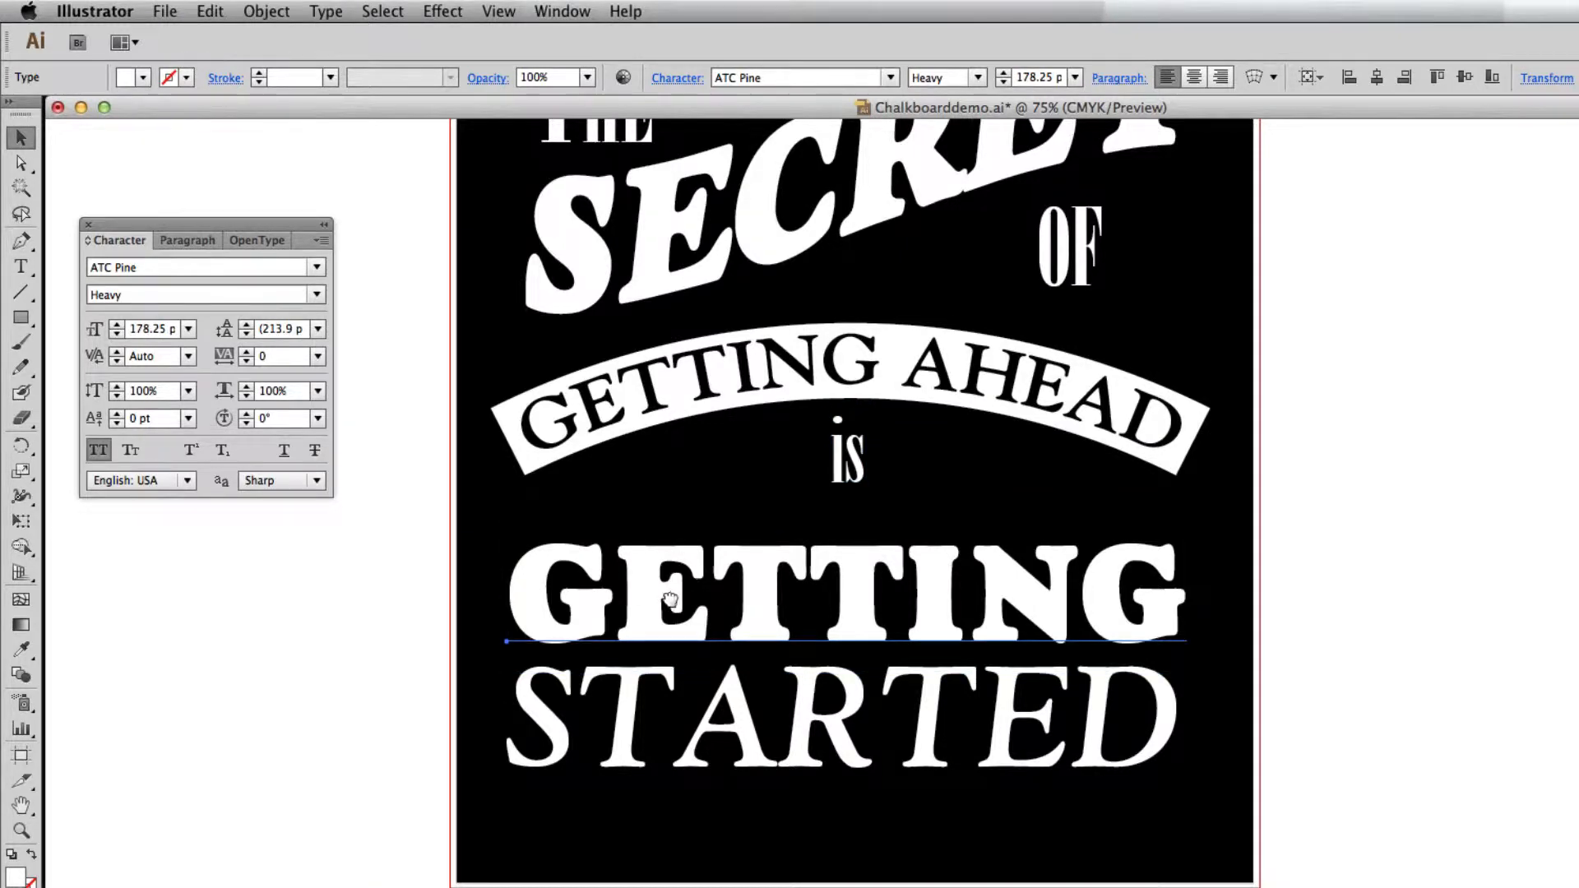
pyautogui.scroll(-1, 673, 585)
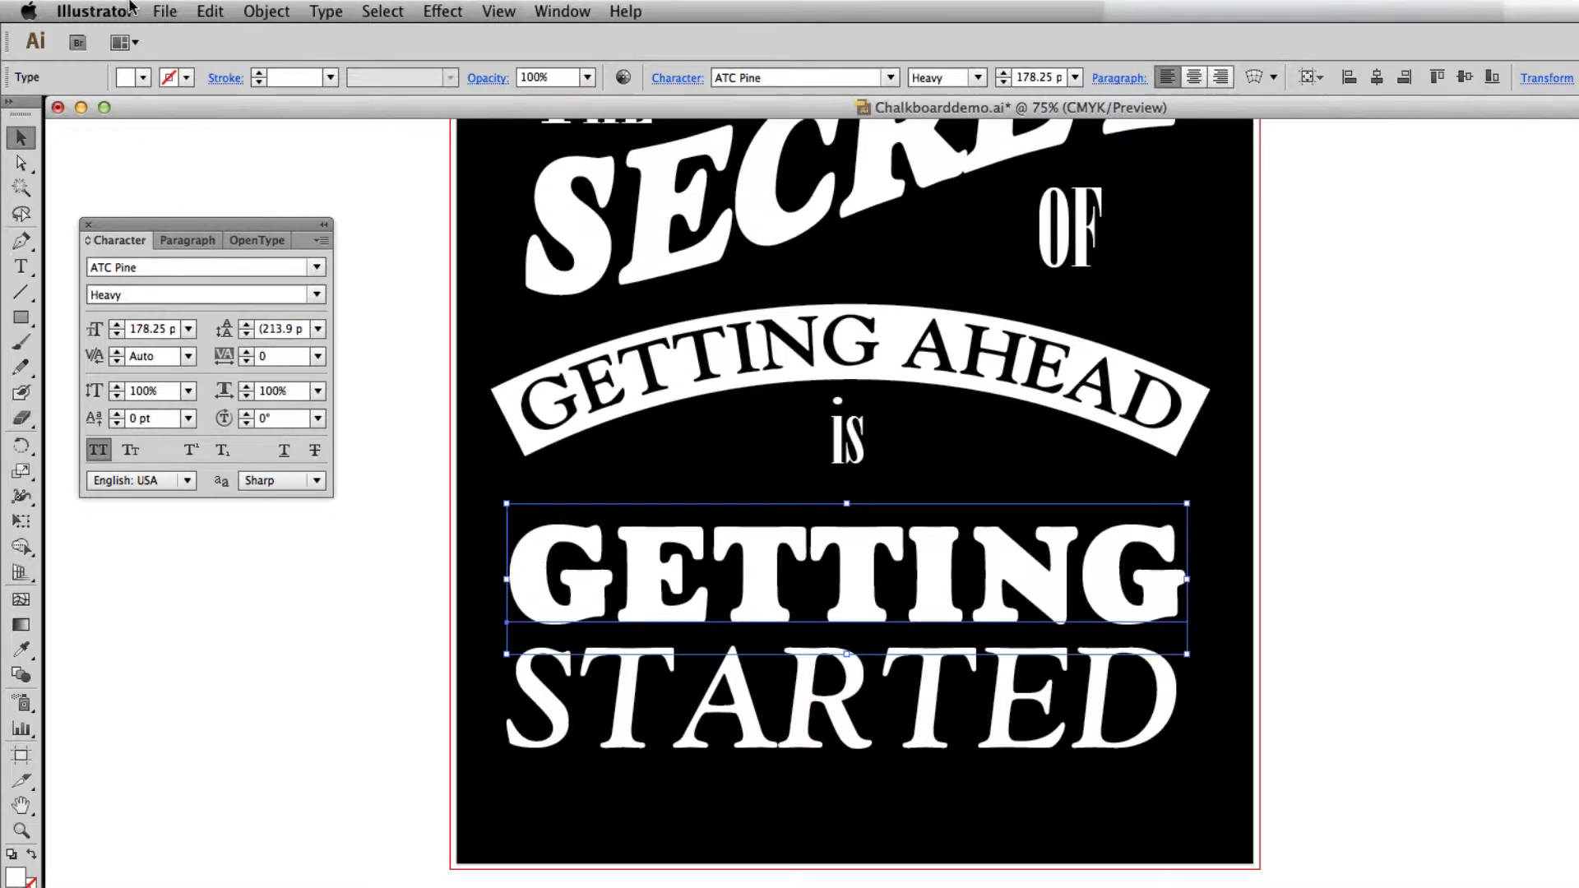
pyautogui.click(266, 11)
pyautogui.moveTo(412, 467)
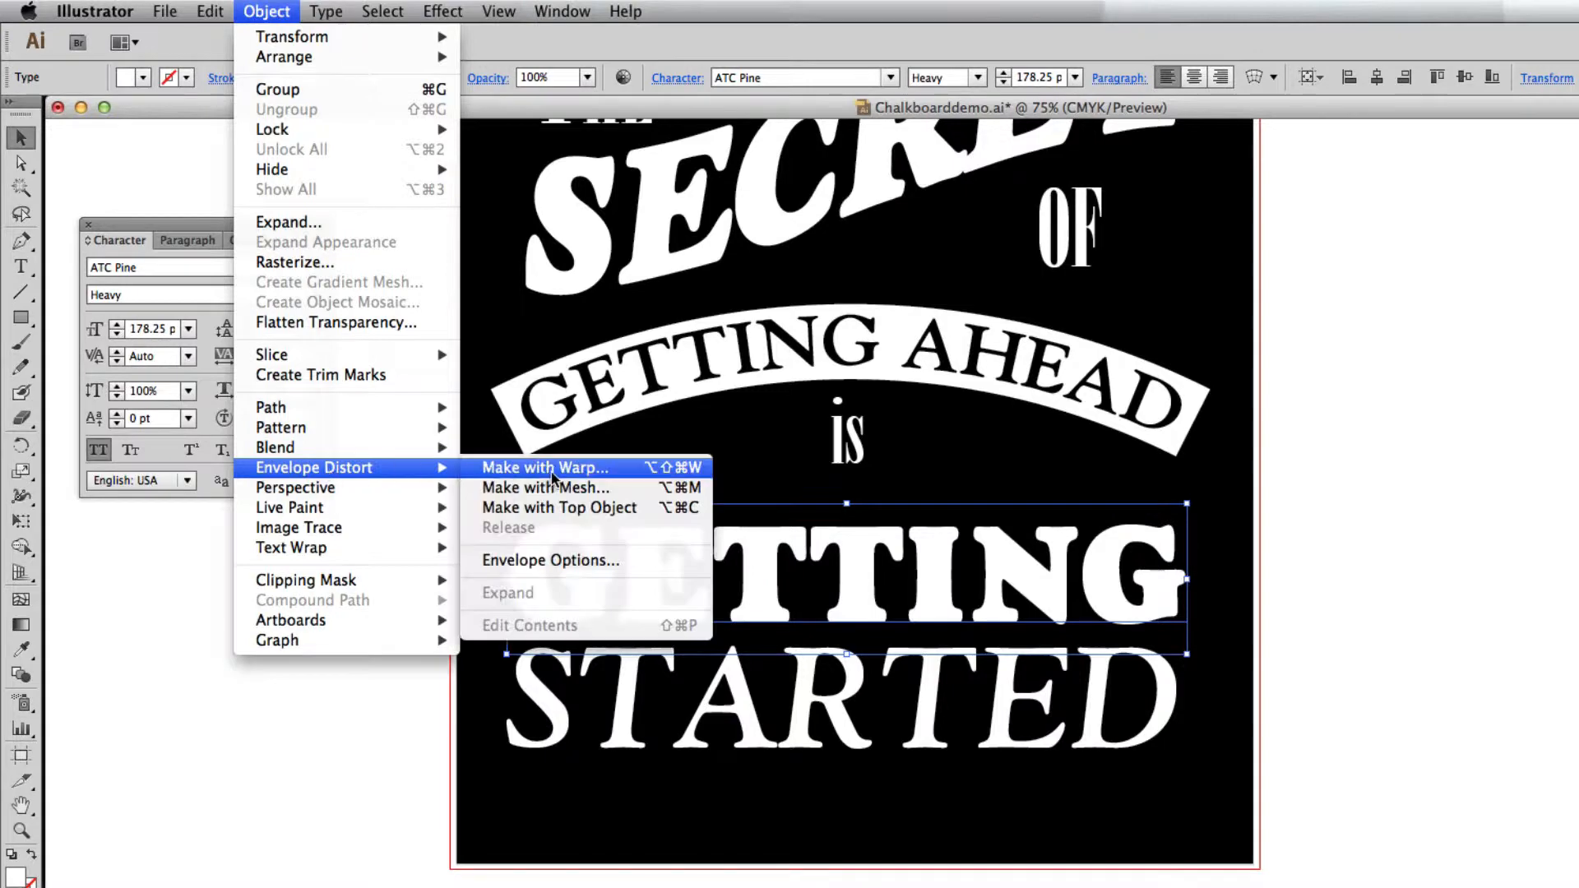
pyautogui.click(552, 476)
pyautogui.moveTo(469, 274); pyautogui.dragTo(305, 235)
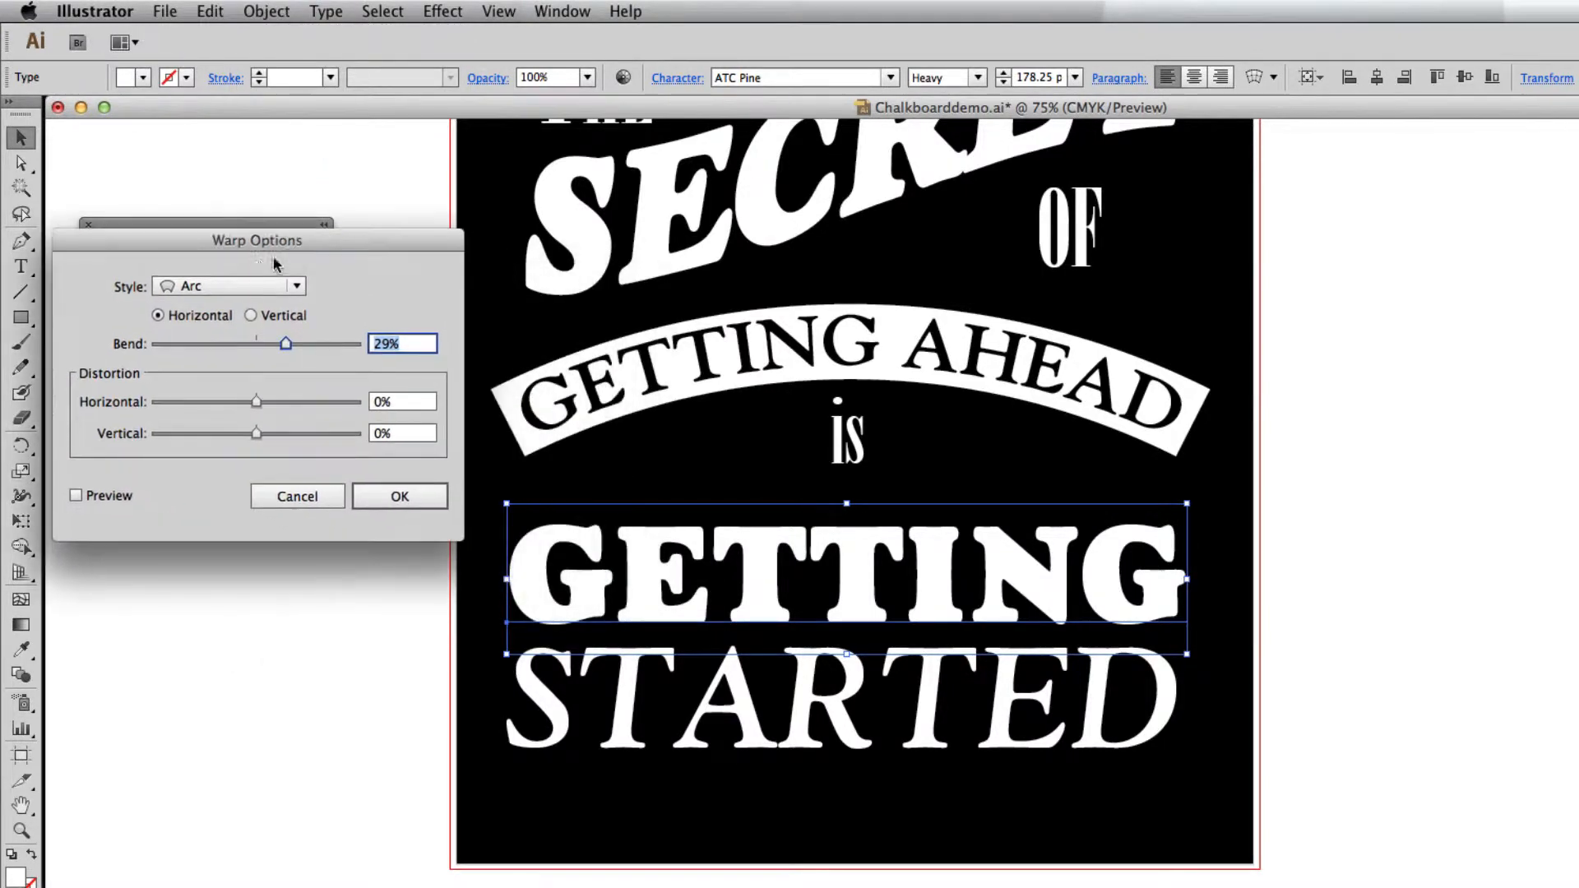
pyautogui.click(246, 285)
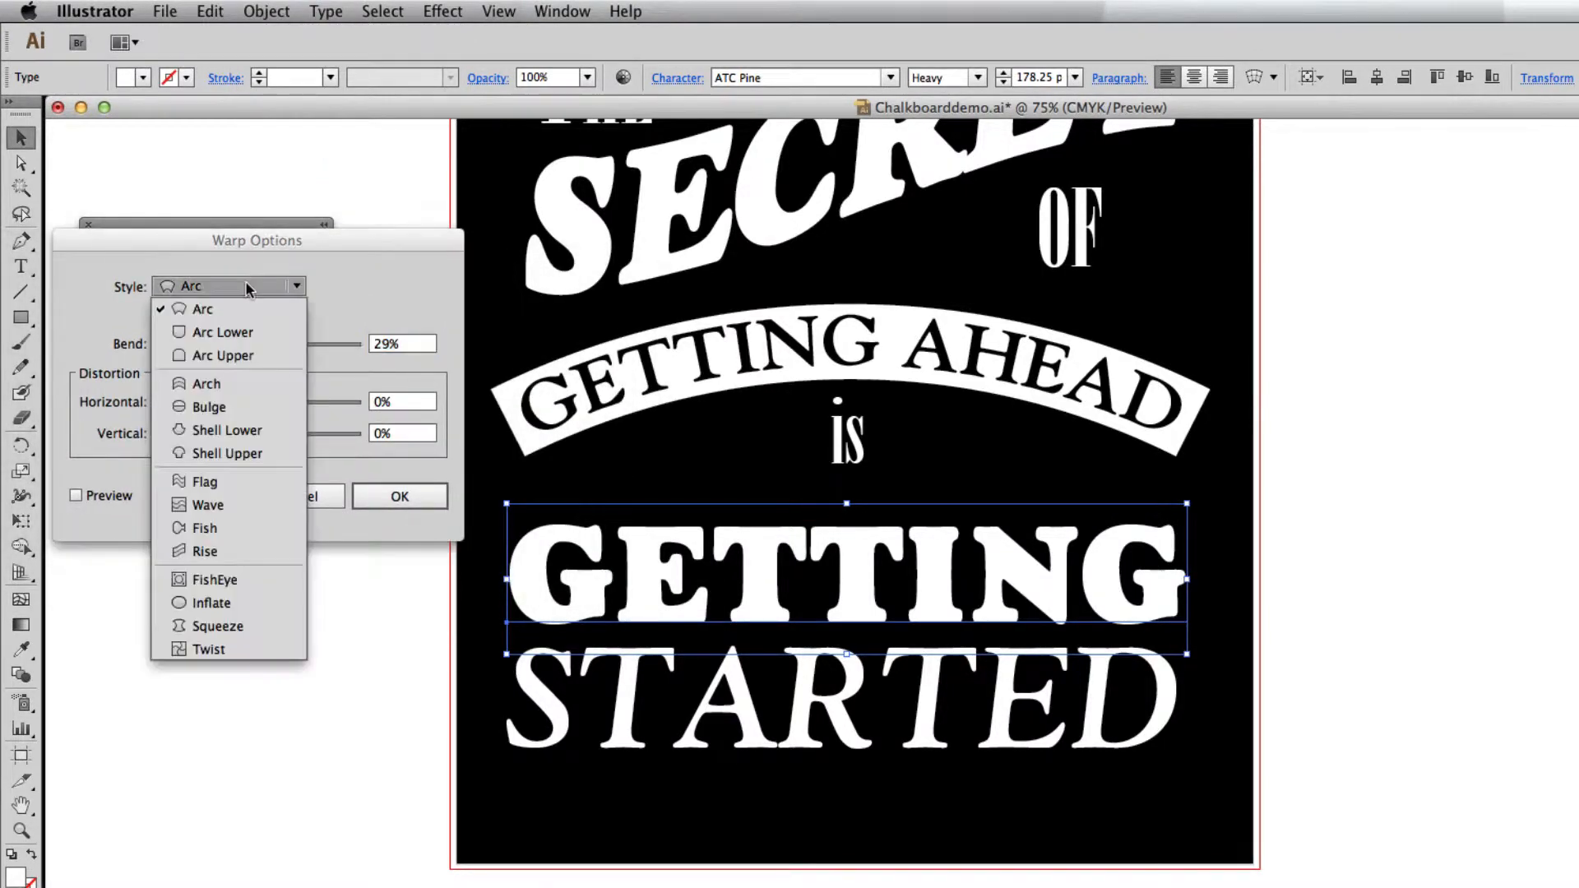
pyautogui.click(229, 355)
pyautogui.click(77, 496)
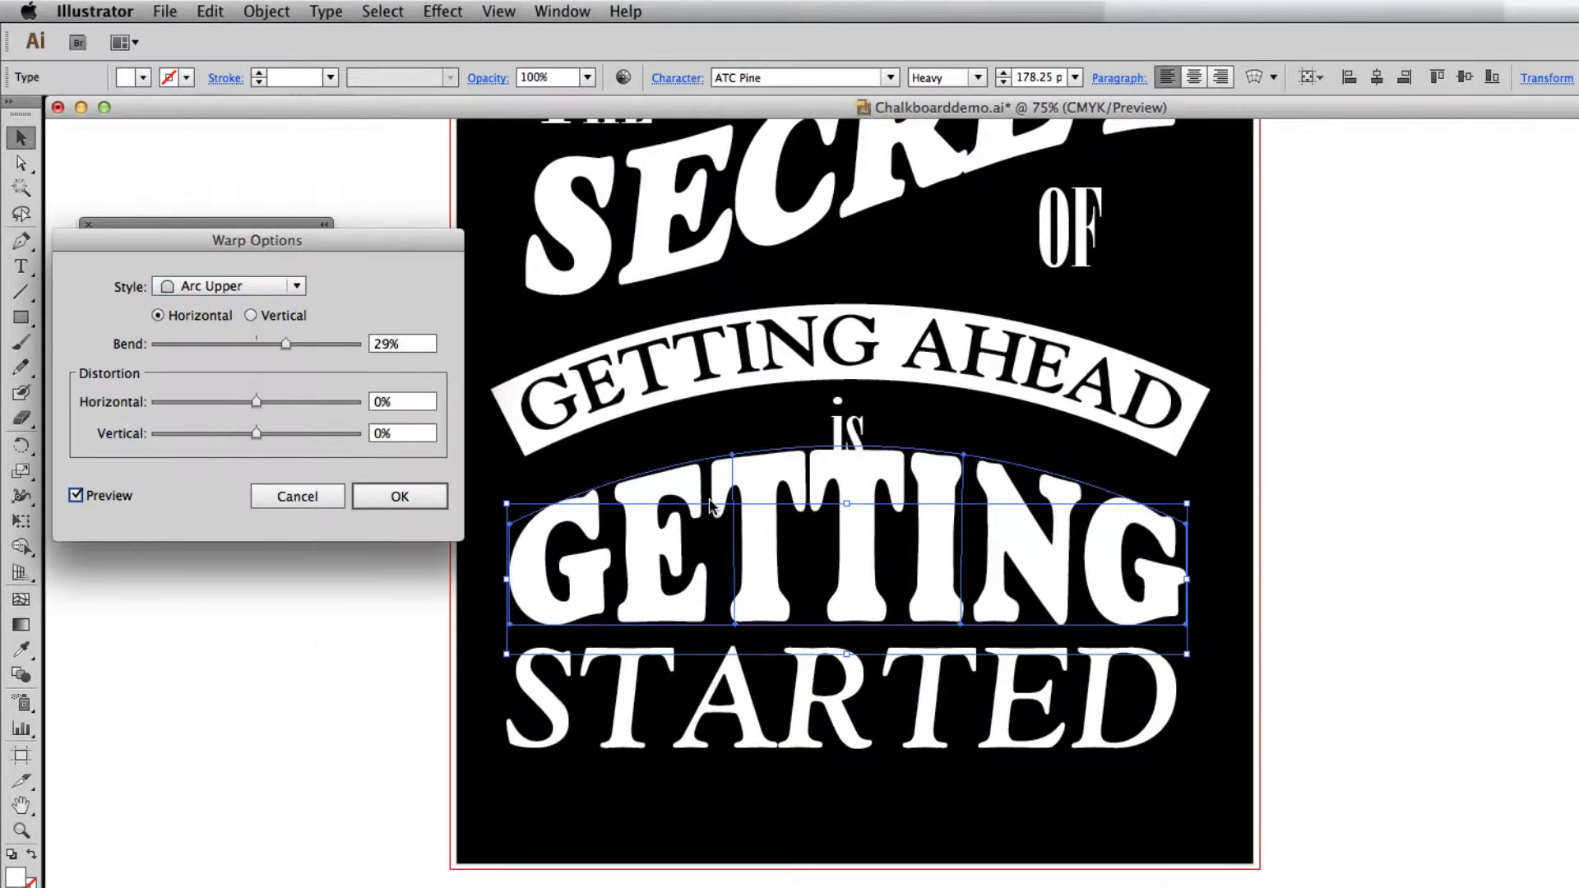
# Preview the Bulge style on the lower GETTING, return to Arc Upper and apply the warp, leaving nothing selected.
pyautogui.click(234, 288)
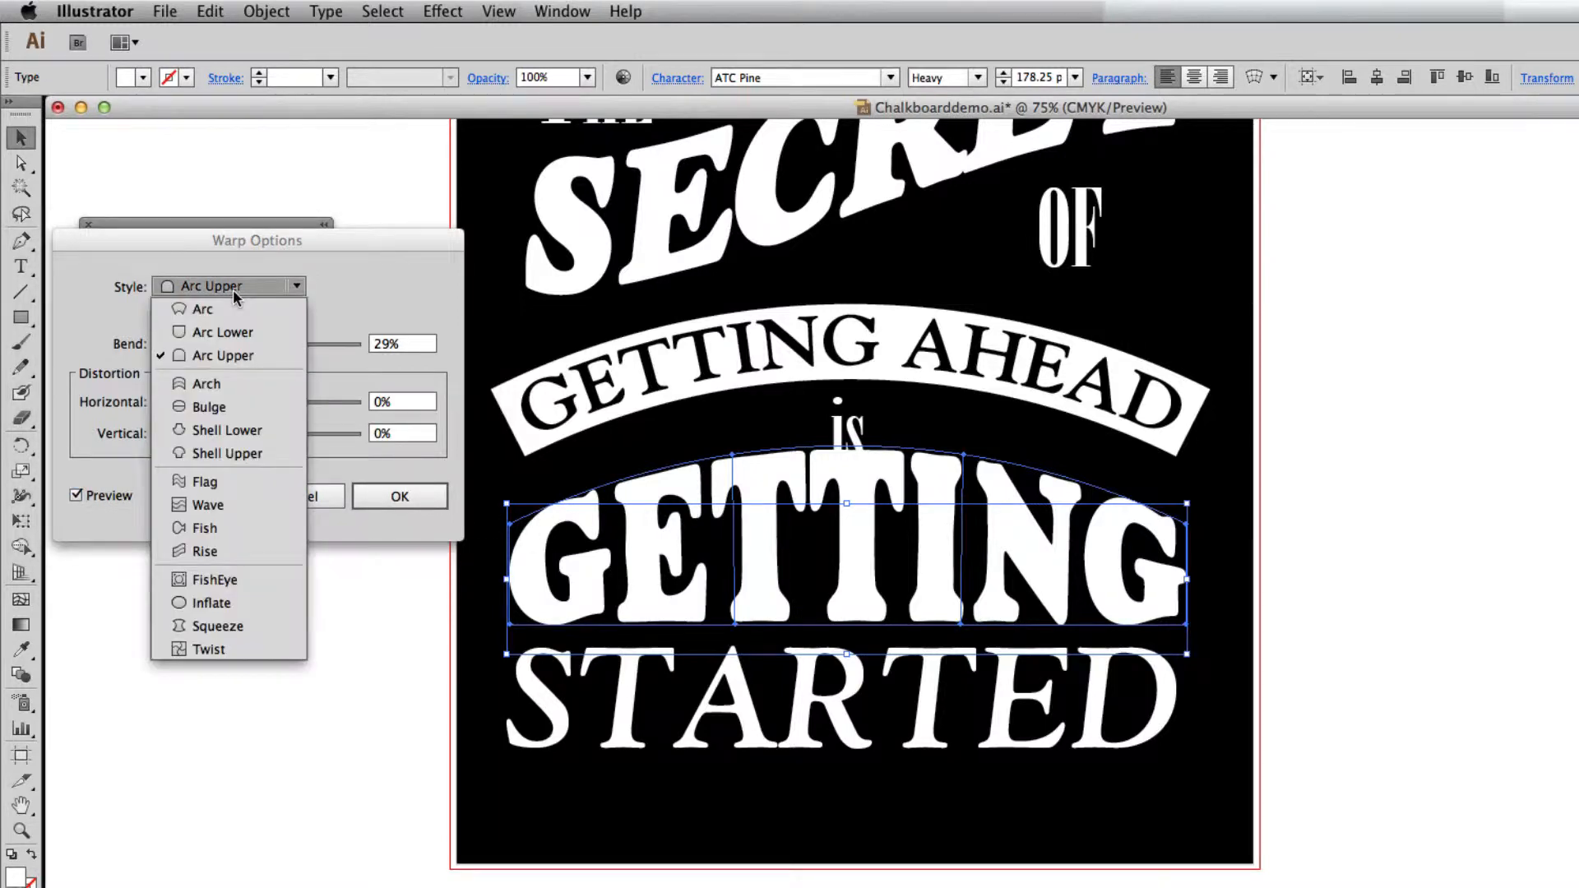
pyautogui.click(243, 408)
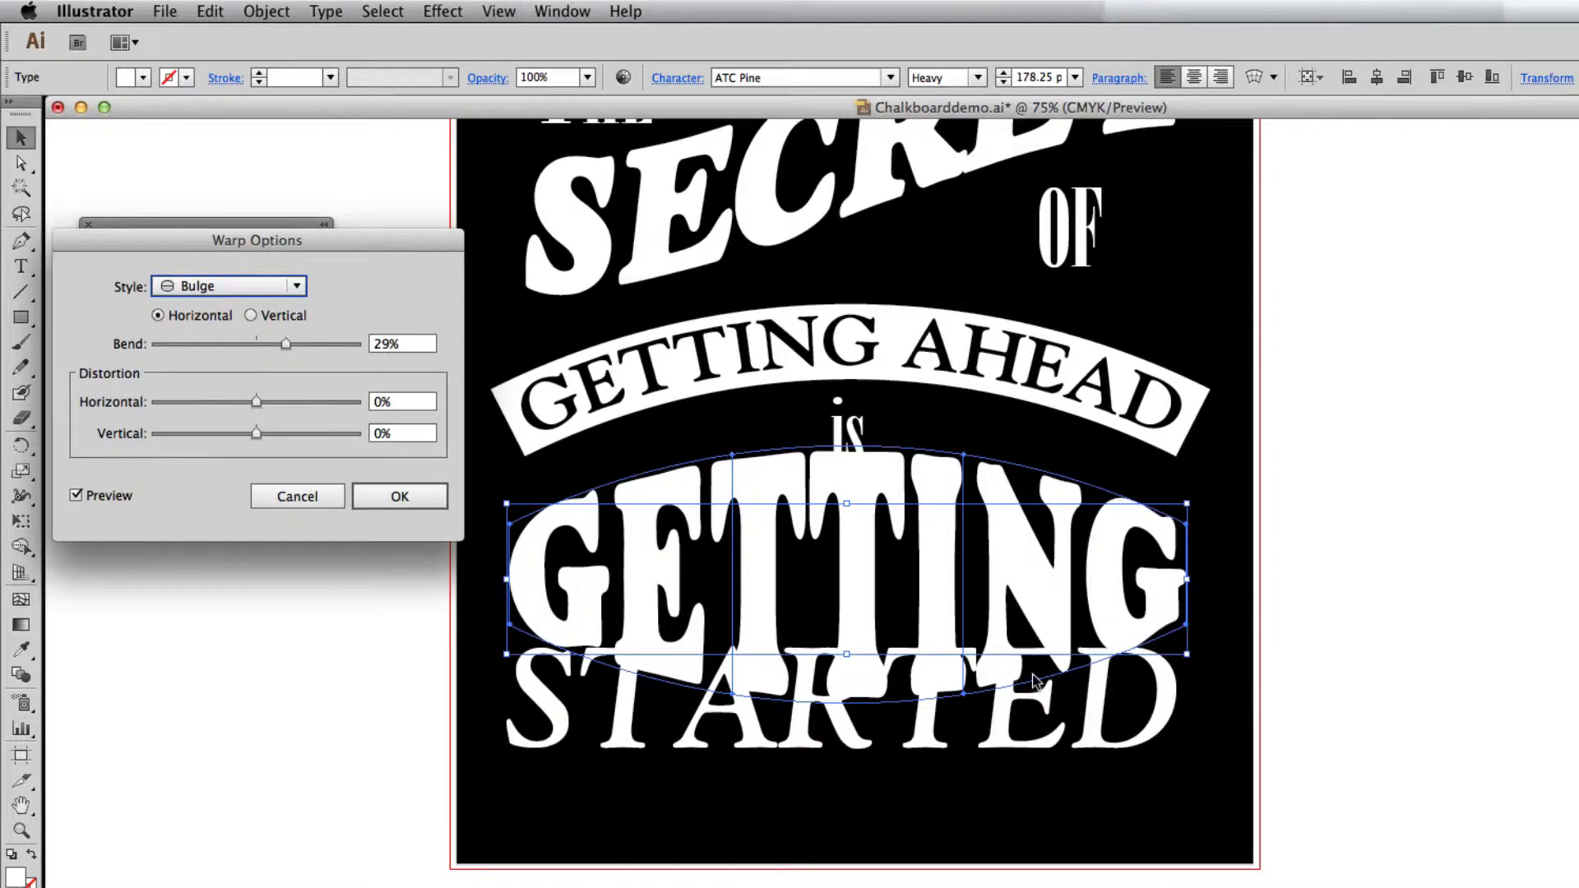
pyautogui.click(226, 287)
pyautogui.click(224, 354)
pyautogui.click(389, 497)
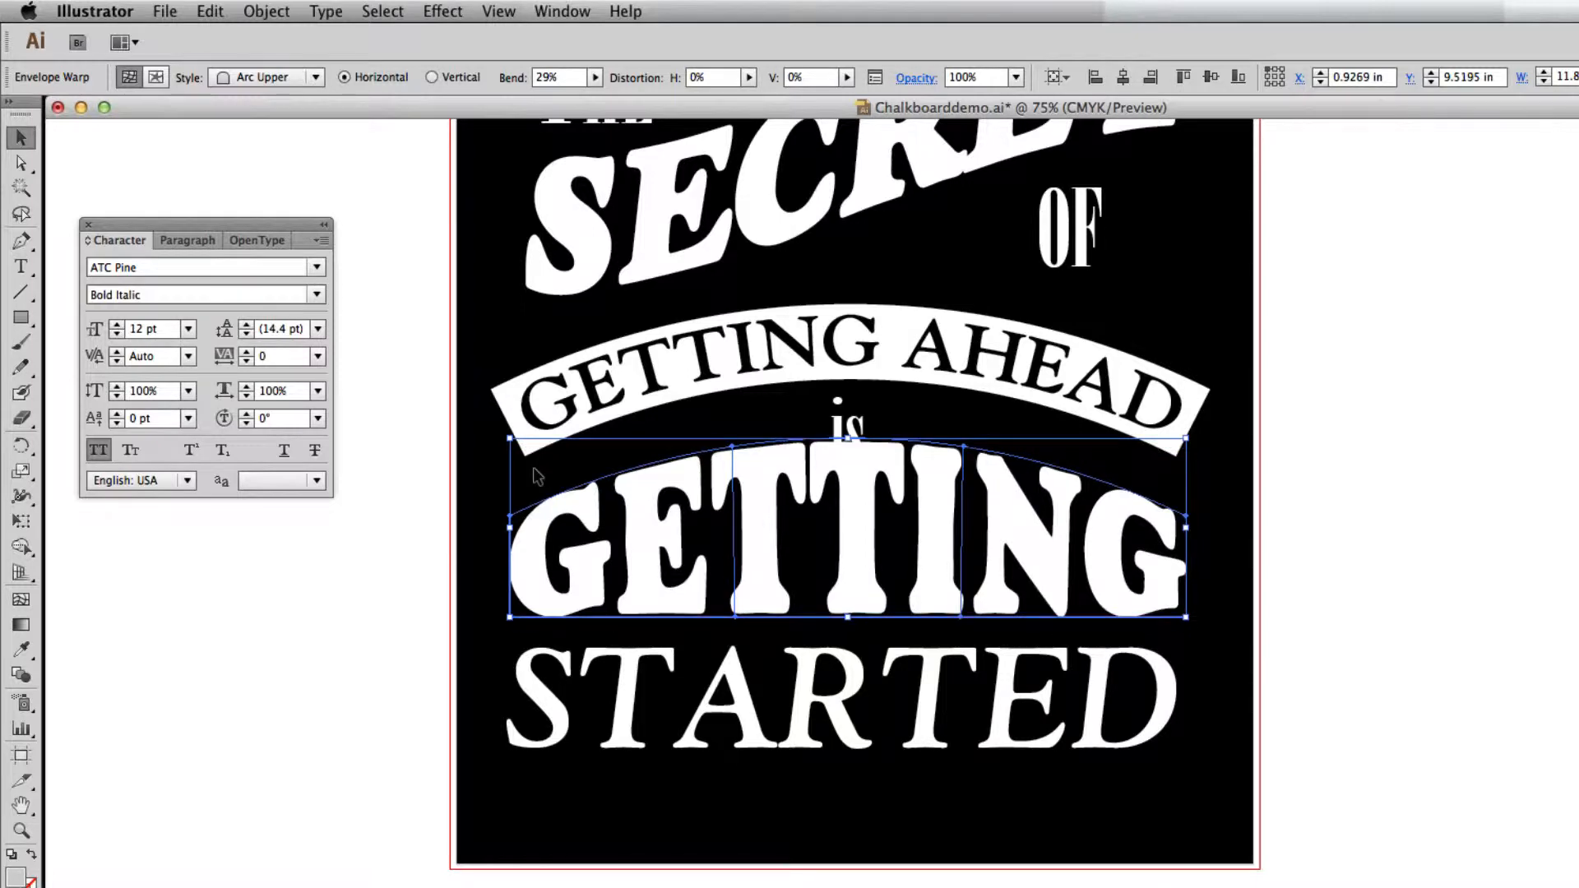
pyautogui.click(394, 486)
# Shrink the word "is" to about 77 pt so it fits between the banner and the warped GETTING.
pyautogui.click(856, 429)
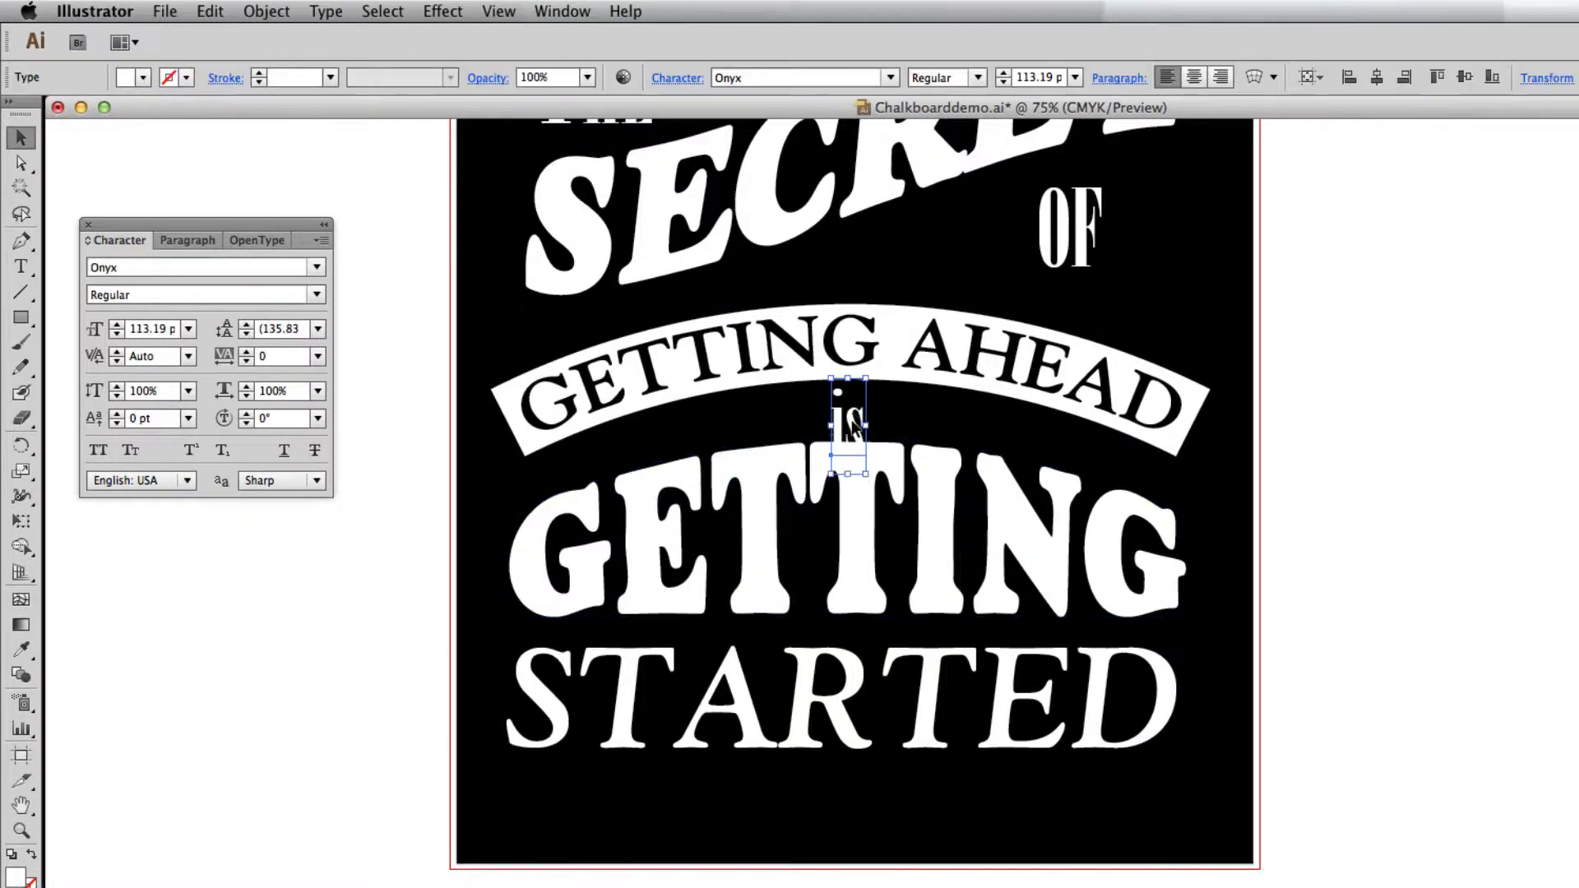
pyautogui.moveTo(847, 472); pyautogui.dragTo(847, 459)
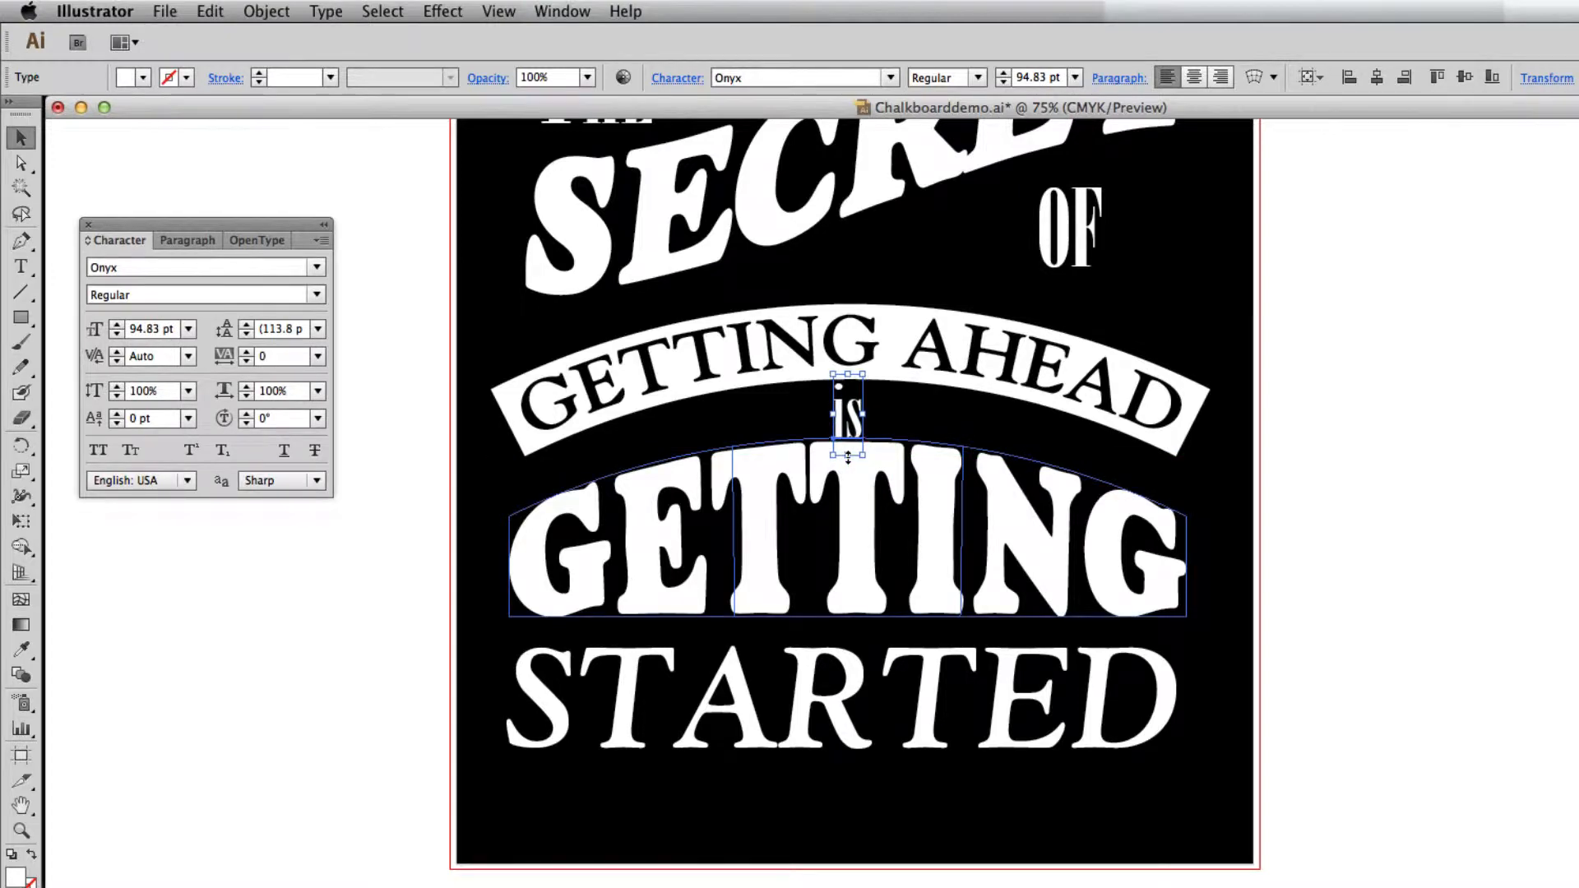
pyautogui.click(934, 417)
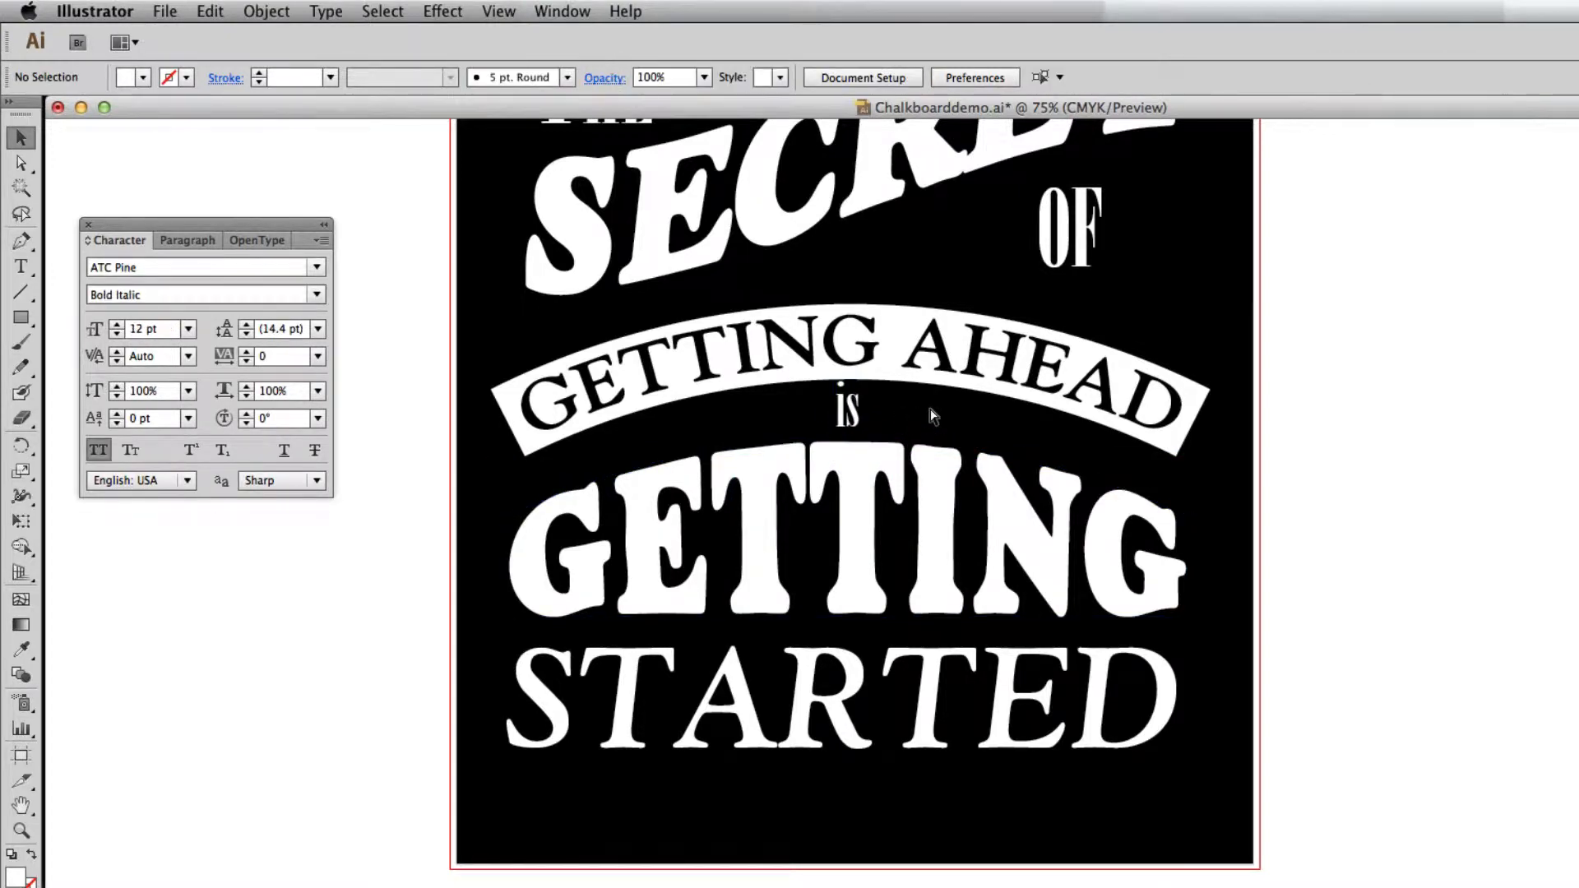
# Enlarge the word "is" slightly to fill the gap above the warped GETTING and deselect it.
pyautogui.press('super+minus')
pyautogui.scroll(3, 928, 407)
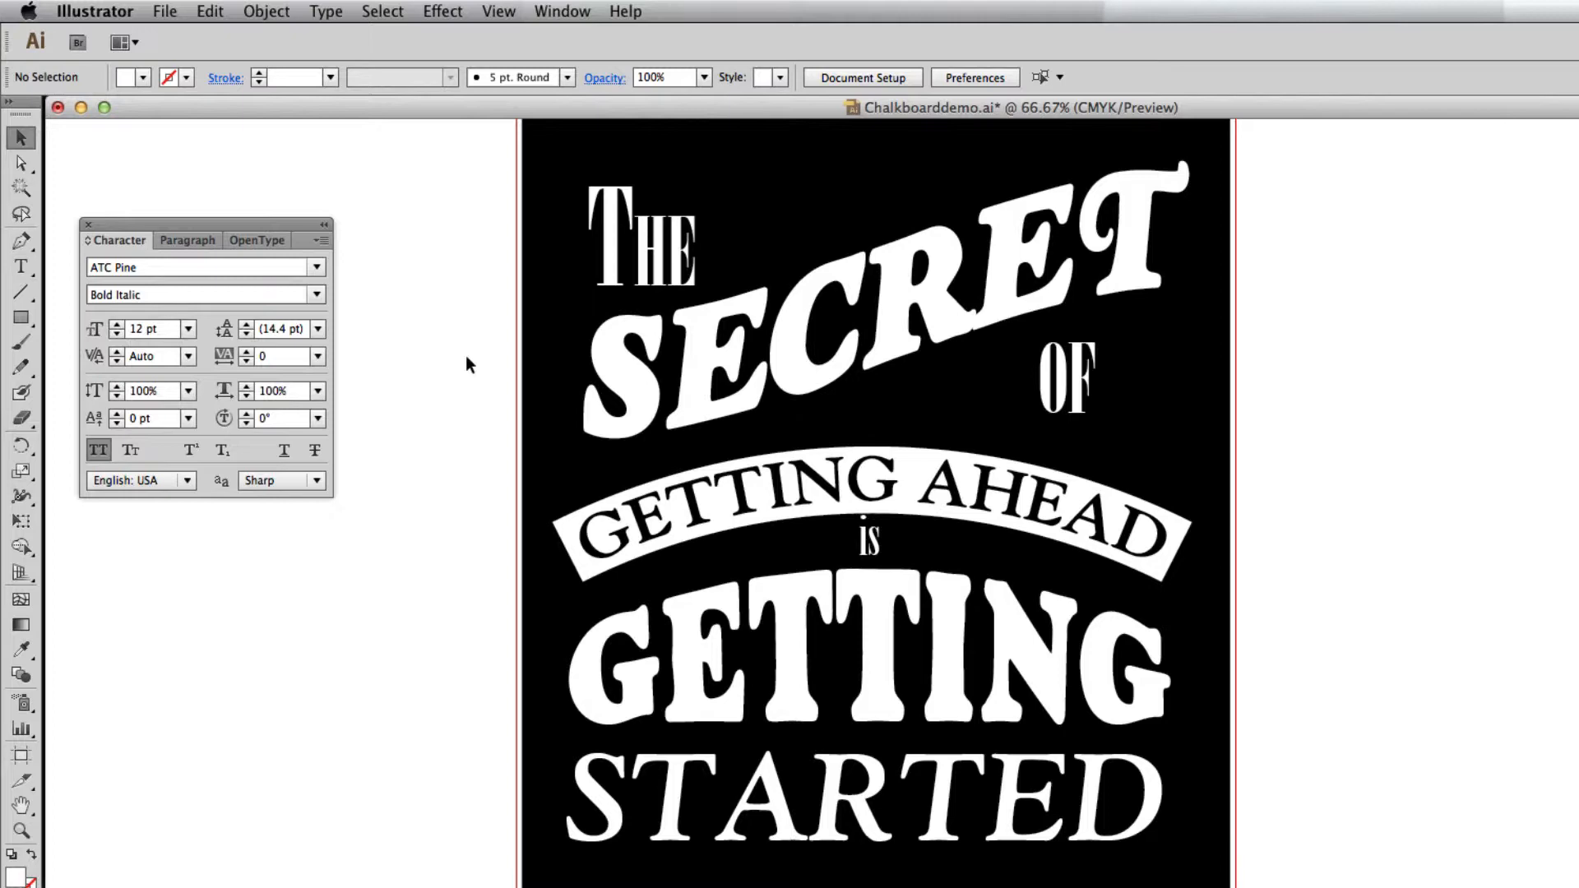
pyautogui.scroll(-1, 486, 392)
pyautogui.click(867, 506)
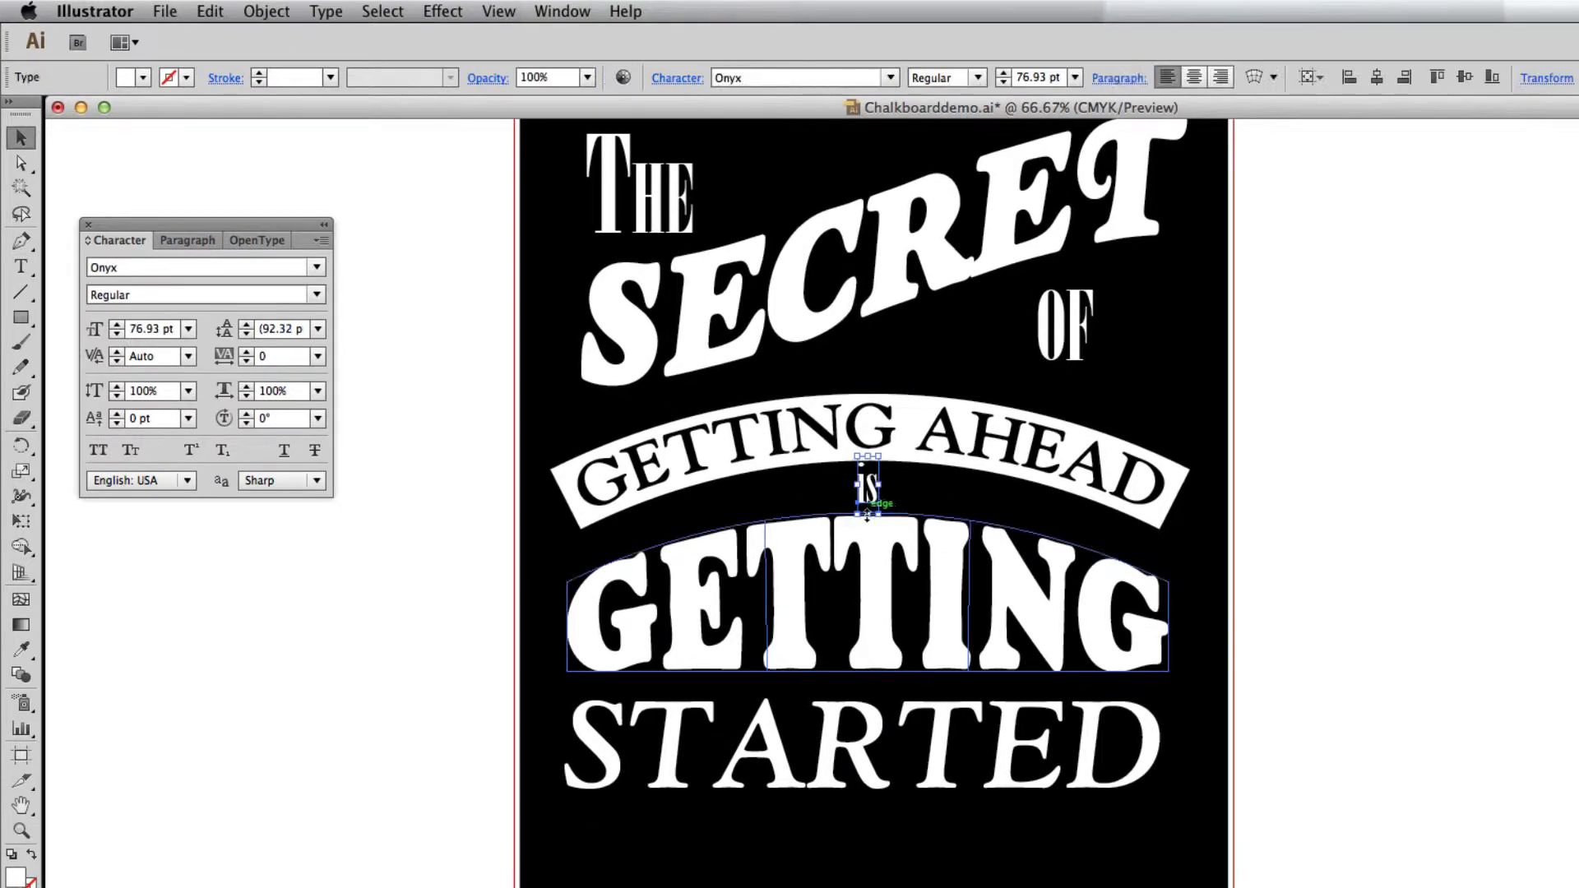
pyautogui.moveTo(866, 516); pyautogui.dragTo(866, 522)
pyautogui.click(1236, 573)
# Move the word STARTED up closer beneath the warped GETTING.
pyautogui.moveTo(1226, 576); pyautogui.dragTo(1163, 466)
pyautogui.click(850, 658)
pyautogui.hotkey('shift', 'Up')
pyautogui.hotkey('shift', 'Up')
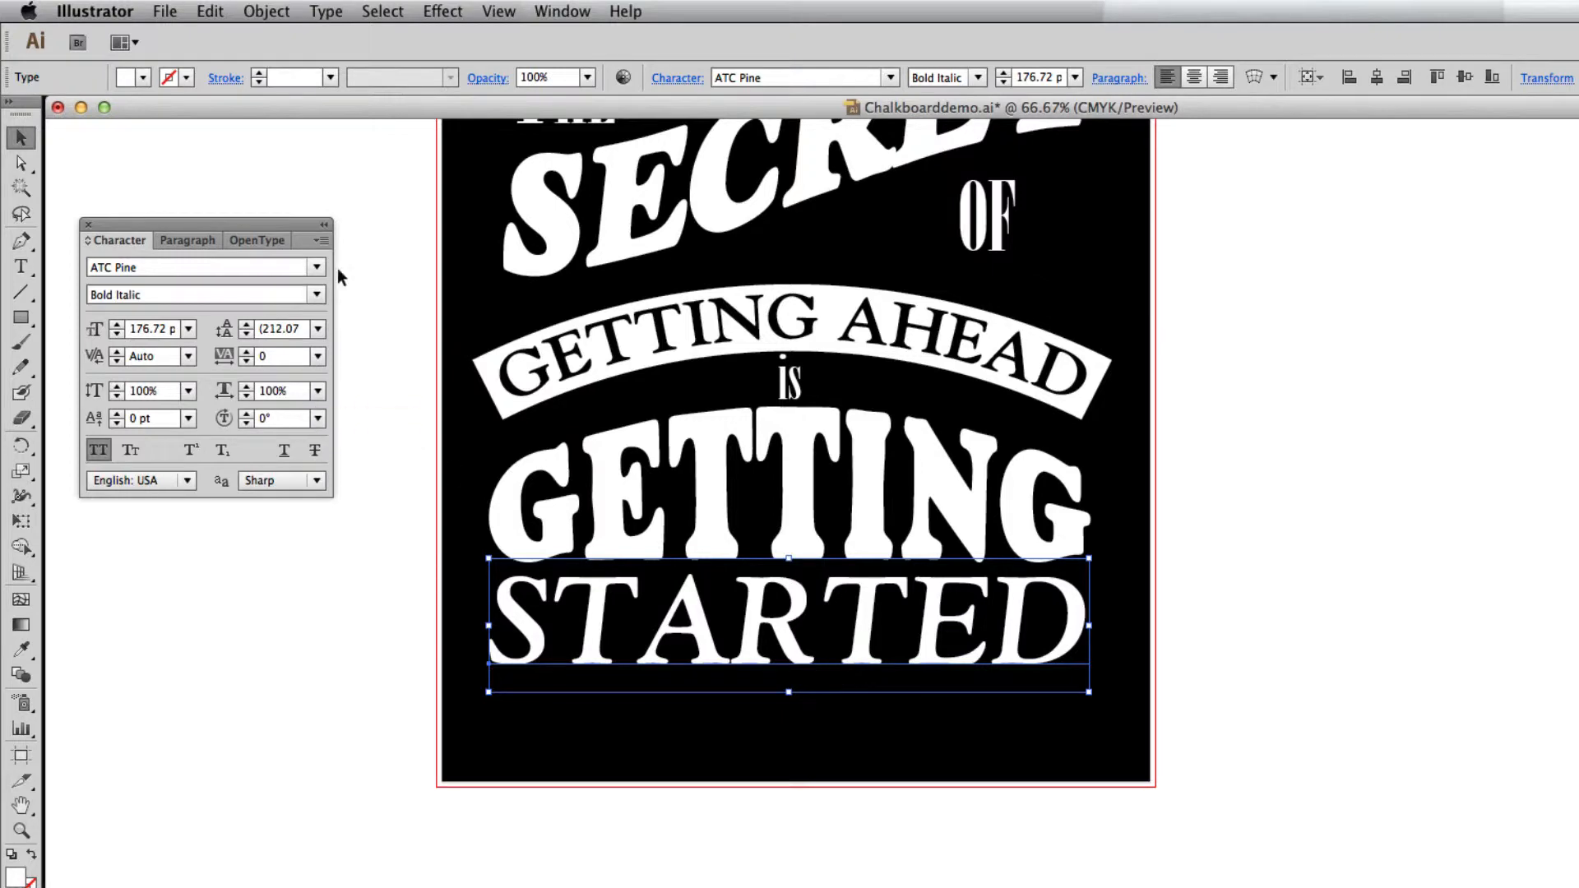
# Apply a horizontal Shell Lower envelope warp with 29% bend to the word STARTED, using the preview.
pyautogui.click(266, 11)
pyautogui.moveTo(342, 467)
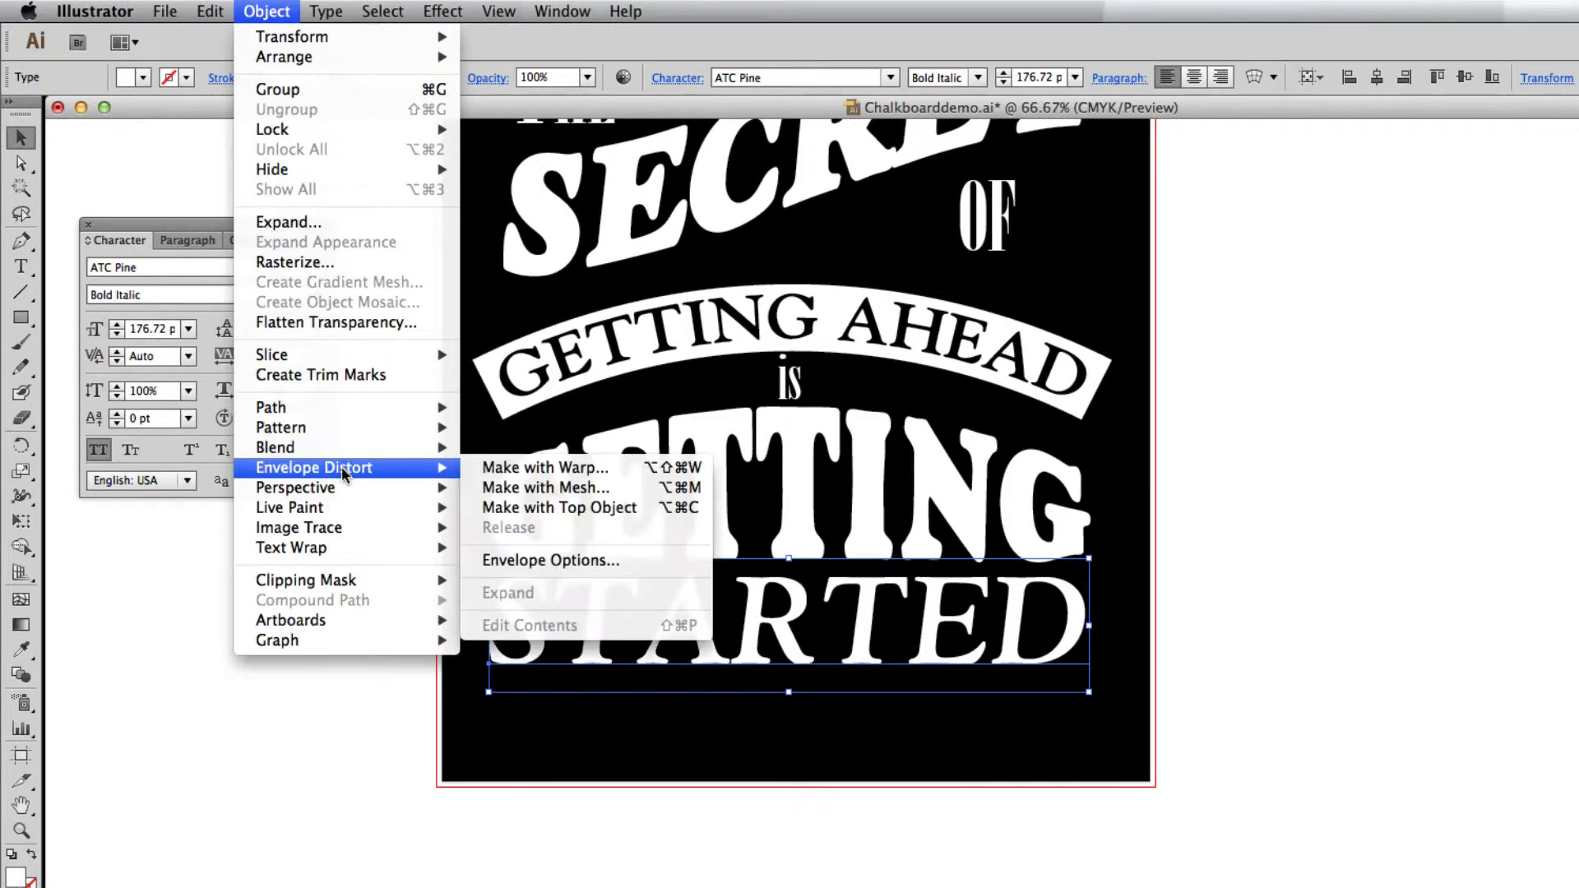
pyautogui.click(566, 463)
pyautogui.click(280, 286)
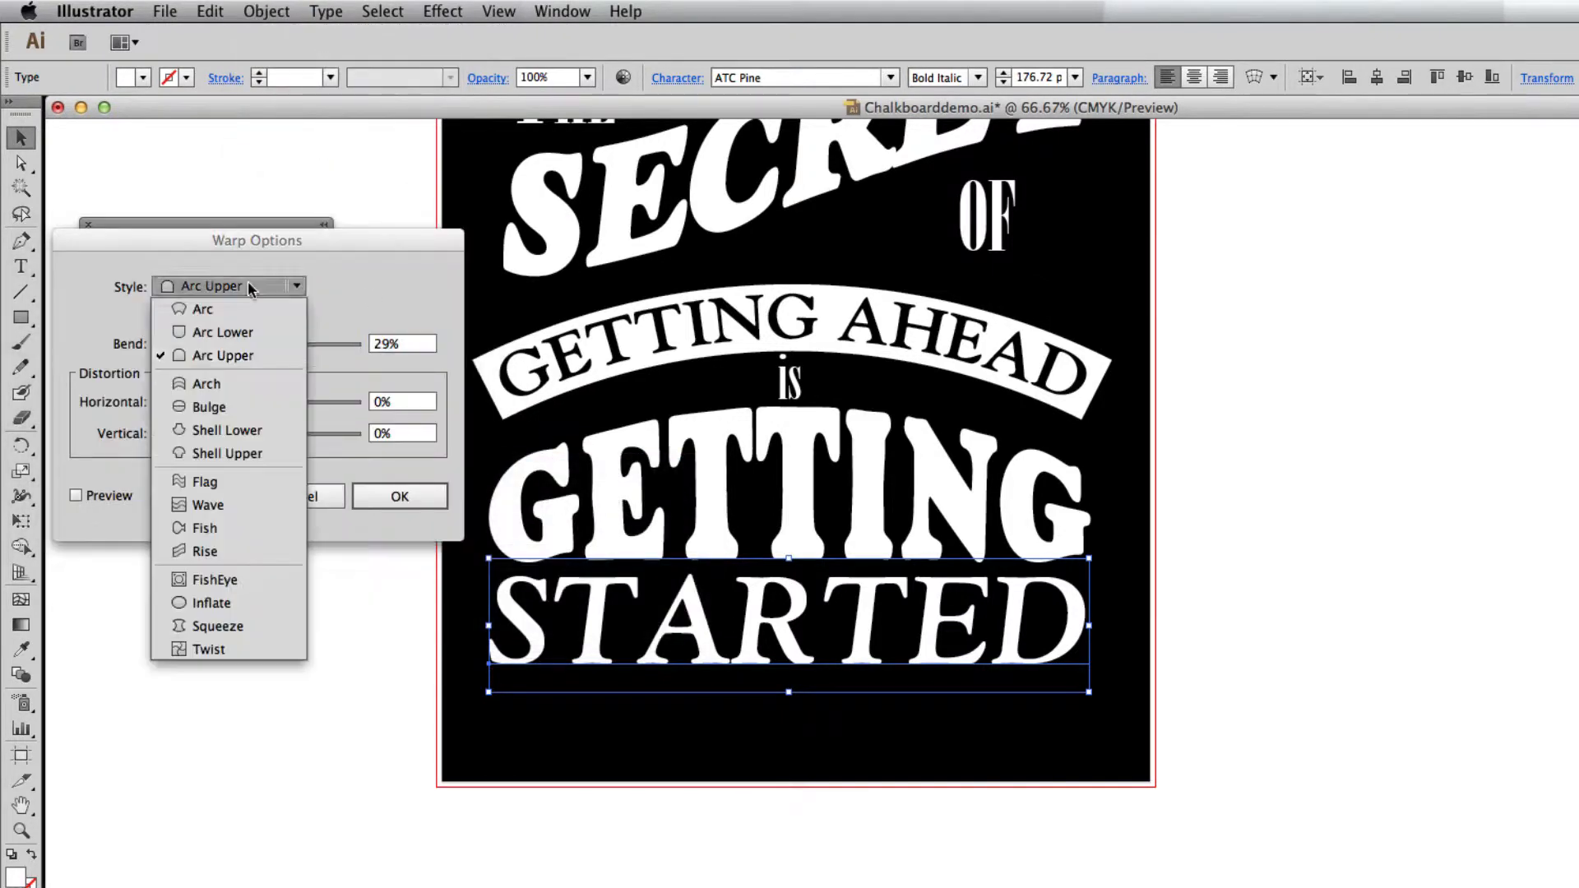
pyautogui.click(241, 431)
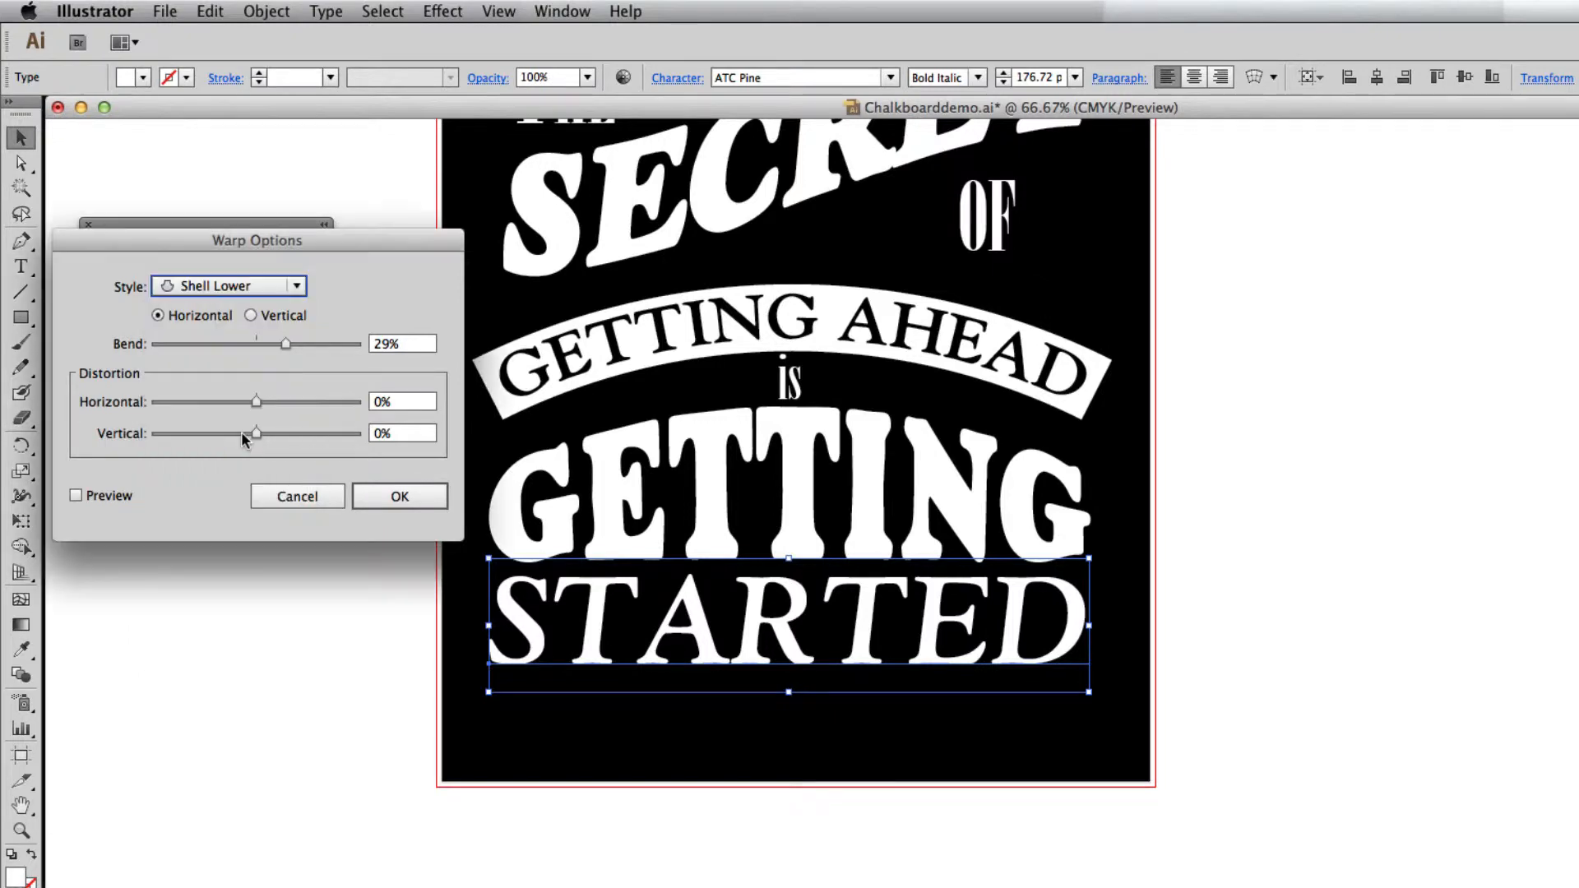
pyautogui.click(98, 496)
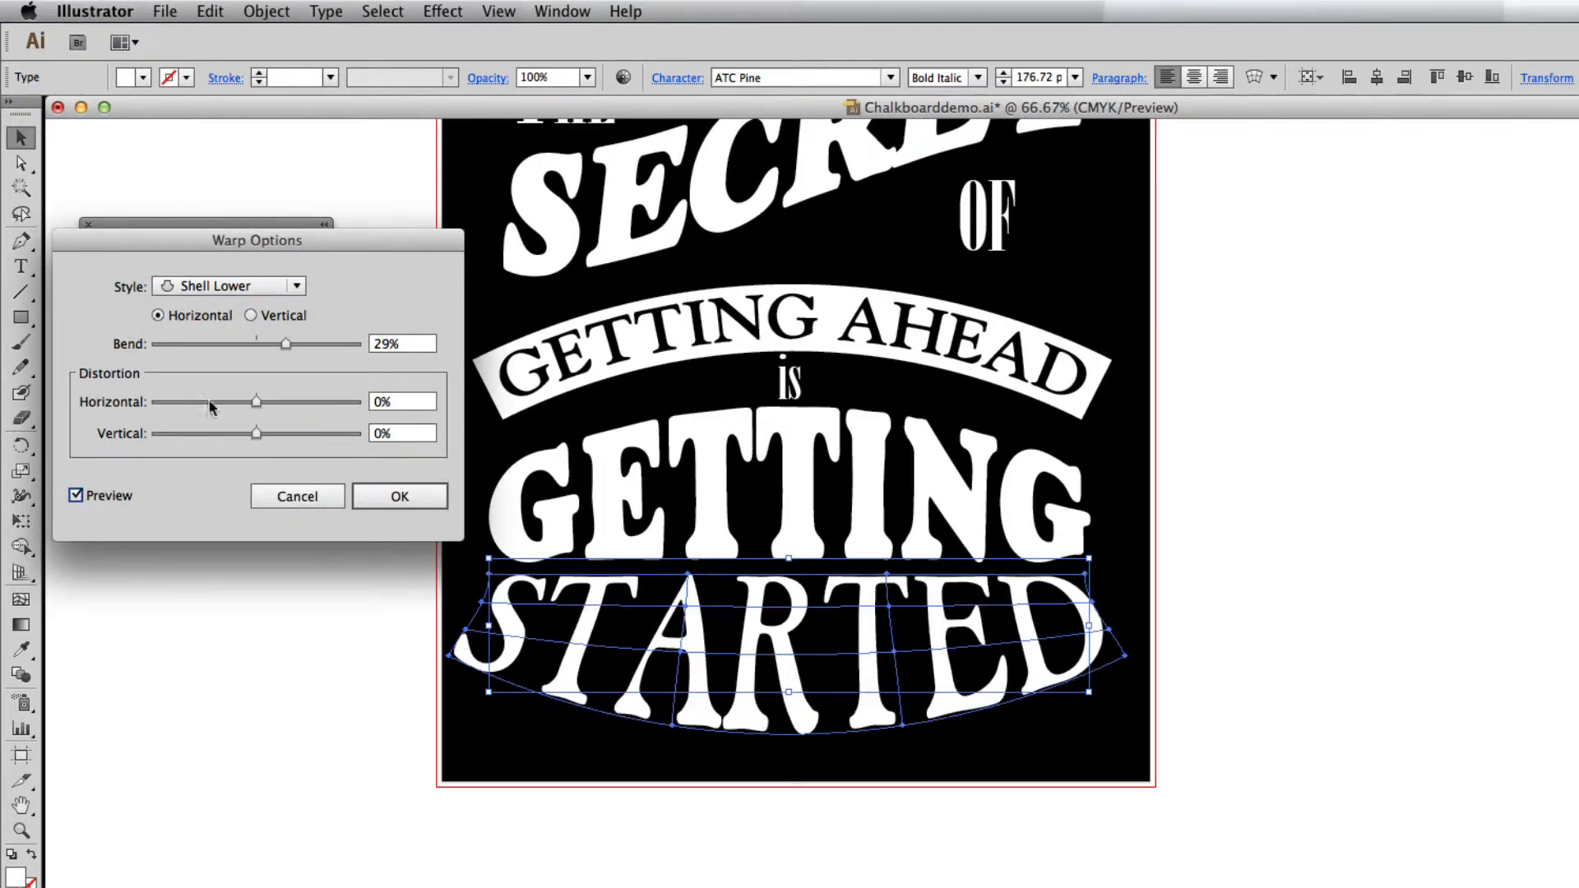
pyautogui.click(422, 498)
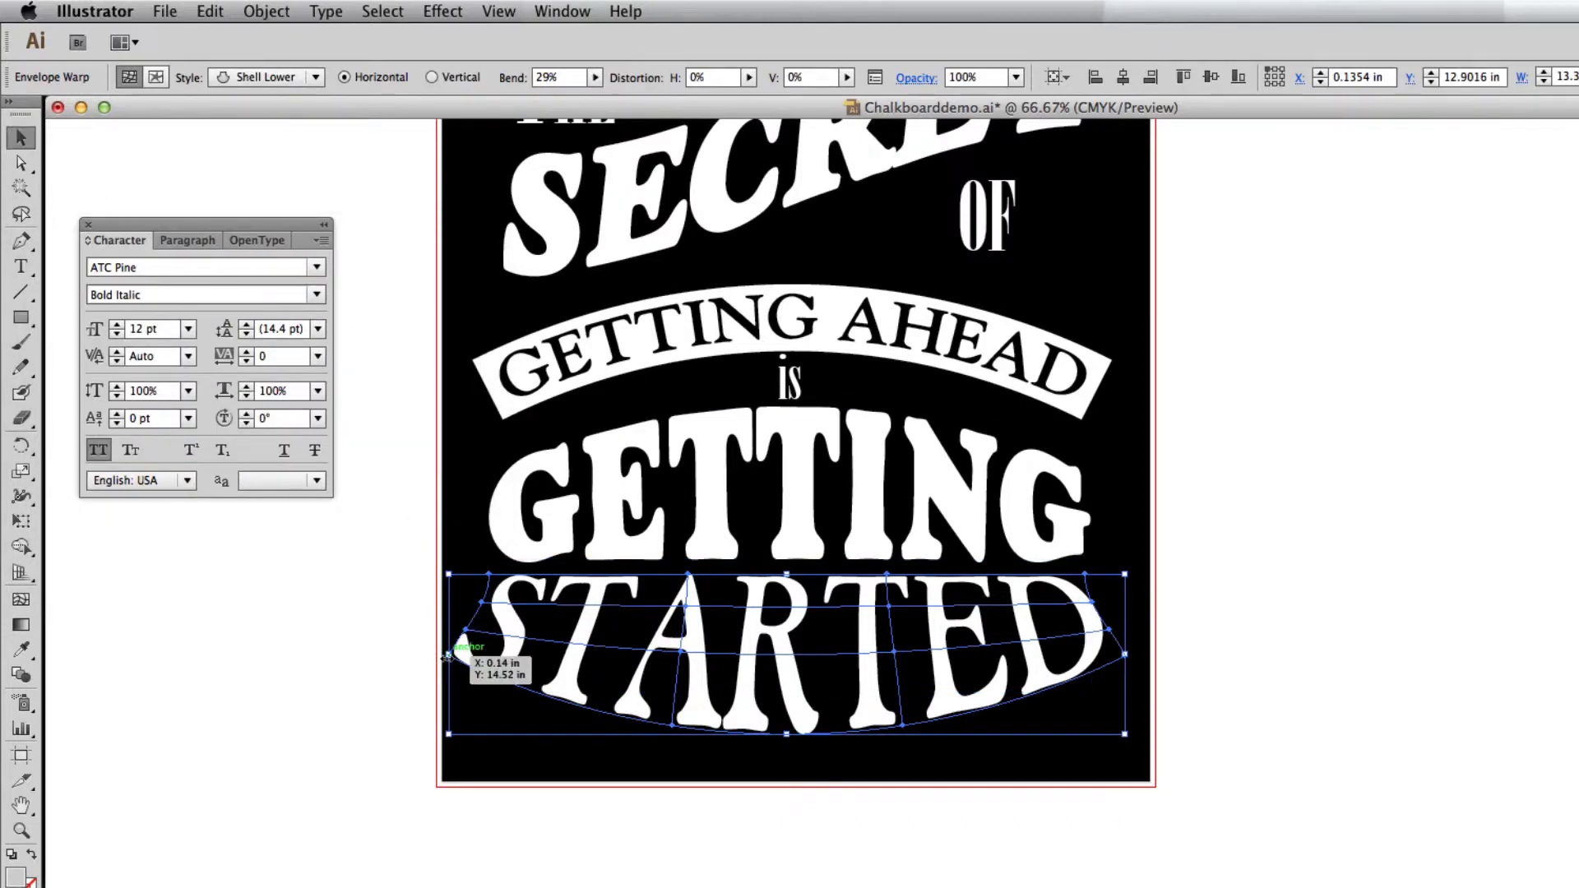
# Scale the warped STARTED down to about 12.4 in wide around its centre and nudge it up closer beneath GETTING.
pyautogui.moveTo(448, 656); pyautogui.dragTo(480, 658)
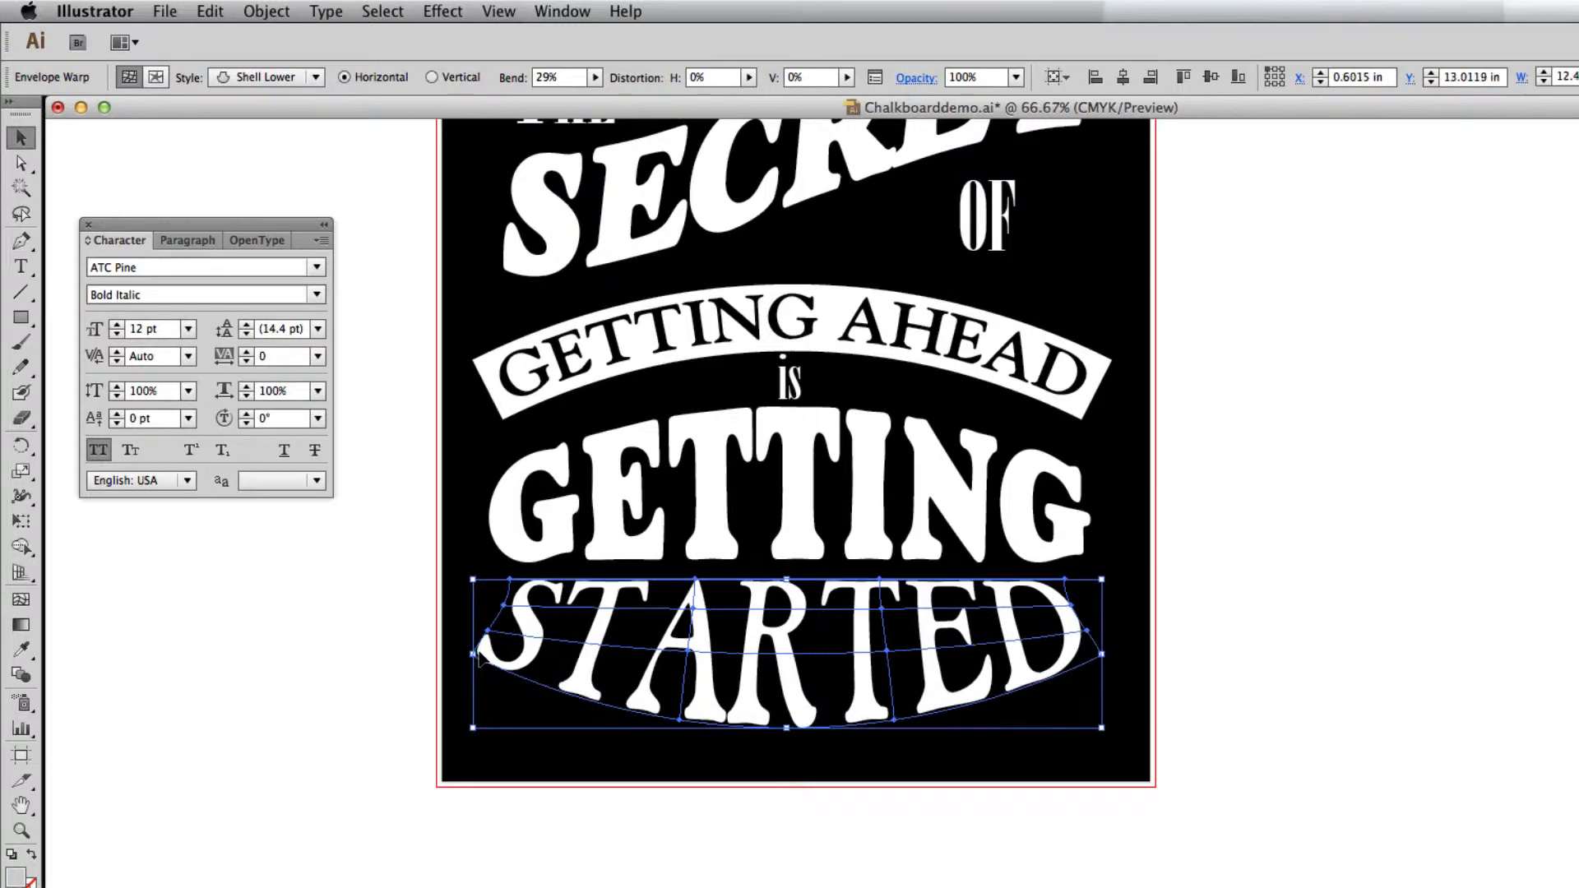
pyautogui.press('Up')
pyautogui.press('Up')
pyautogui.press('Up')
pyautogui.press('Up')
pyautogui.press('Up')
pyautogui.press('Up')
pyautogui.press('Up')
pyautogui.press('Up')
# Move all the lettering except the word OF slightly up together on the black background and deselect it.
pyautogui.press('super+0')
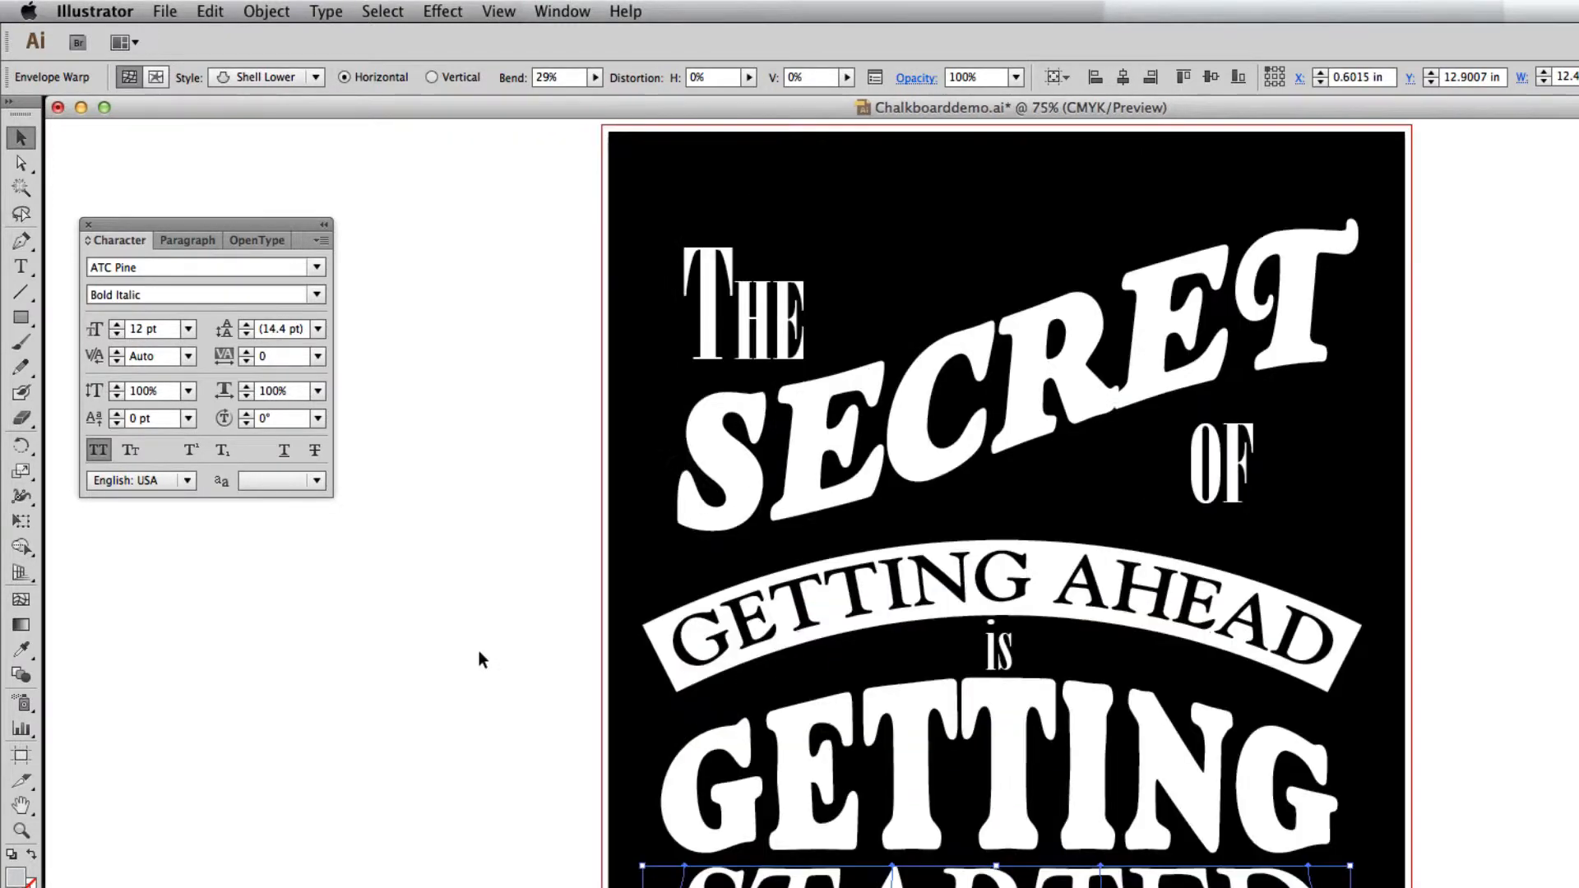
pyautogui.press('space')
pyautogui.moveTo(593, 632); pyautogui.dragTo(571, 620)
pyautogui.press('super+0')
pyautogui.click(1503, 633)
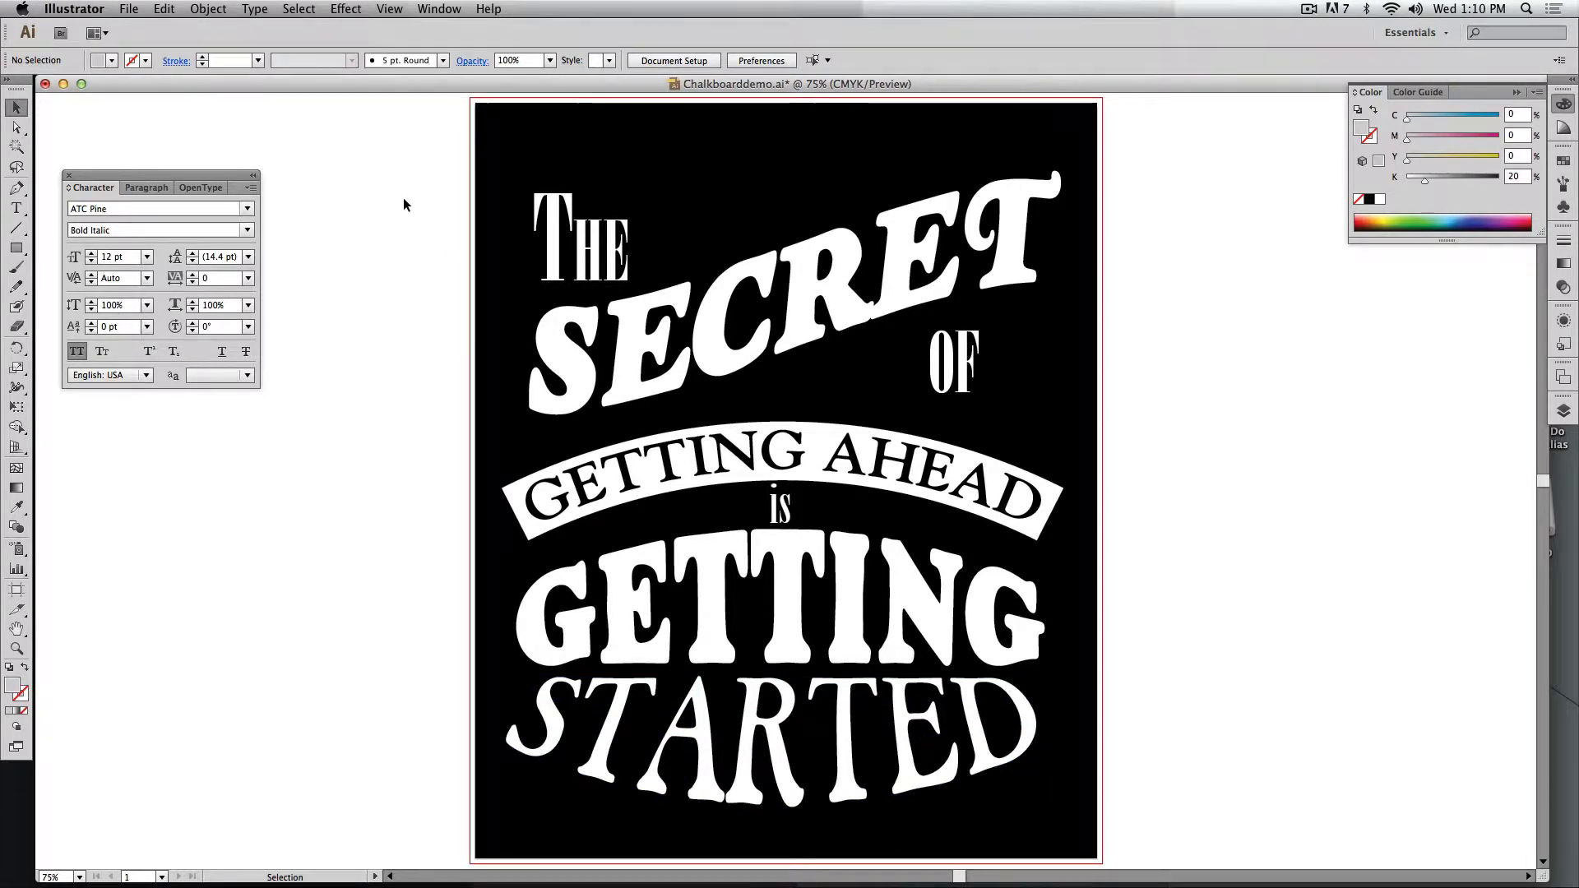
pyautogui.moveTo(404, 205); pyautogui.dragTo(835, 707)
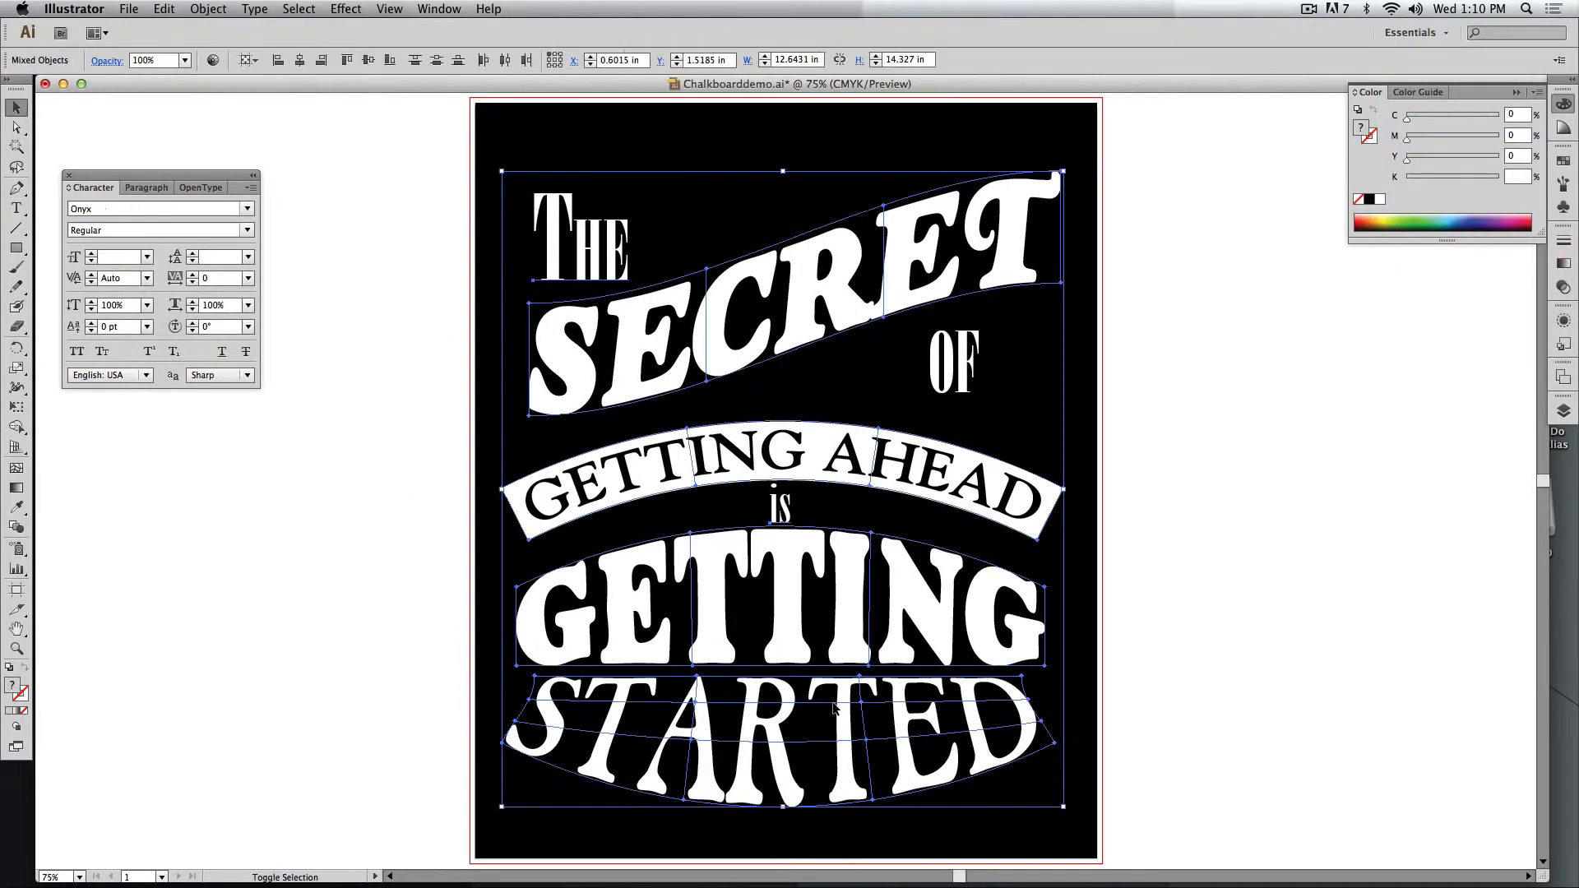
pyautogui.hotkey('shift', 'Up')
pyautogui.hotkey('shift', 'Up')
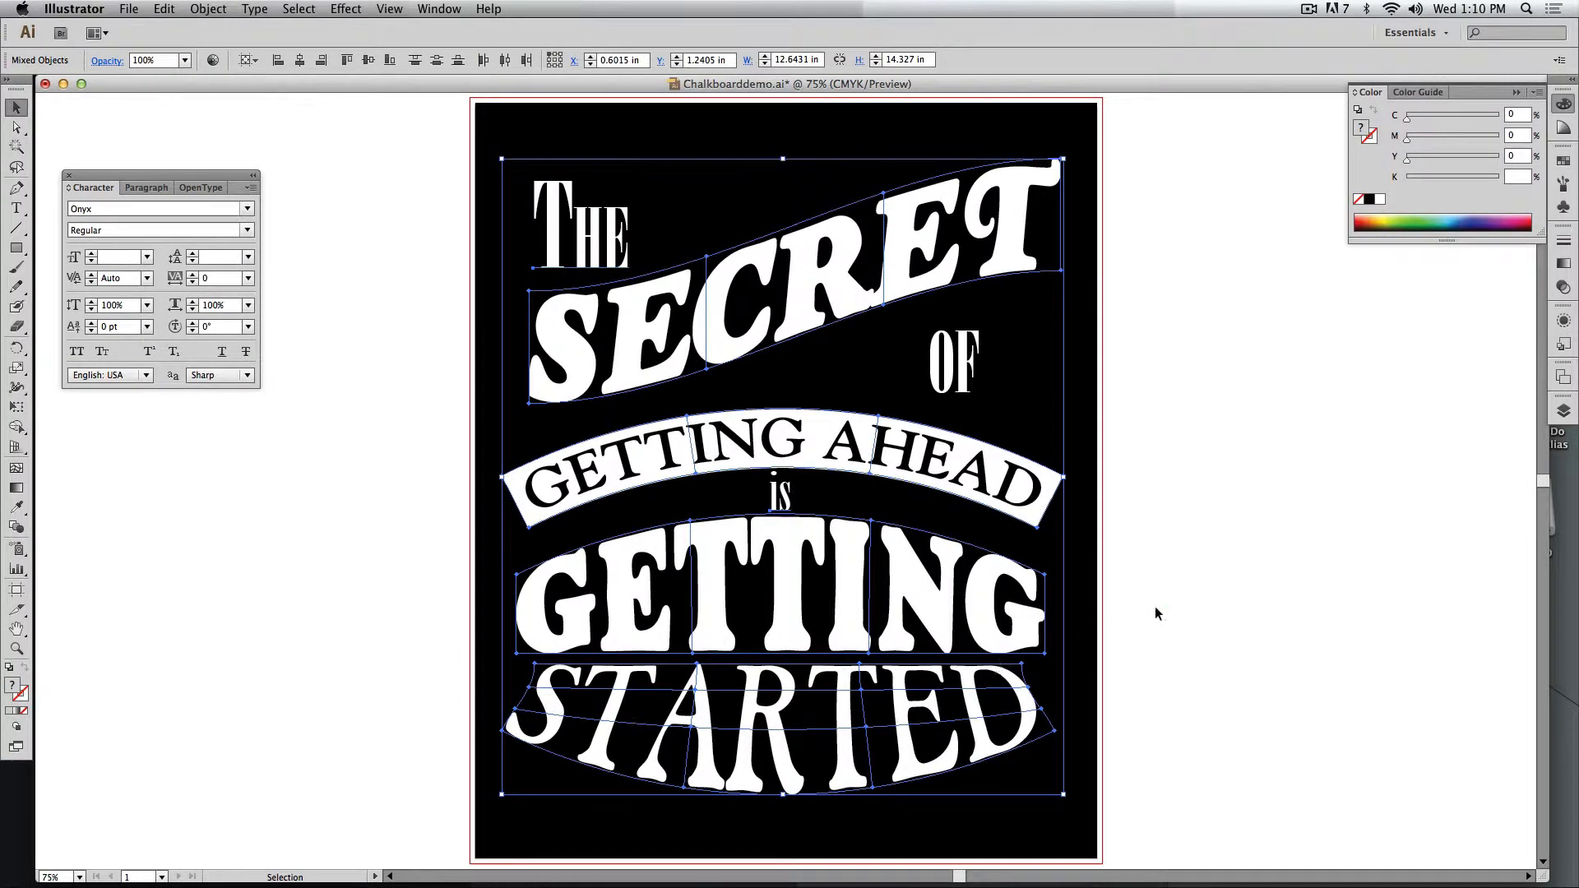
pyautogui.click(1184, 615)
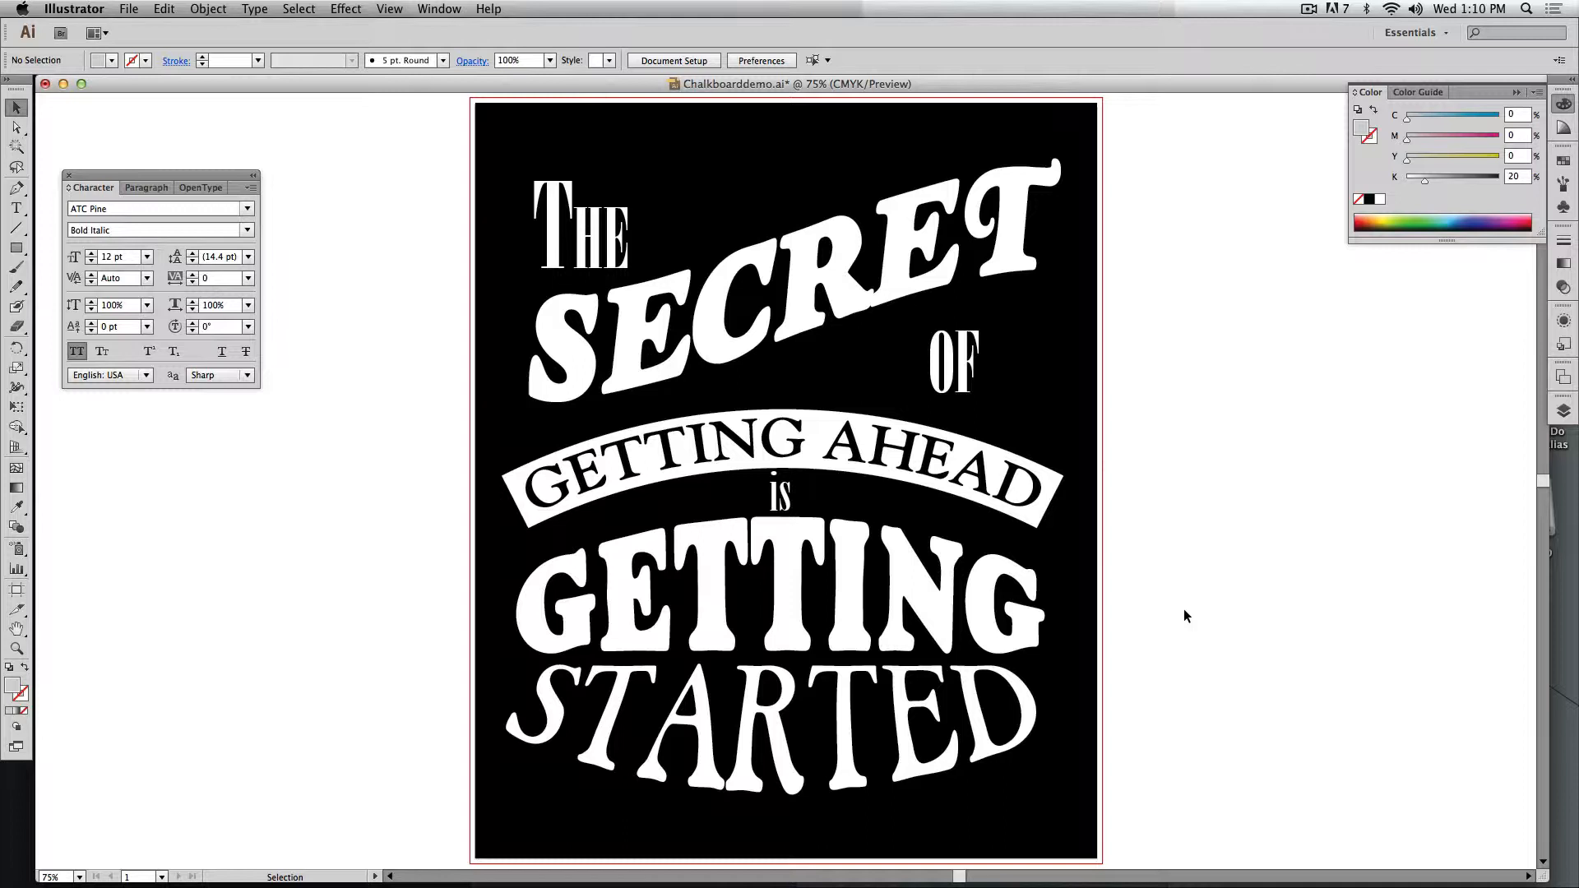
# Move the warped GETTING and STARTED slightly down together to open more space beneath the word "is".
pyautogui.click(780, 493)
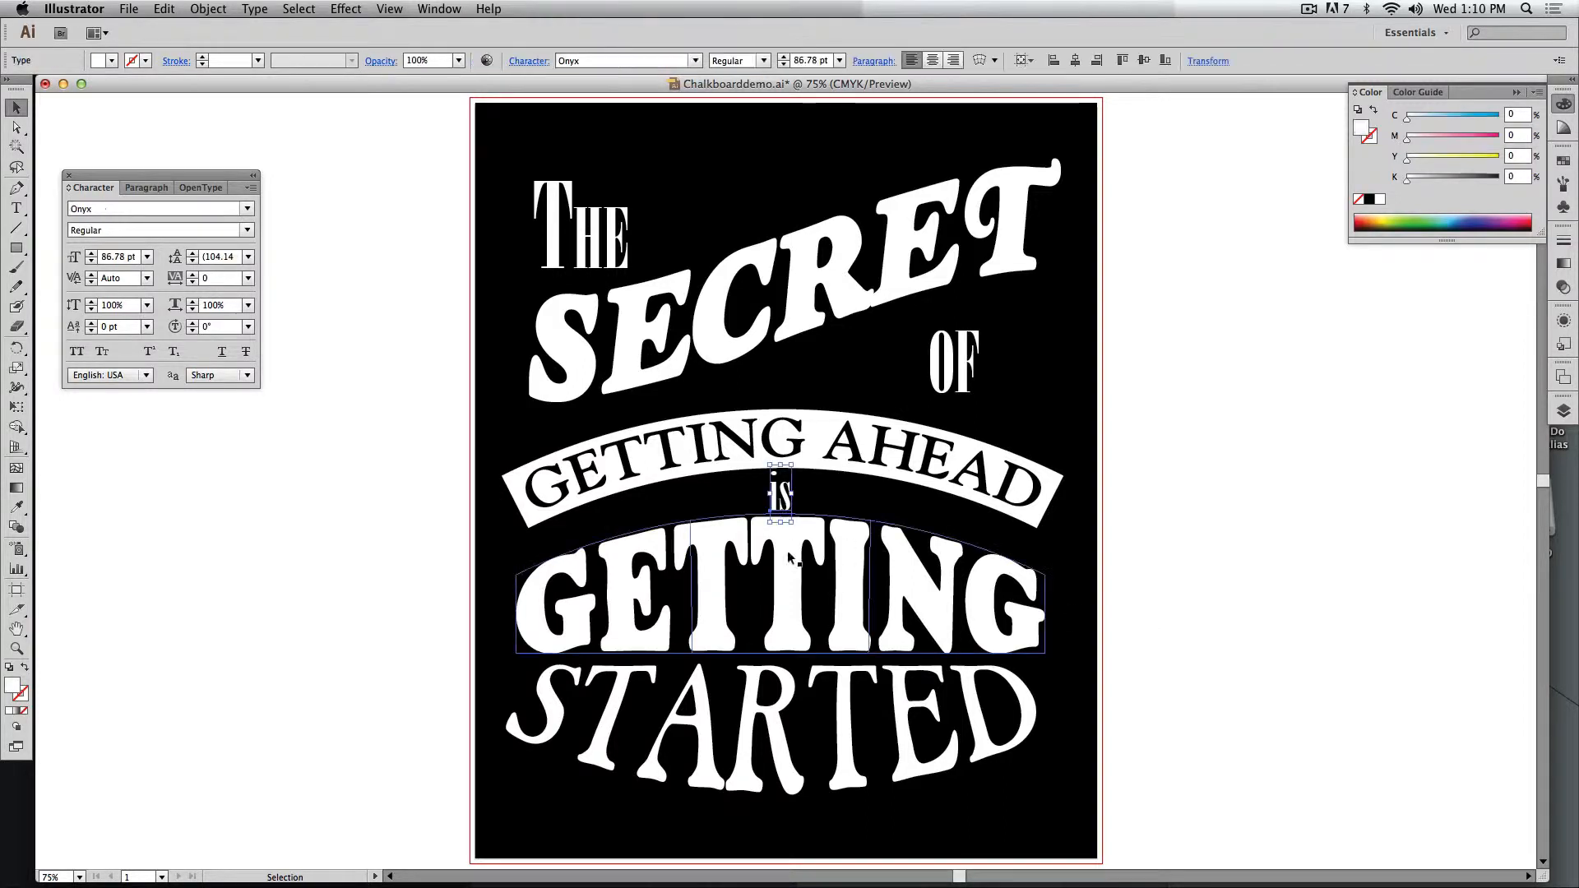
pyautogui.moveTo(481, 639); pyautogui.dragTo(682, 724)
pyautogui.hotkey('shift', 'Down')
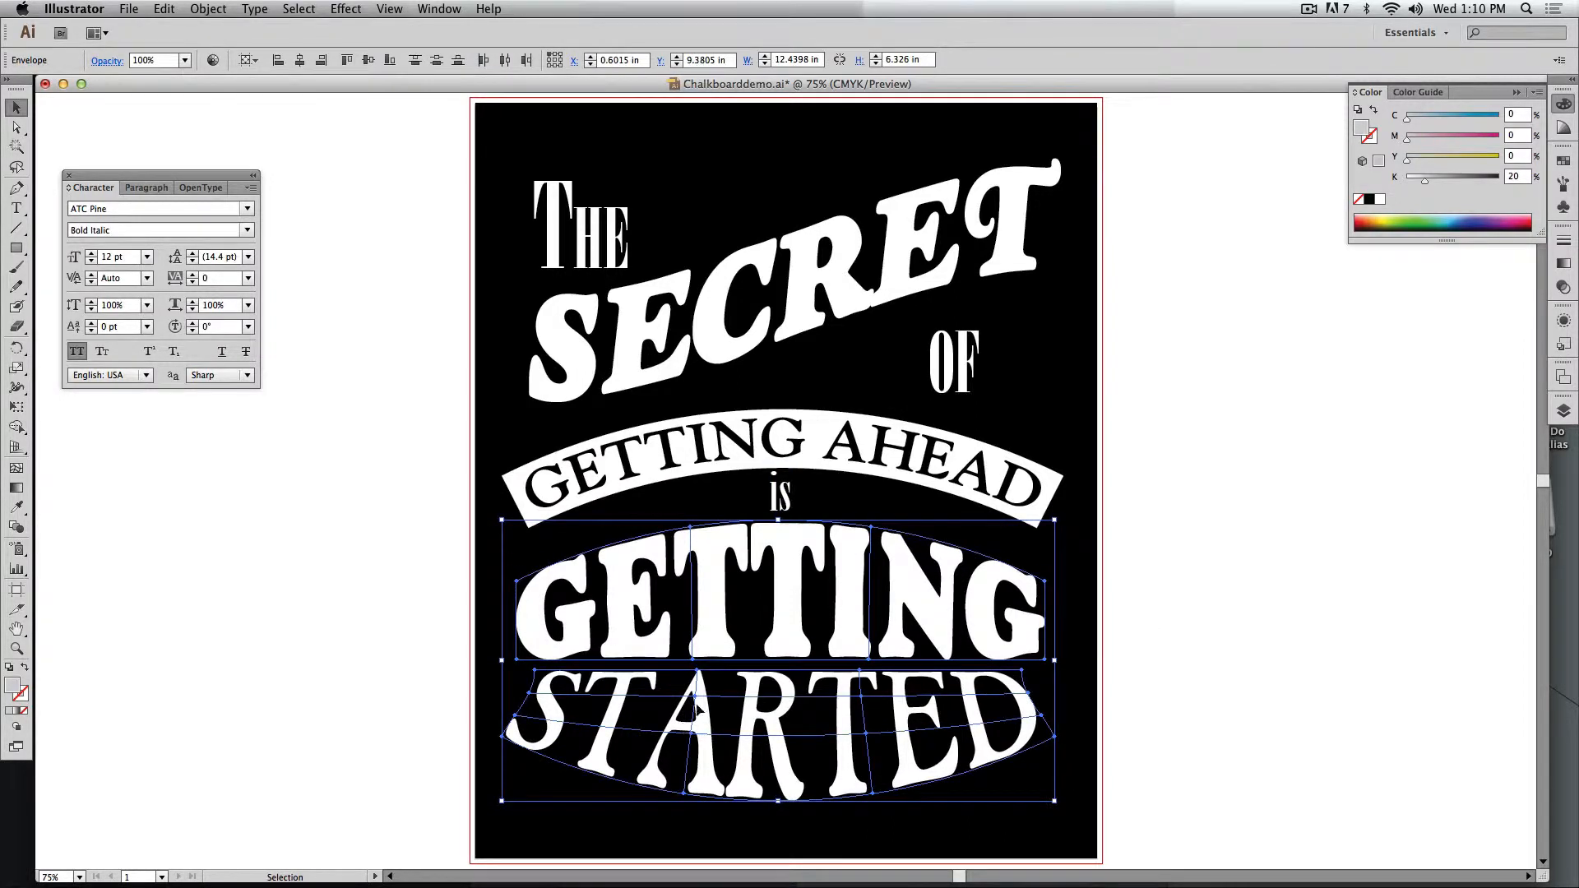
pyautogui.click(779, 501)
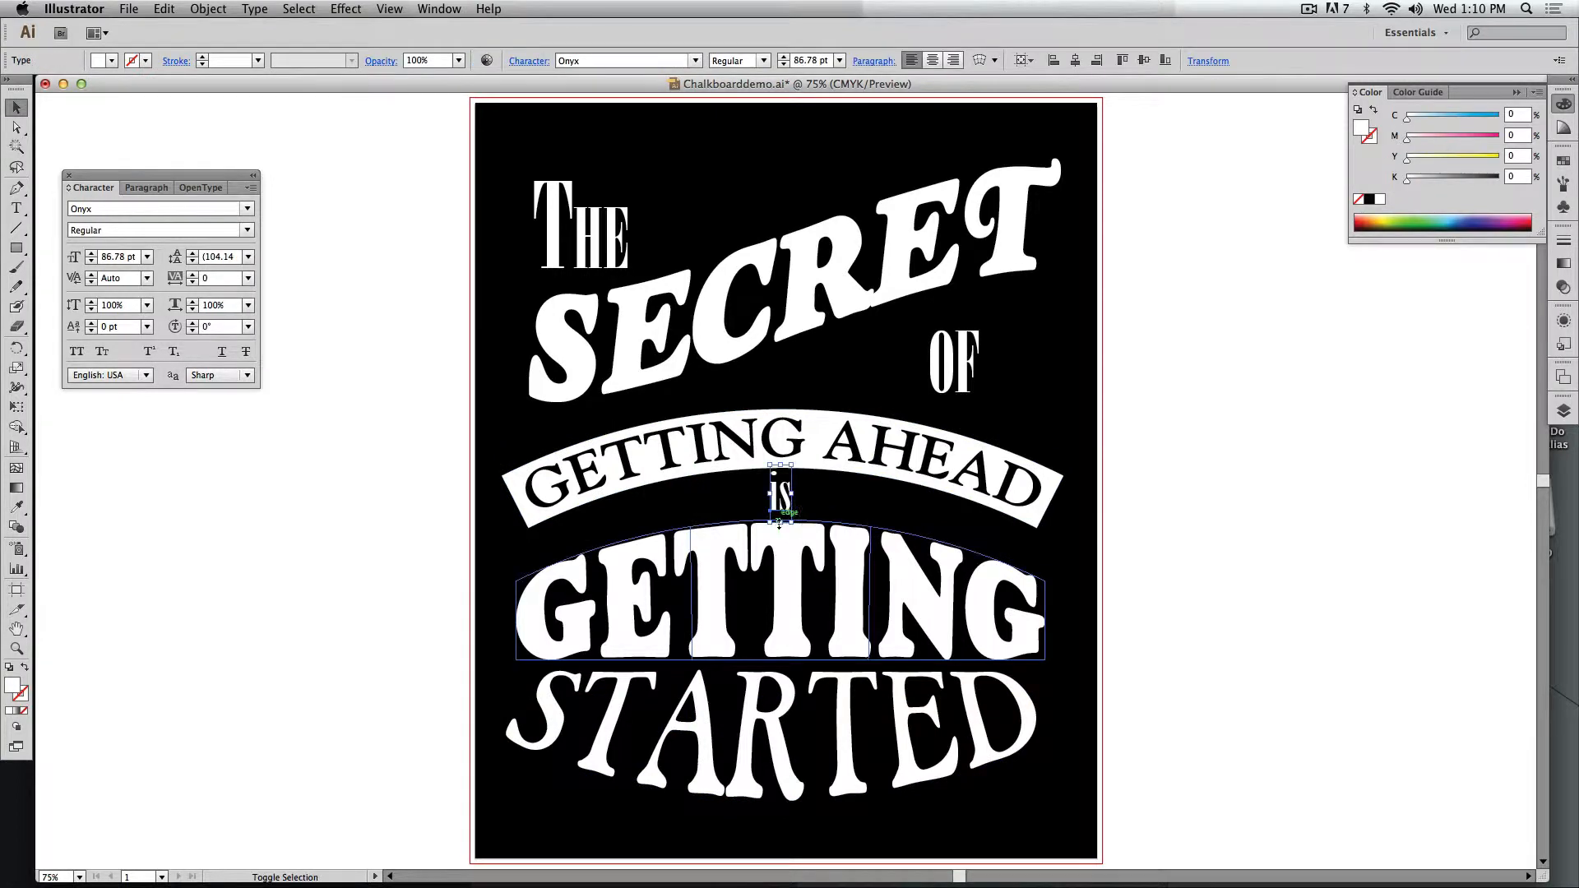
pyautogui.moveTo(779, 523); pyautogui.dragTo(779, 522)
pyautogui.click(837, 504)
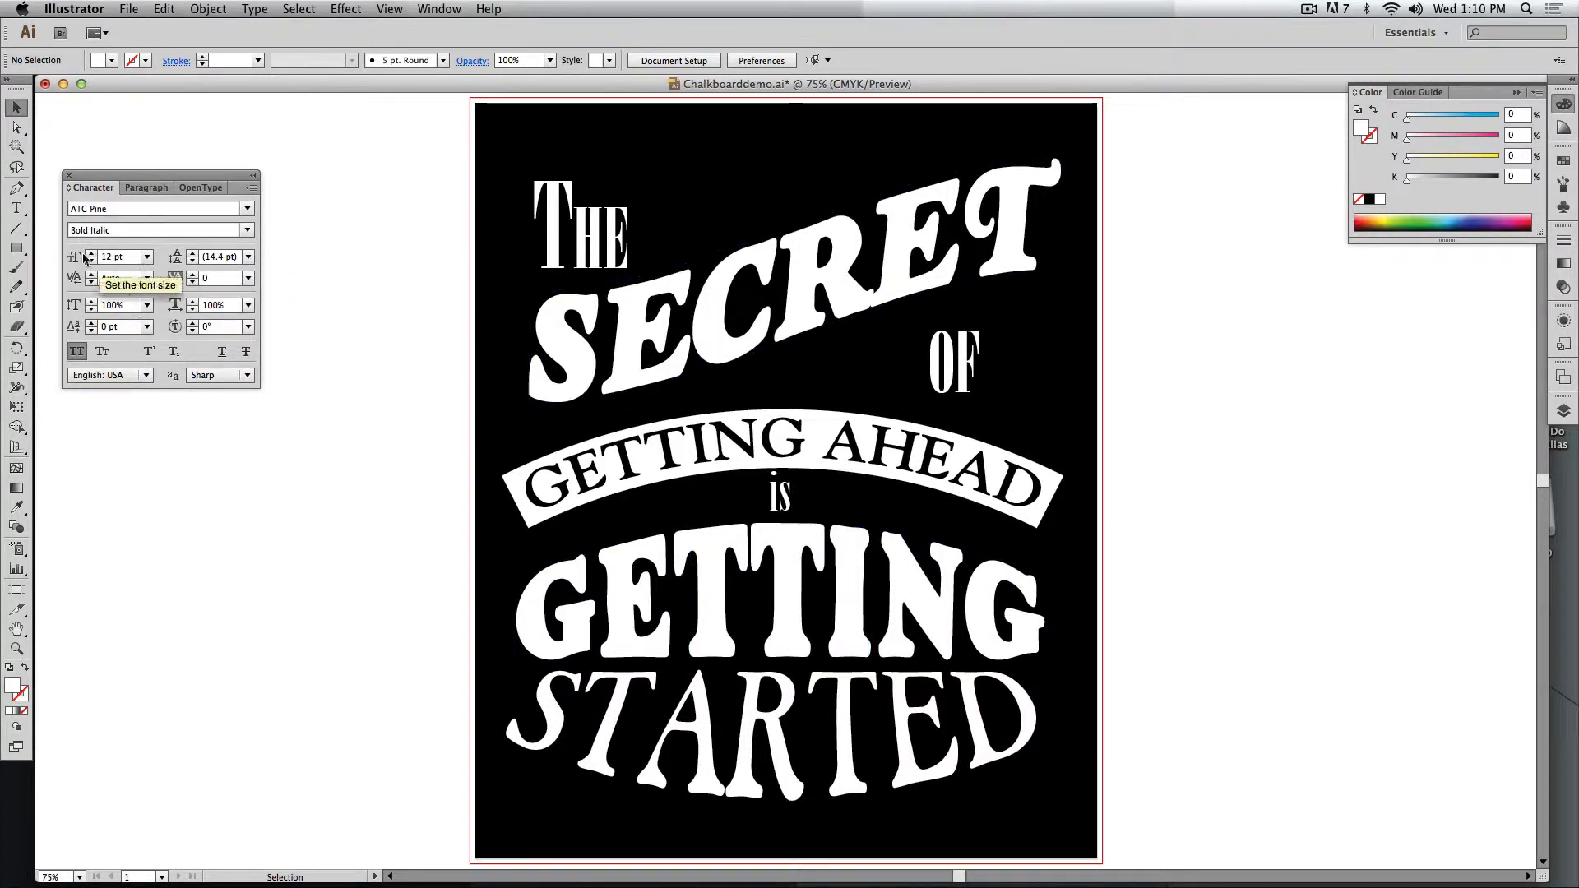
# Add the sample word SECRET in 12 pt ATC Pine Bold Italic on the empty canvas beside the poster.
pyautogui.click(17, 207)
pyautogui.hscroll(-8, 422, 304)
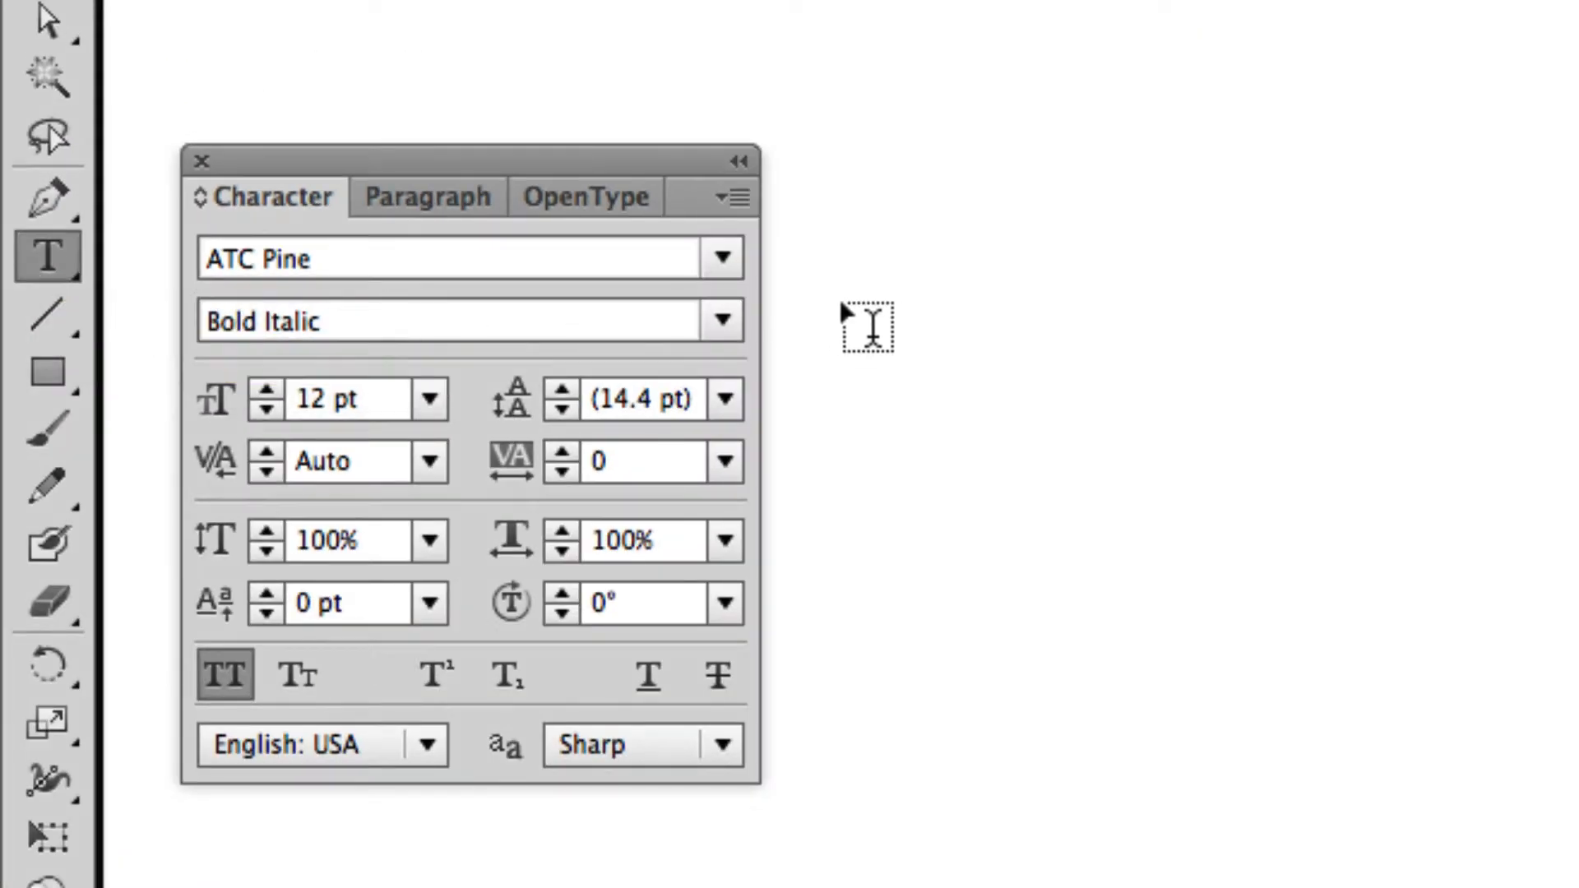
pyautogui.click(835, 300)
pyautogui.write('SECREA')
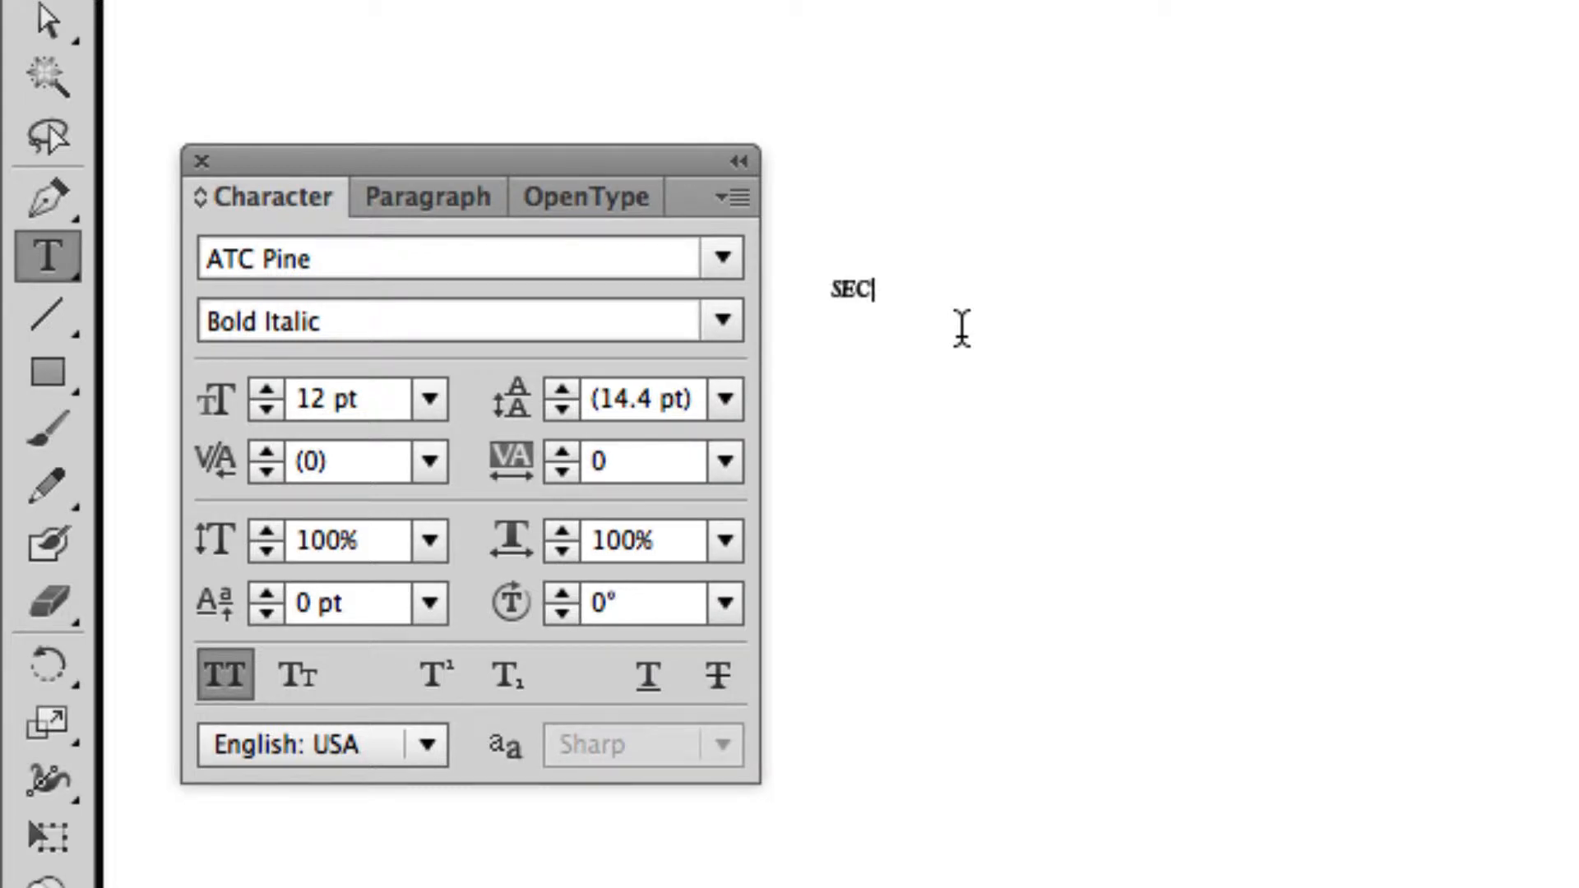
pyautogui.press('BackSpace')
pyautogui.press('BackSpace')
pyautogui.press('BackSpace')
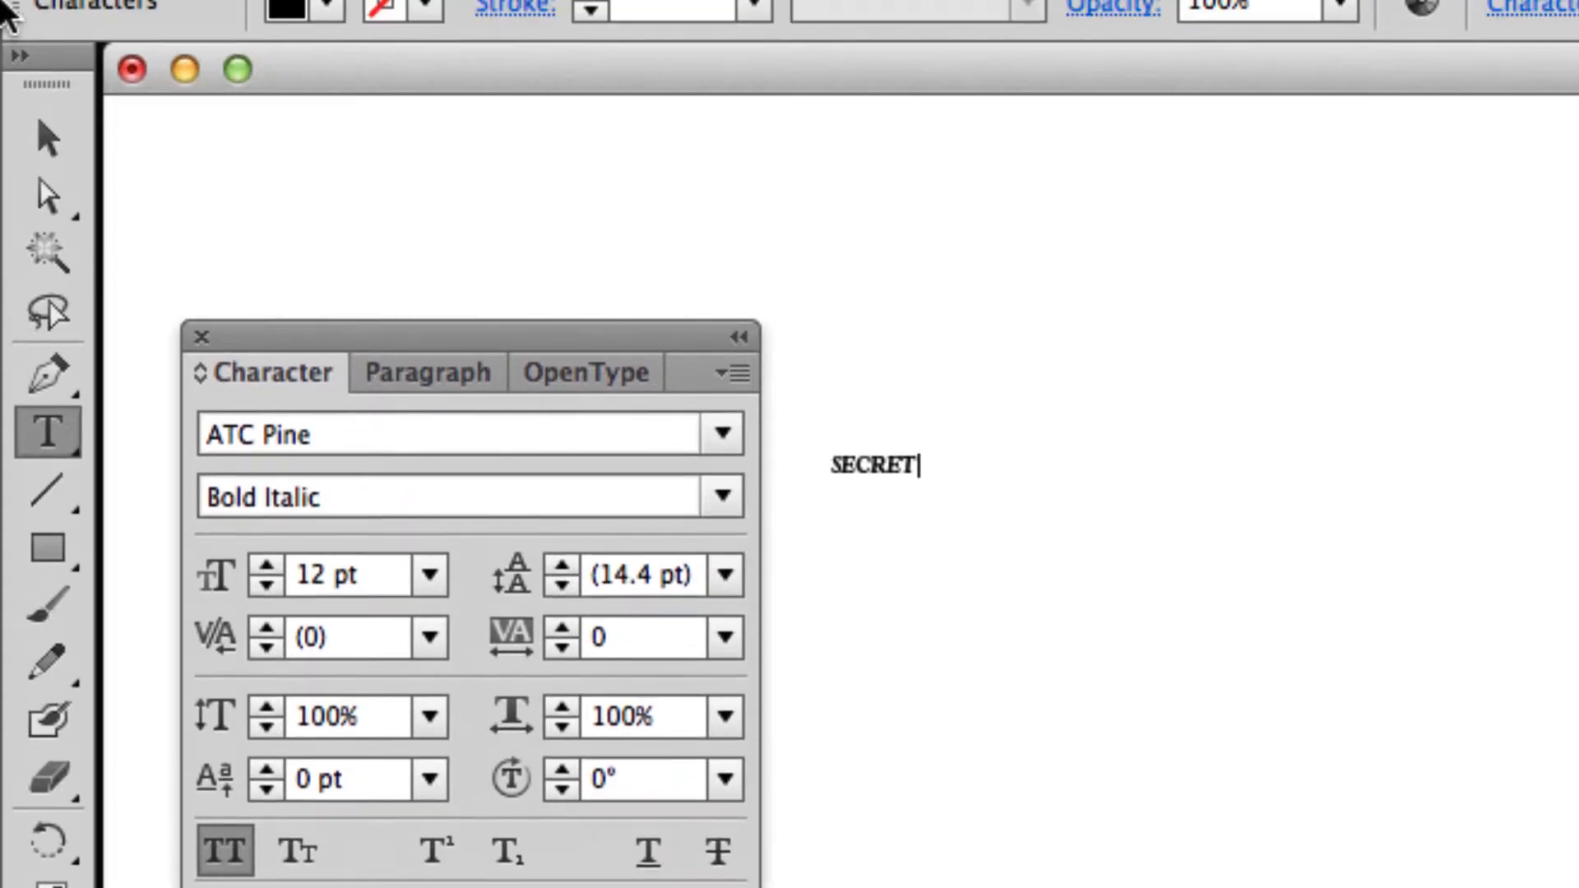
pyautogui.click(48, 138)
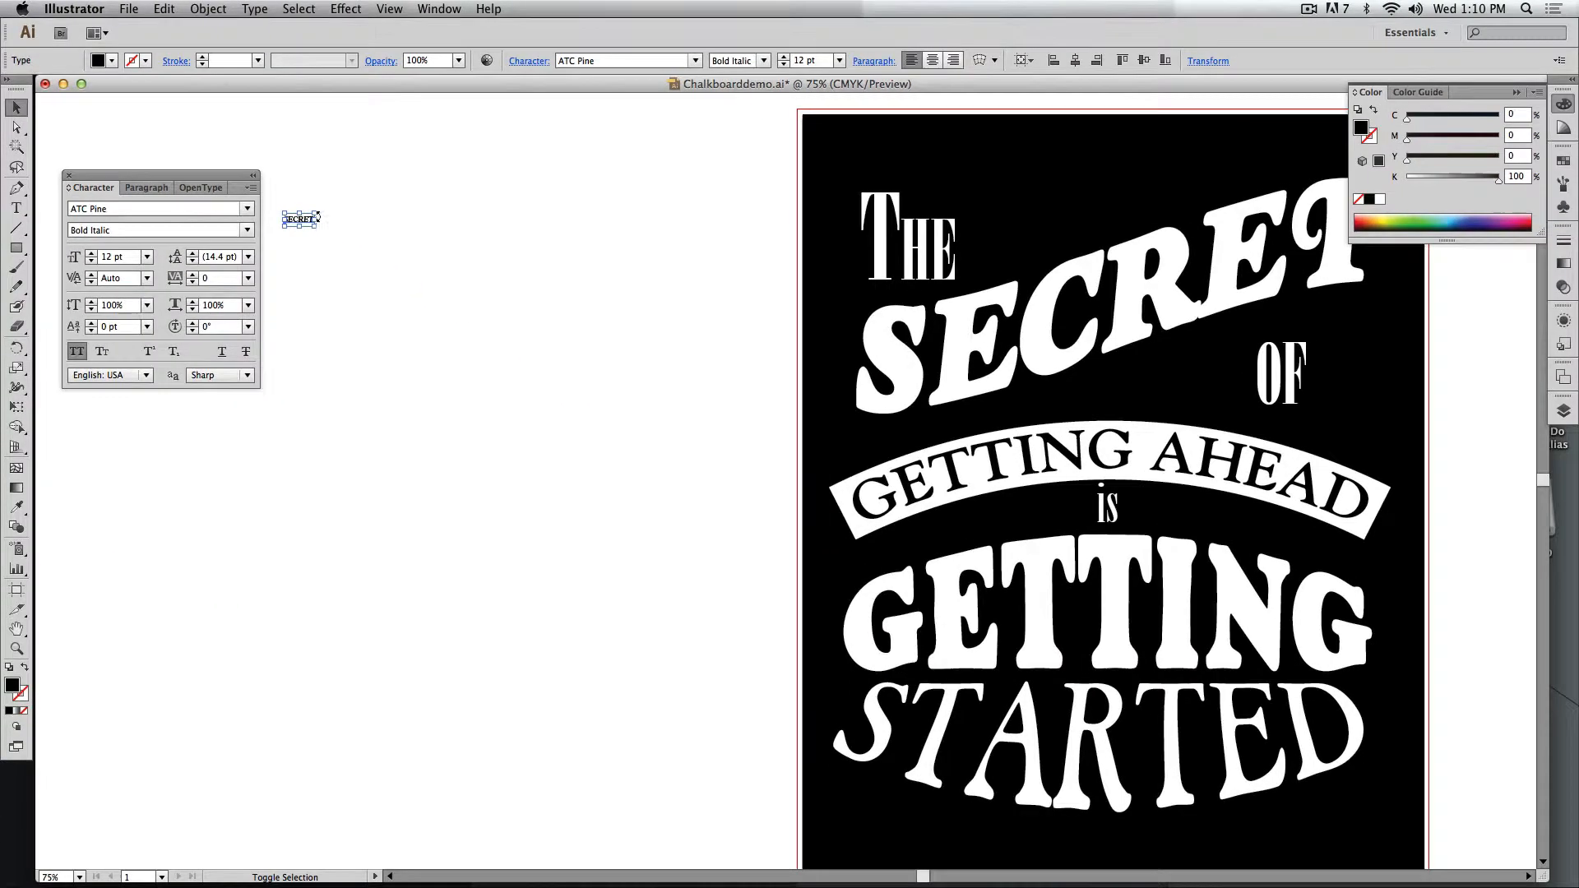
# Enlarge the sample word SECRET to 147.87 pt and place it close beside the character settings.
pyautogui.moveTo(325, 226); pyautogui.dragTo(644, 247)
pyautogui.moveTo(529, 258); pyautogui.dragTo(618, 313)
pyautogui.moveTo(222, 179); pyautogui.dragTo(295, 198)
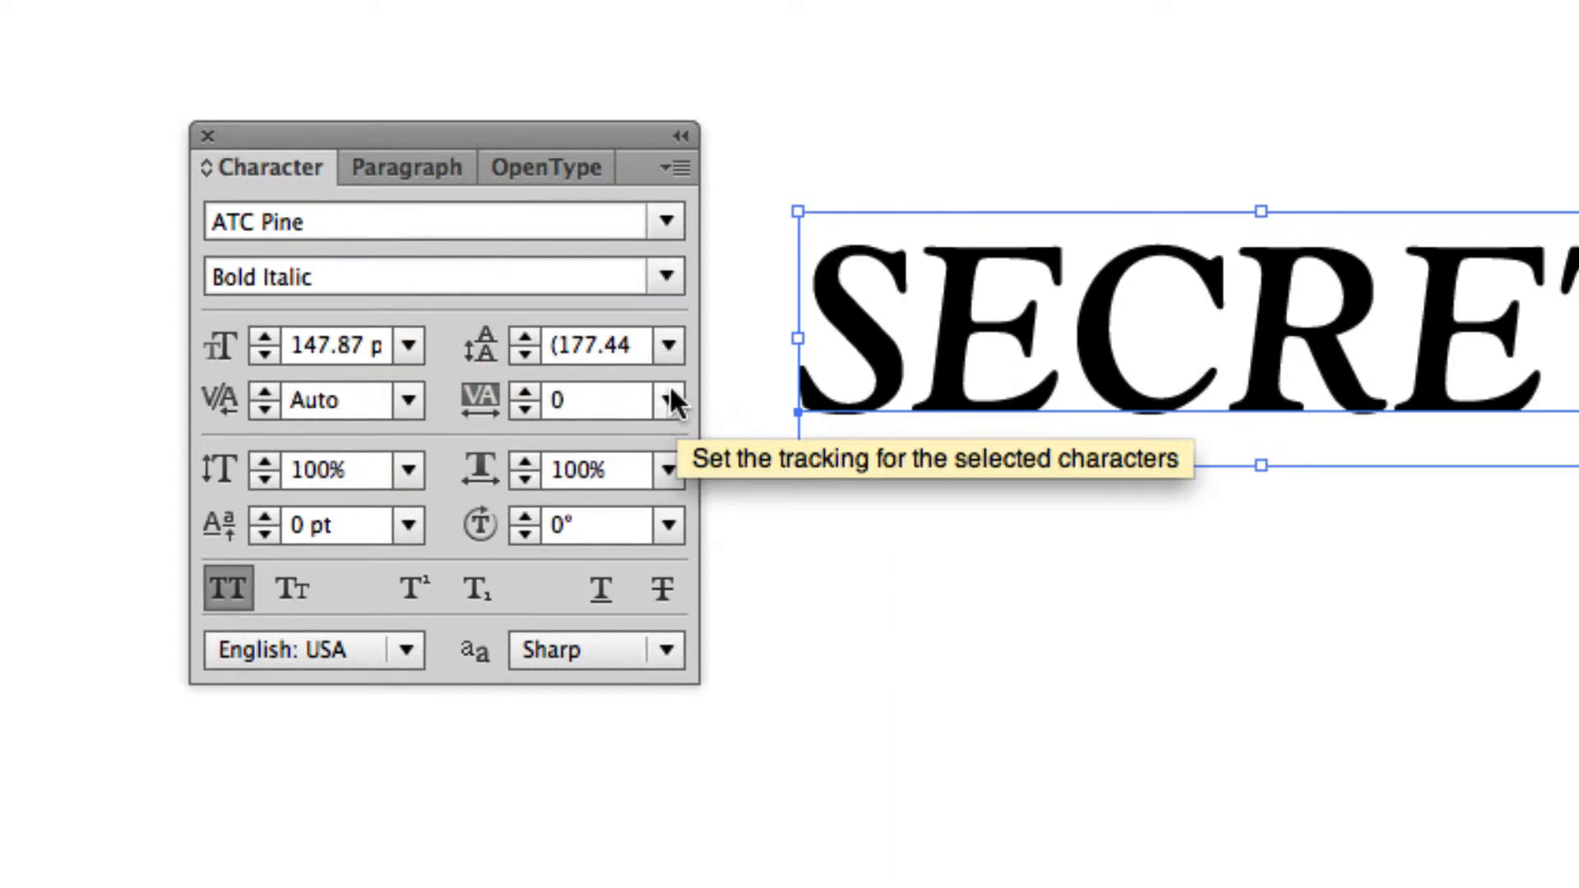
pyautogui.moveTo(969, 363); pyautogui.dragTo(915, 387)
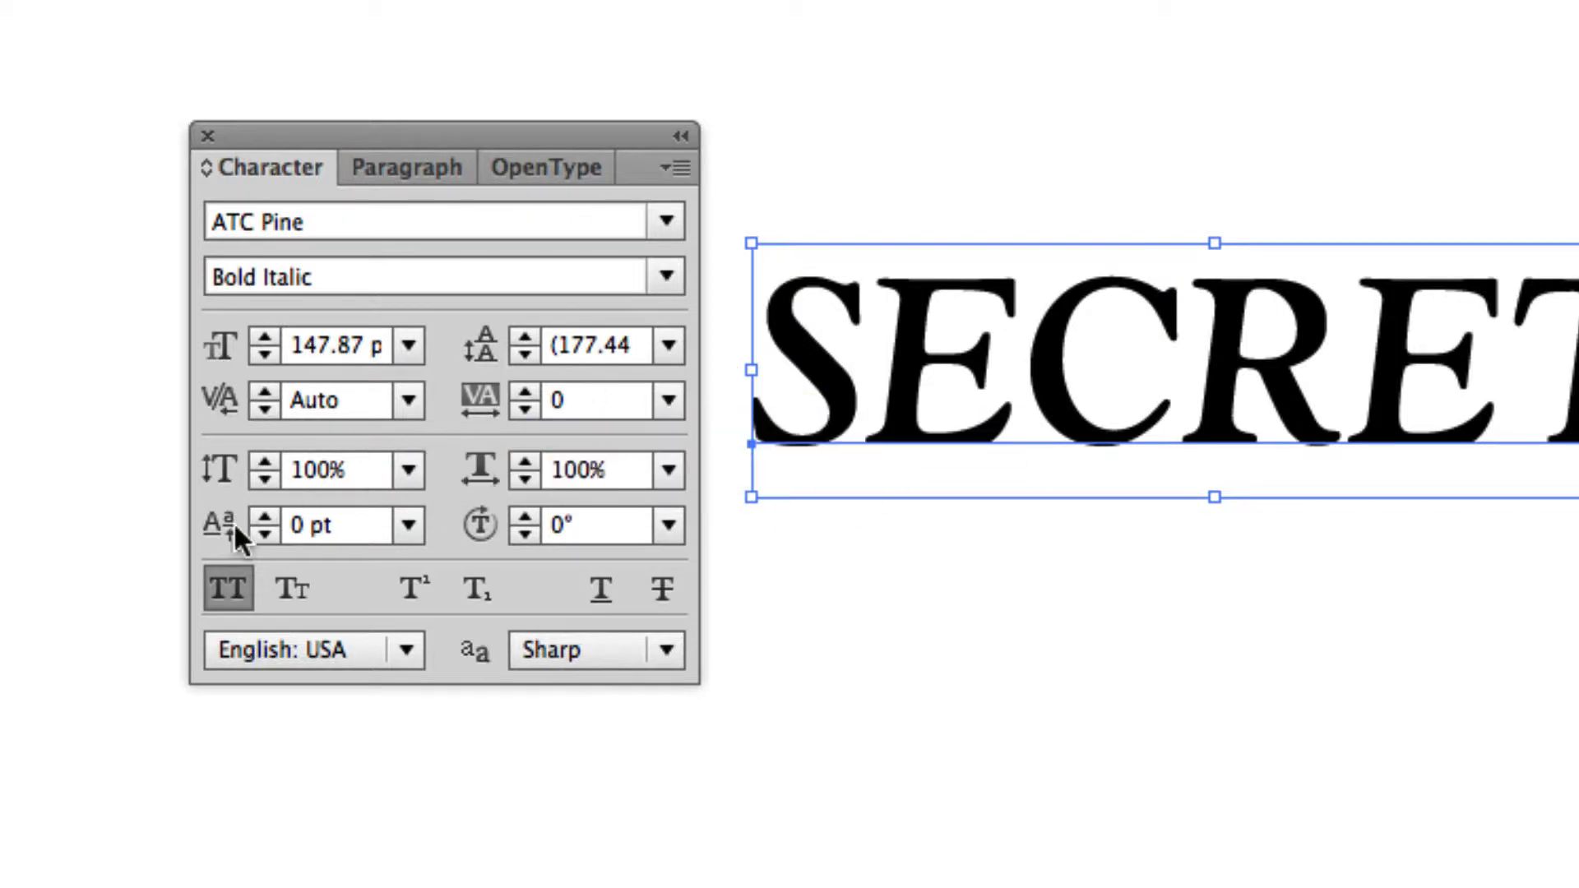
# Turn off All Caps for the sample word and replace its first letter with a capital S.
pyautogui.click(222, 591)
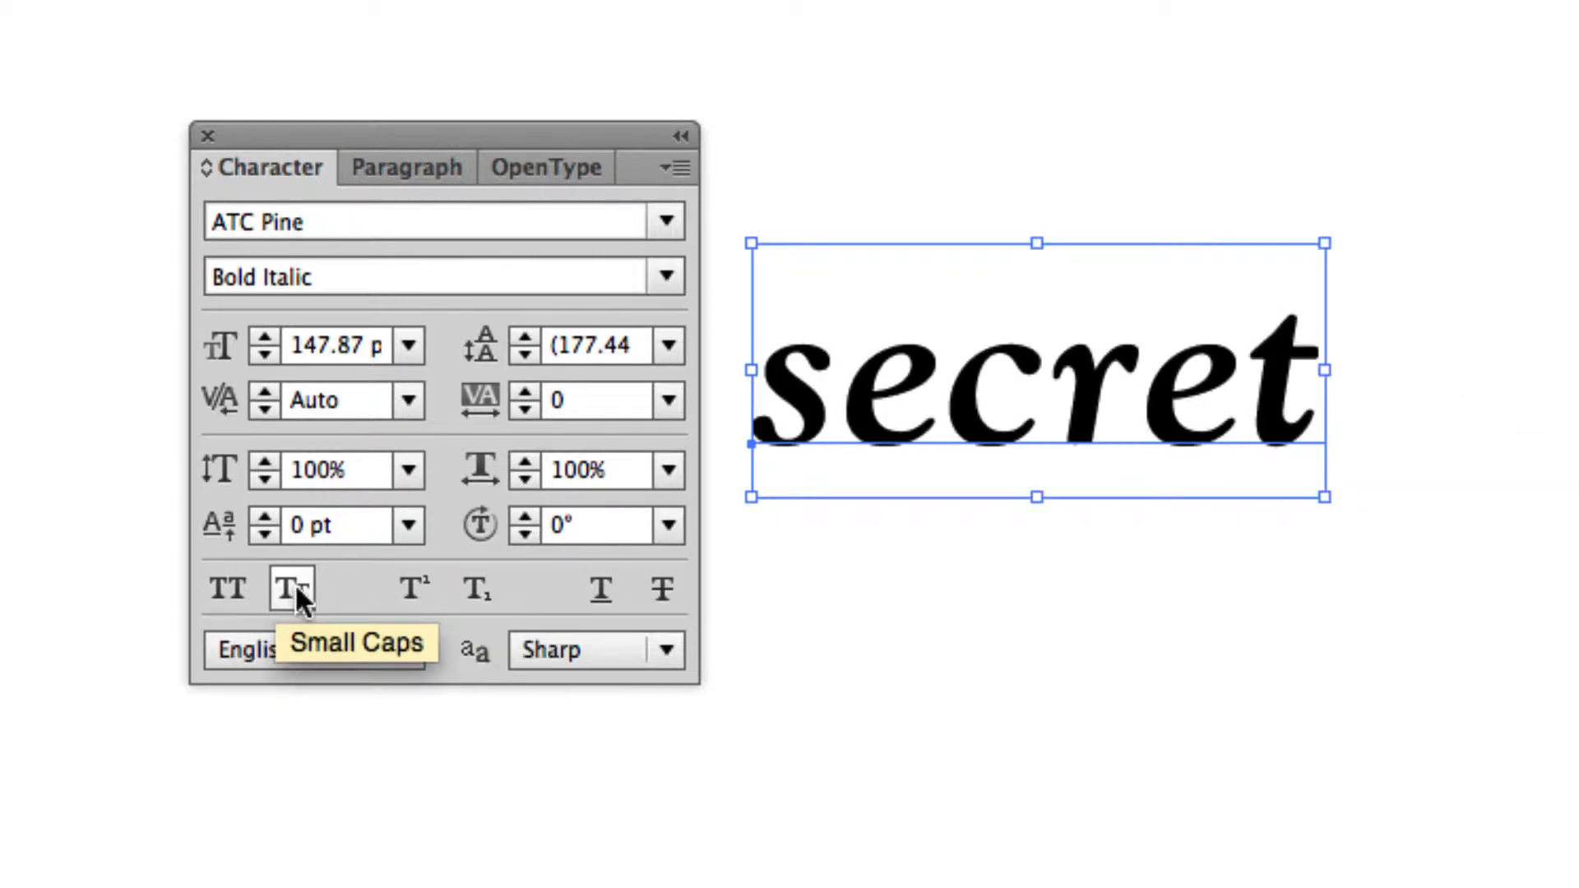
pyautogui.doubleClick(845, 387)
pyautogui.press('BackSpace')
pyautogui.write('S')
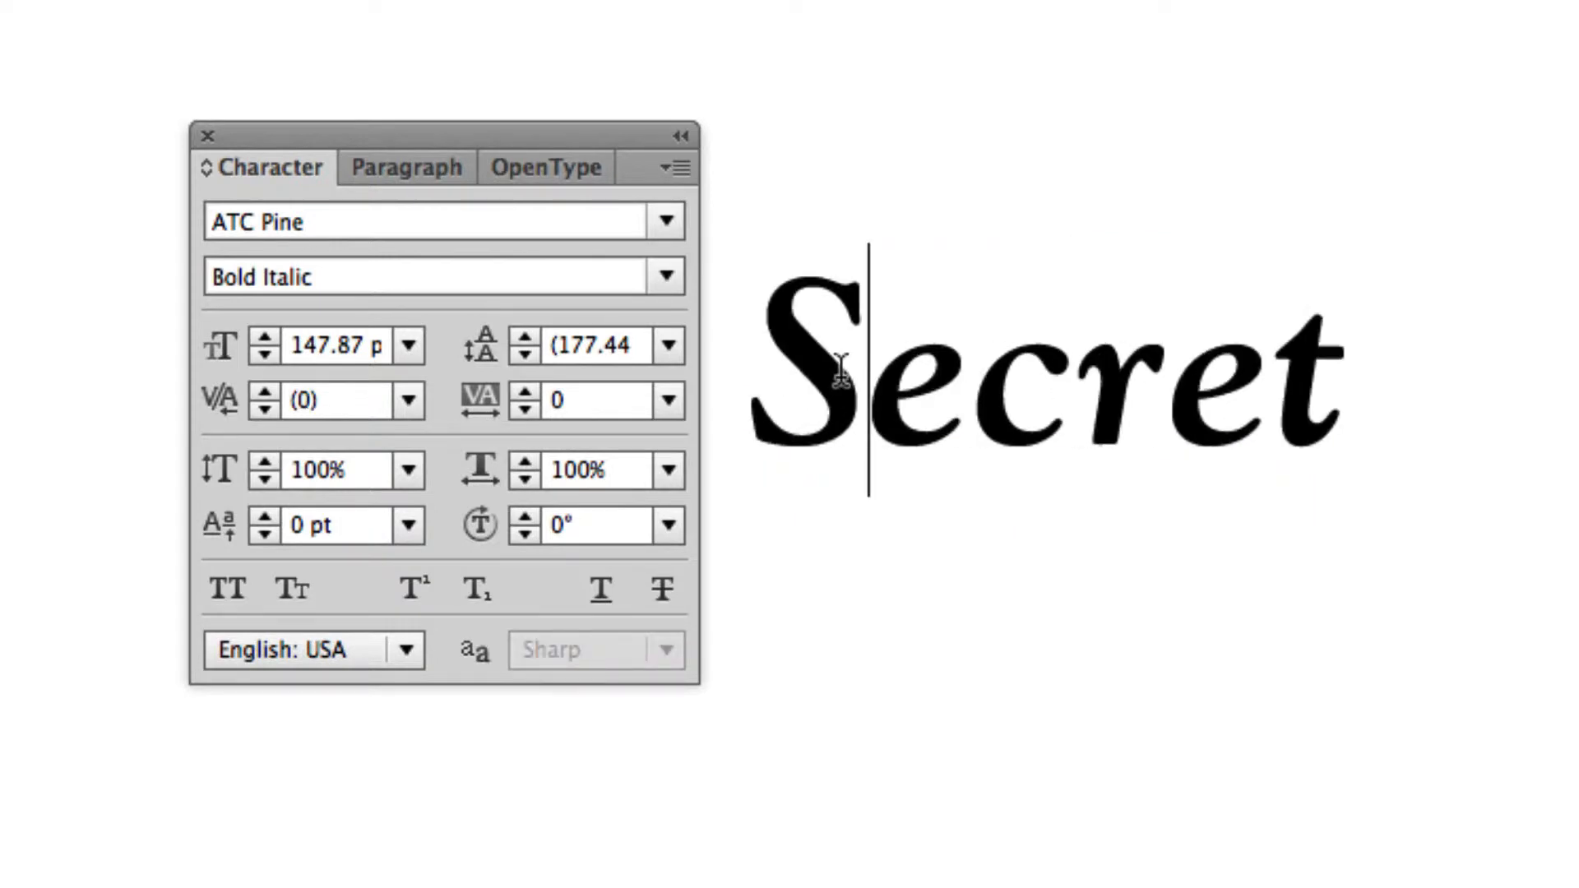
# Apply Small Caps to all the letters of the sample word Secret.
pyautogui.press('super+shift+a')
pyautogui.click(835, 370)
pyautogui.moveTo(835, 370); pyautogui.dragTo(1329, 415)
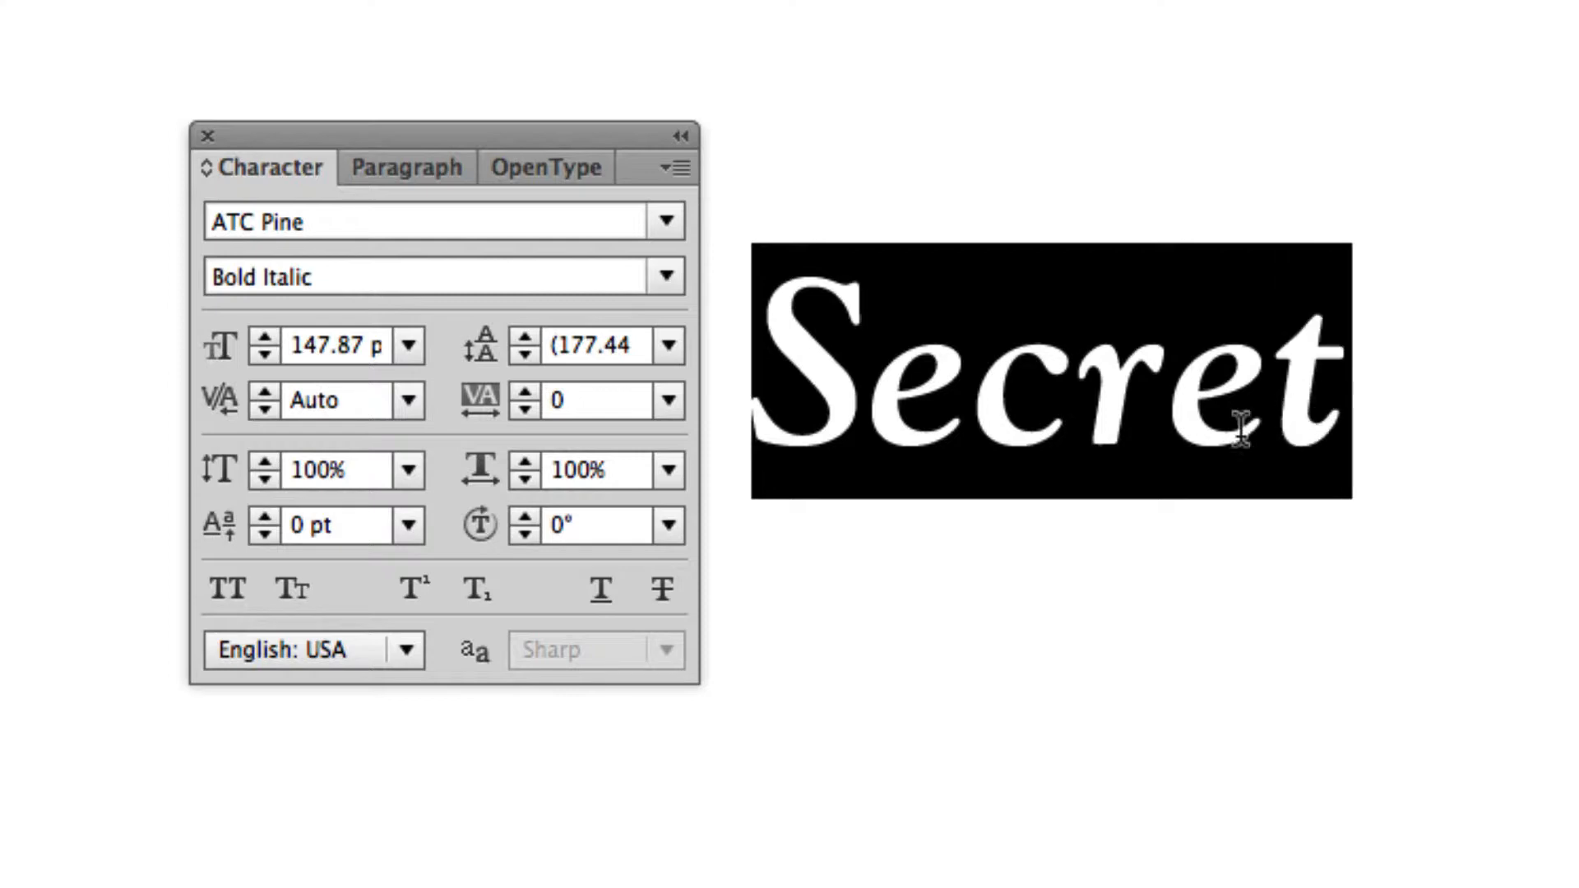
pyautogui.click(280, 589)
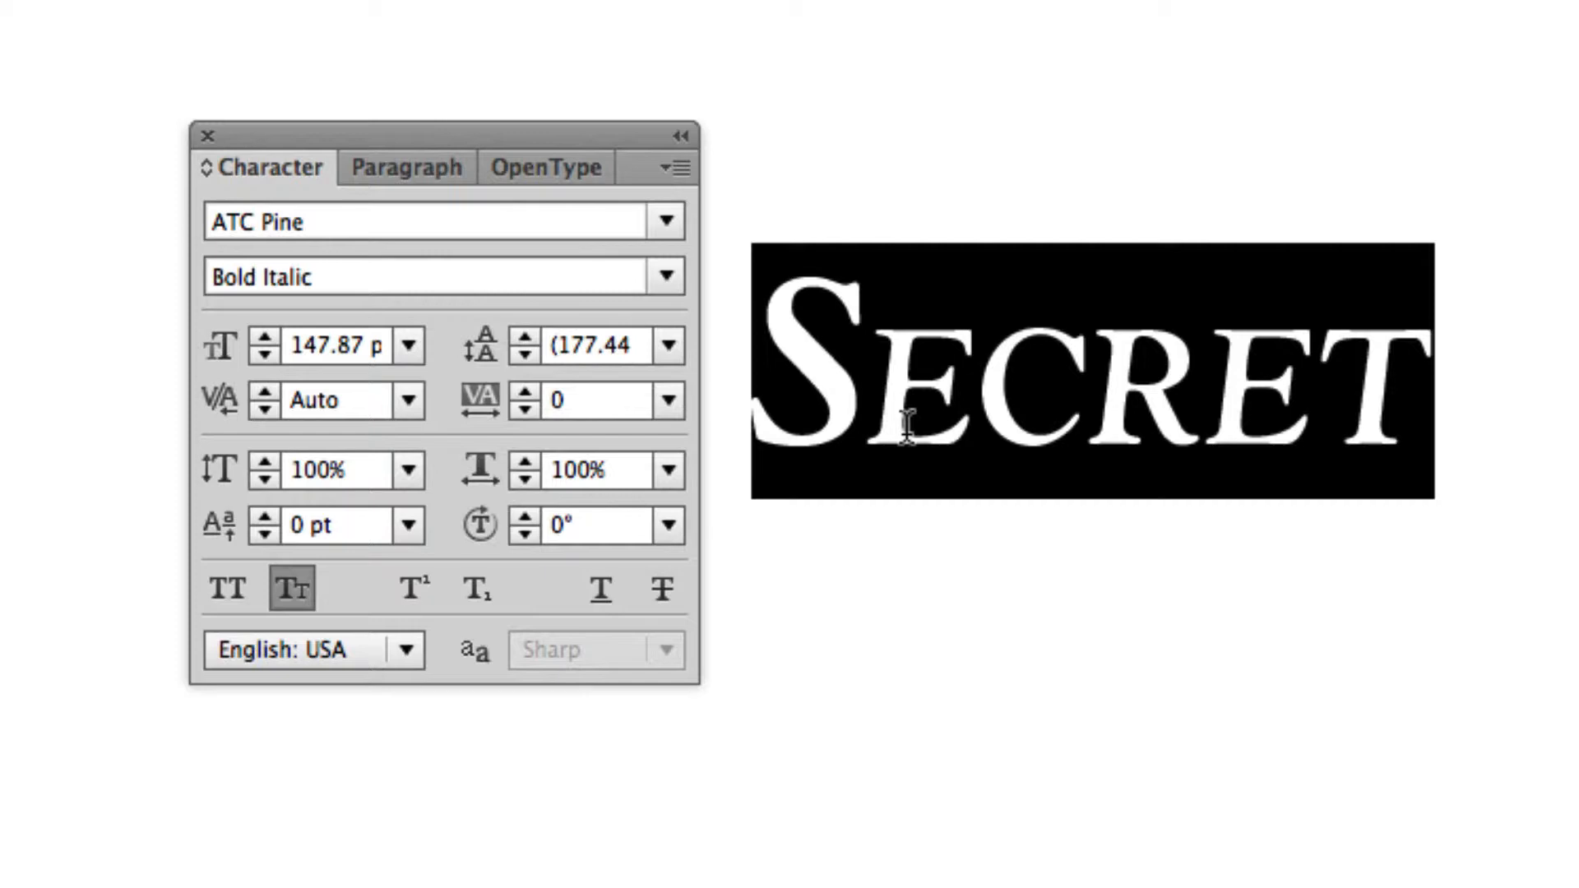
# Try All Caps and regular case on the sample word before returning it to Small Caps.
pyautogui.click(299, 594)
pyautogui.click(224, 590)
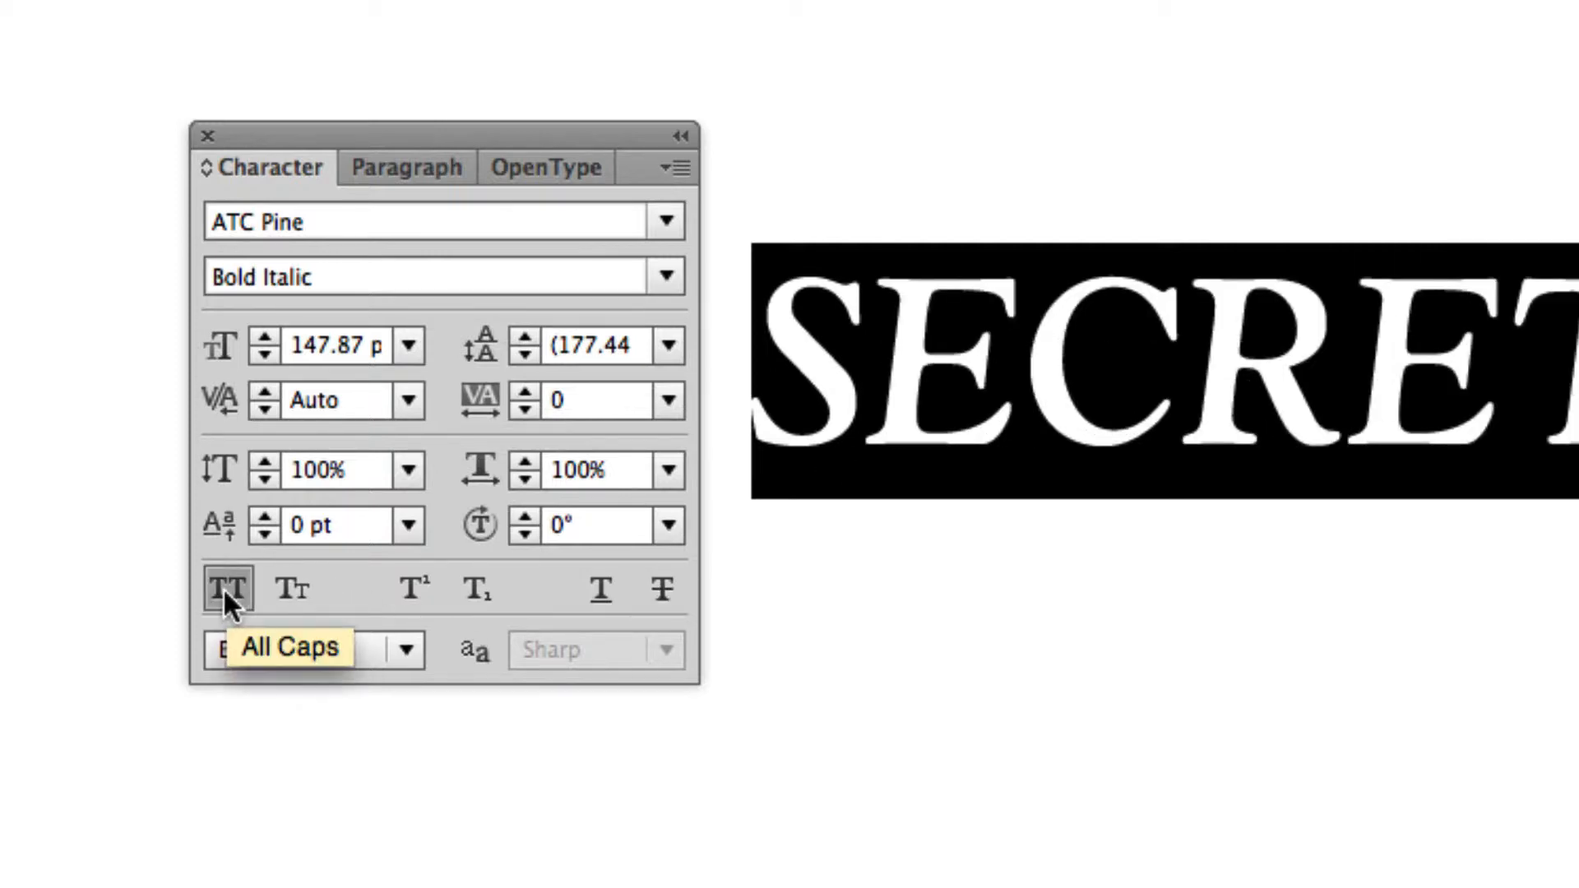
pyautogui.click(223, 587)
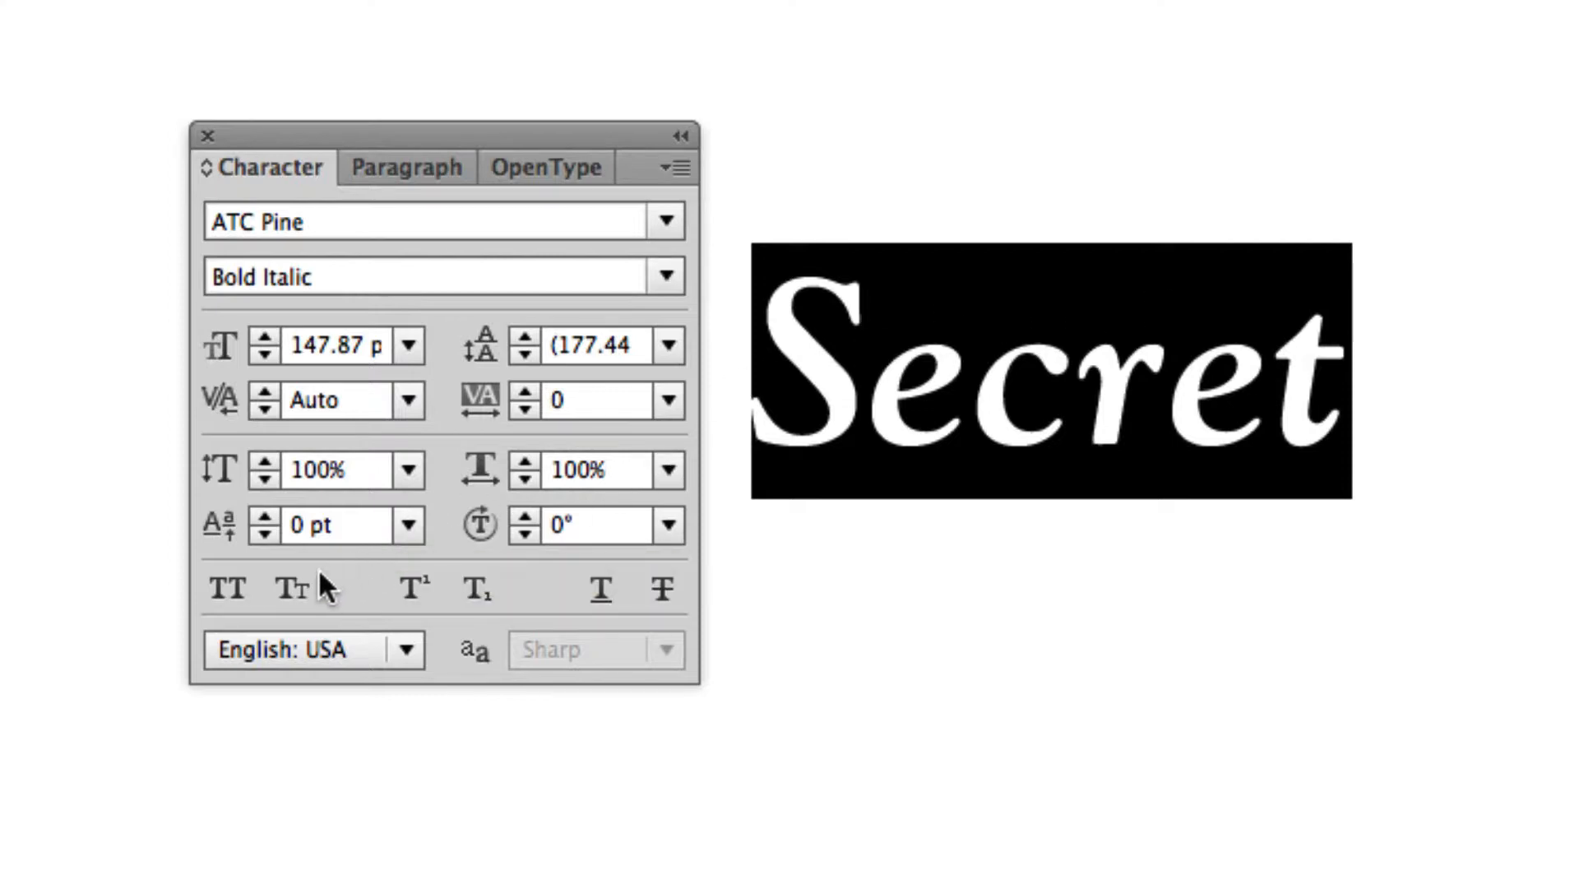
pyautogui.click(290, 588)
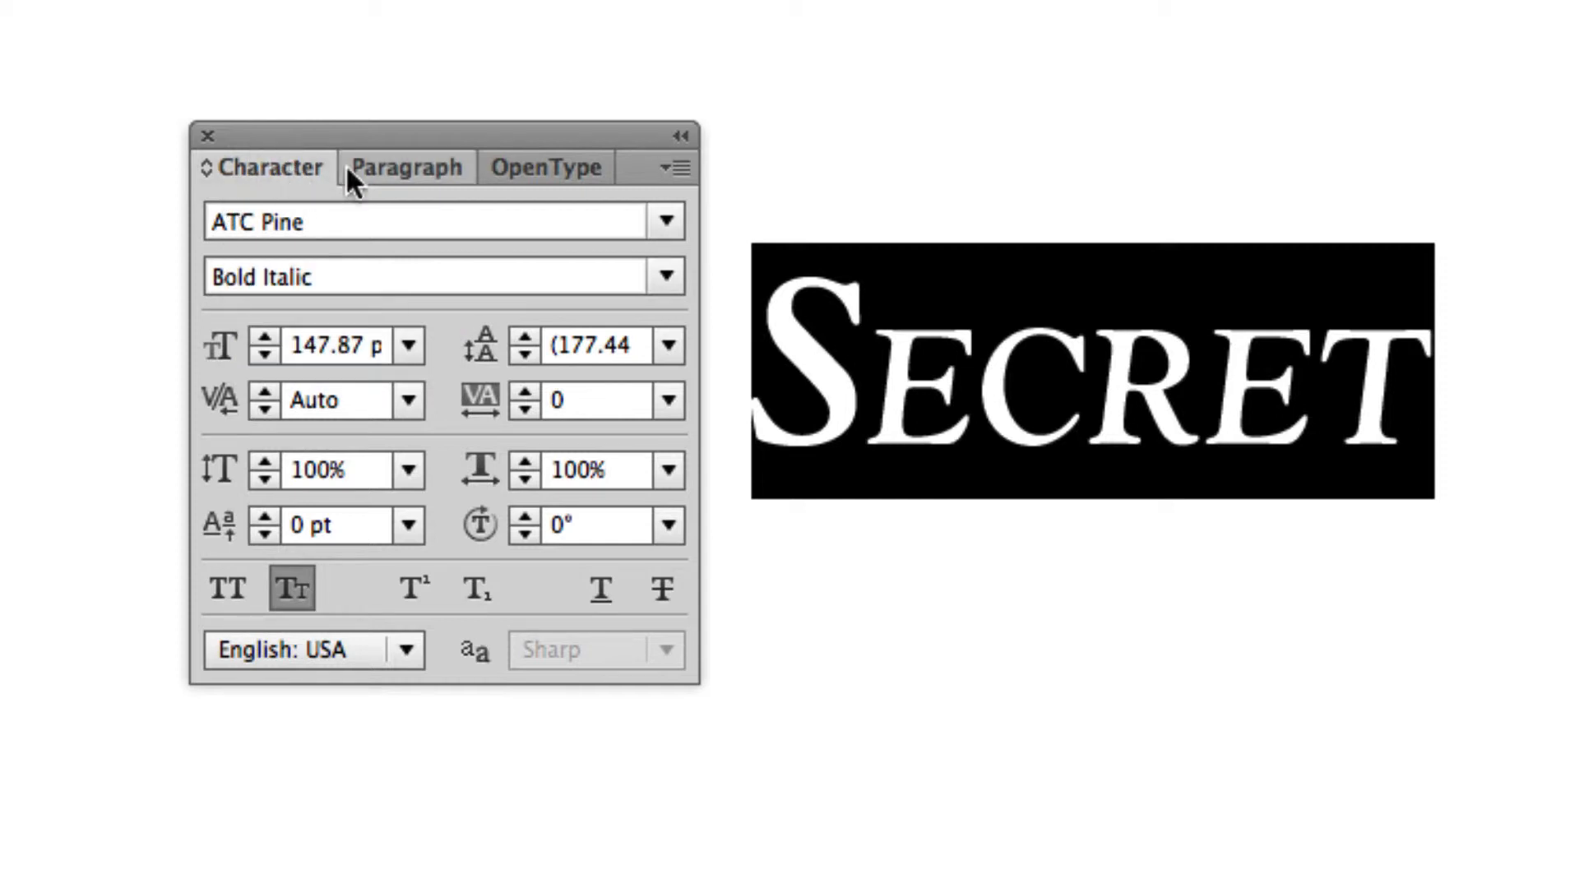
pyautogui.click(434, 165)
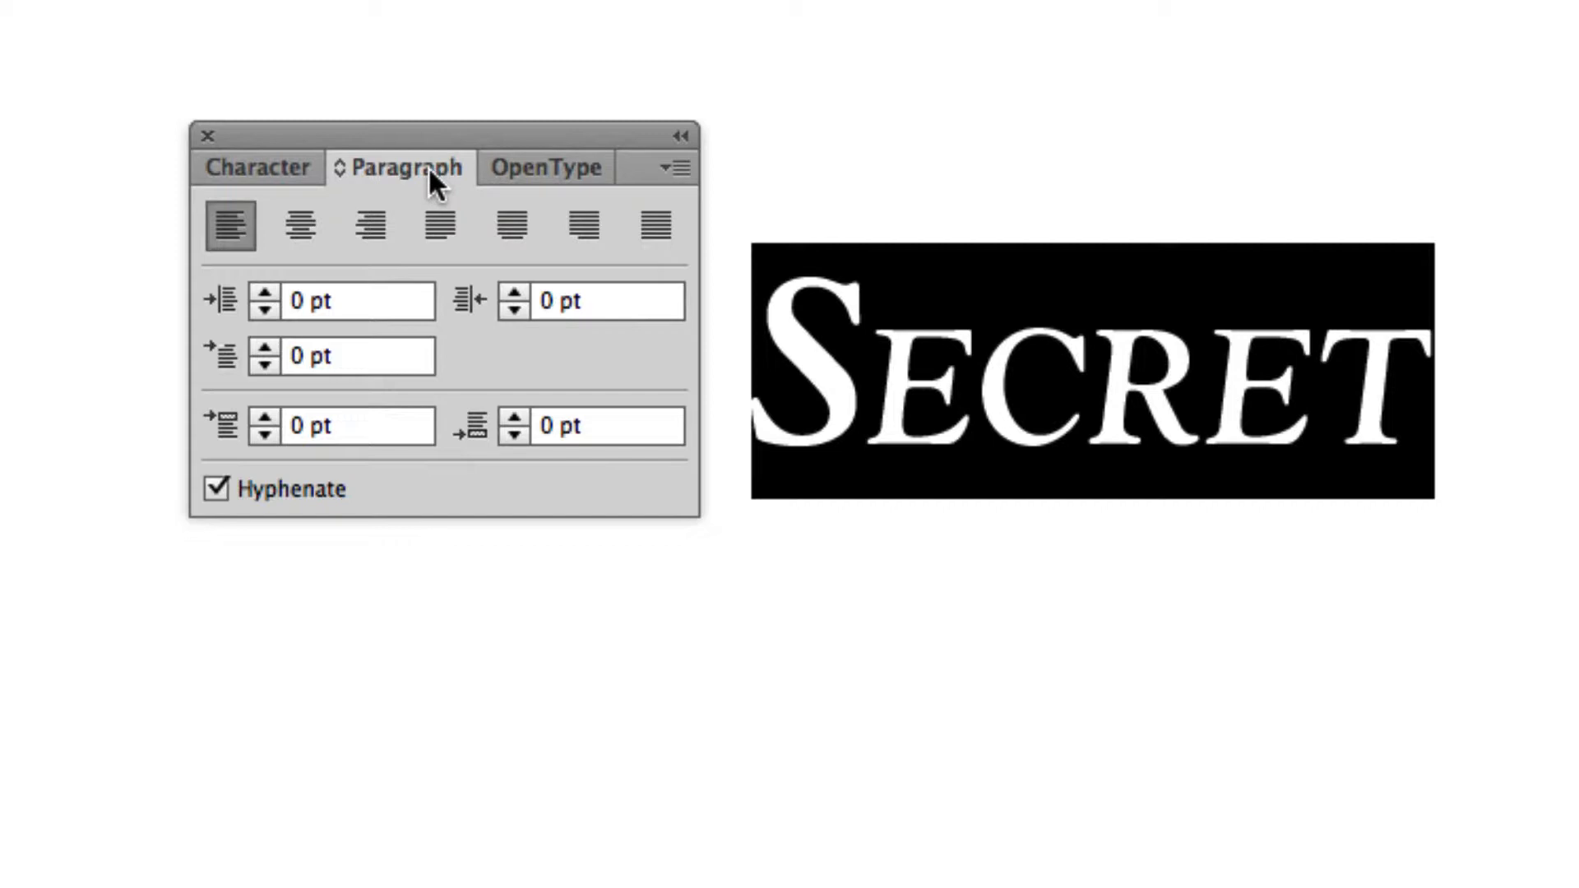
pyautogui.click(244, 168)
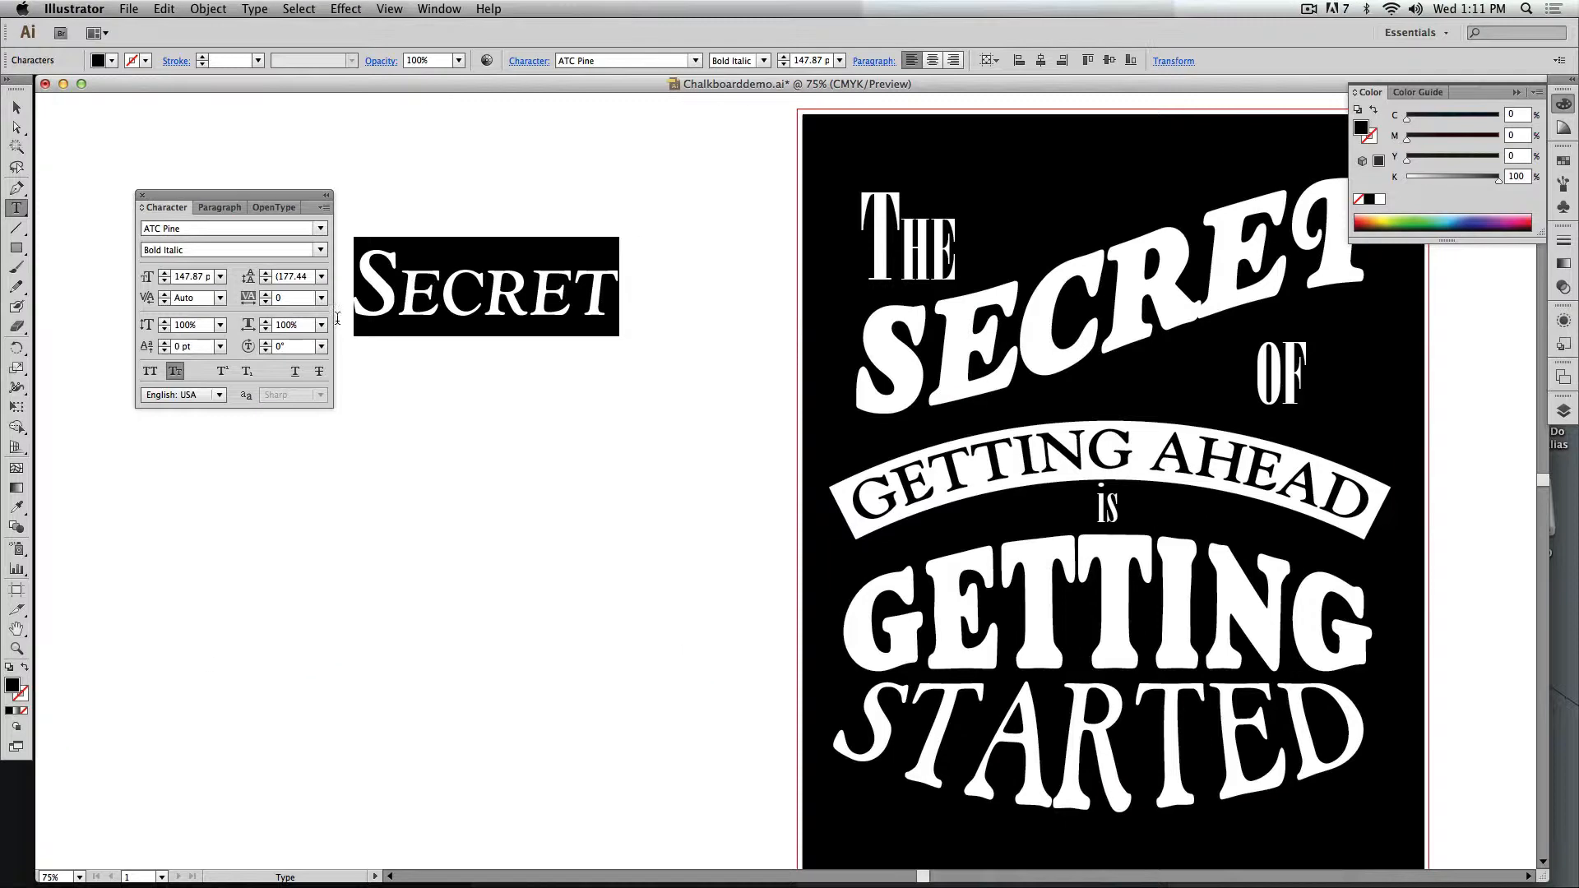
# Place two copies of the small-caps sample word below the original and select the text of the middle one.
pyautogui.press('Escape')
pyautogui.moveTo(454, 304); pyautogui.dragTo(268, 592)
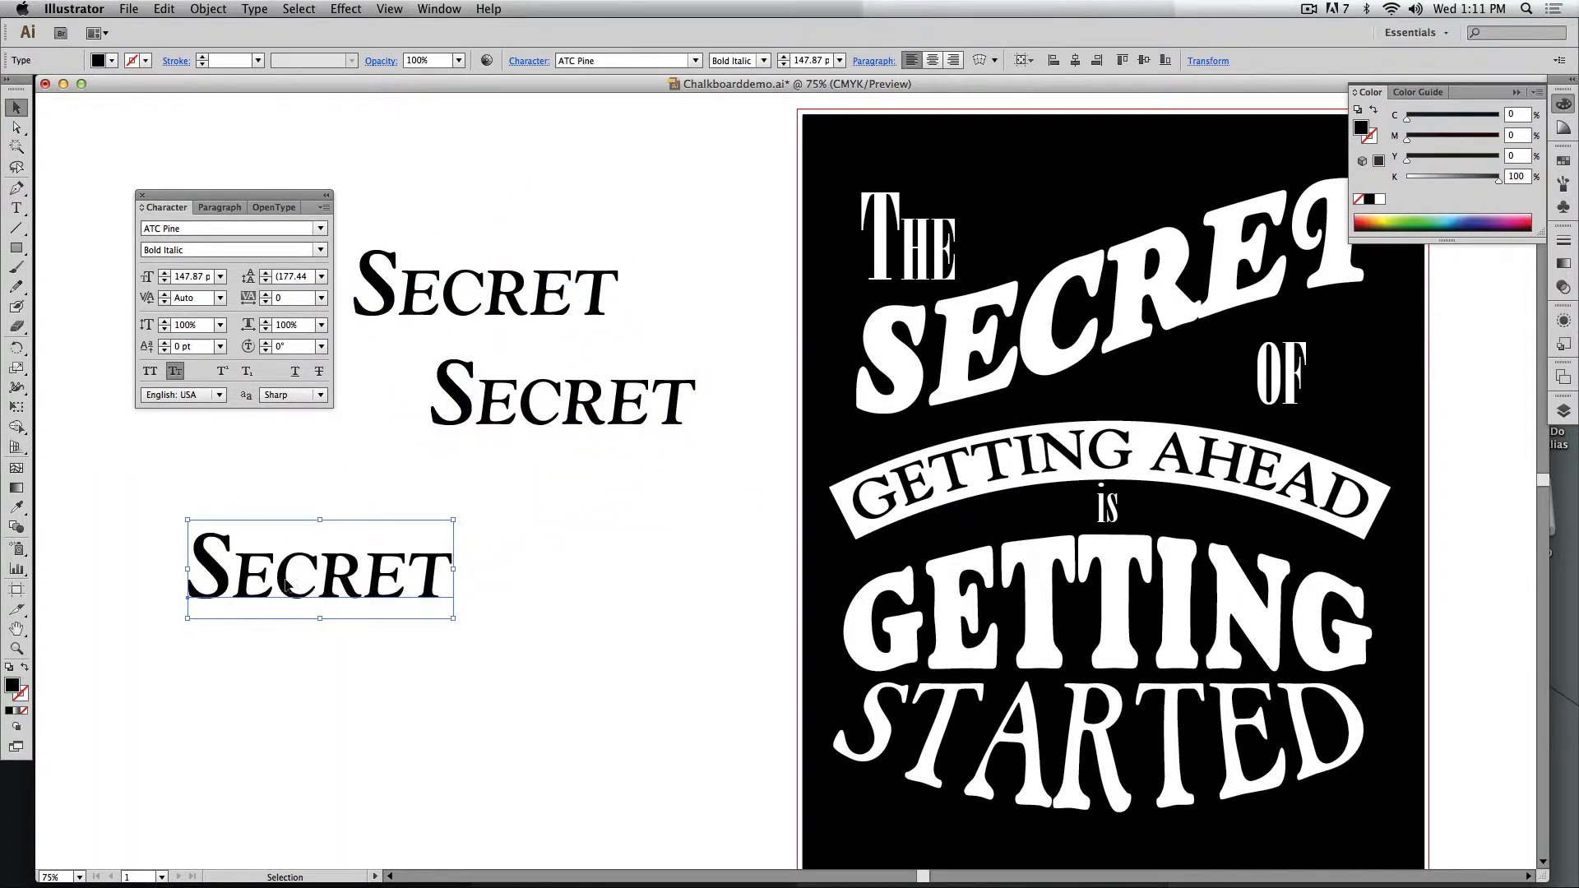
pyautogui.press('t')
pyautogui.doubleClick(530, 425)
# Delete all three sample words from the empty canvas beside the poster.
pyautogui.click(17, 107)
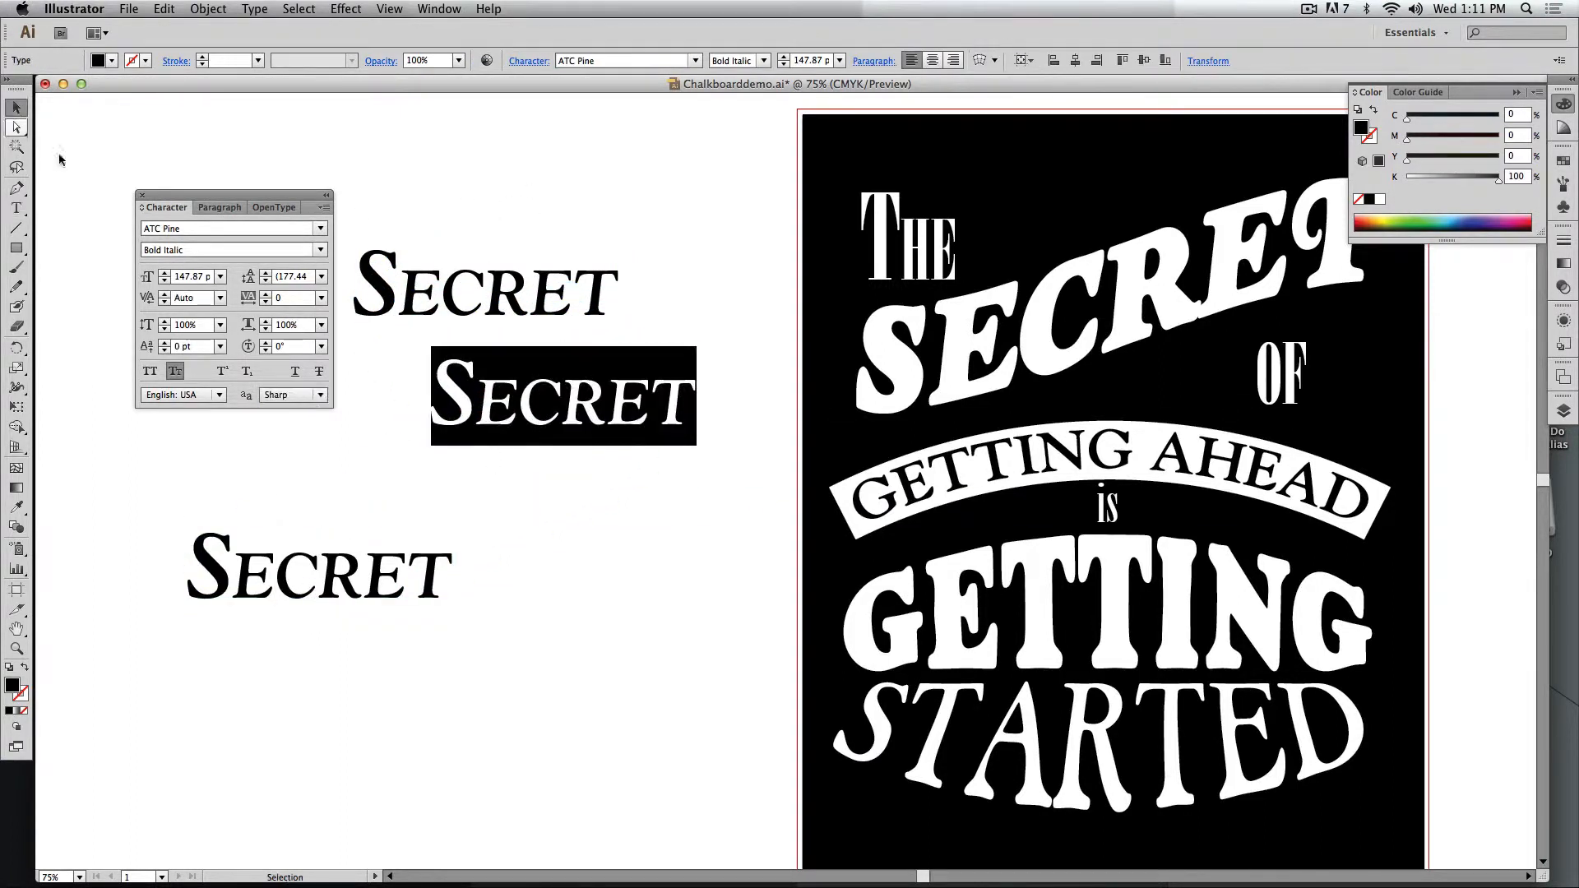
pyautogui.moveTo(395, 222); pyautogui.dragTo(614, 673)
pyautogui.press('Delete')
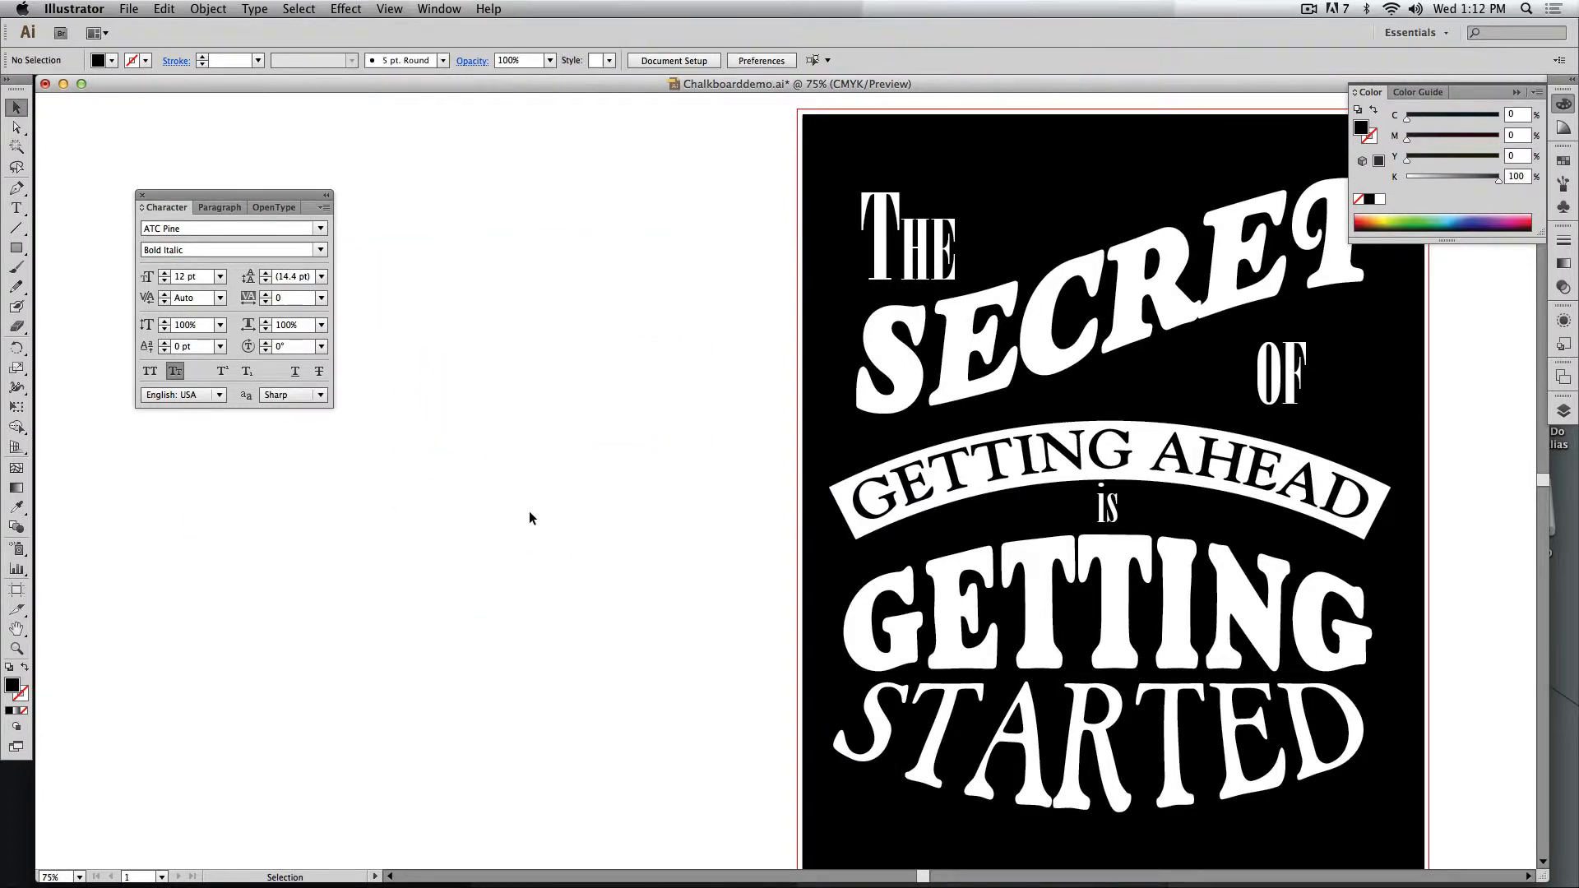
# Minimize the poster document, switch to Firefox and show the Wedding category of the chalkboard art image results.
pyautogui.hscroll(2, 530, 510)
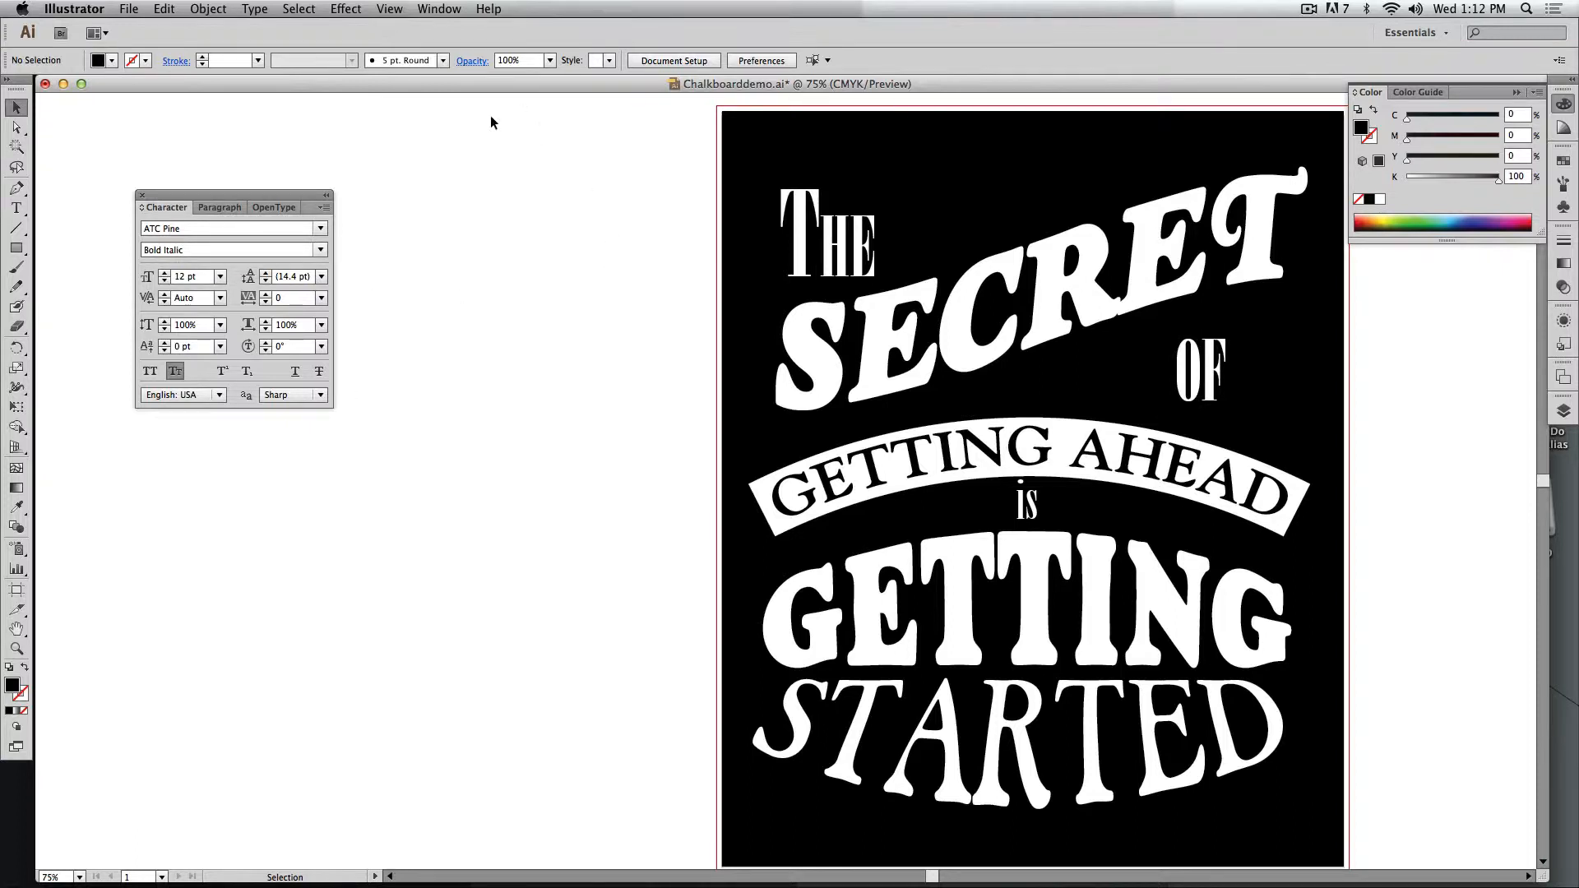
pyautogui.hscroll(5, 642, 310)
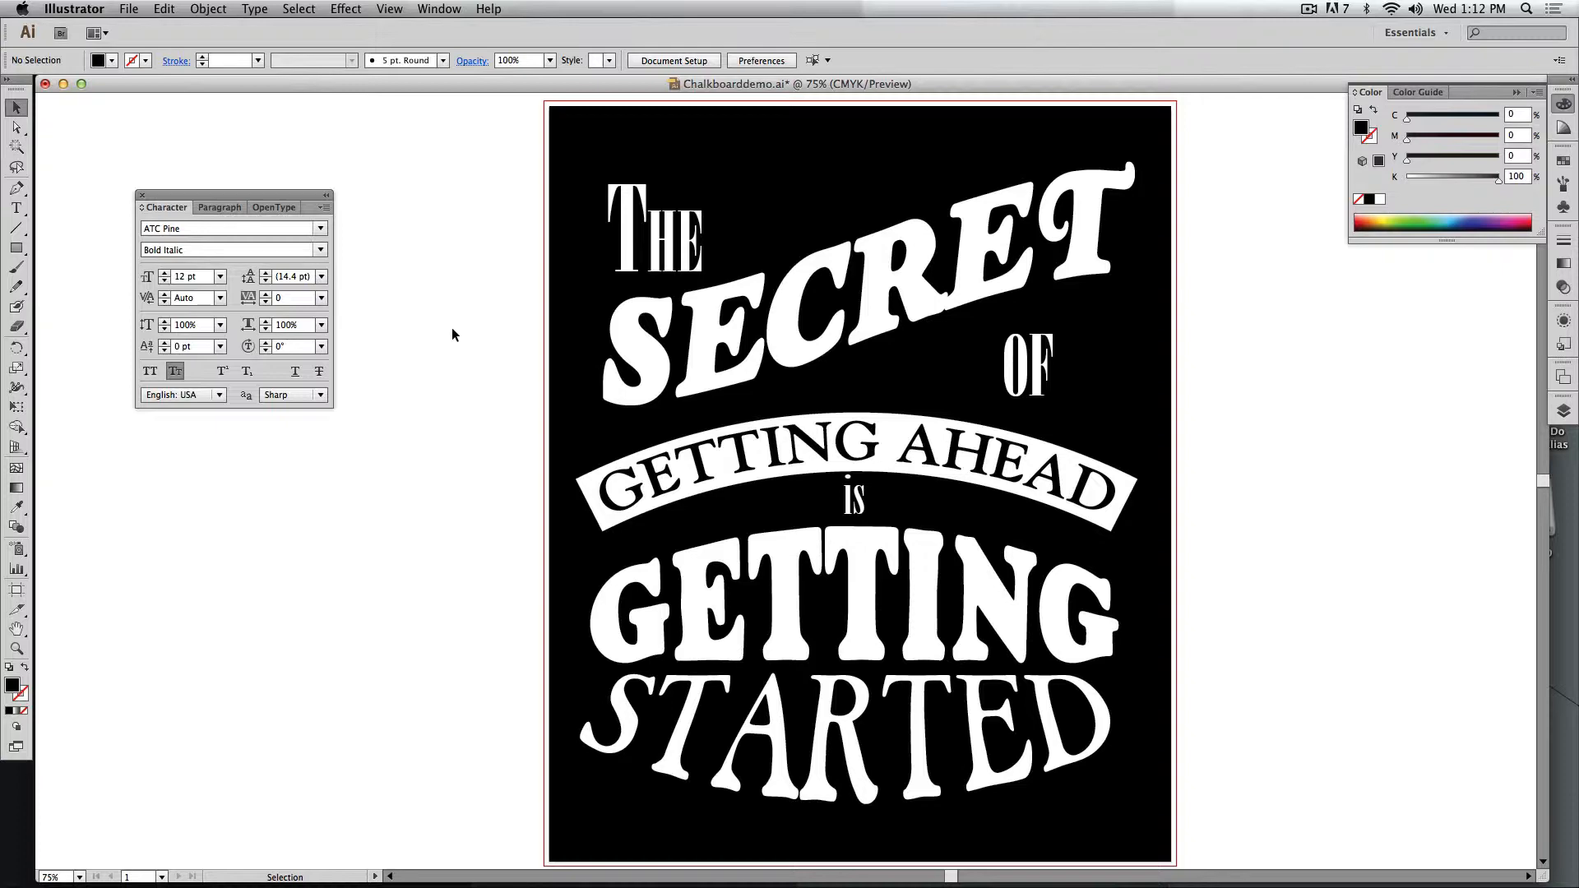
pyautogui.click(64, 84)
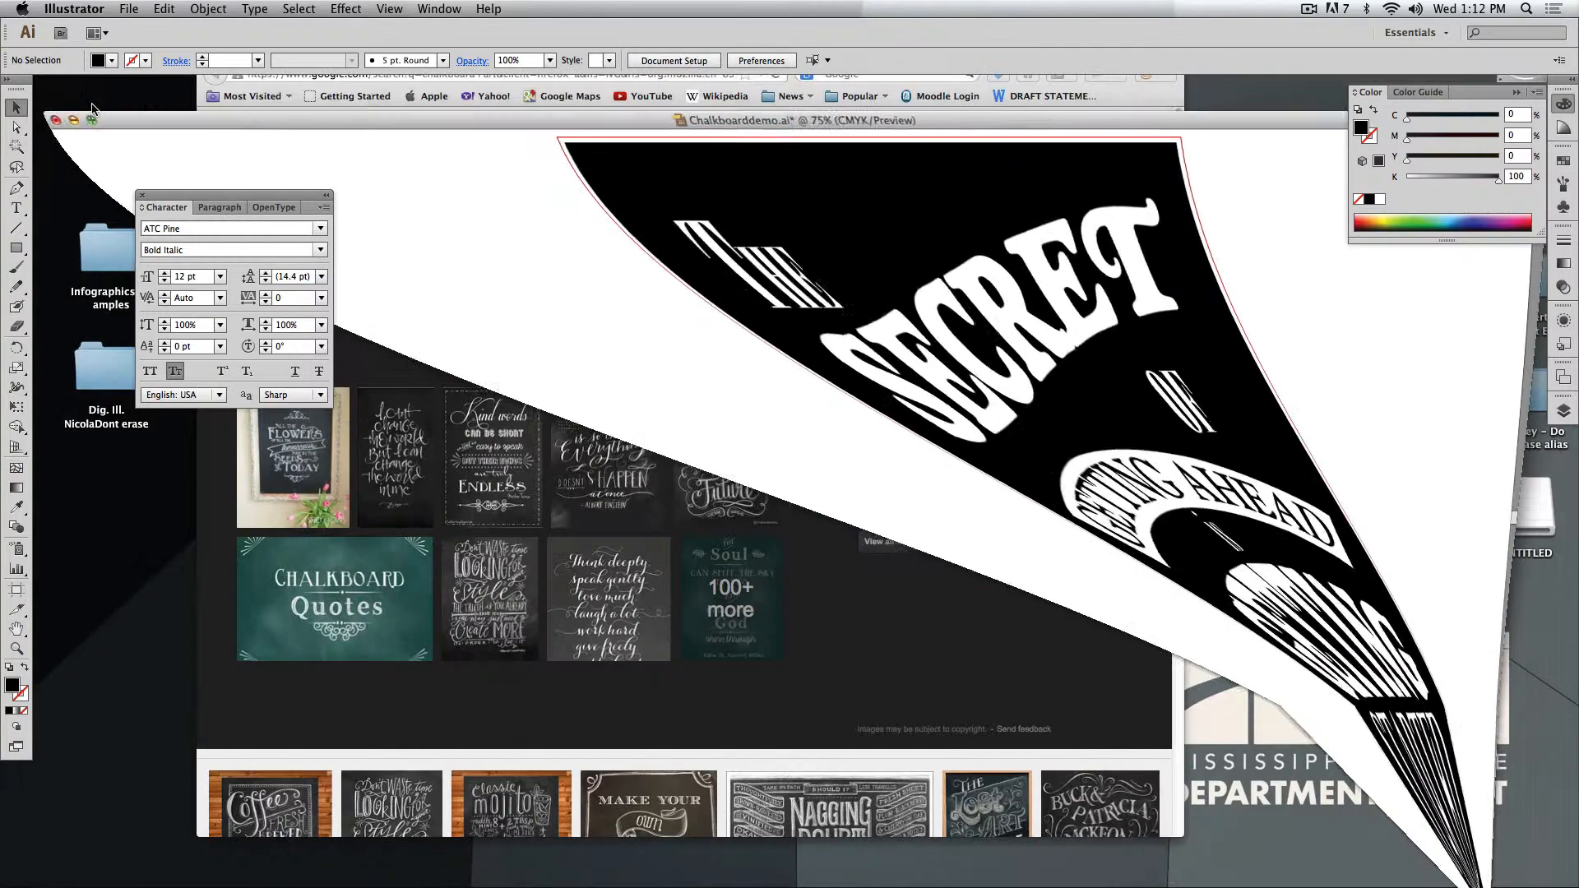
pyautogui.click(847, 366)
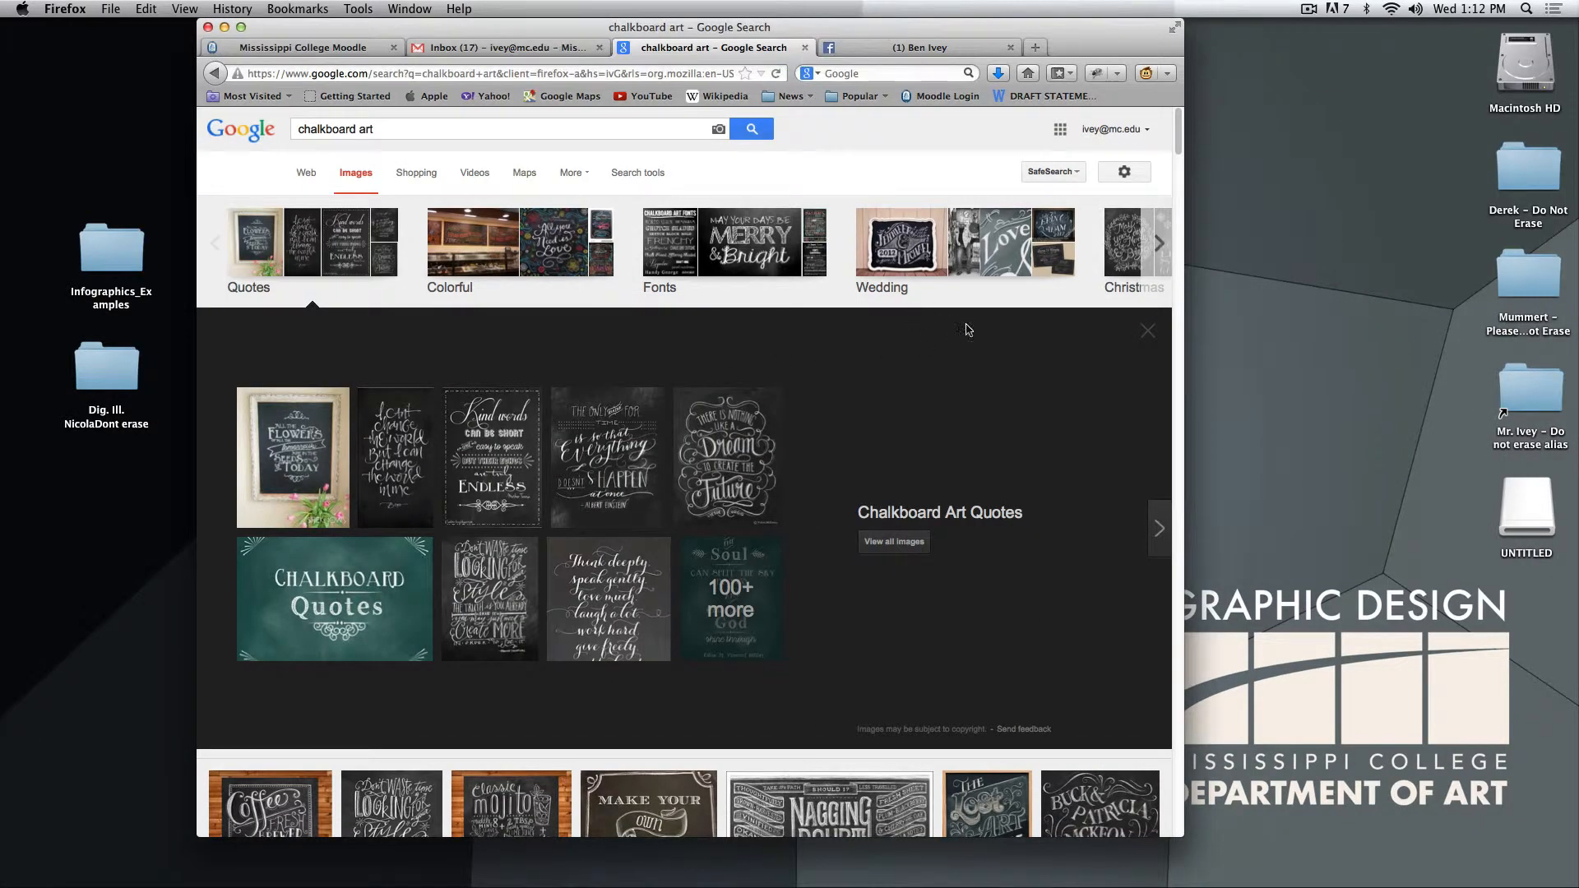
pyautogui.click(967, 262)
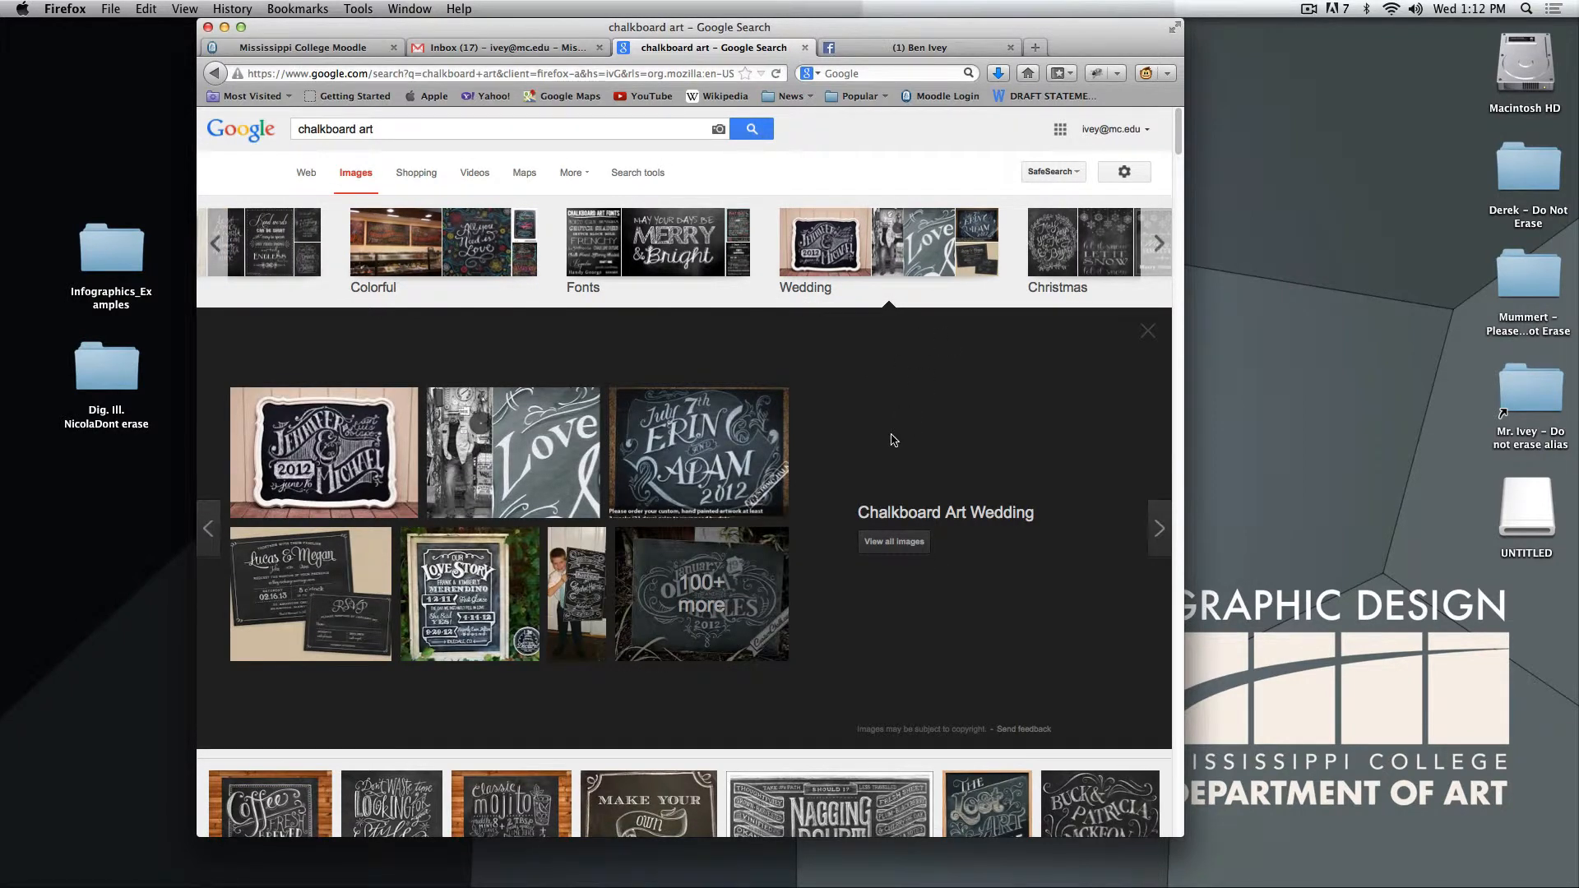
# Open the "Nagging Doubt" lettering example from the chalkboard art image results.
pyautogui.scroll(-5, 892, 440)
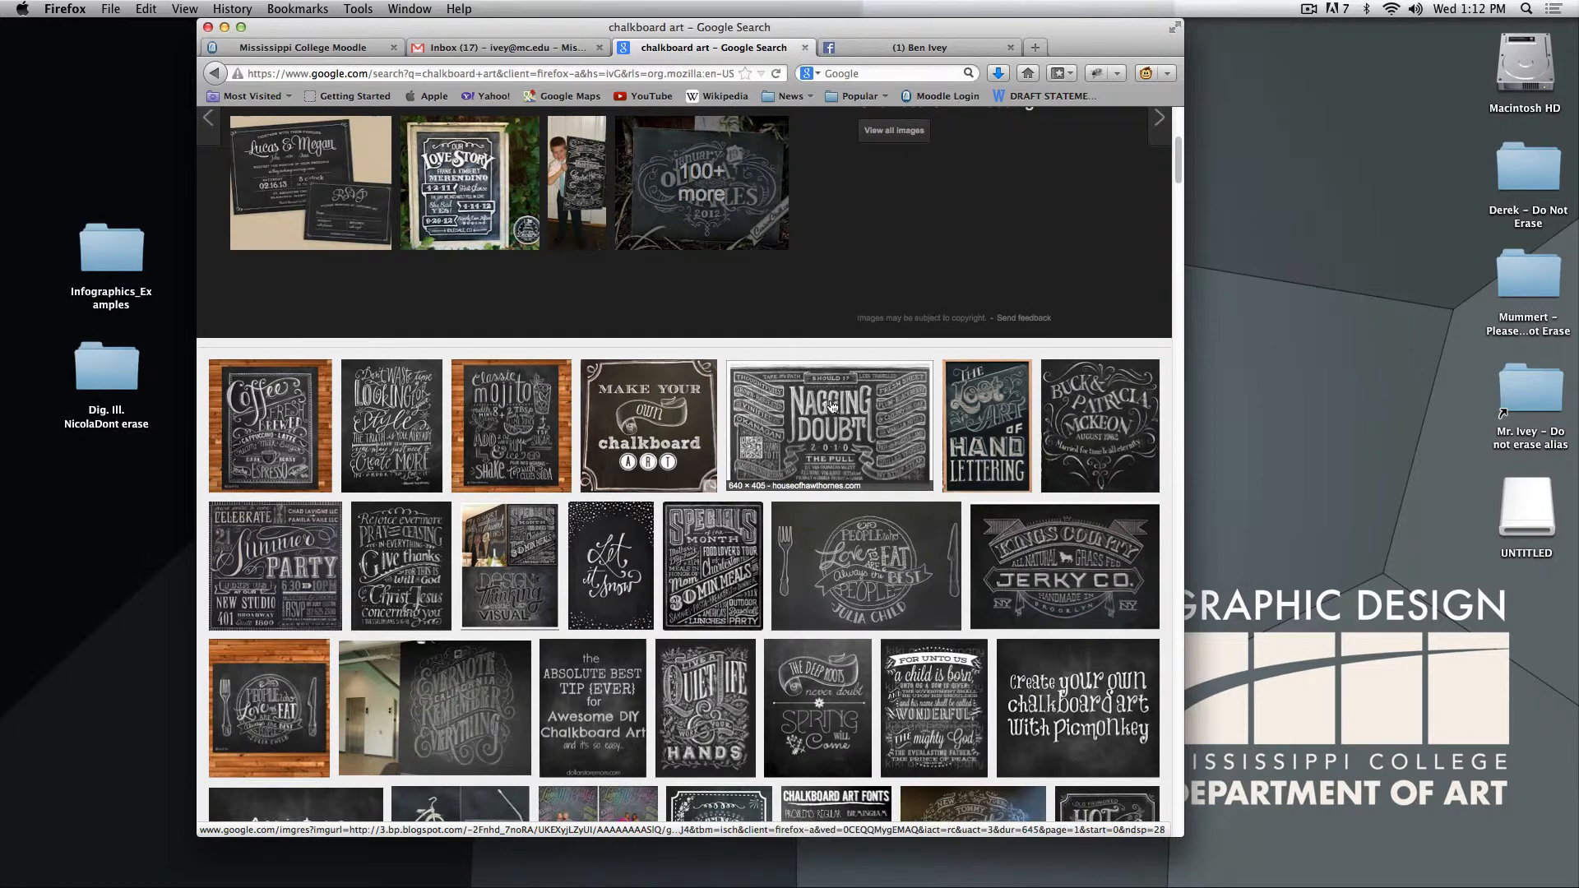
pyautogui.click(838, 436)
pyautogui.click(943, 475)
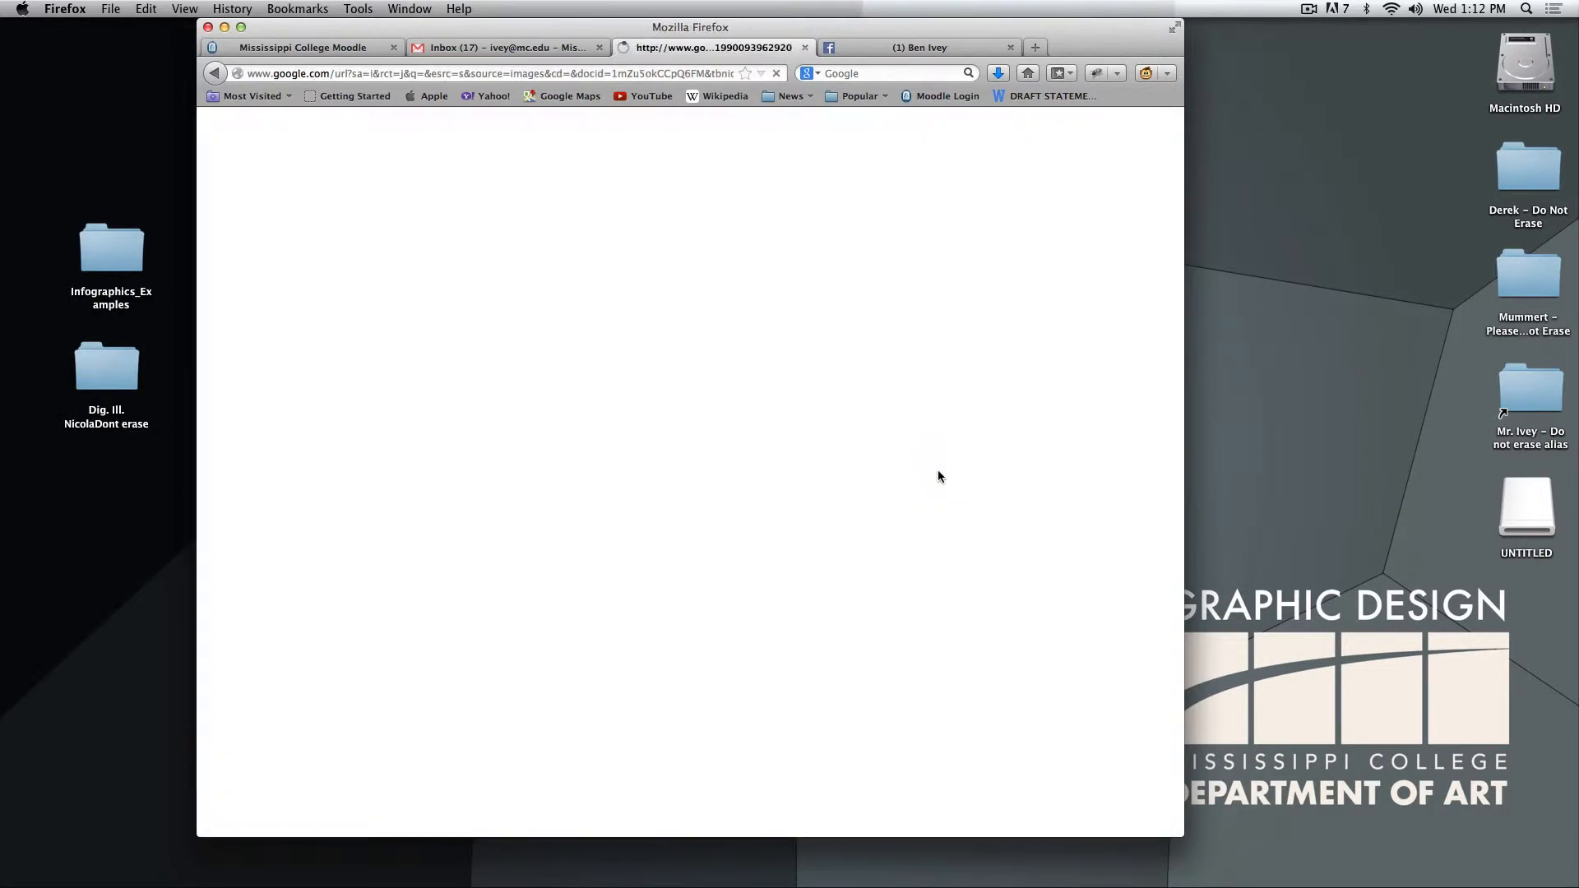
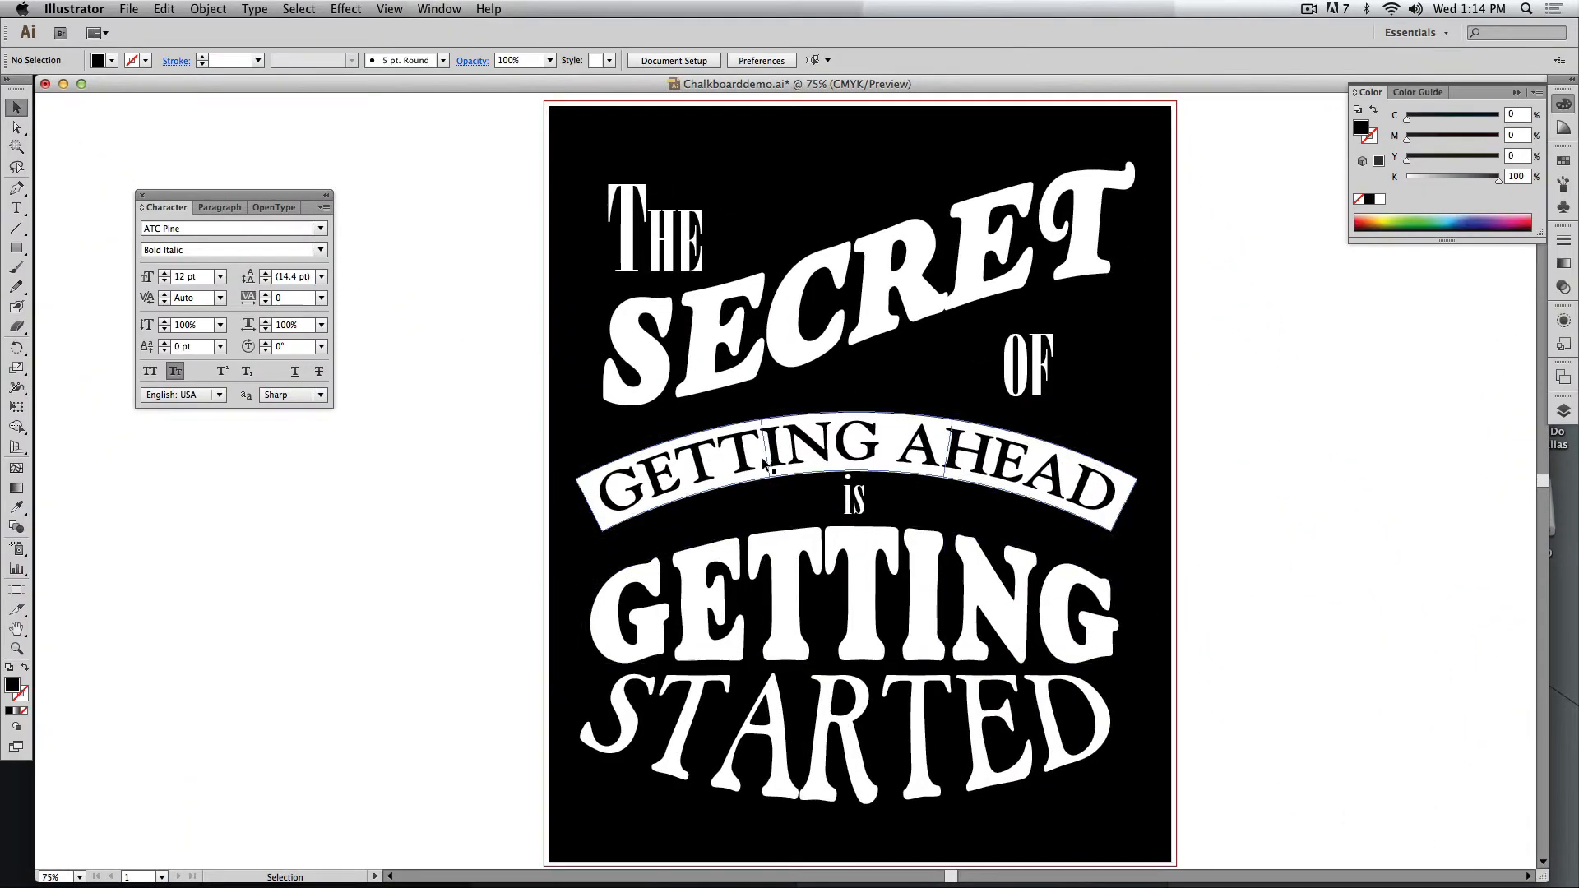
# Switch back to the Illustrator poster document, add a new layer and hide the poster artwork, leaving an empty artboard.
pyautogui.press('space')
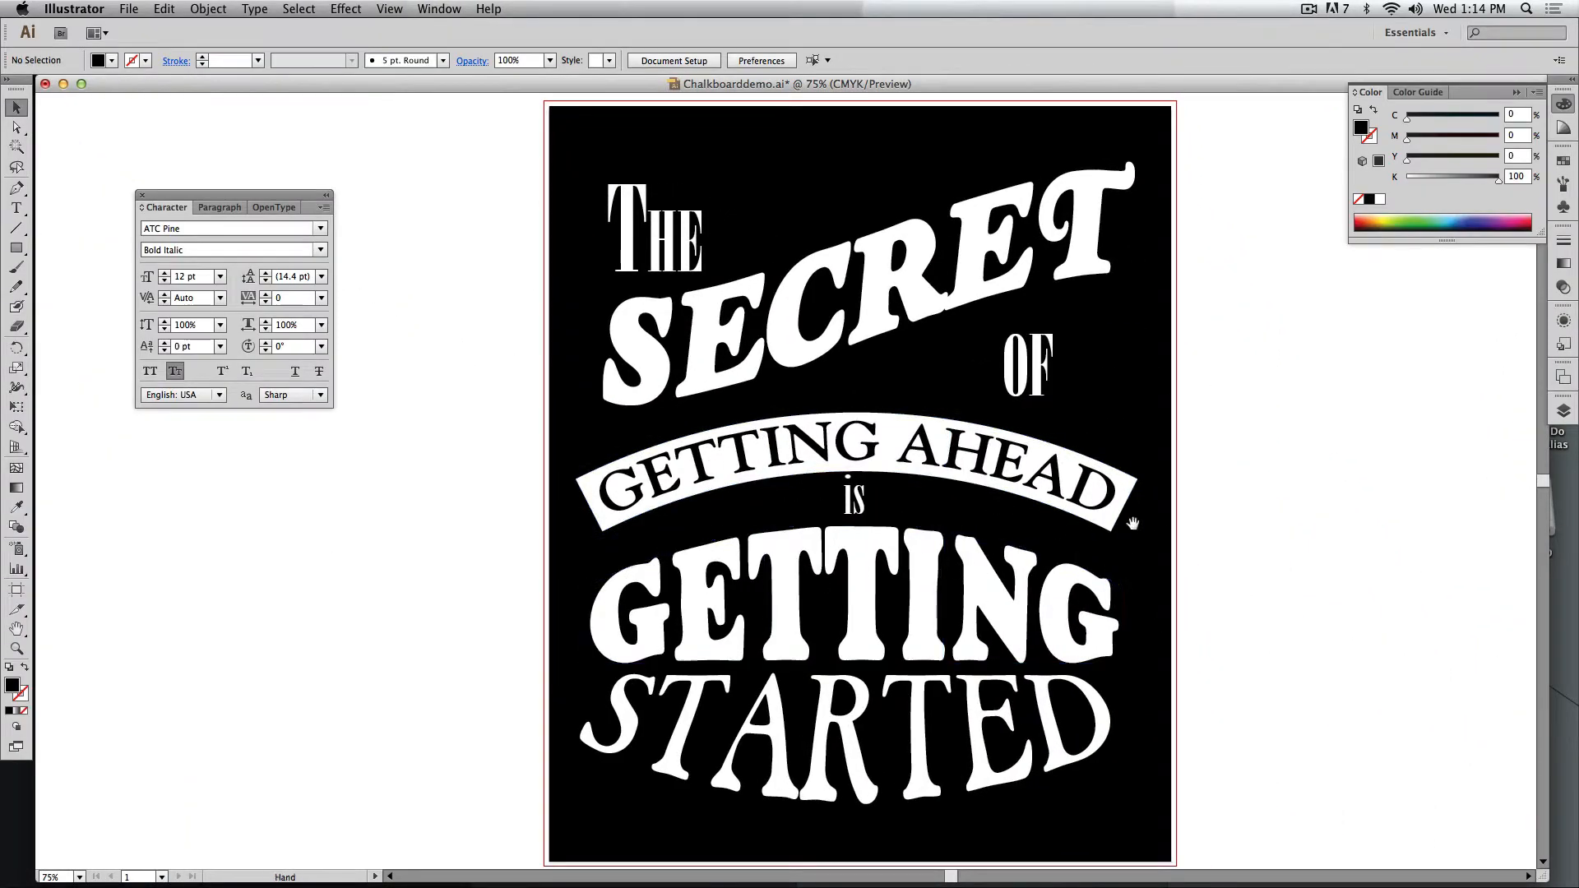
pyautogui.click(1562, 413)
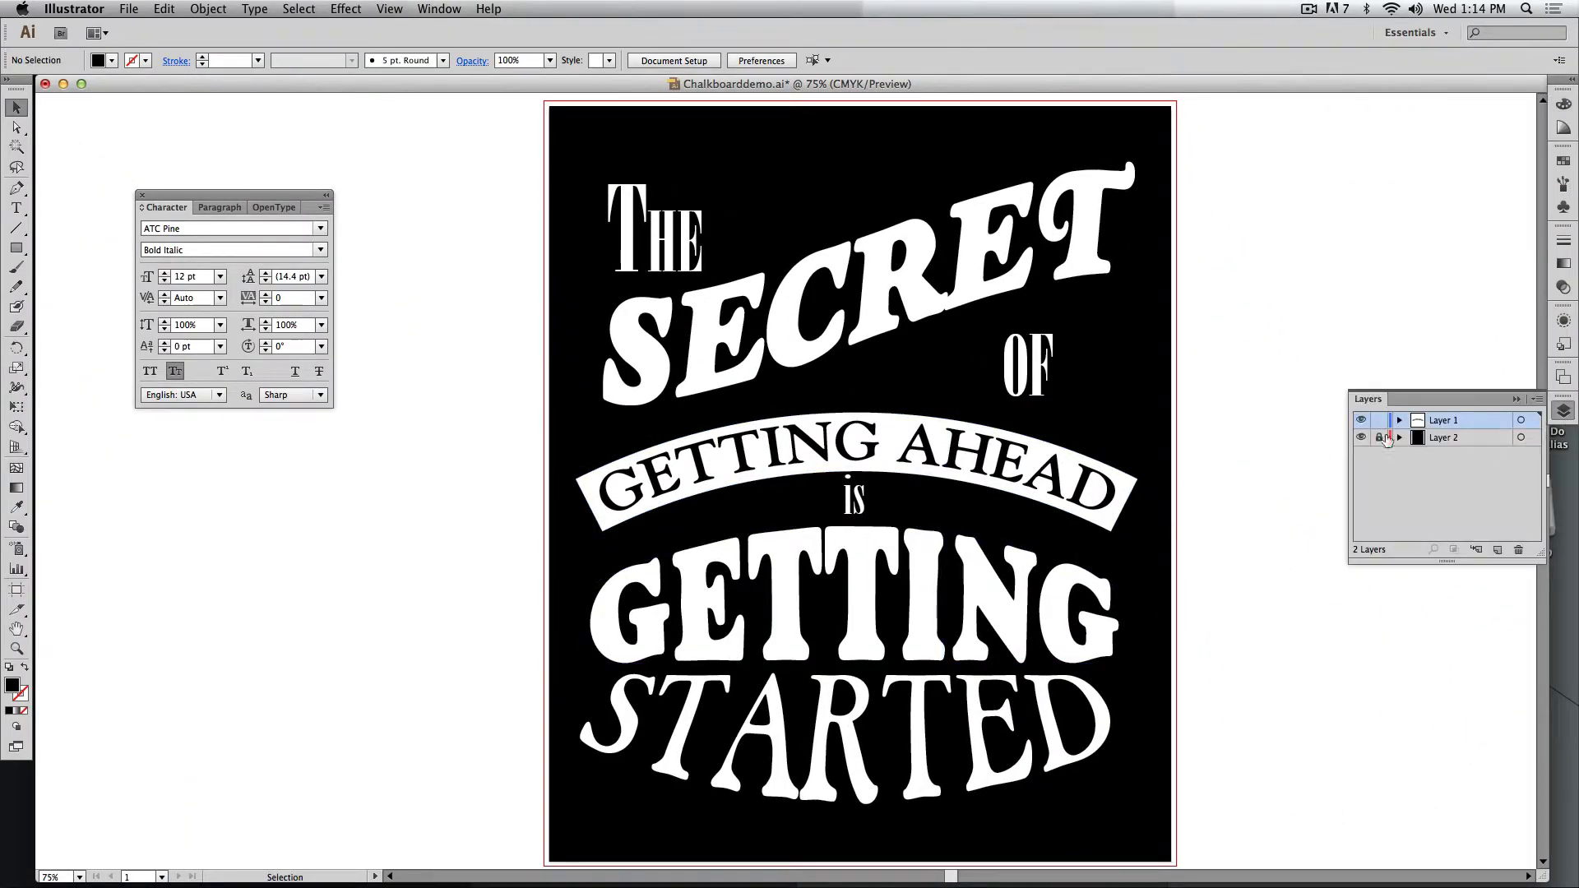
pyautogui.click(1496, 550)
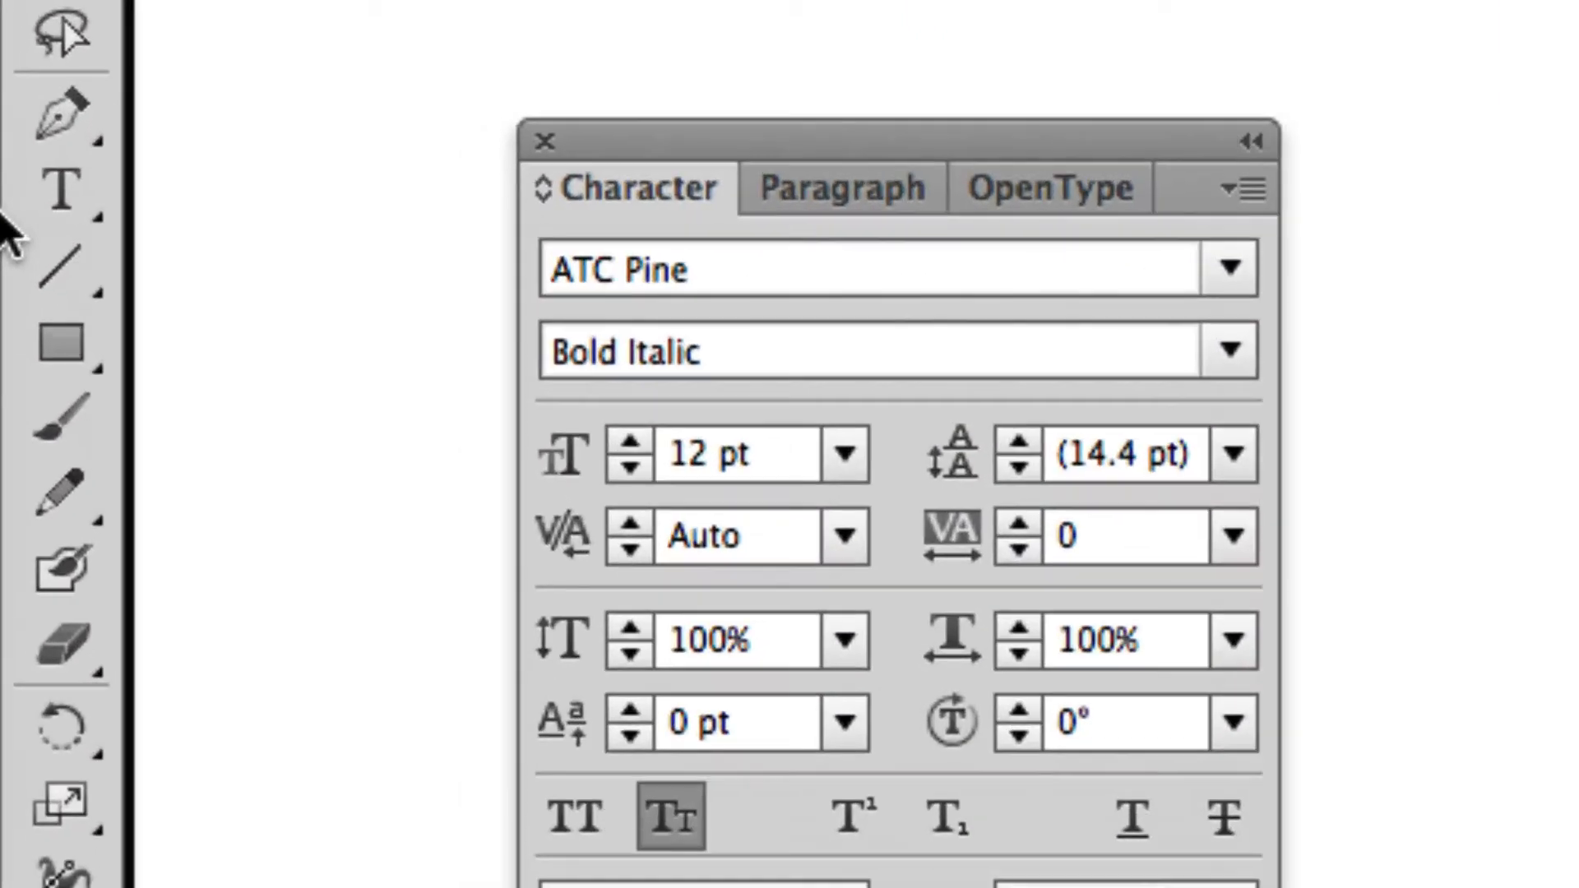
# Choose the Pen tool and set the drawing colours to no fill with a black stroke.
pyautogui.click(16, 190)
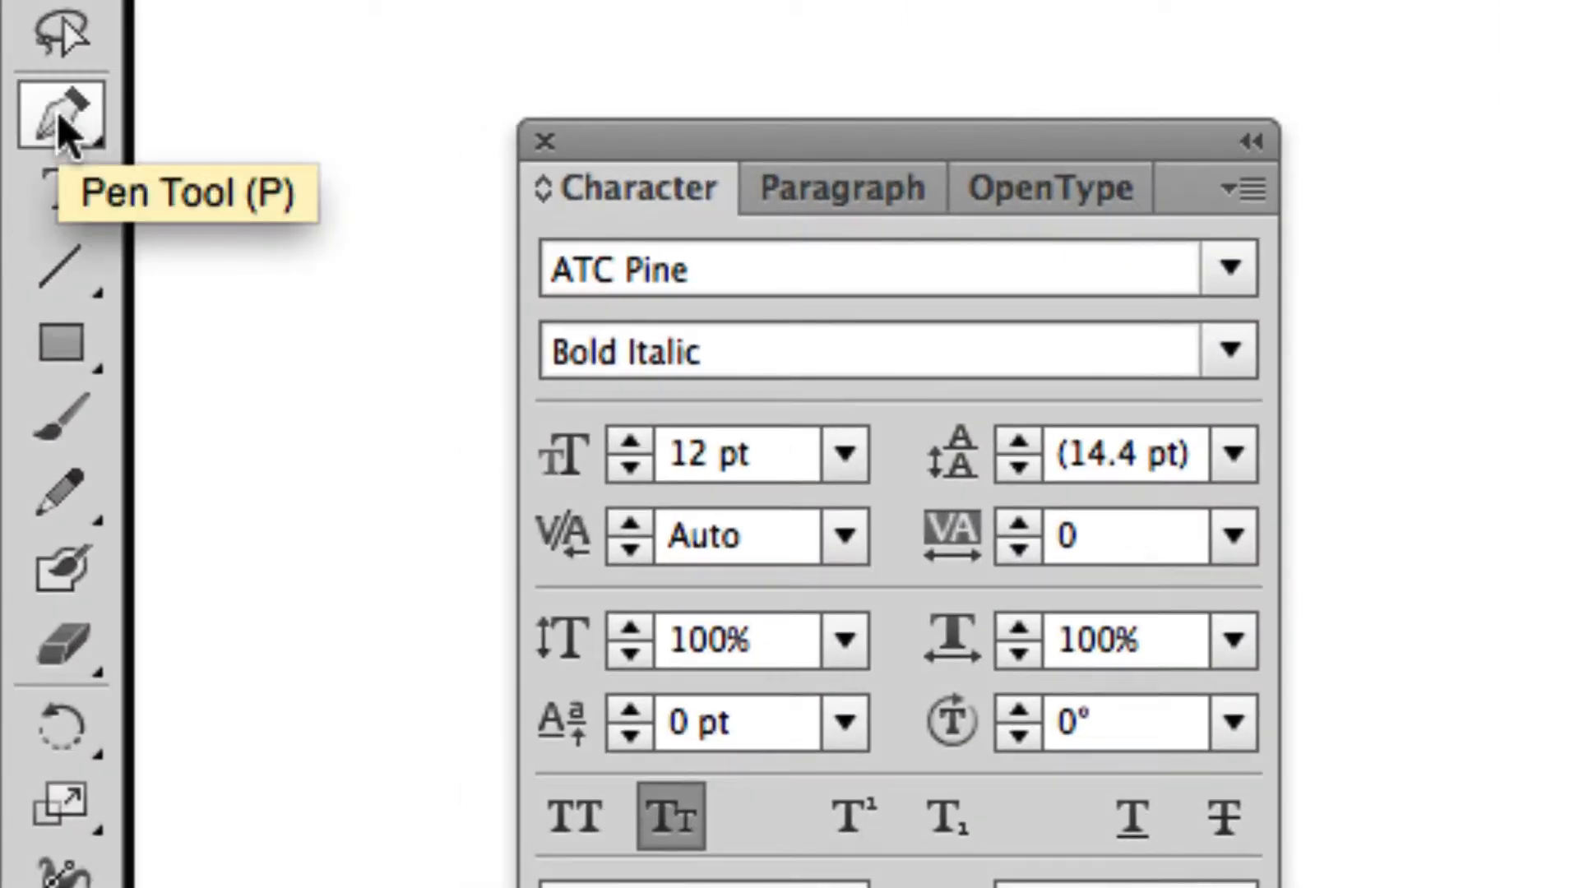
pyautogui.click(61, 134)
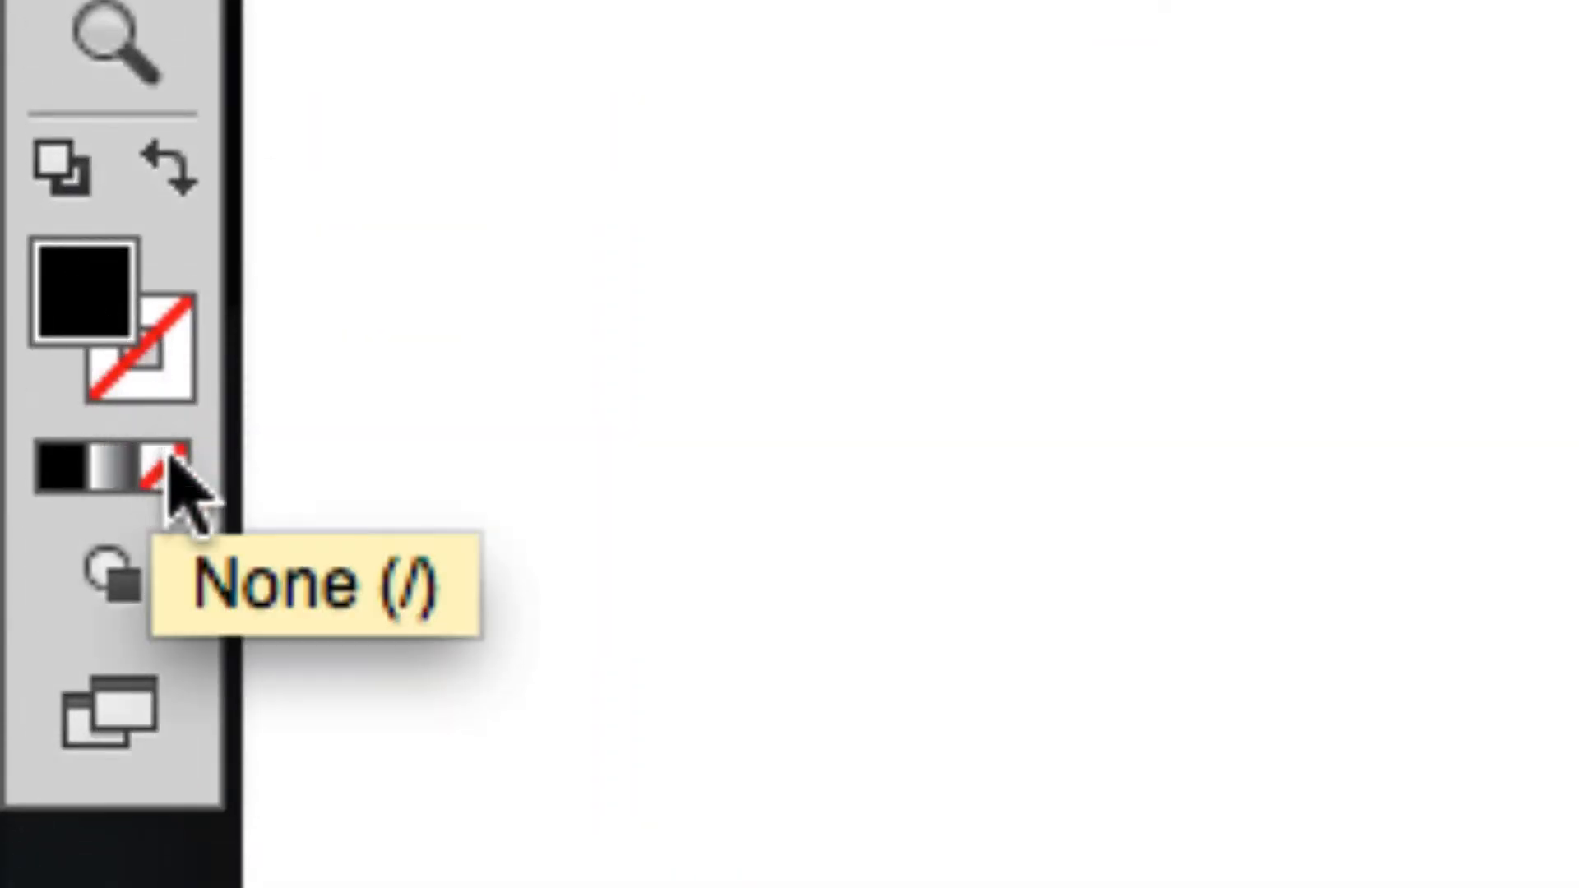
pyautogui.click(165, 457)
pyautogui.click(175, 377)
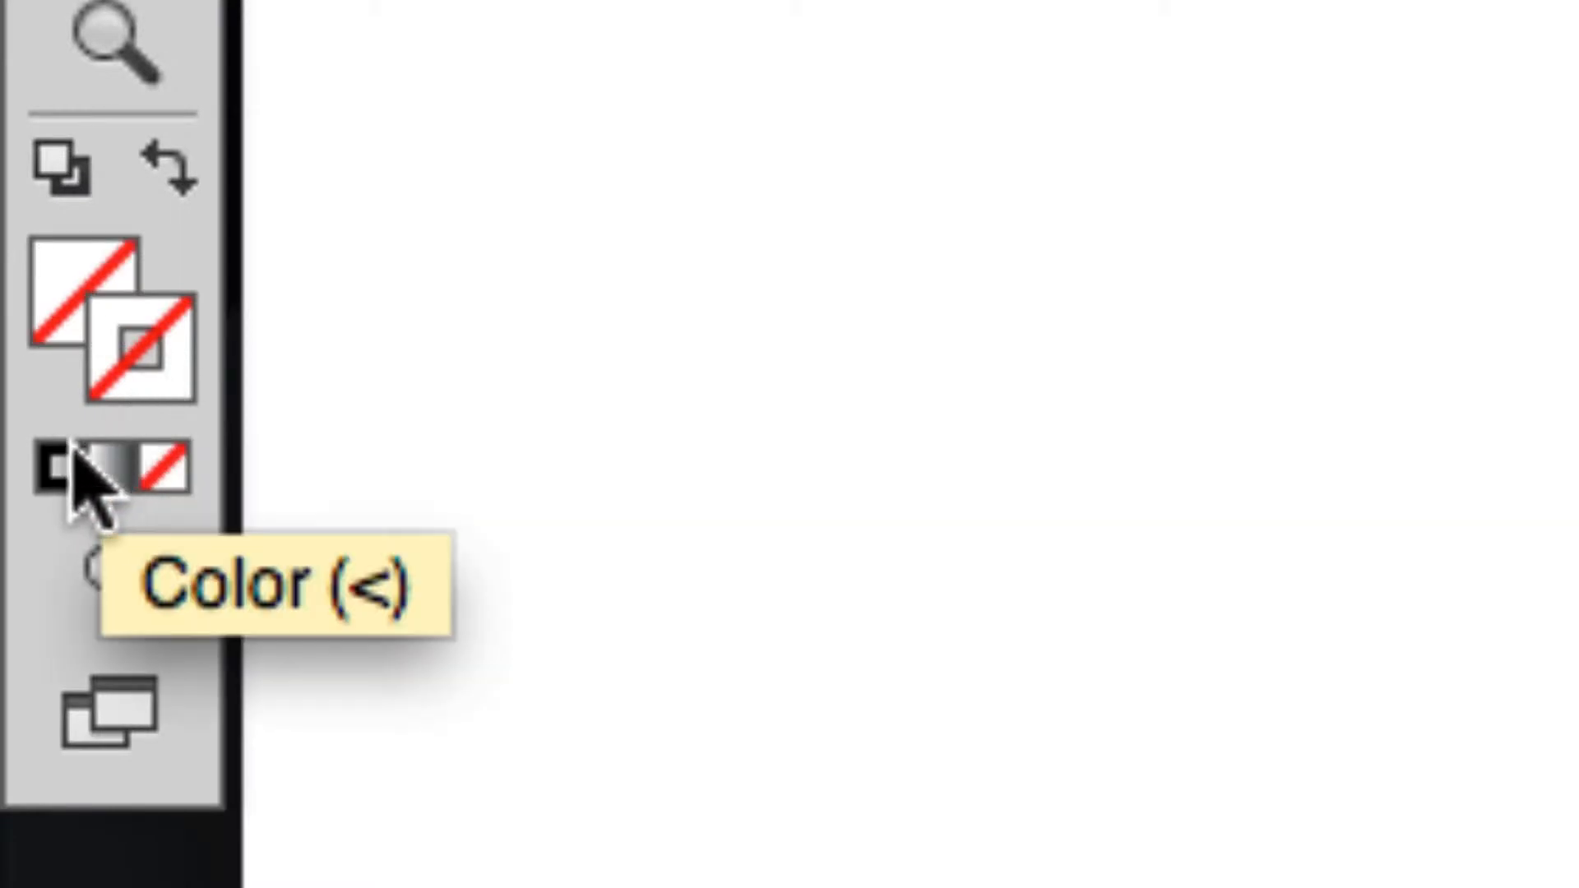
pyautogui.click(51, 460)
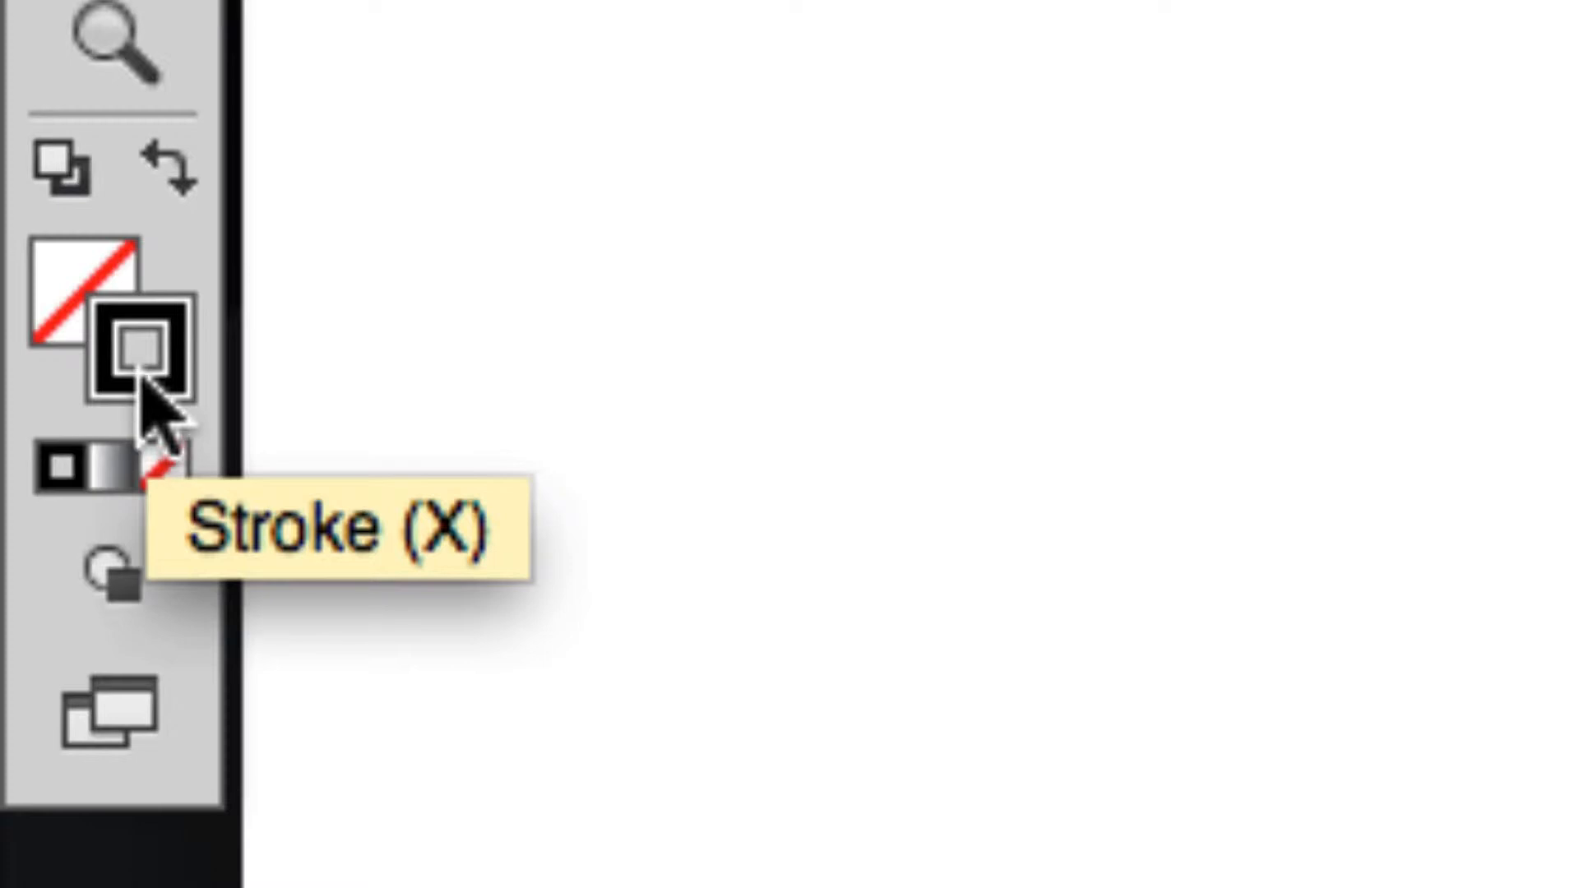
pyautogui.click(57, 317)
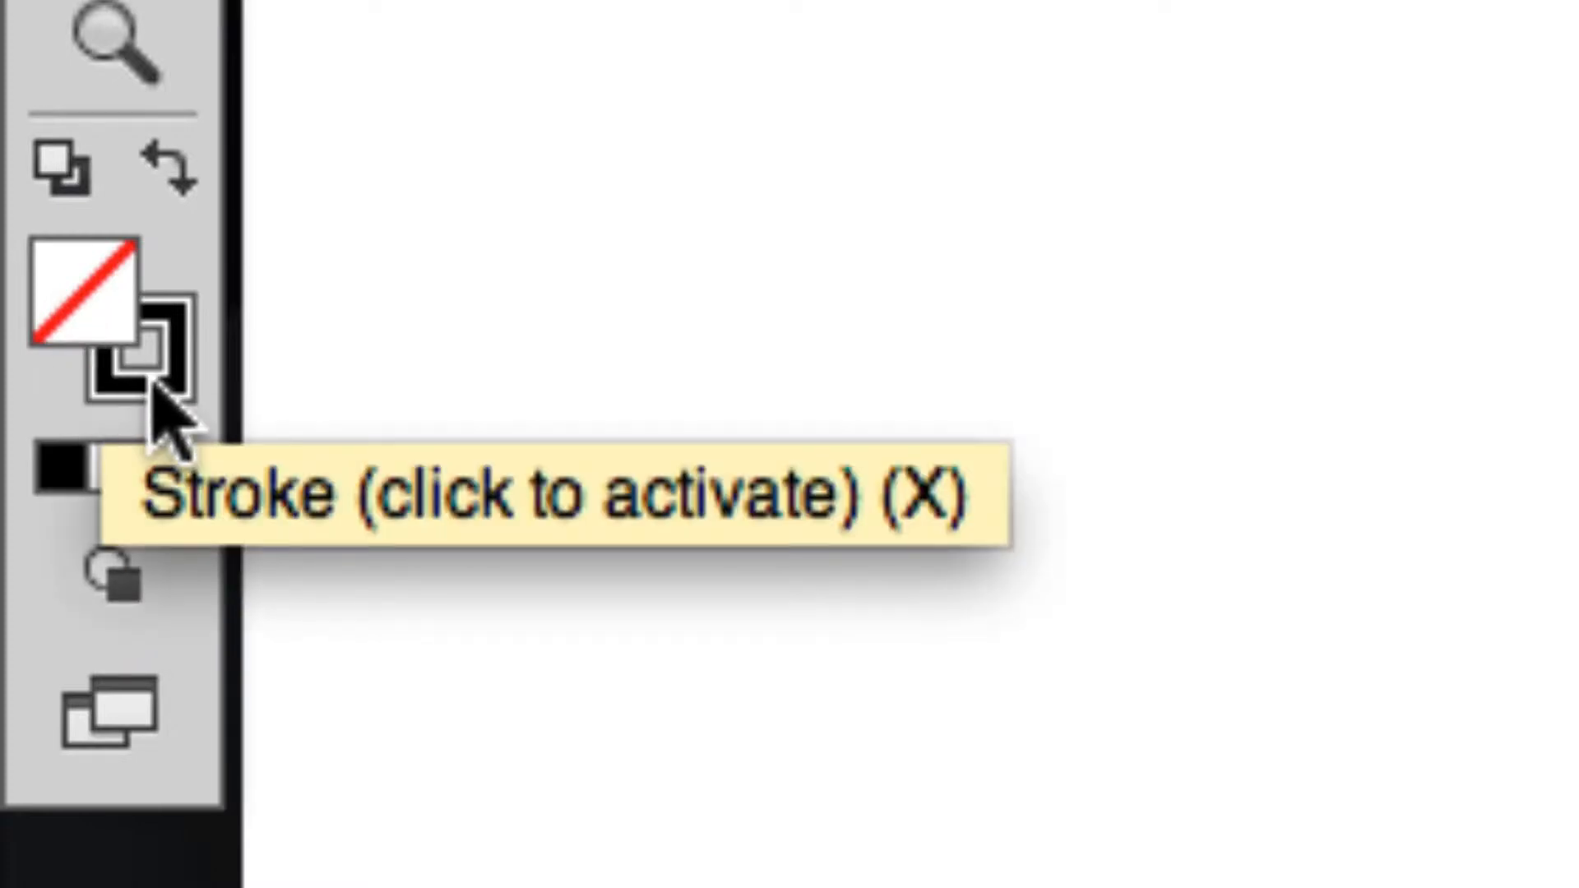
pyautogui.click(157, 389)
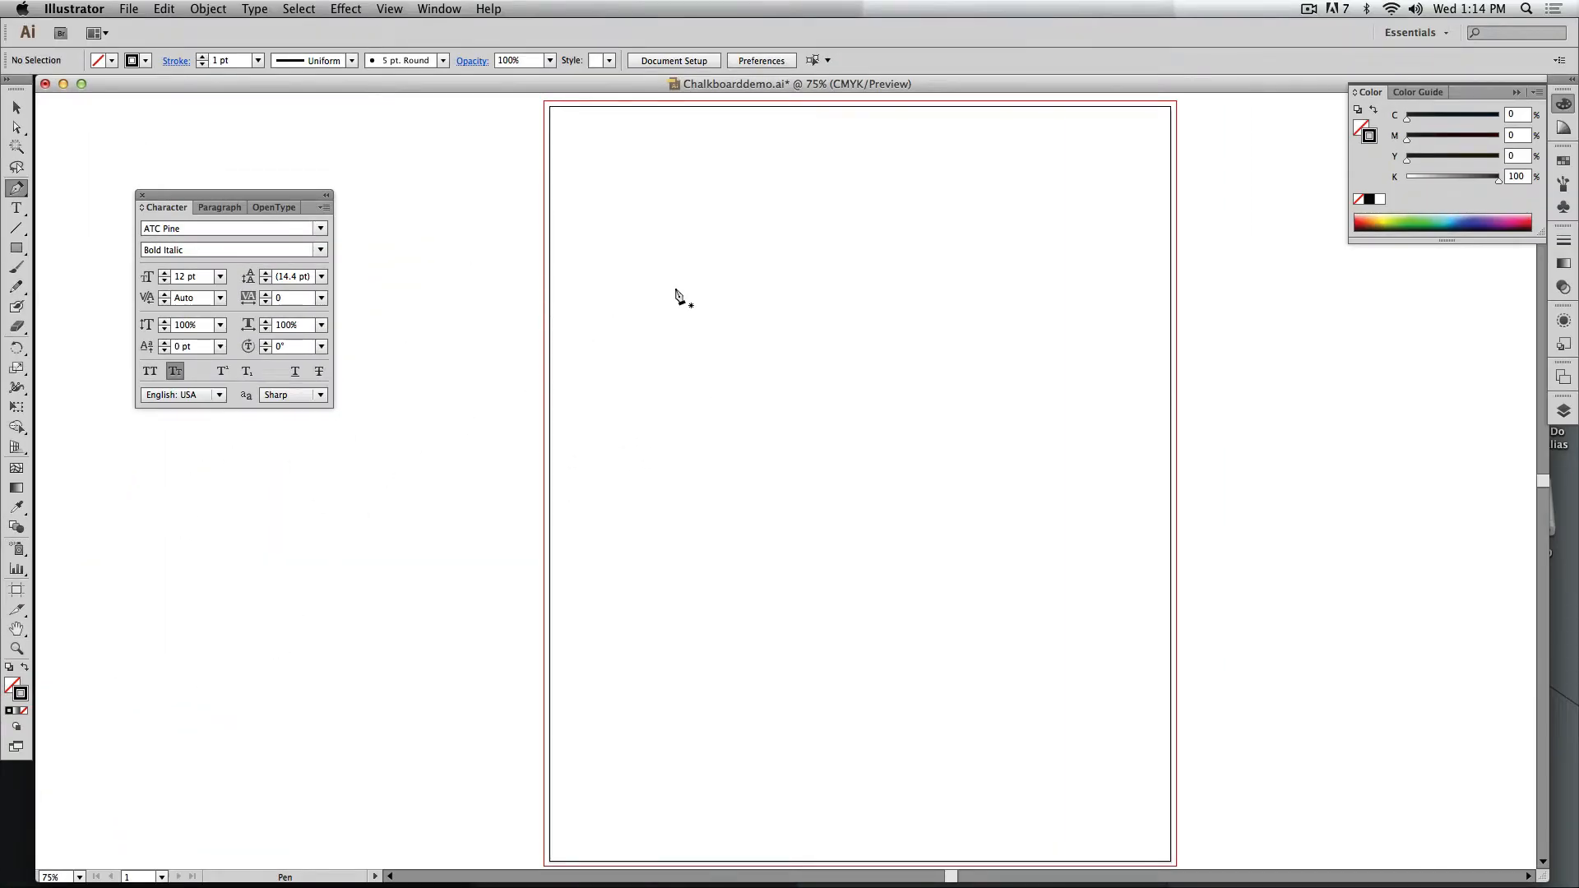
# Draw an open S-shaped wave with three anchor points across the upper part of the artboard with the Pen tool.
pyautogui.press('super+plus')
pyautogui.press('super+plus')
pyautogui.moveTo(751, 240); pyautogui.dragTo(585, 504)
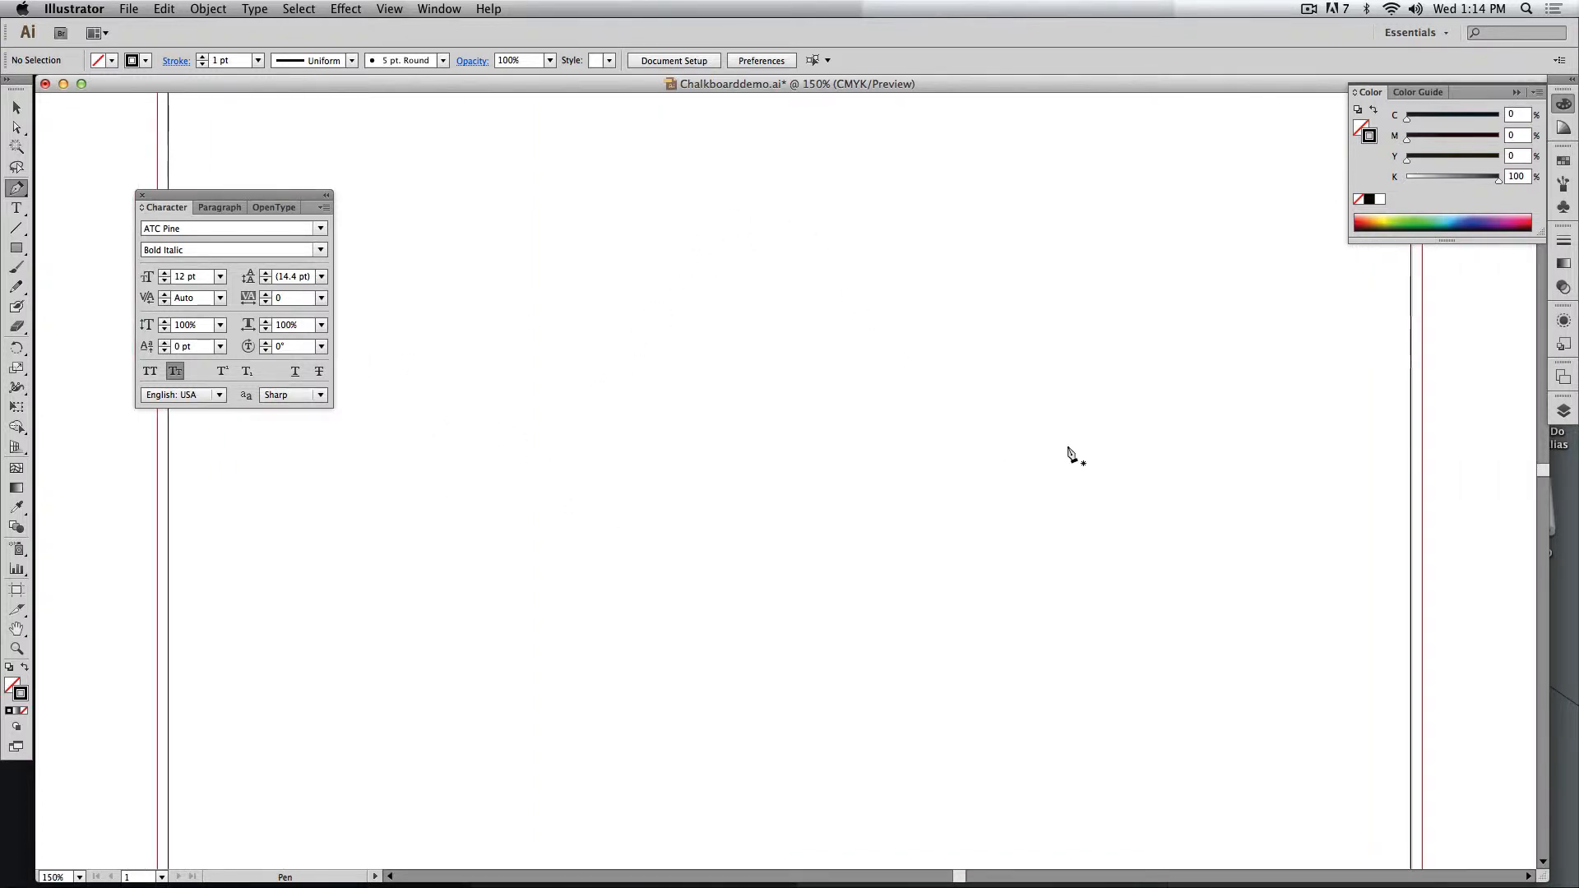
pyautogui.click(458, 387)
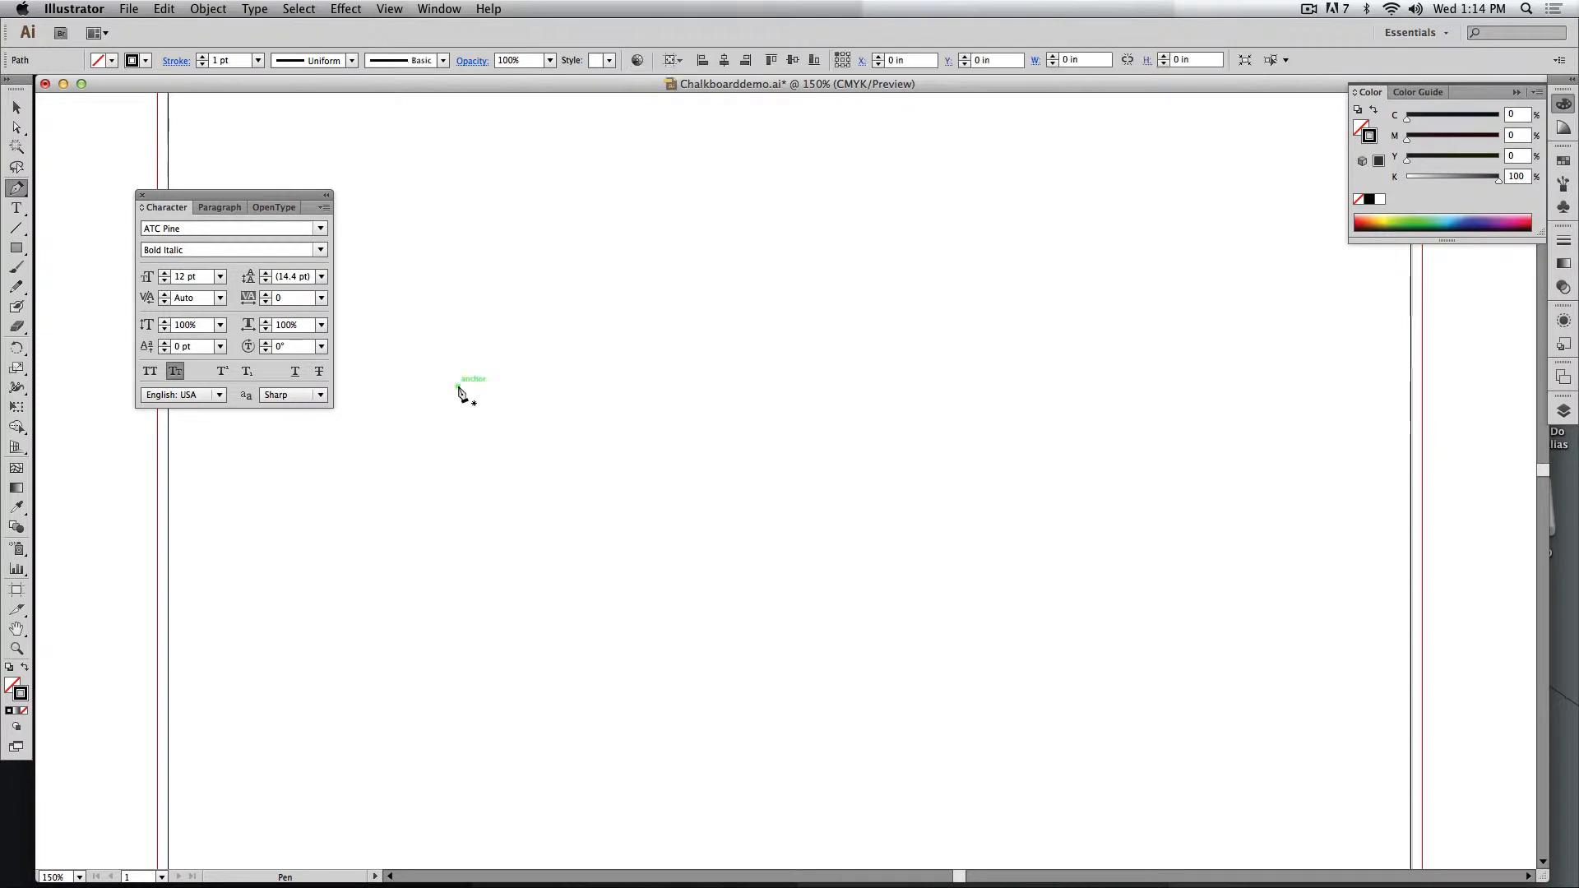
pyautogui.moveTo(821, 367); pyautogui.dragTo(1032, 469)
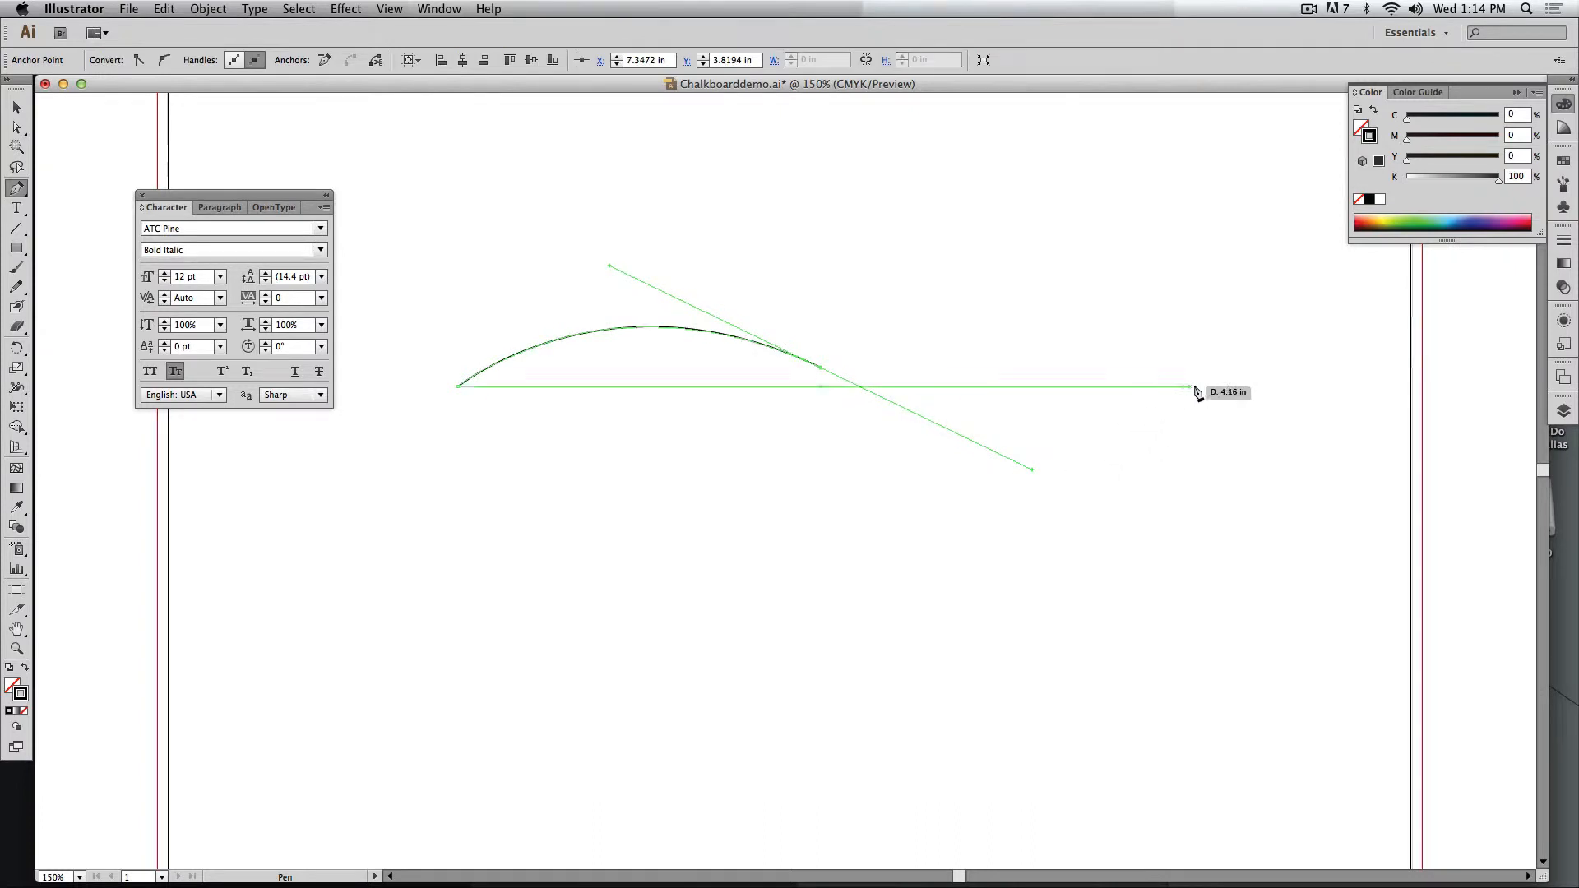
pyautogui.click(1225, 366)
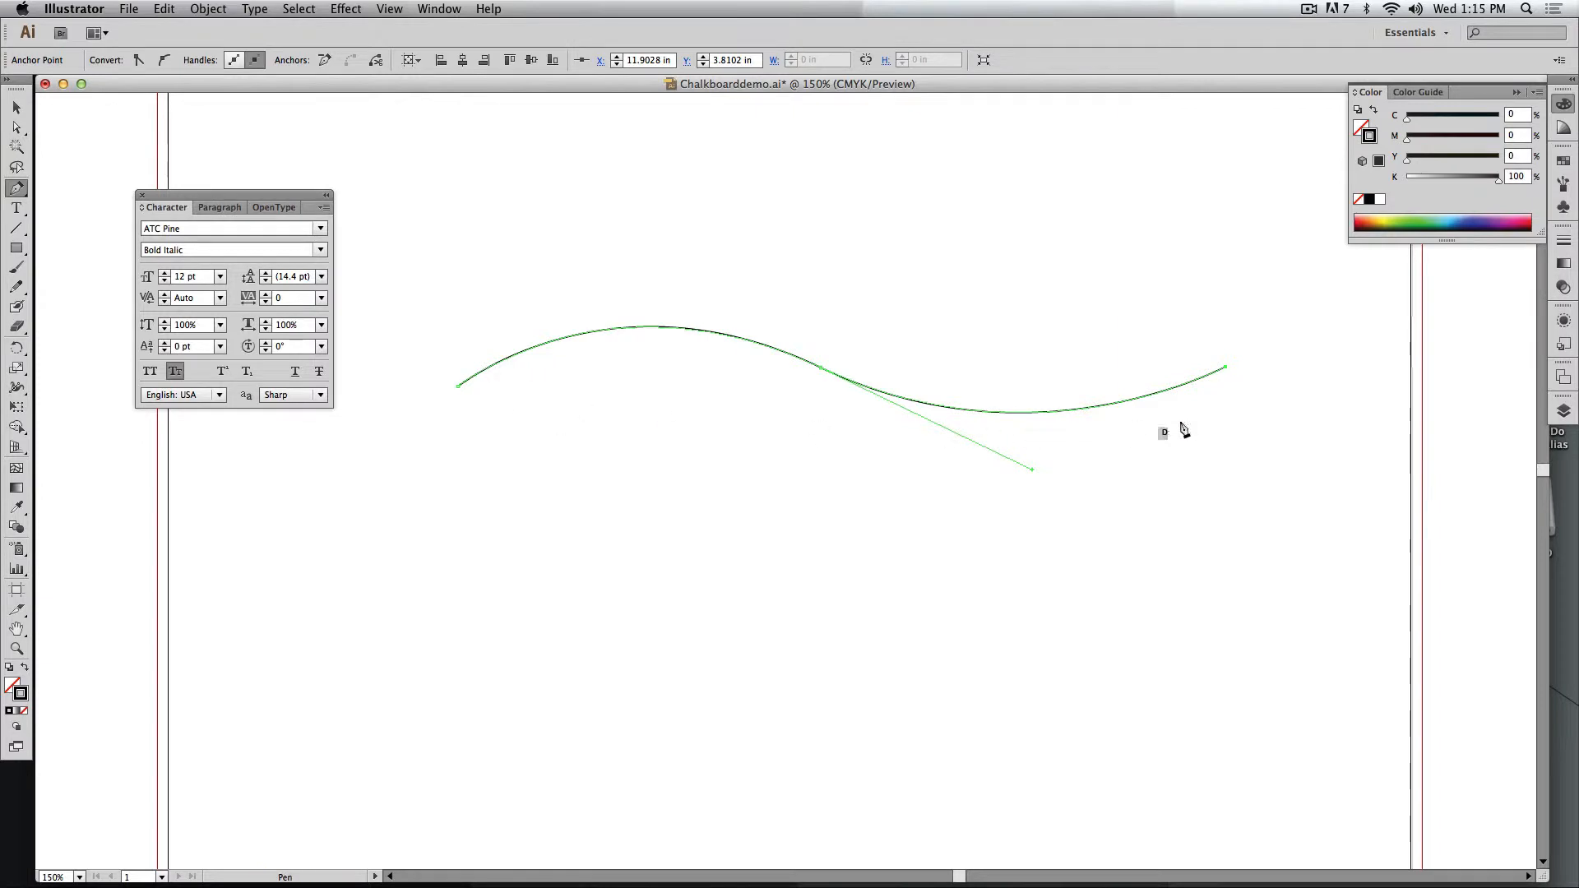
# Detach the stroke settings, expand them to show all options and collapse the transparency settings.
pyautogui.click(1564, 239)
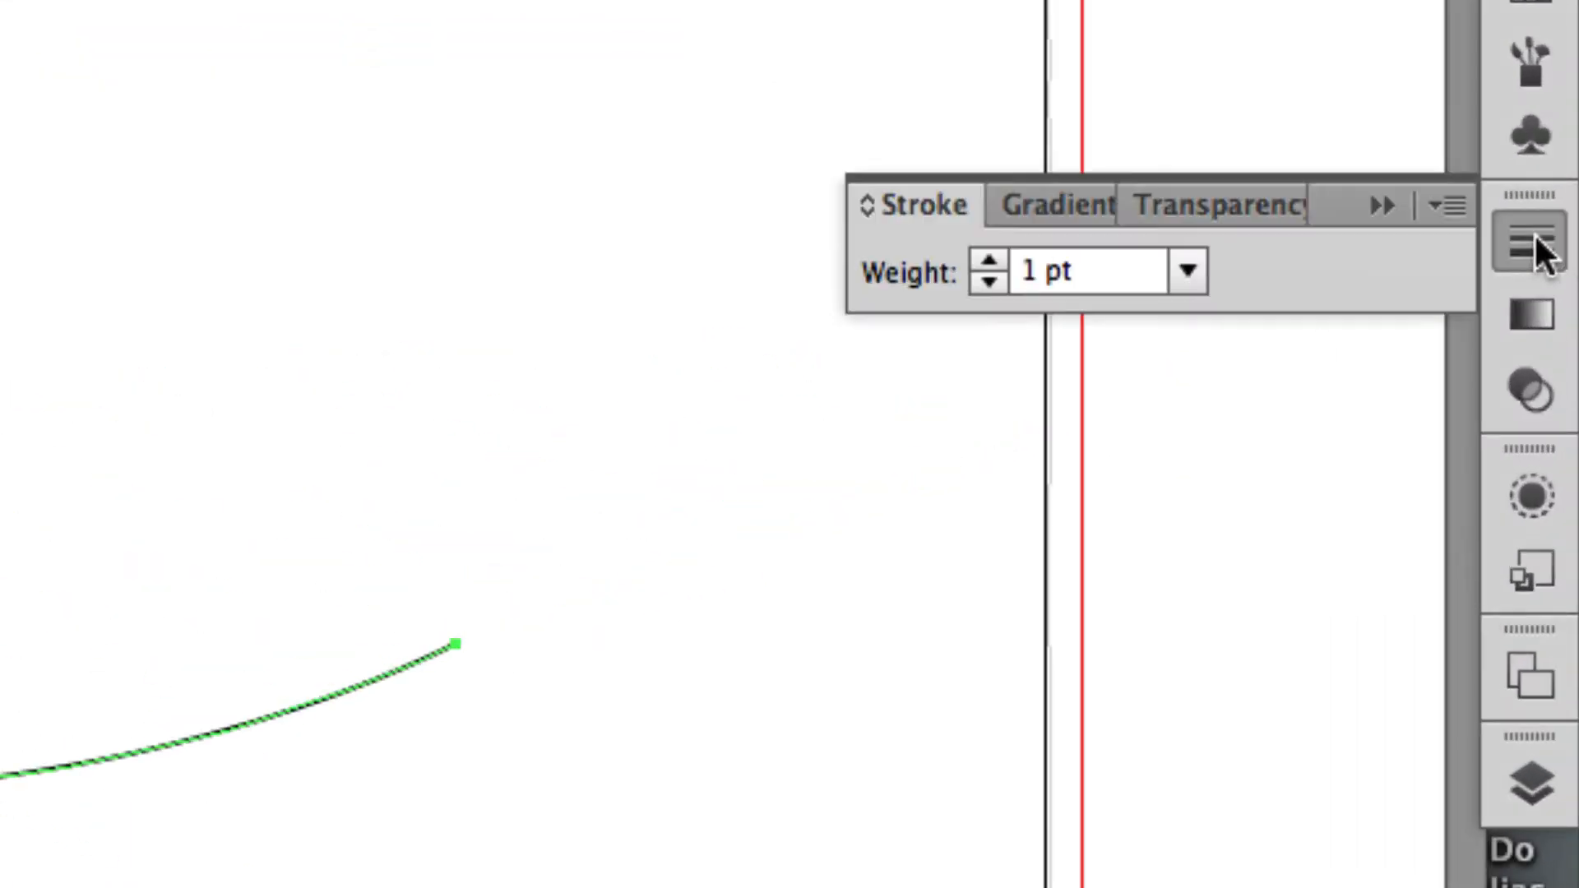
pyautogui.moveTo(882, 211); pyautogui.dragTo(441, 239)
pyautogui.click(402, 234)
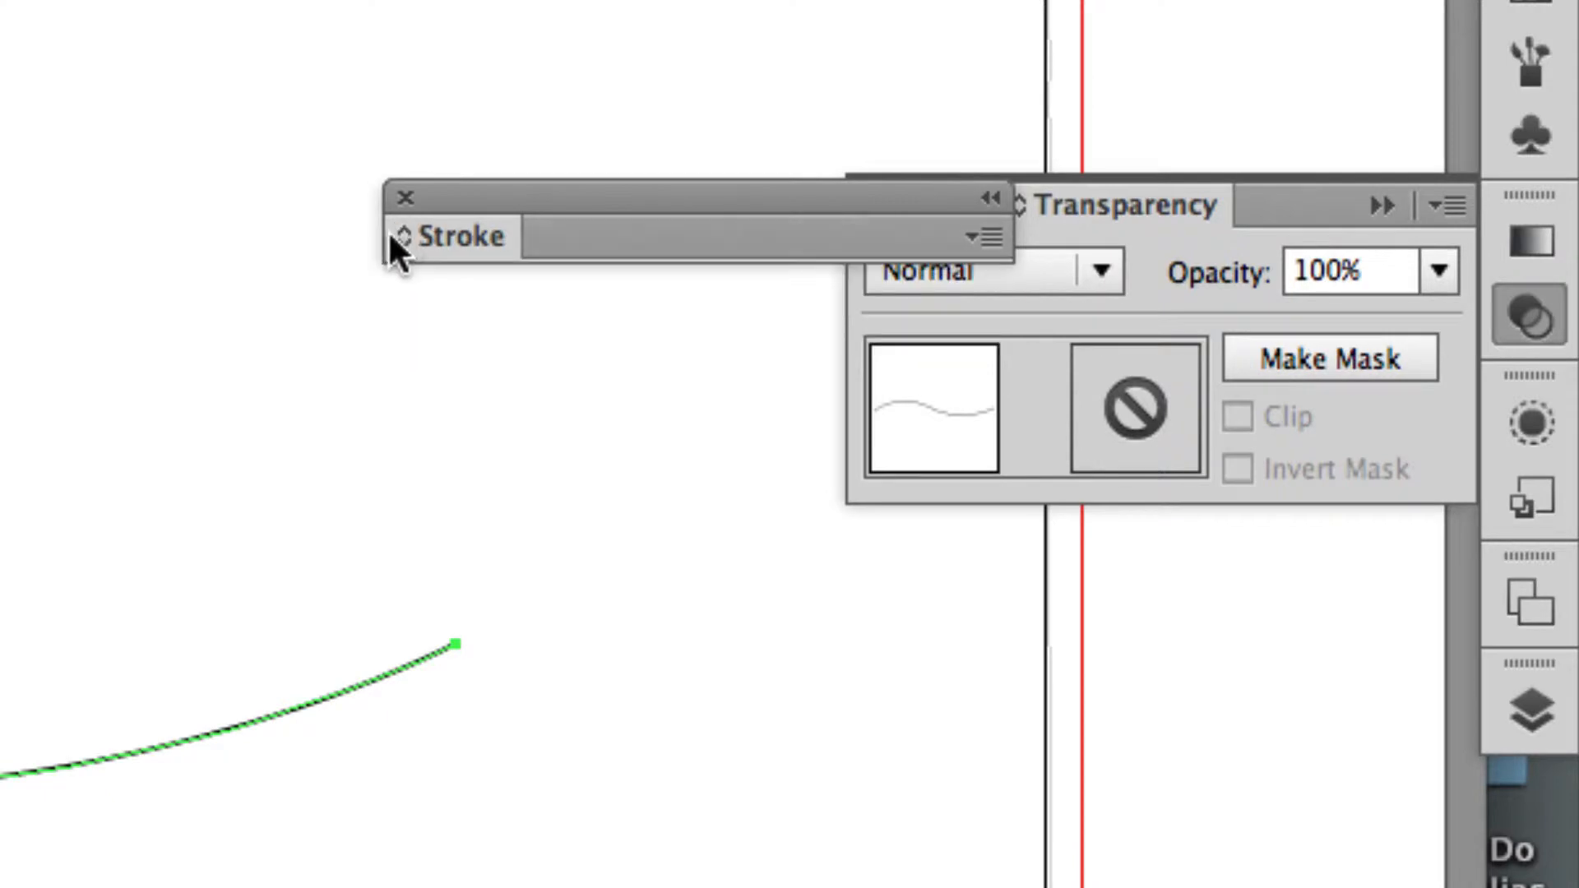
pyautogui.click(403, 236)
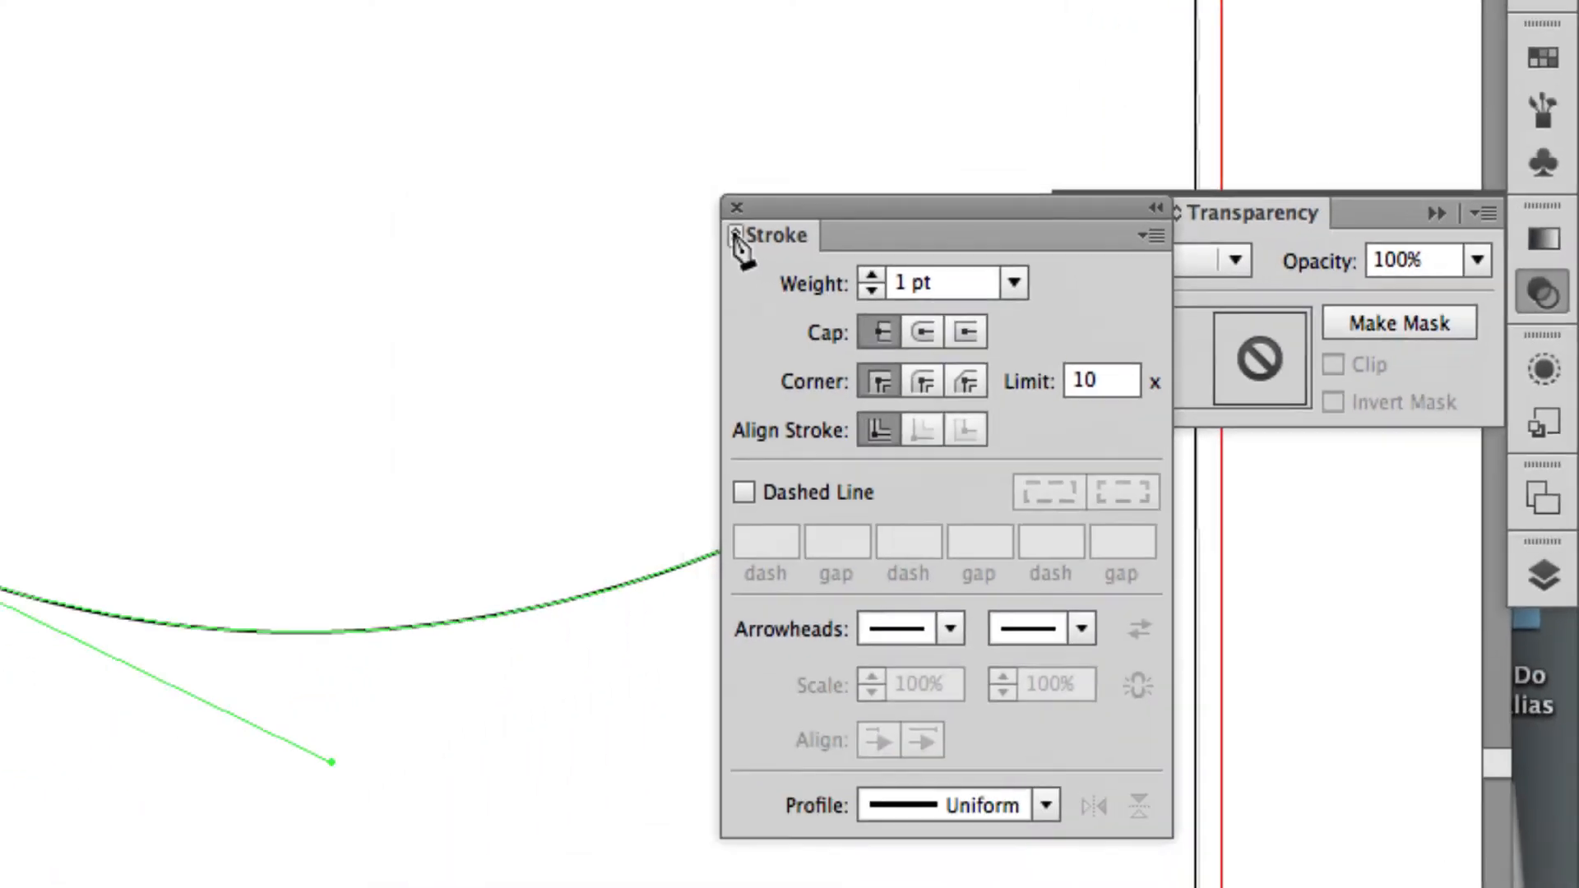
pyautogui.moveTo(918, 209)
pyautogui.mouseDown()
pyautogui.moveTo(827, 176)
pyautogui.moveTo(1178, 155)
pyautogui.mouseUp()
pyautogui.click(1545, 295)
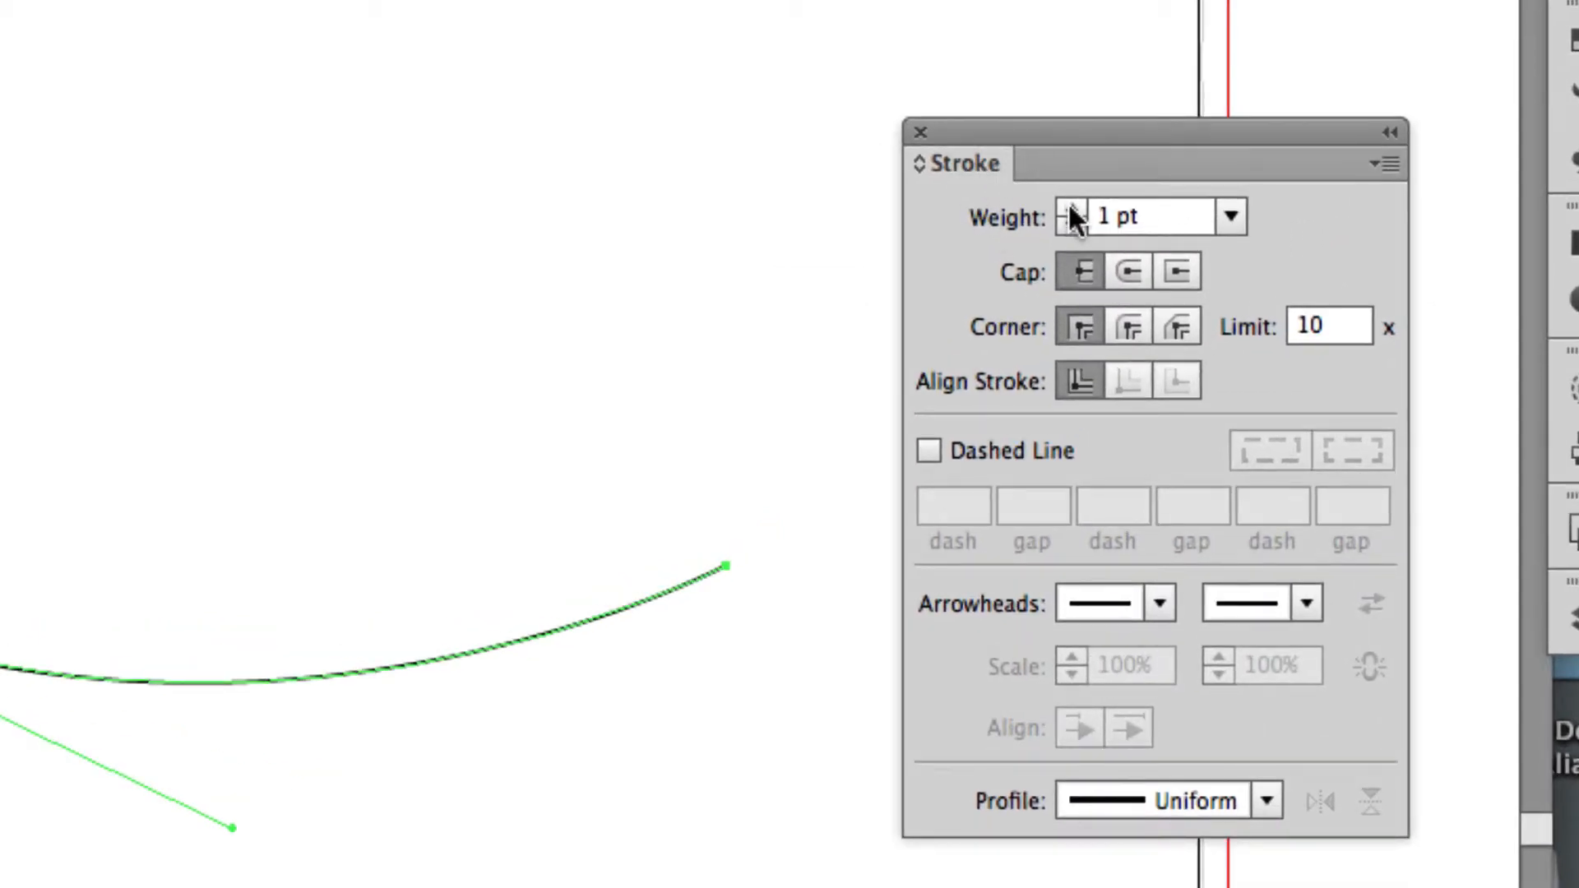
# Set the wavy path's stroke weight to 9 pt.
pyautogui.doubleClick(1073, 204)
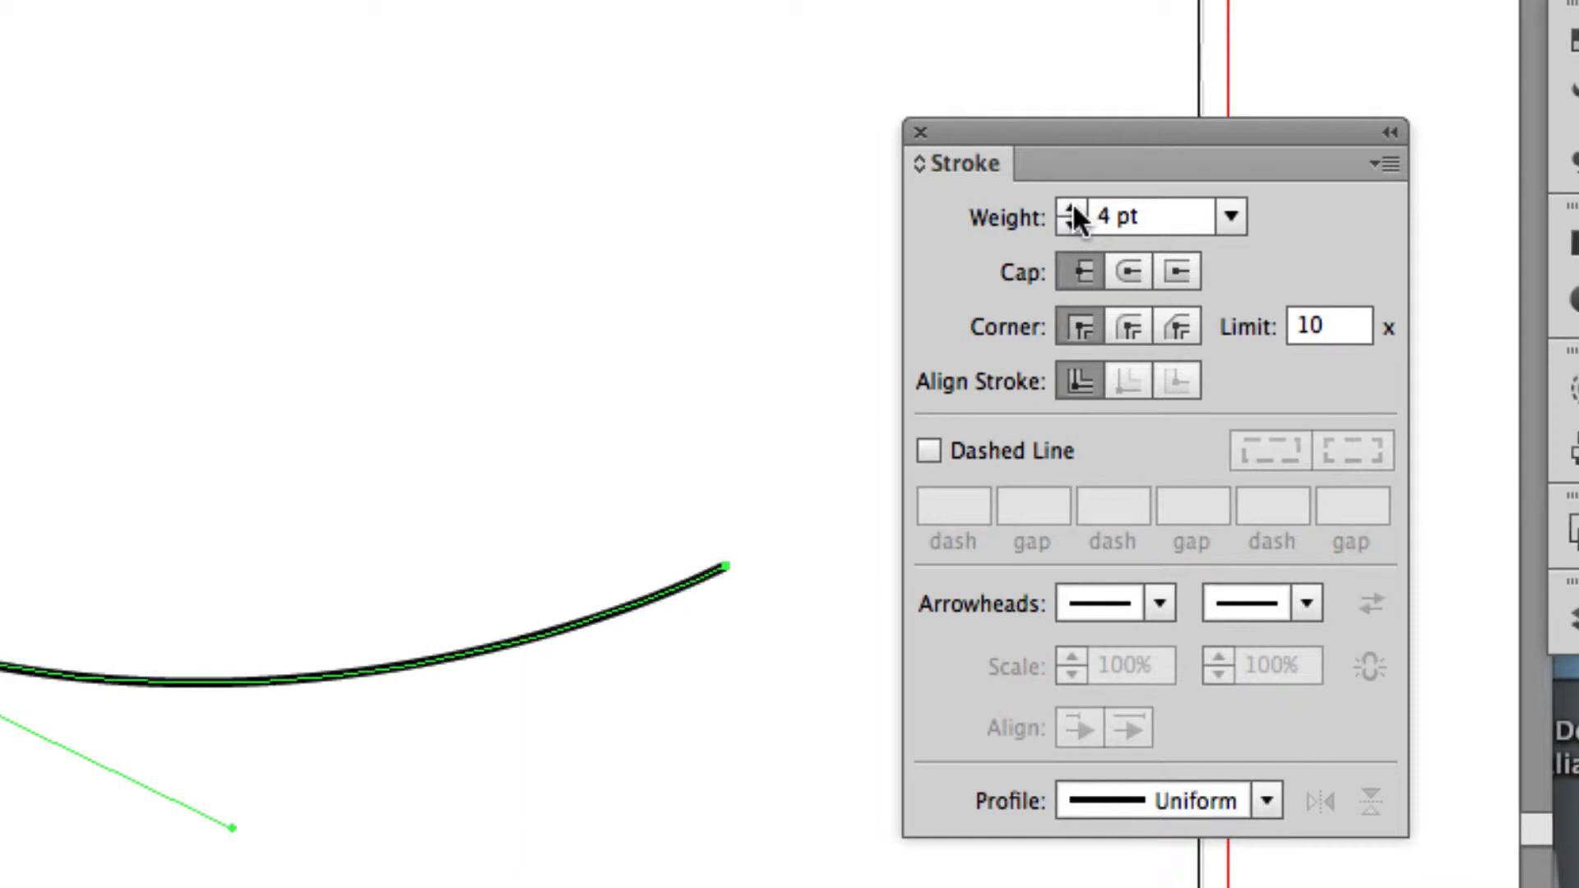
pyautogui.doubleClick(1073, 204)
pyautogui.doubleClick(1073, 204)
pyautogui.doubleClick(1073, 204)
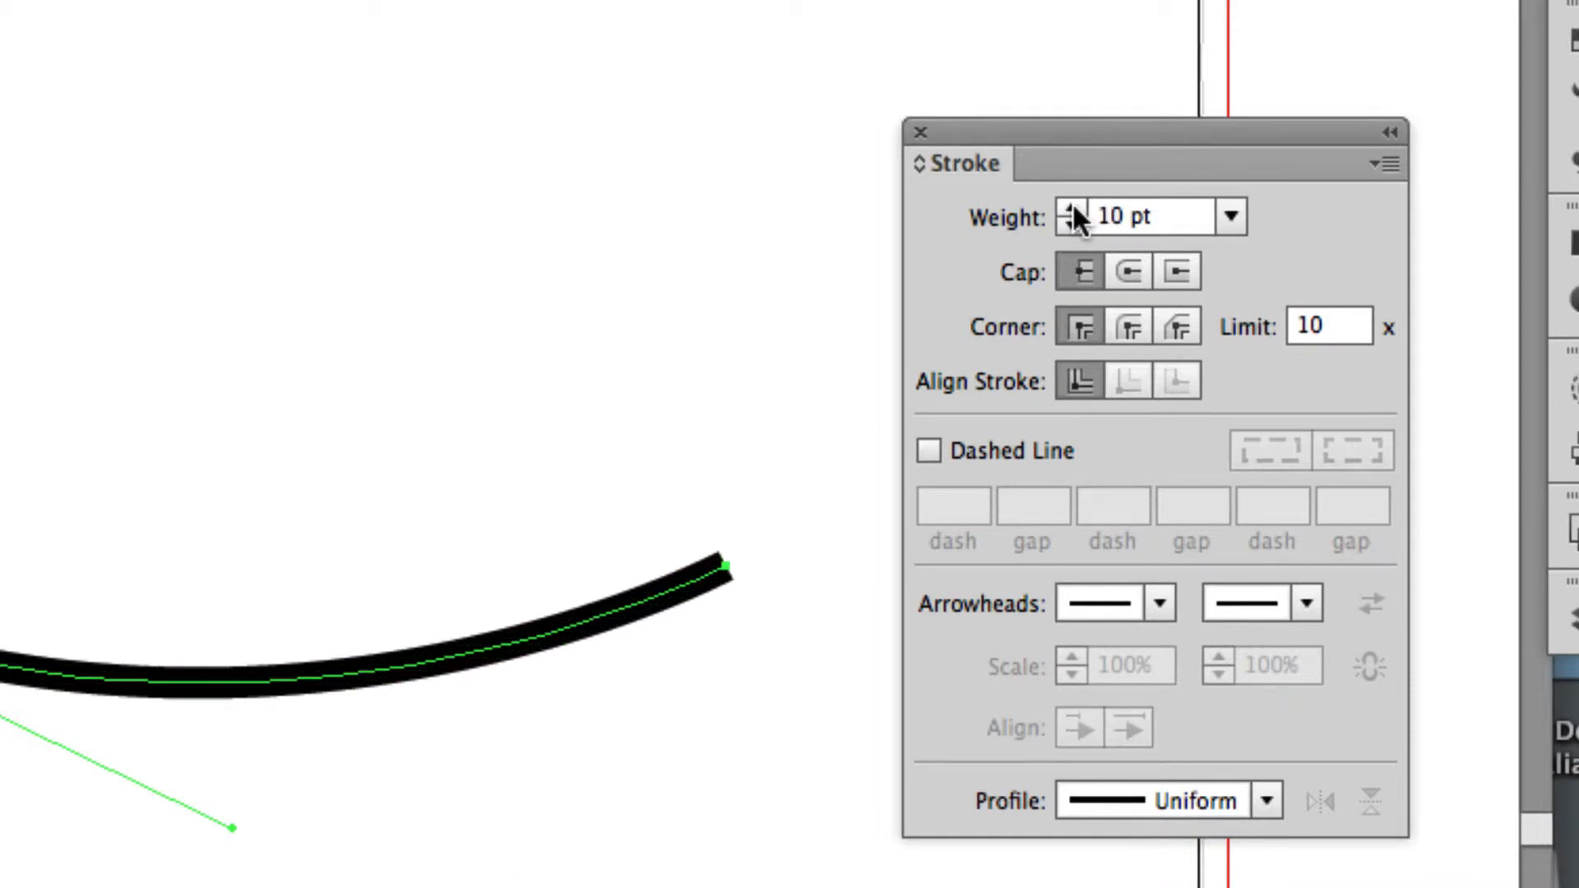
pyautogui.click(1071, 207)
pyautogui.doubleClick(1073, 221)
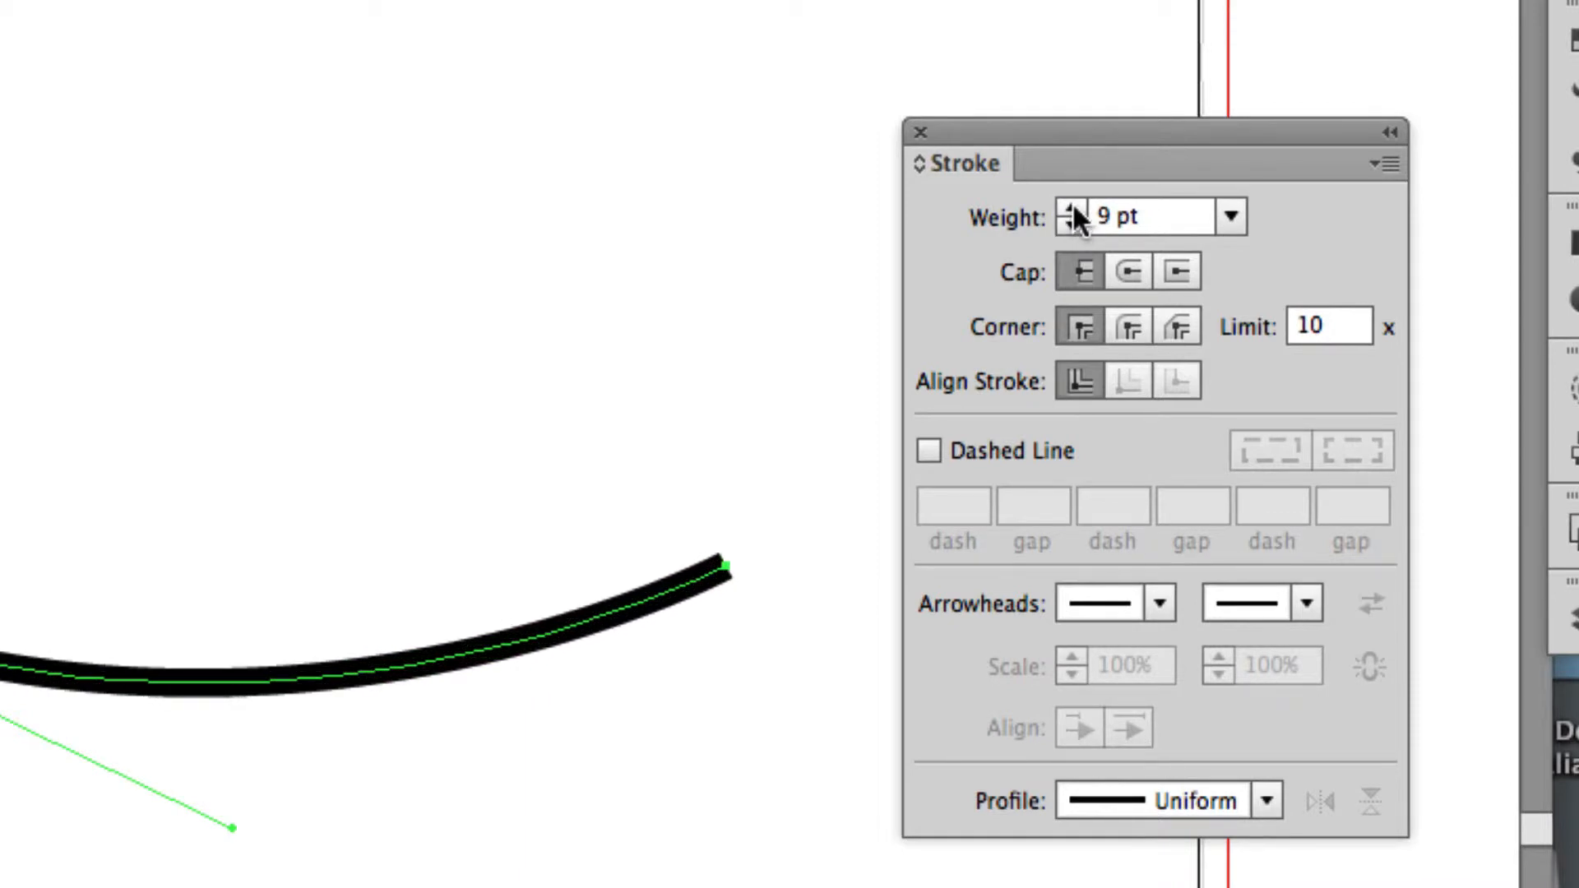
pyautogui.click(1073, 204)
pyautogui.click(1077, 215)
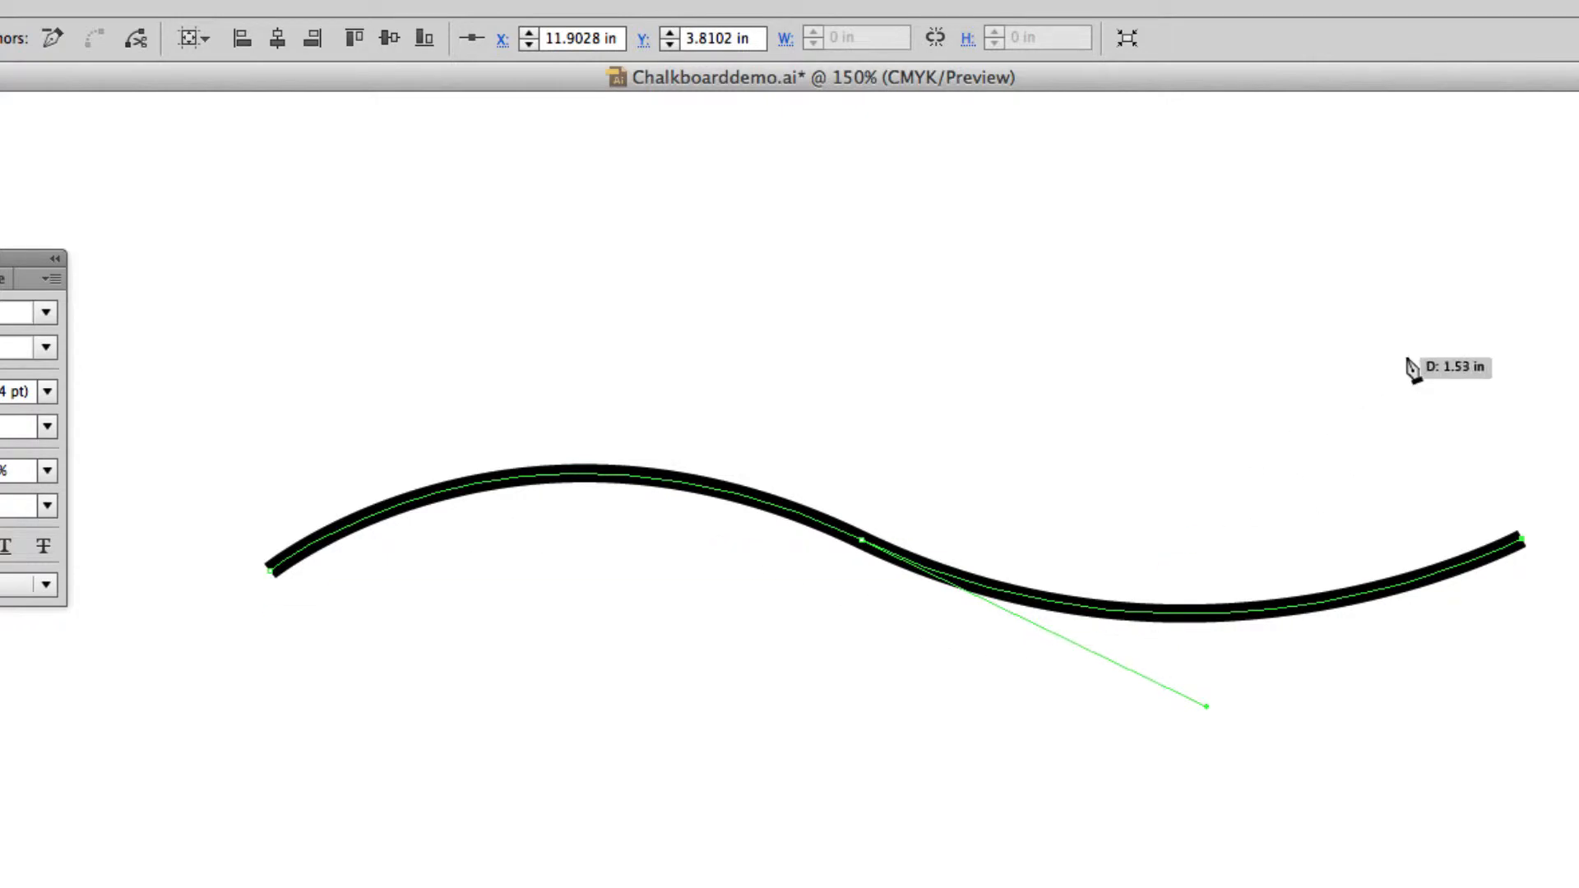
# Apply the lens-shaped Width Profile 1 to the wavy stroke so that it tapers at both ends.
pyautogui.moveTo(1474, 261); pyautogui.dragTo(1415, 259)
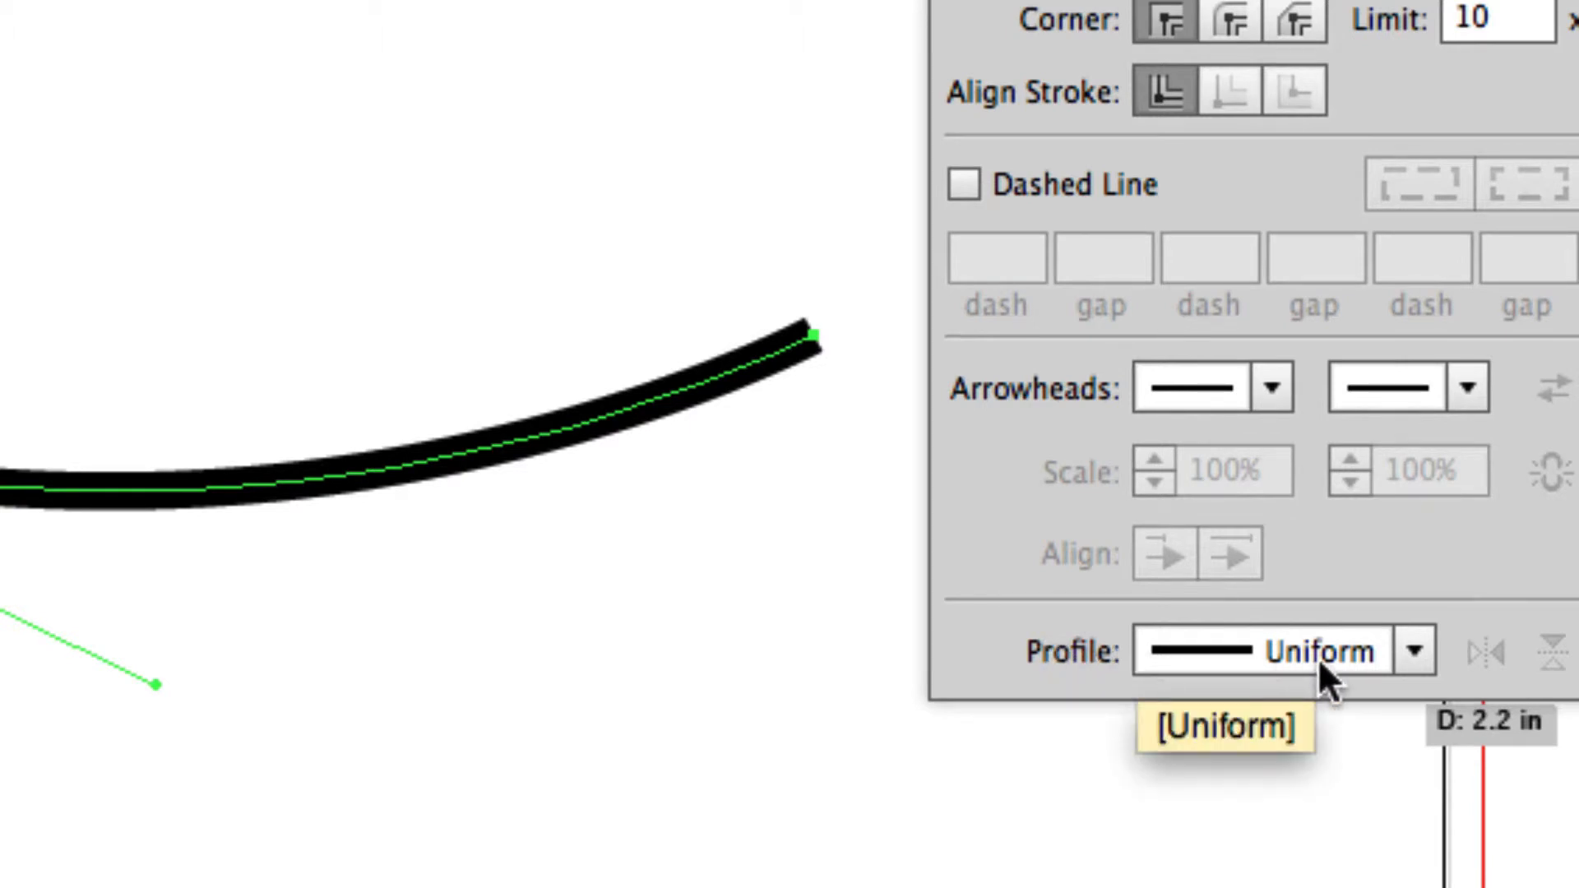
pyautogui.click(1414, 650)
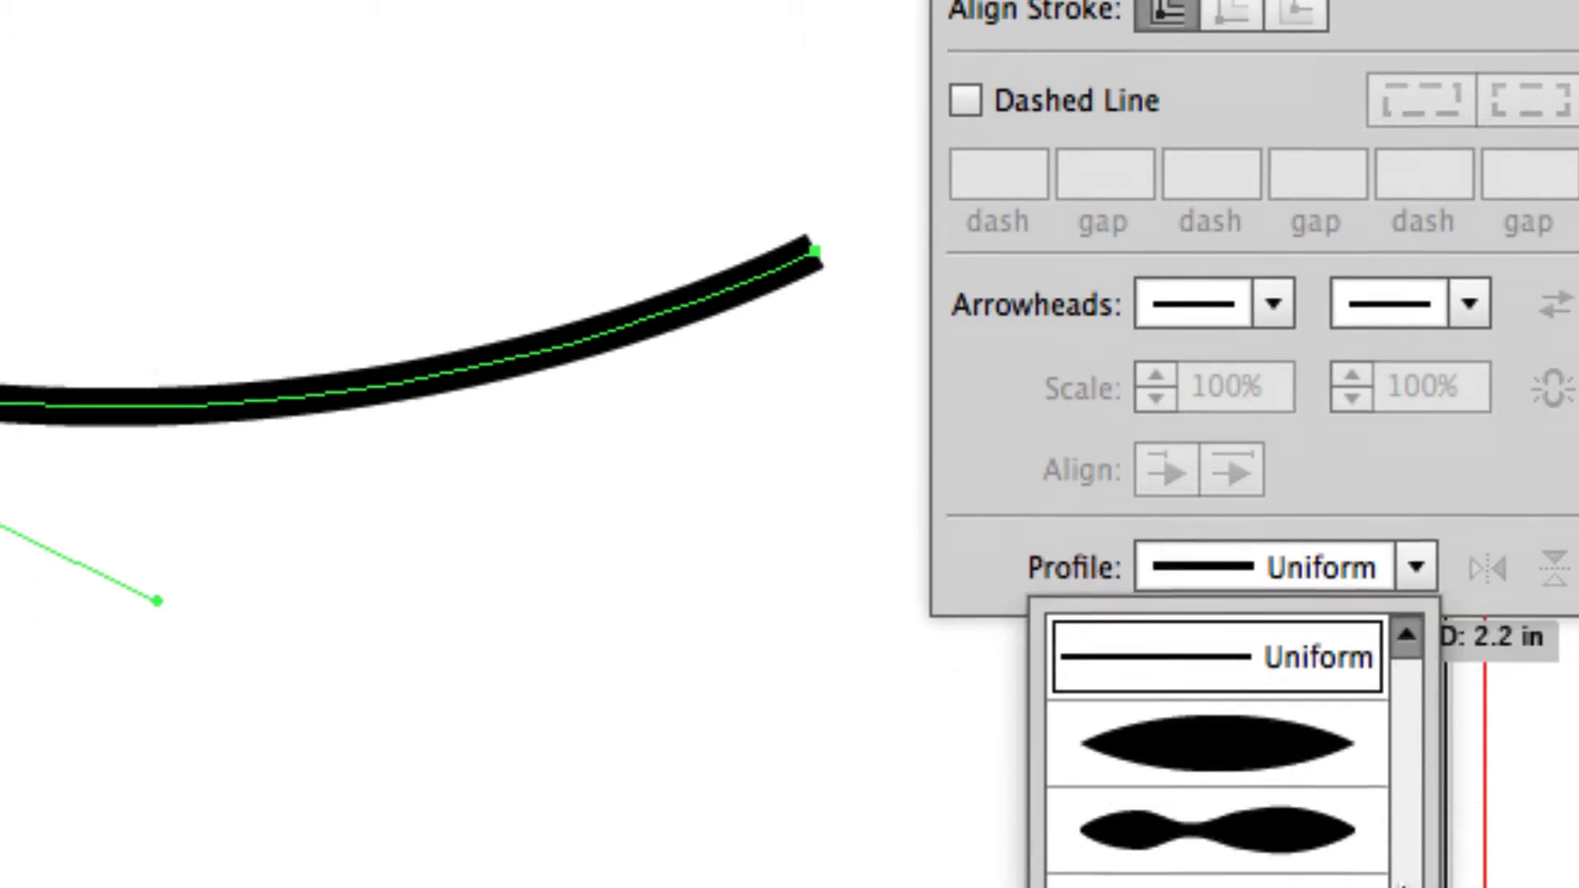
pyautogui.scroll(-2, 1256, 498)
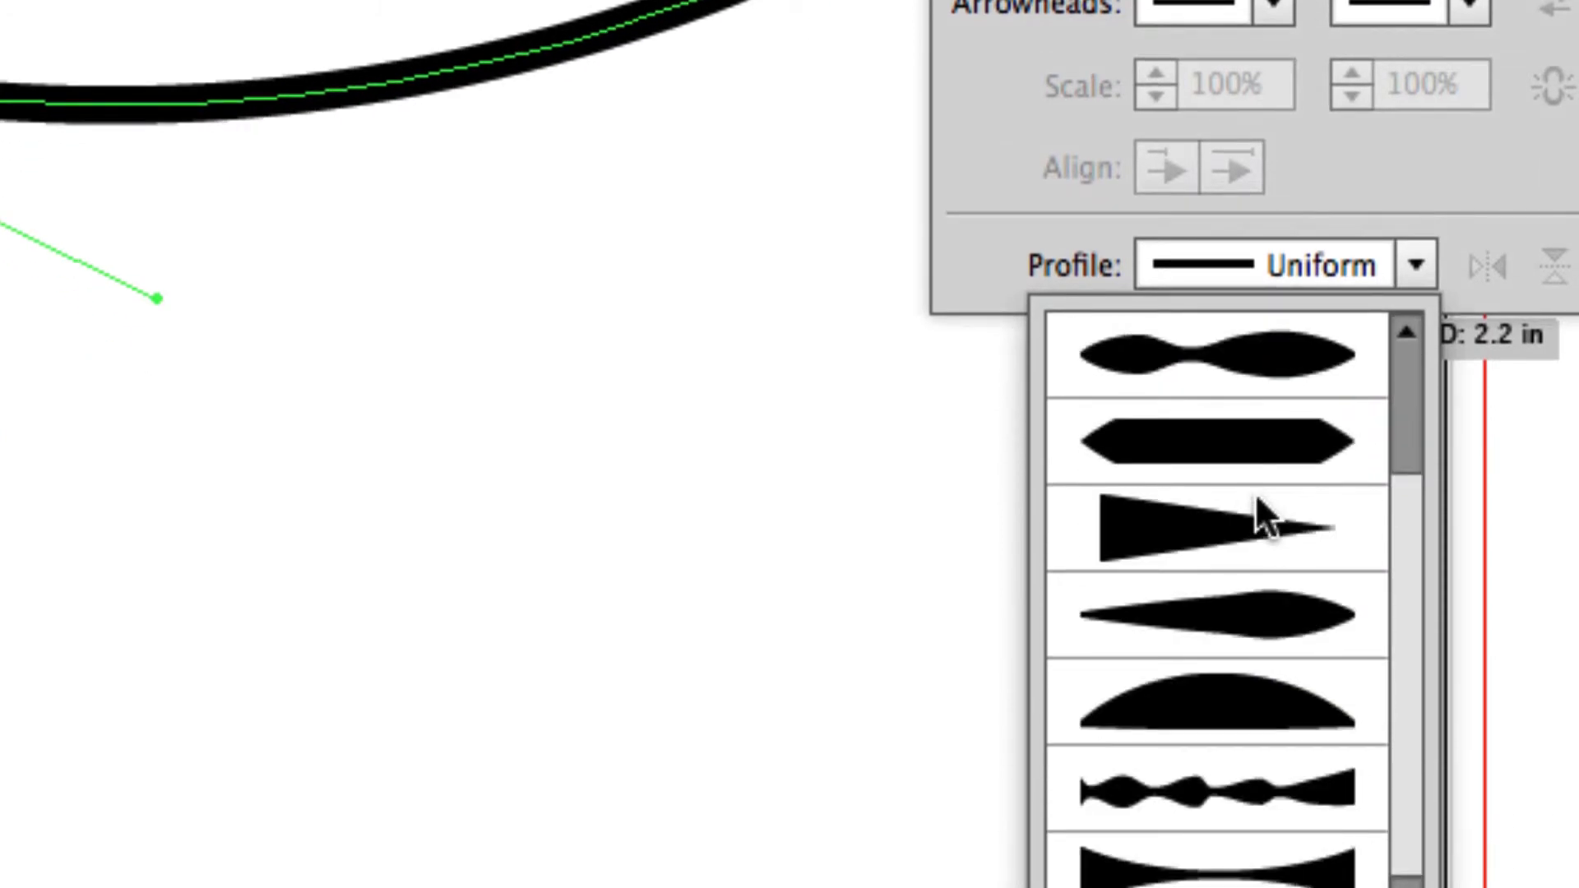
pyautogui.scroll(2, 1177, 530)
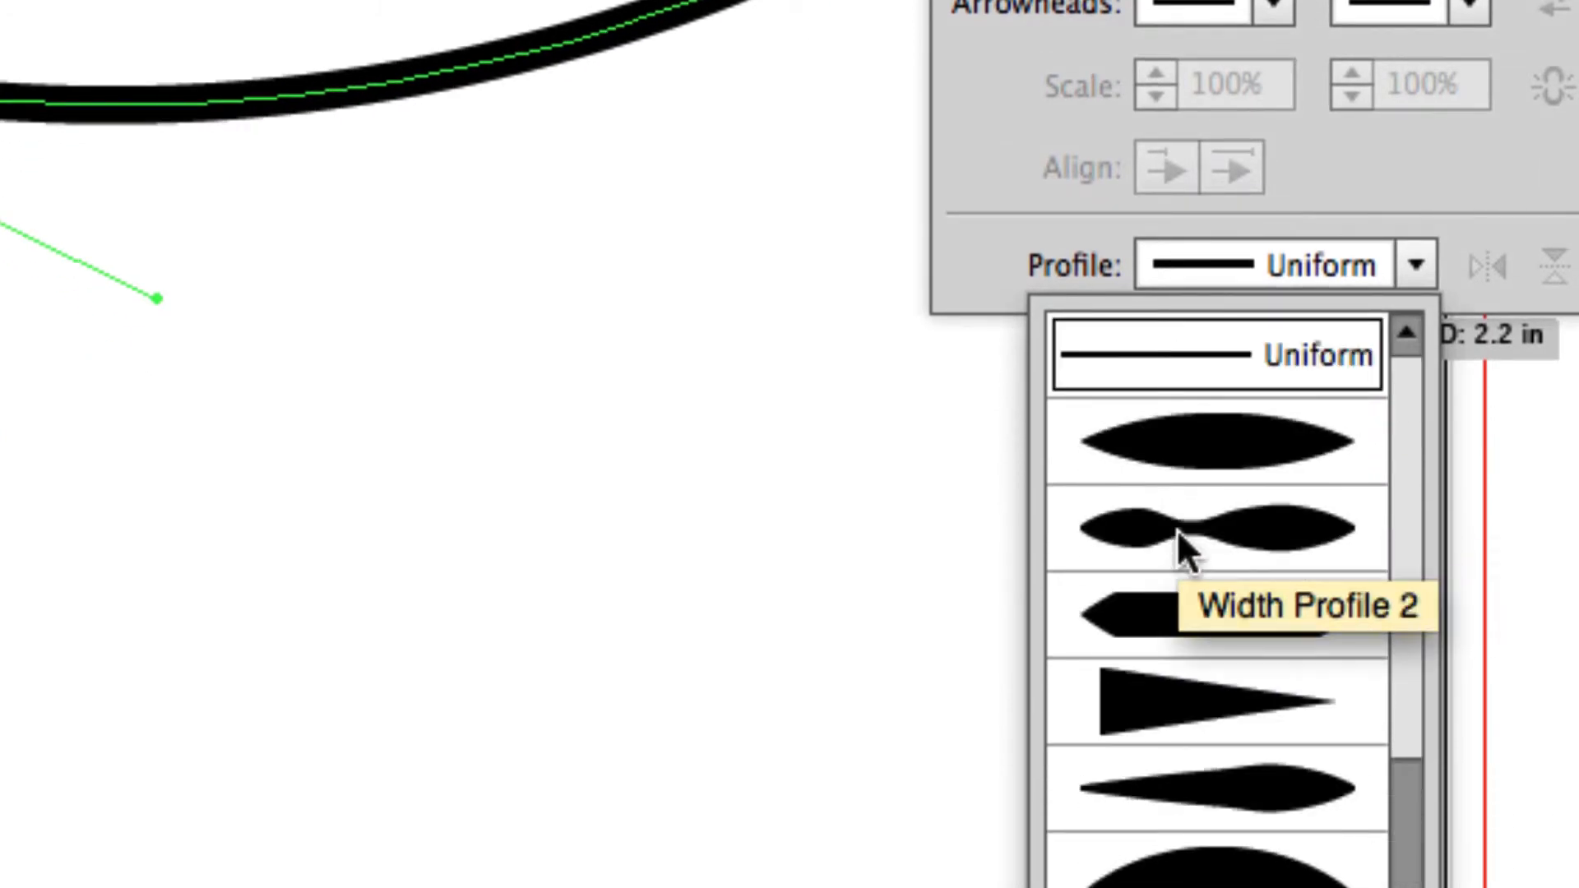
pyautogui.click(1231, 465)
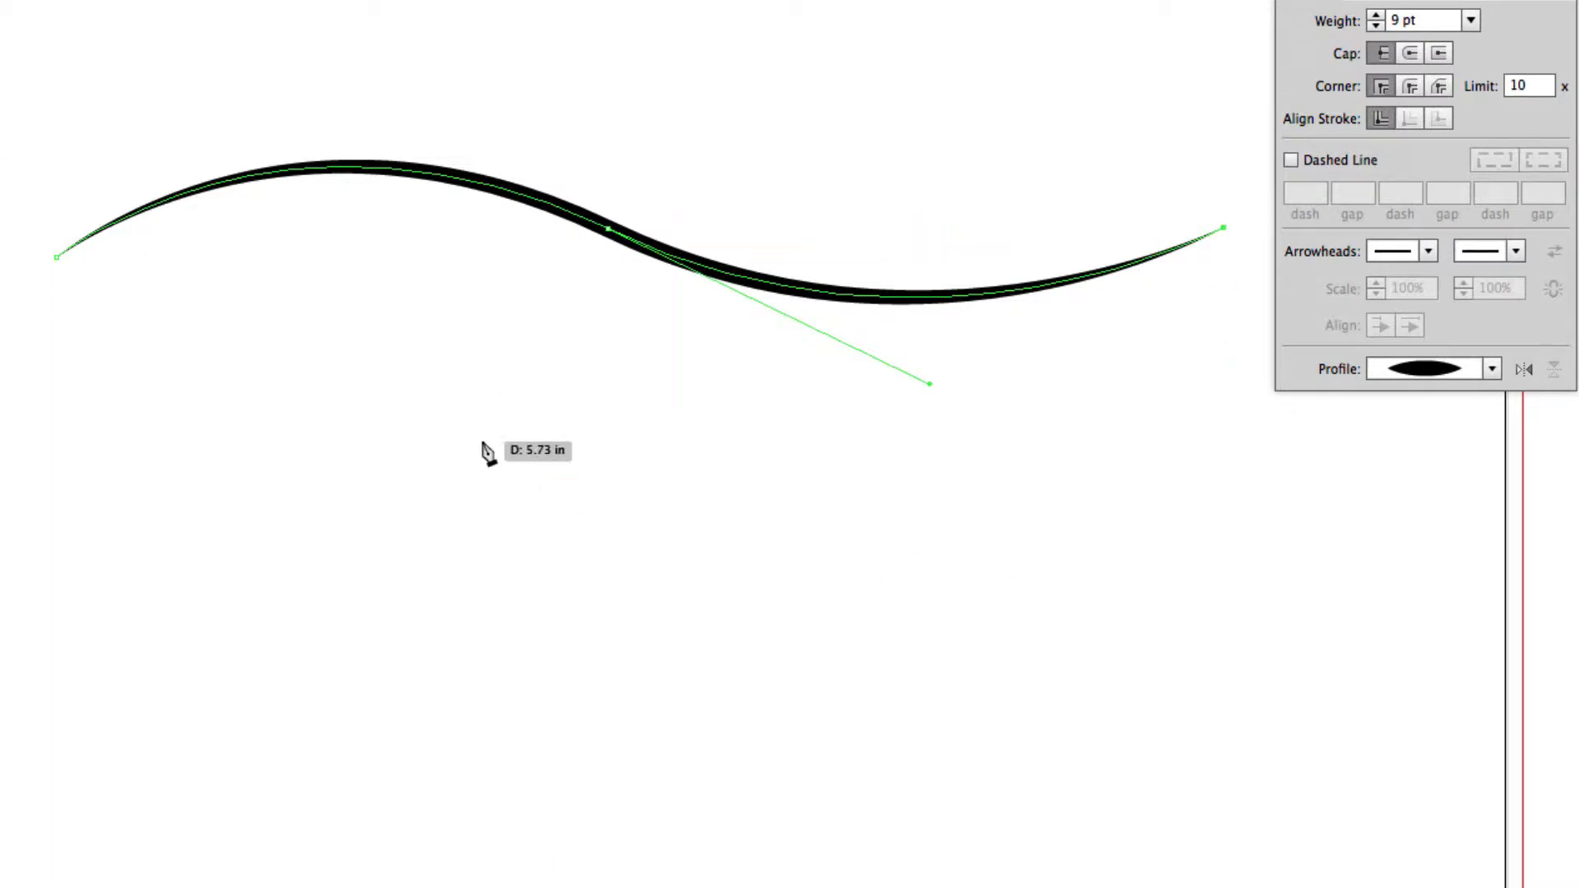
# Try the hexagonal Width Profile 3 and the one-sided taper Width Profile 4 on the wavy stroke, and deselect it.
pyautogui.click(1493, 369)
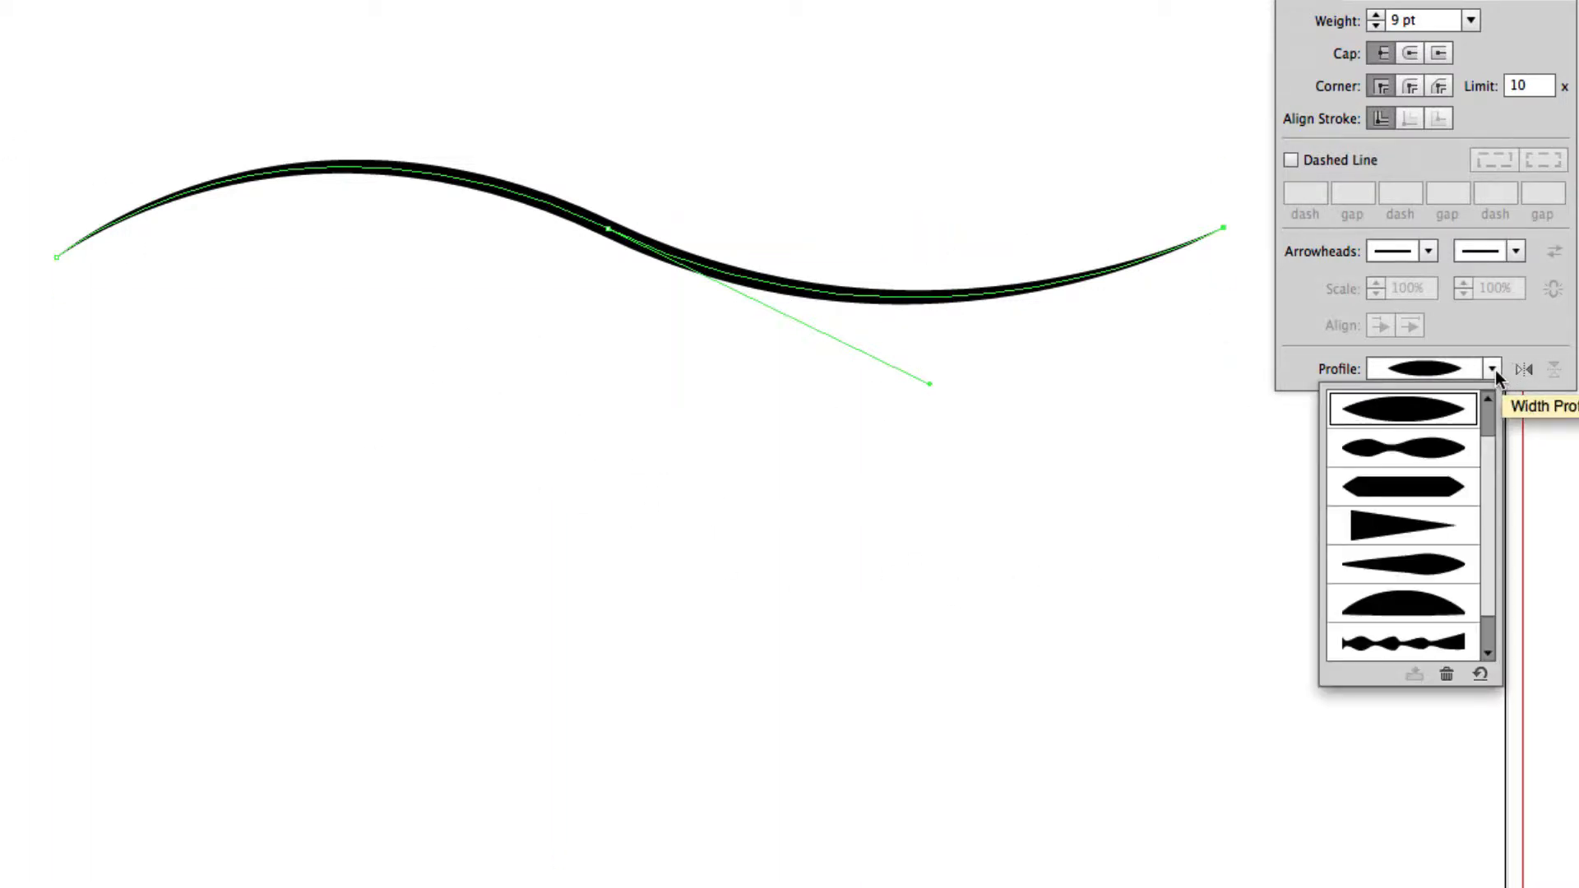
pyautogui.click(1412, 498)
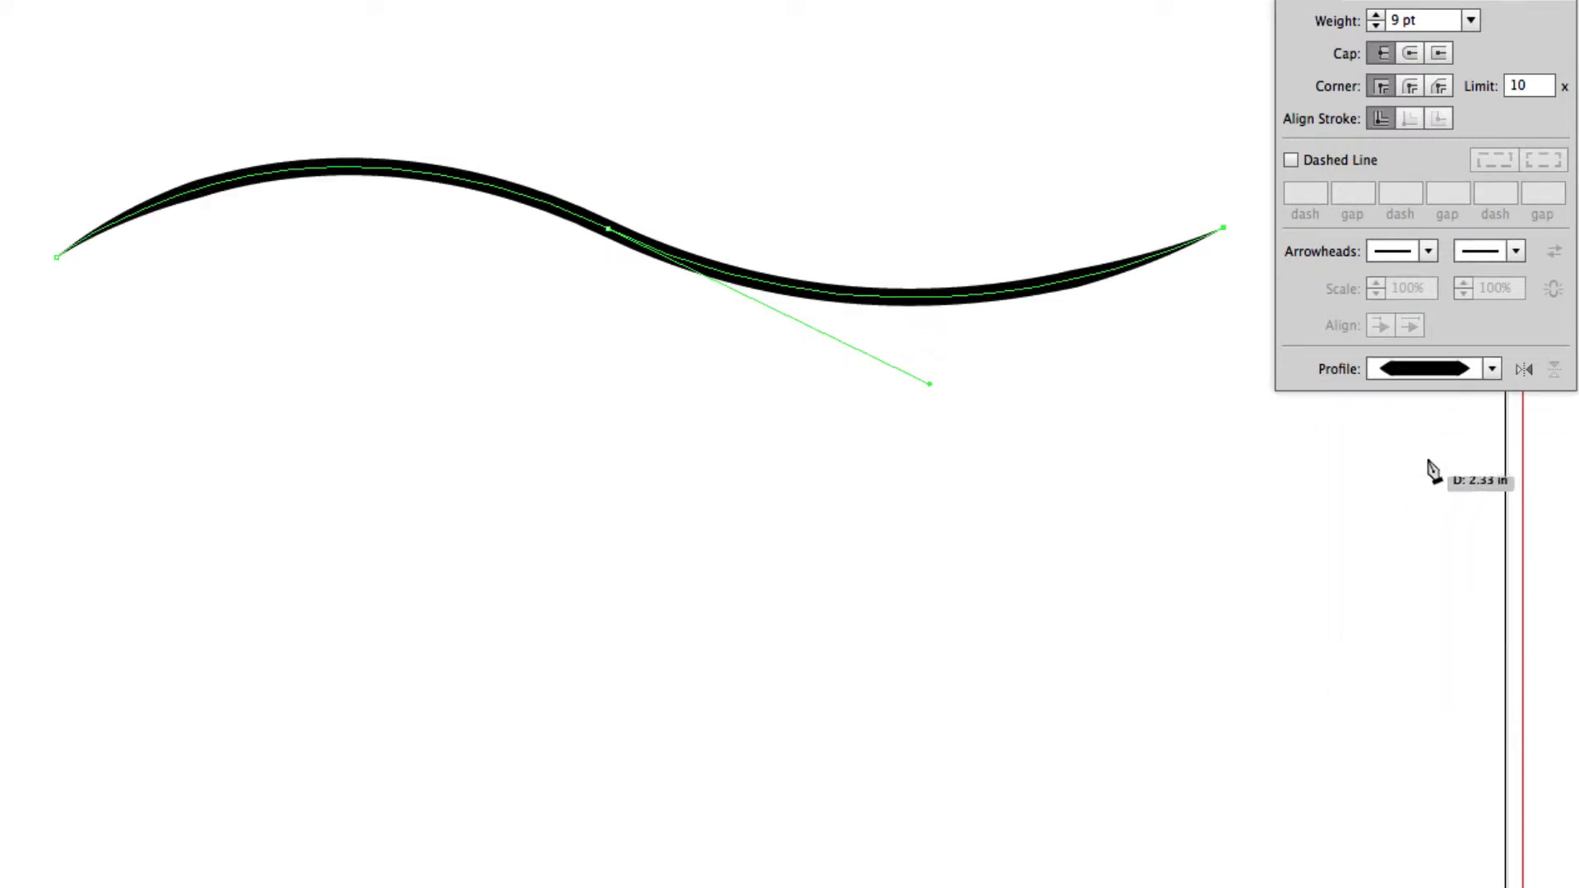
pyautogui.click(1493, 370)
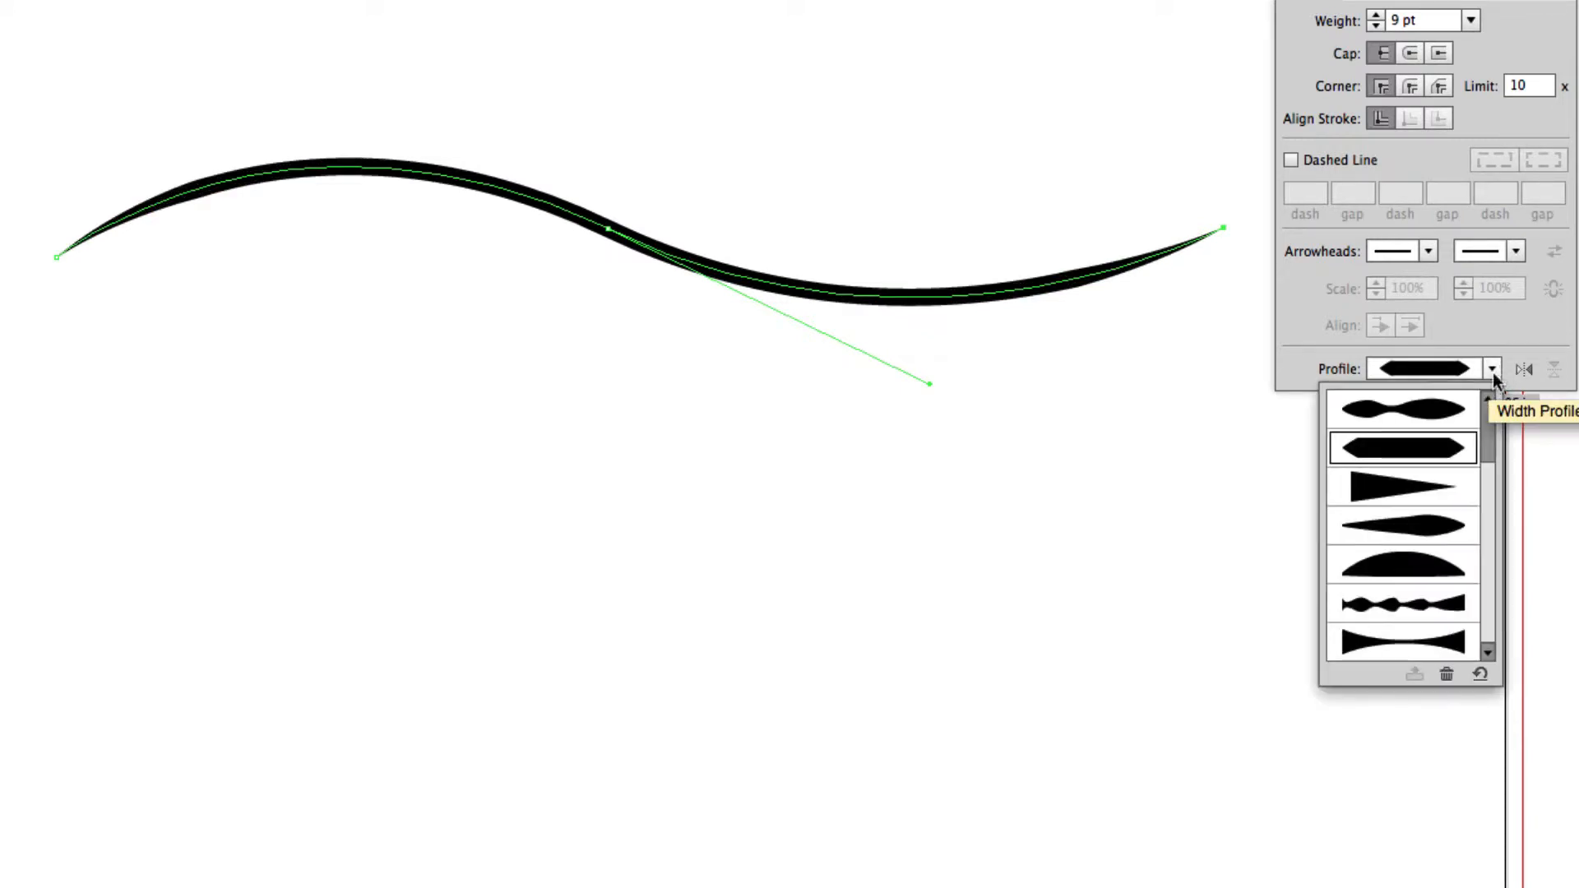
pyautogui.click(1386, 491)
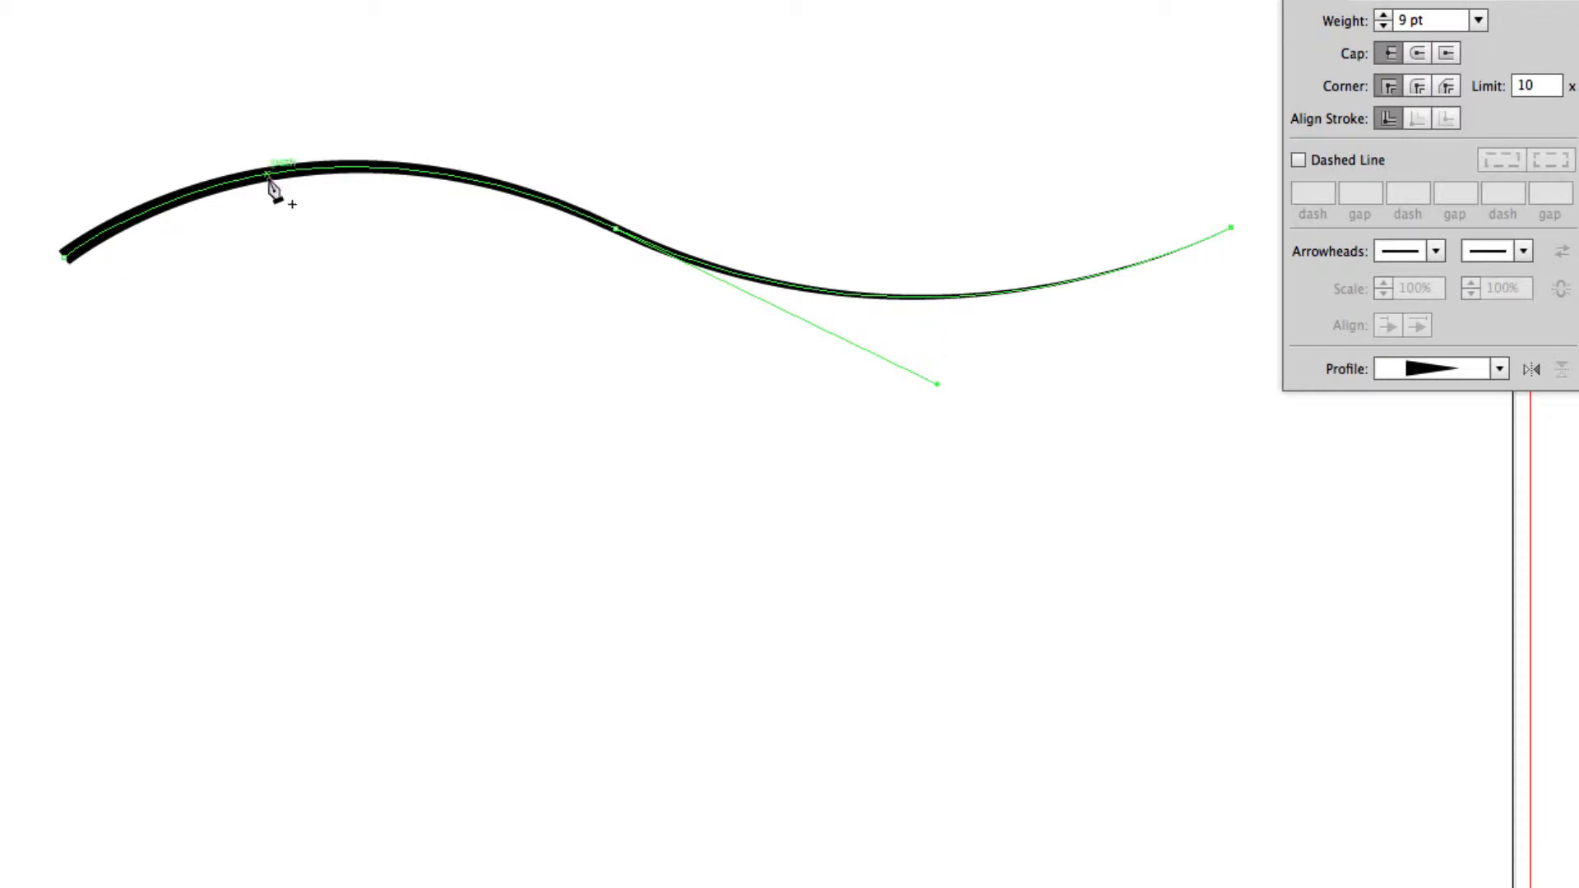
pyautogui.keyDown('super'); pyautogui.click(1183, 437); pyautogui.keyUp('super')
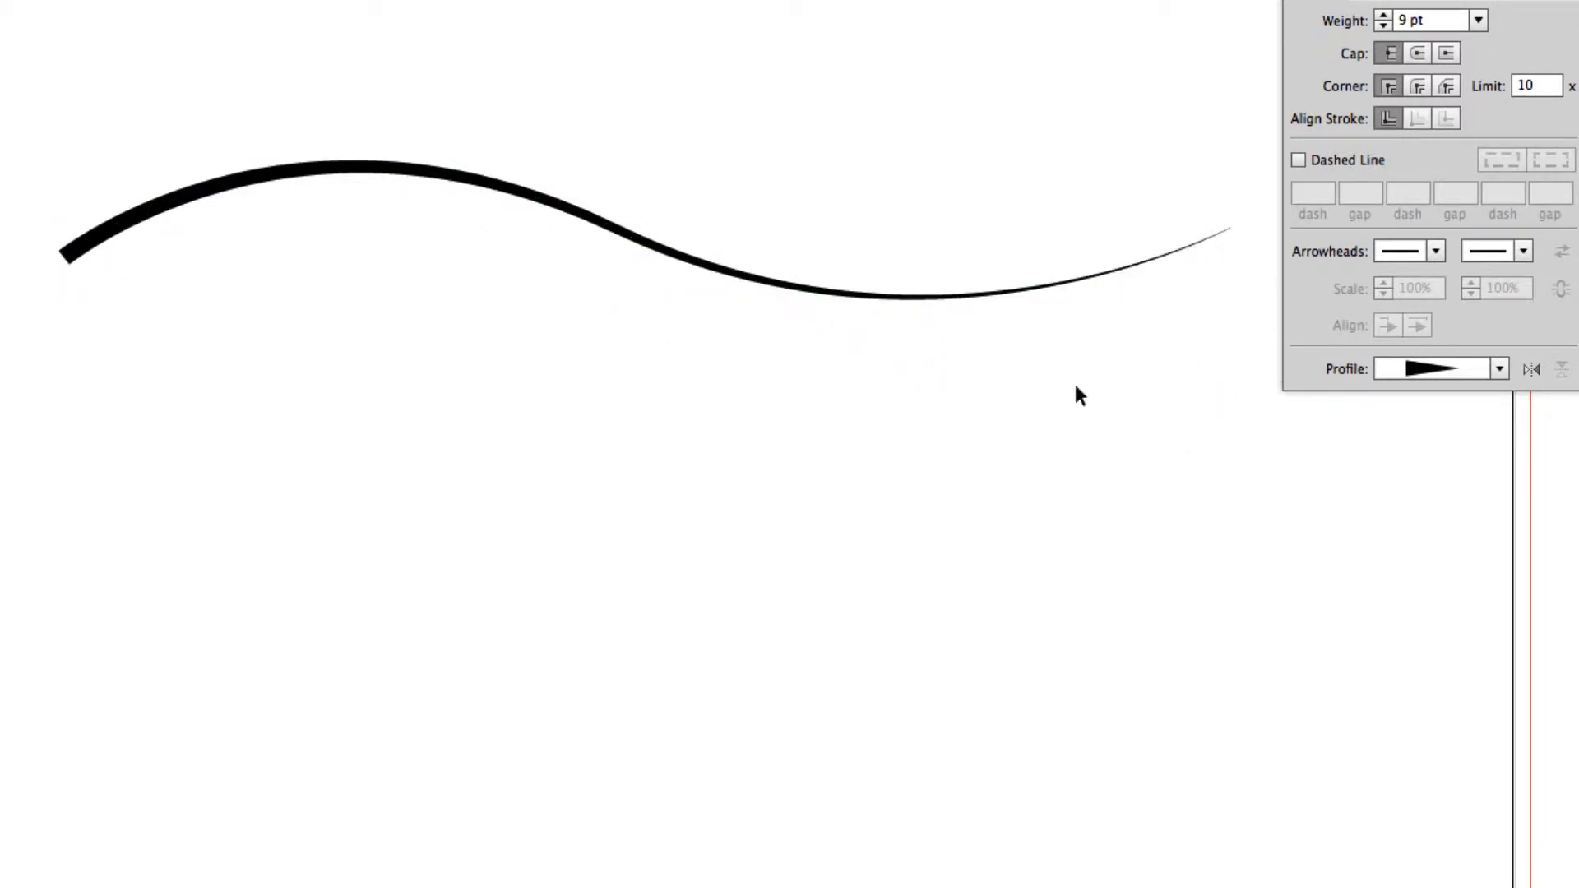
# Reapply the lens-shaped Width Profile 1 to the wavy stroke, deselect the path and switch to the Selection tool.
pyautogui.keyDown('super'); pyautogui.click(954, 295); pyautogui.keyUp('super')
pyautogui.click(1499, 368)
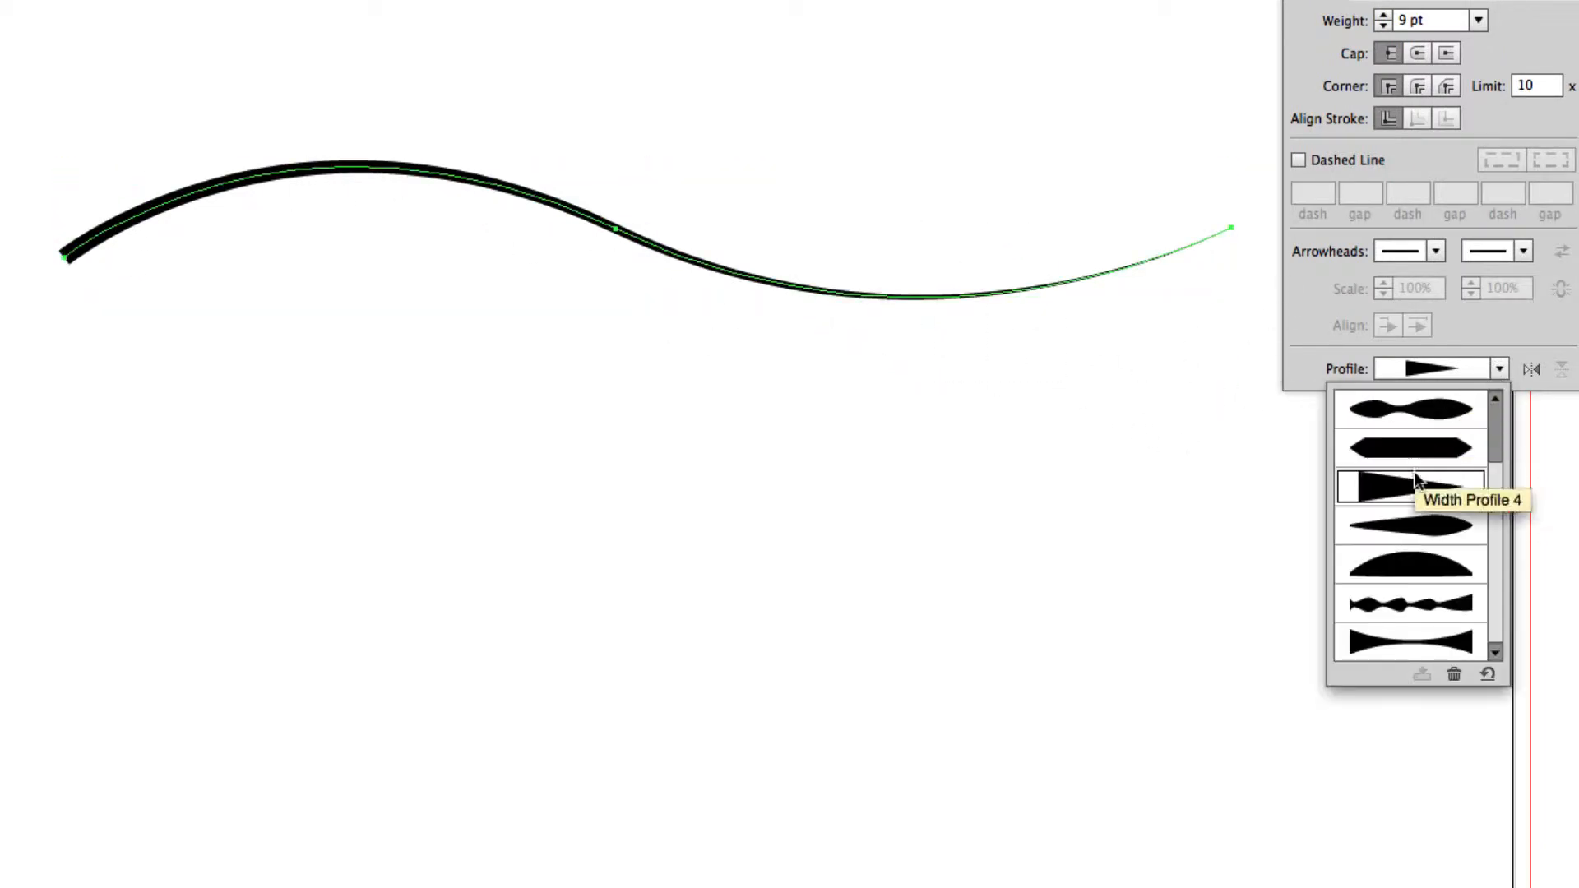
pyautogui.scroll(2, 1414, 477)
pyautogui.click(1403, 452)
pyautogui.keyDown('super'); pyautogui.click(1014, 658); pyautogui.keyUp('super')
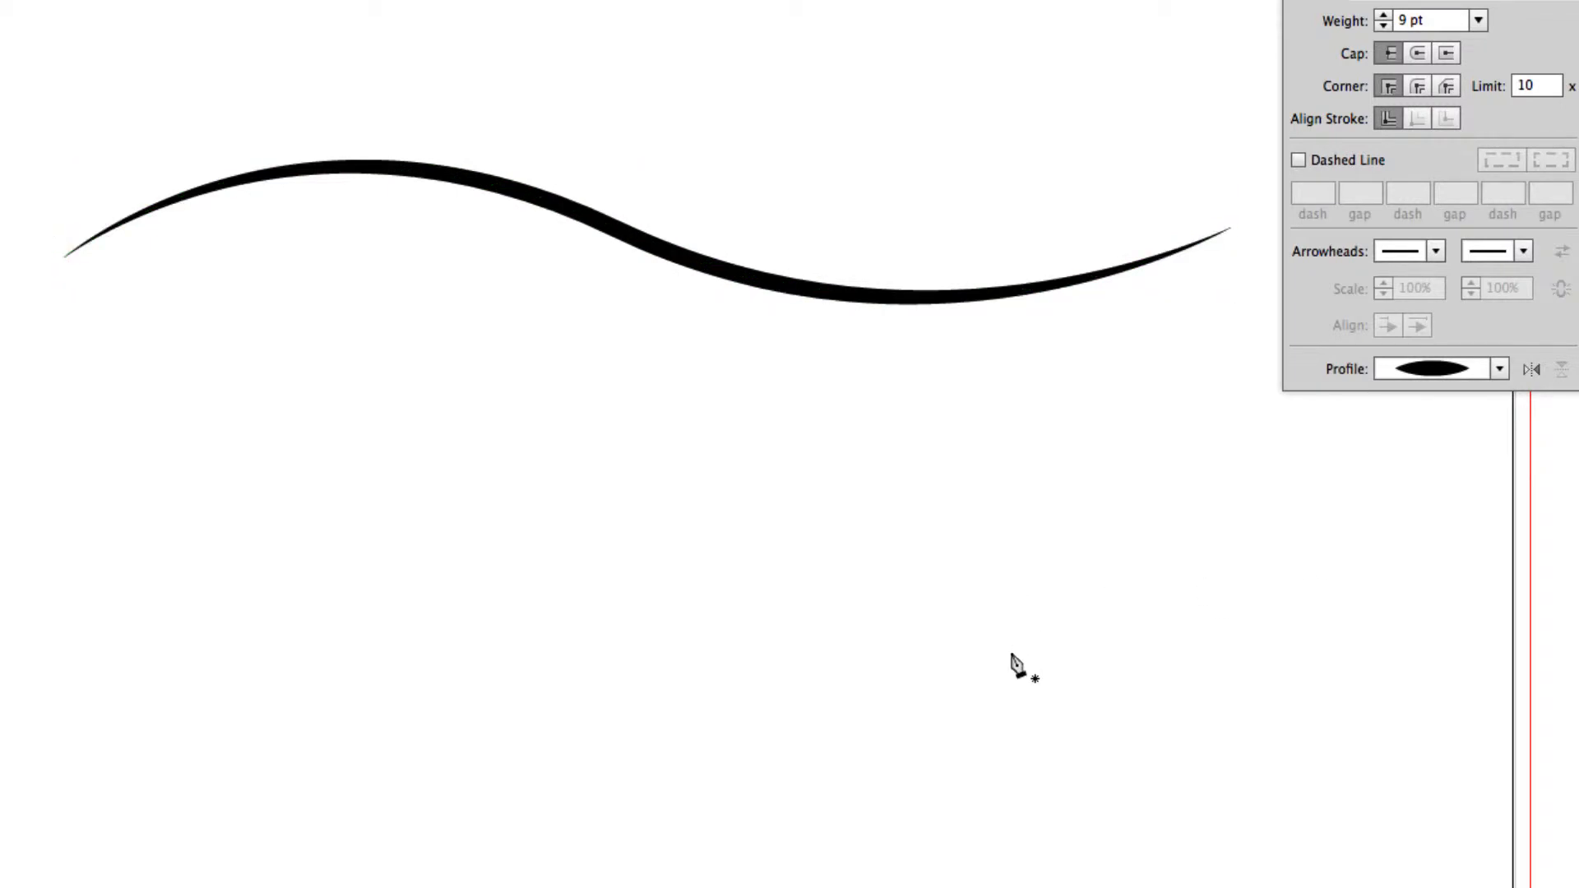
pyautogui.press('super+minus')
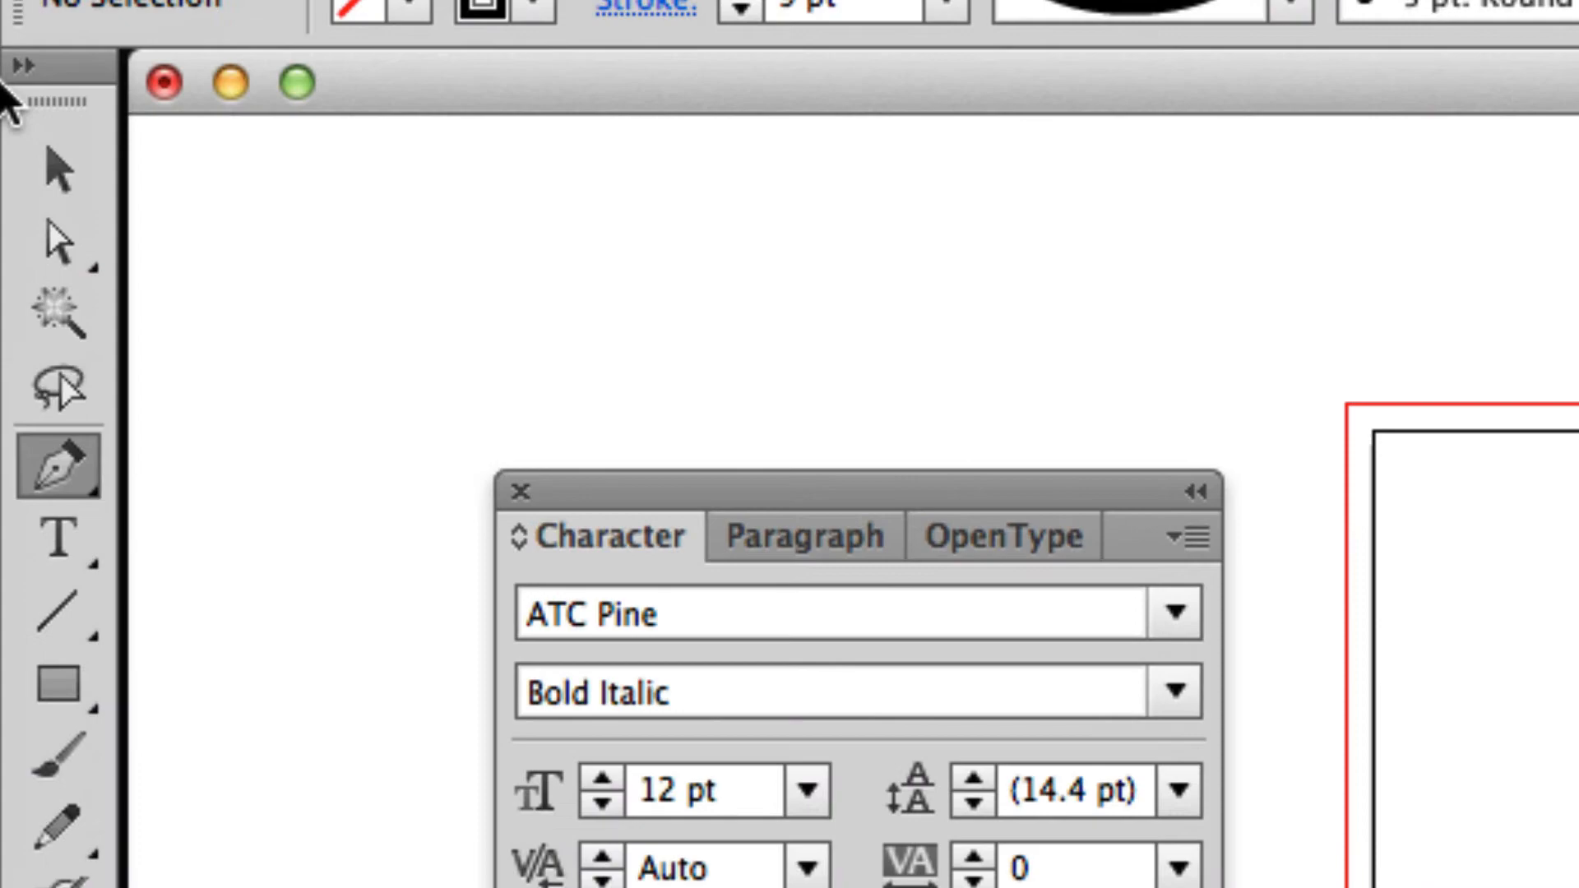
pyautogui.click(11, 103)
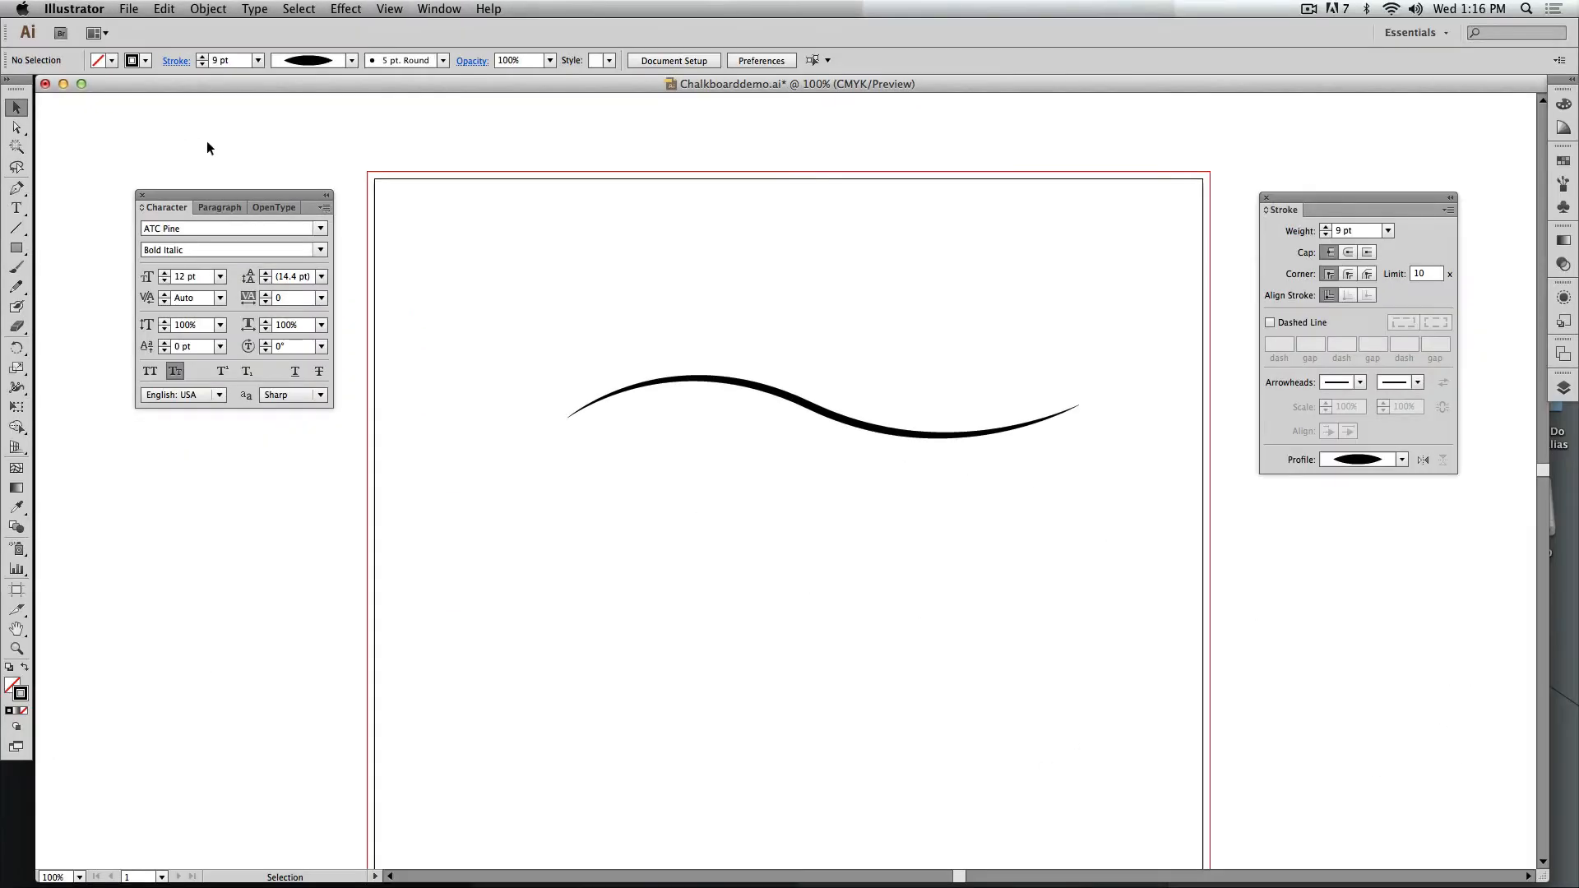
# Duplicate the tapered wavy stroke directly below the original with its ends aligned, and deselect it.
pyautogui.moveTo(797, 373); pyautogui.dragTo(849, 737)
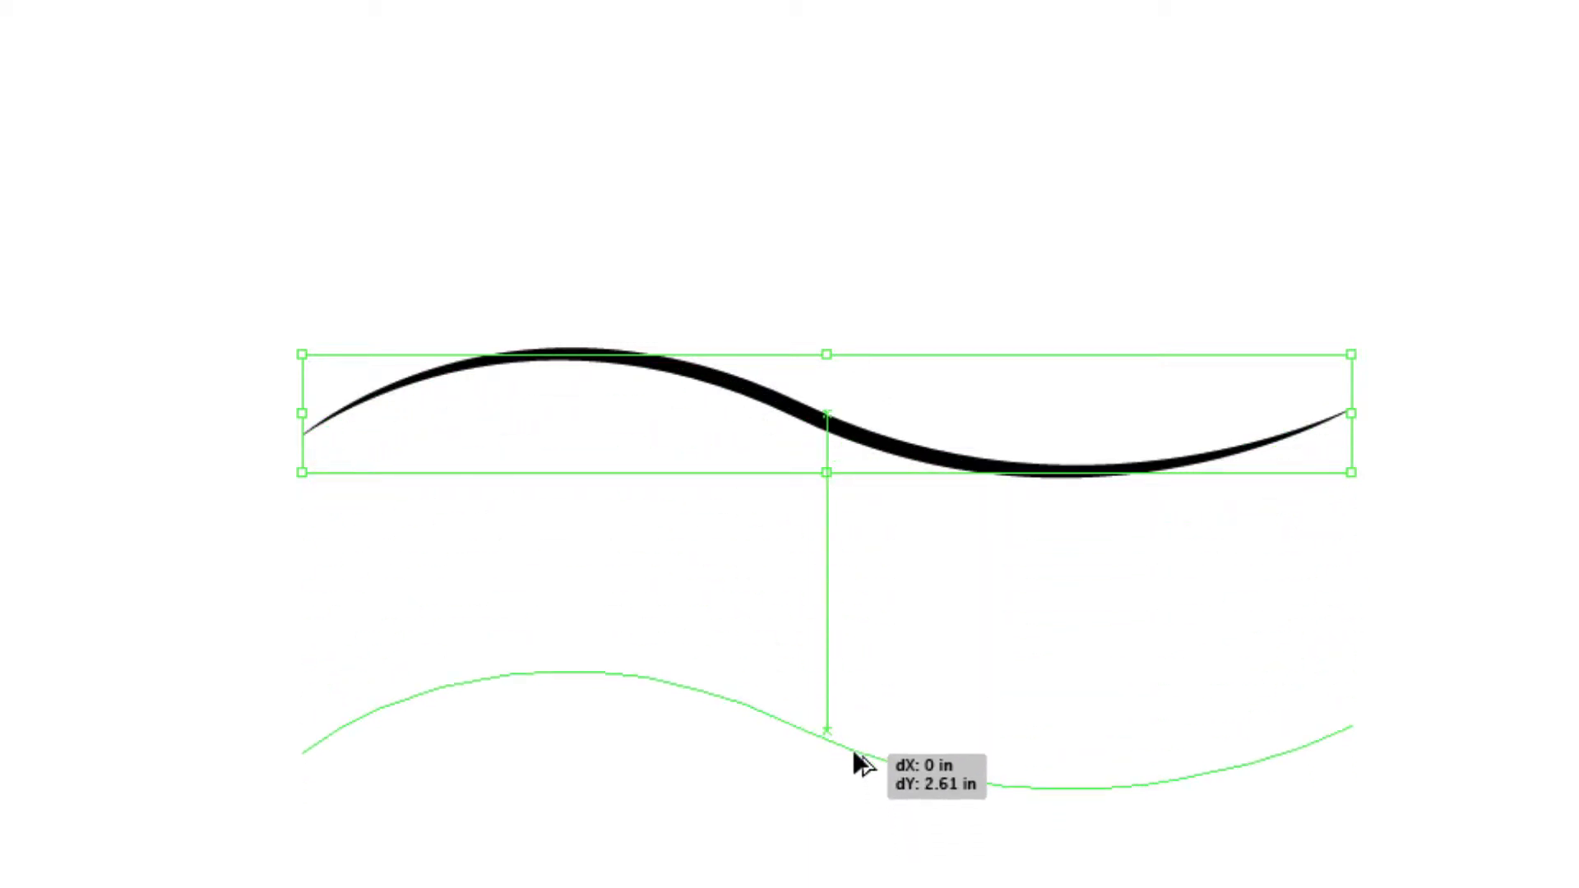
pyautogui.moveTo(782, 793); pyautogui.dragTo(758, 644)
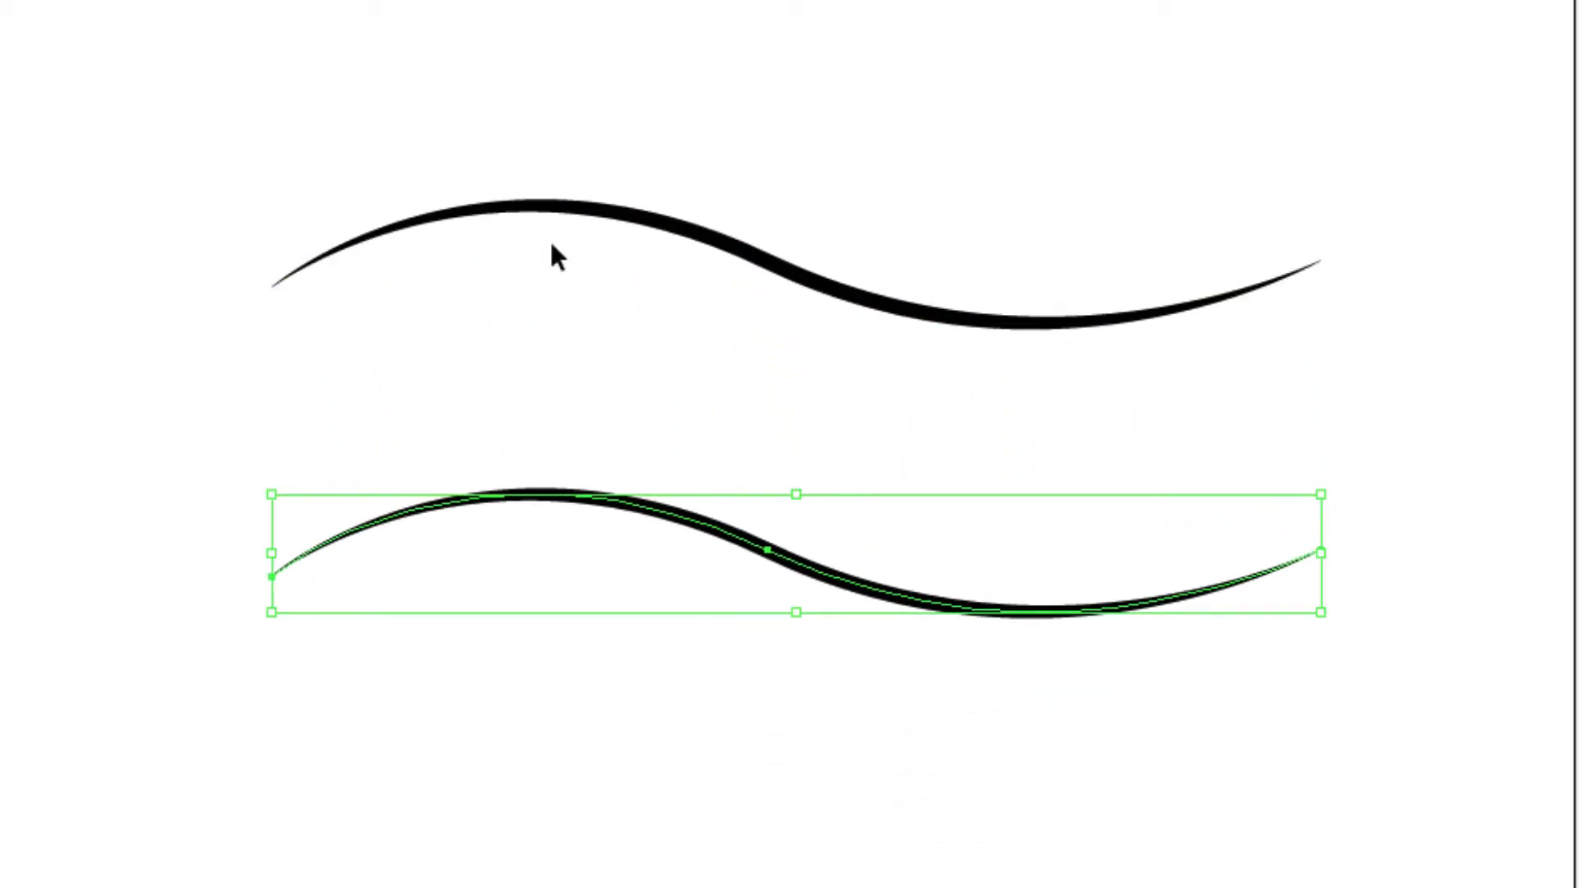
pyautogui.click(815, 343)
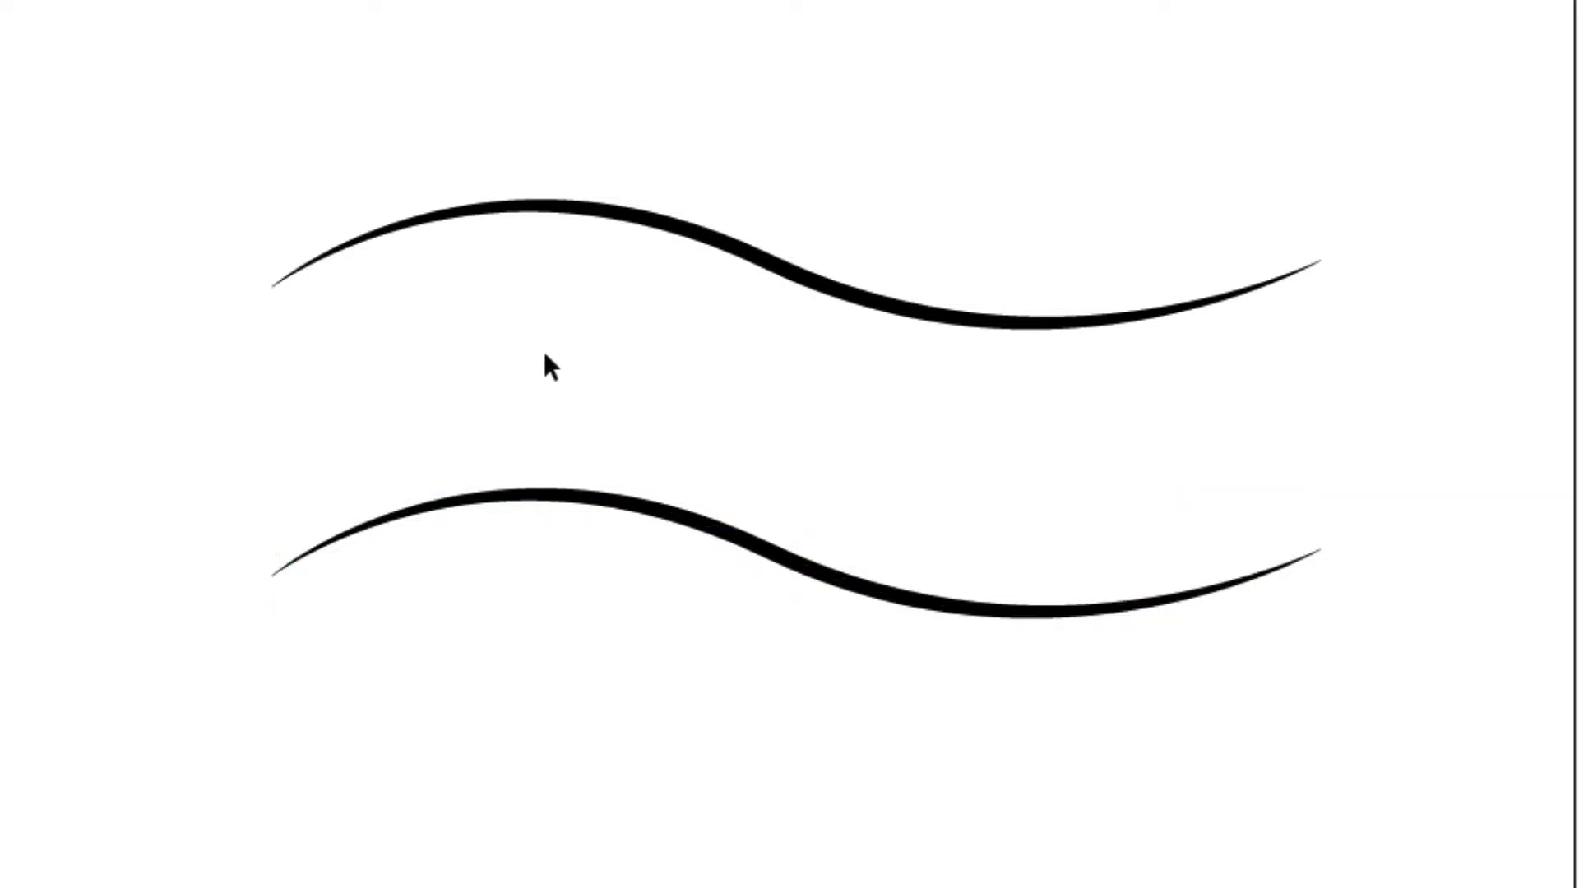
# With the Pen tool, draw two separate vertical lines about 2.1 in long joining the matching ends of the two waves.
pyautogui.press('p')
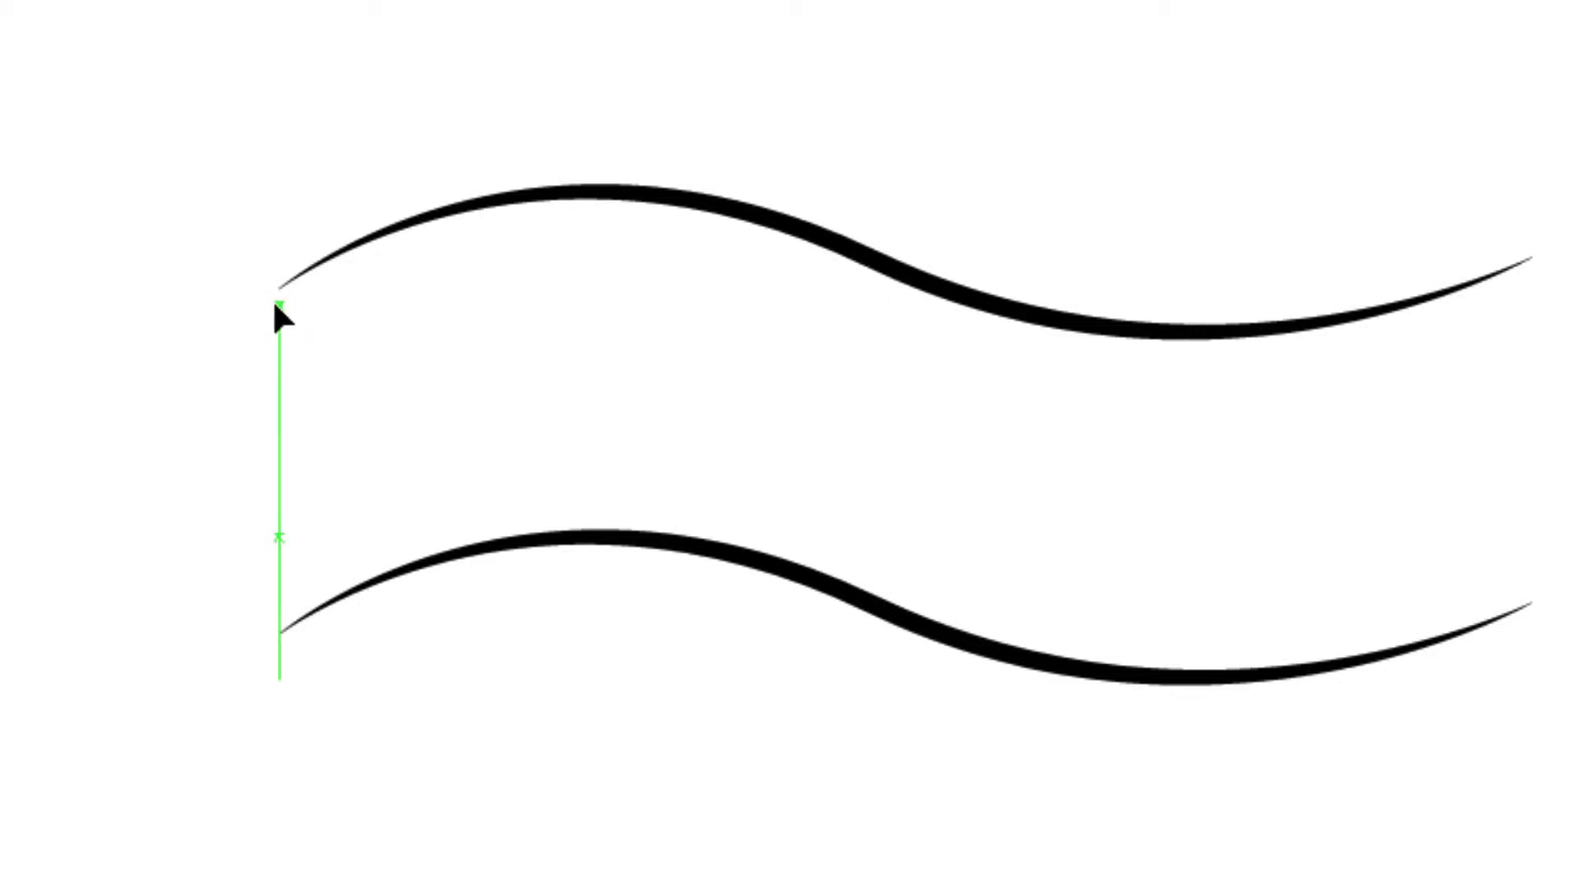
pyautogui.click(279, 306)
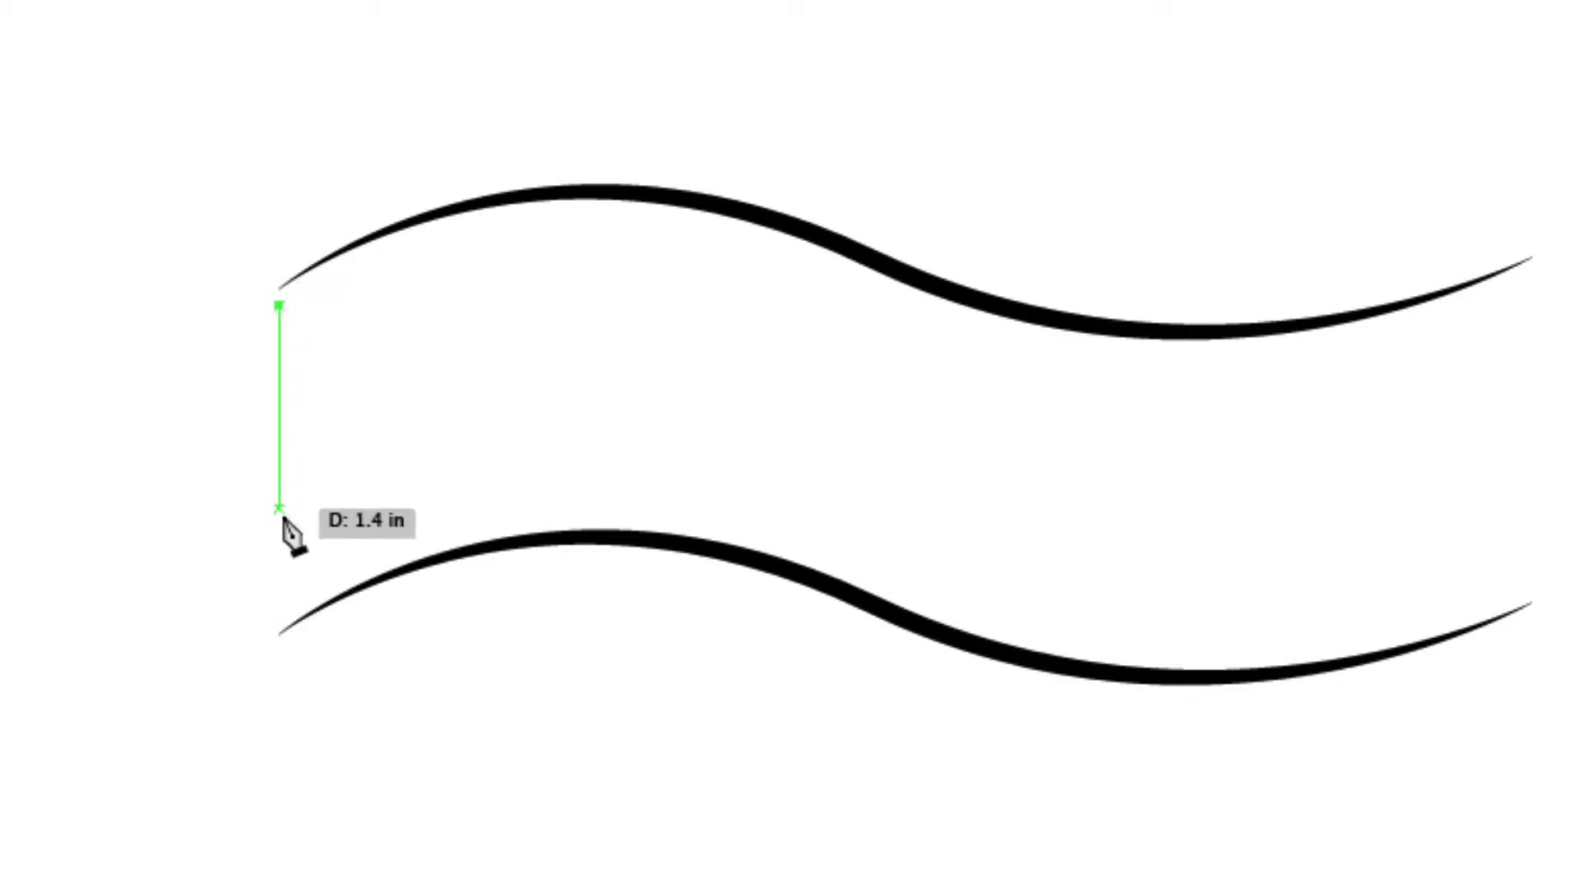
pyautogui.click(280, 609)
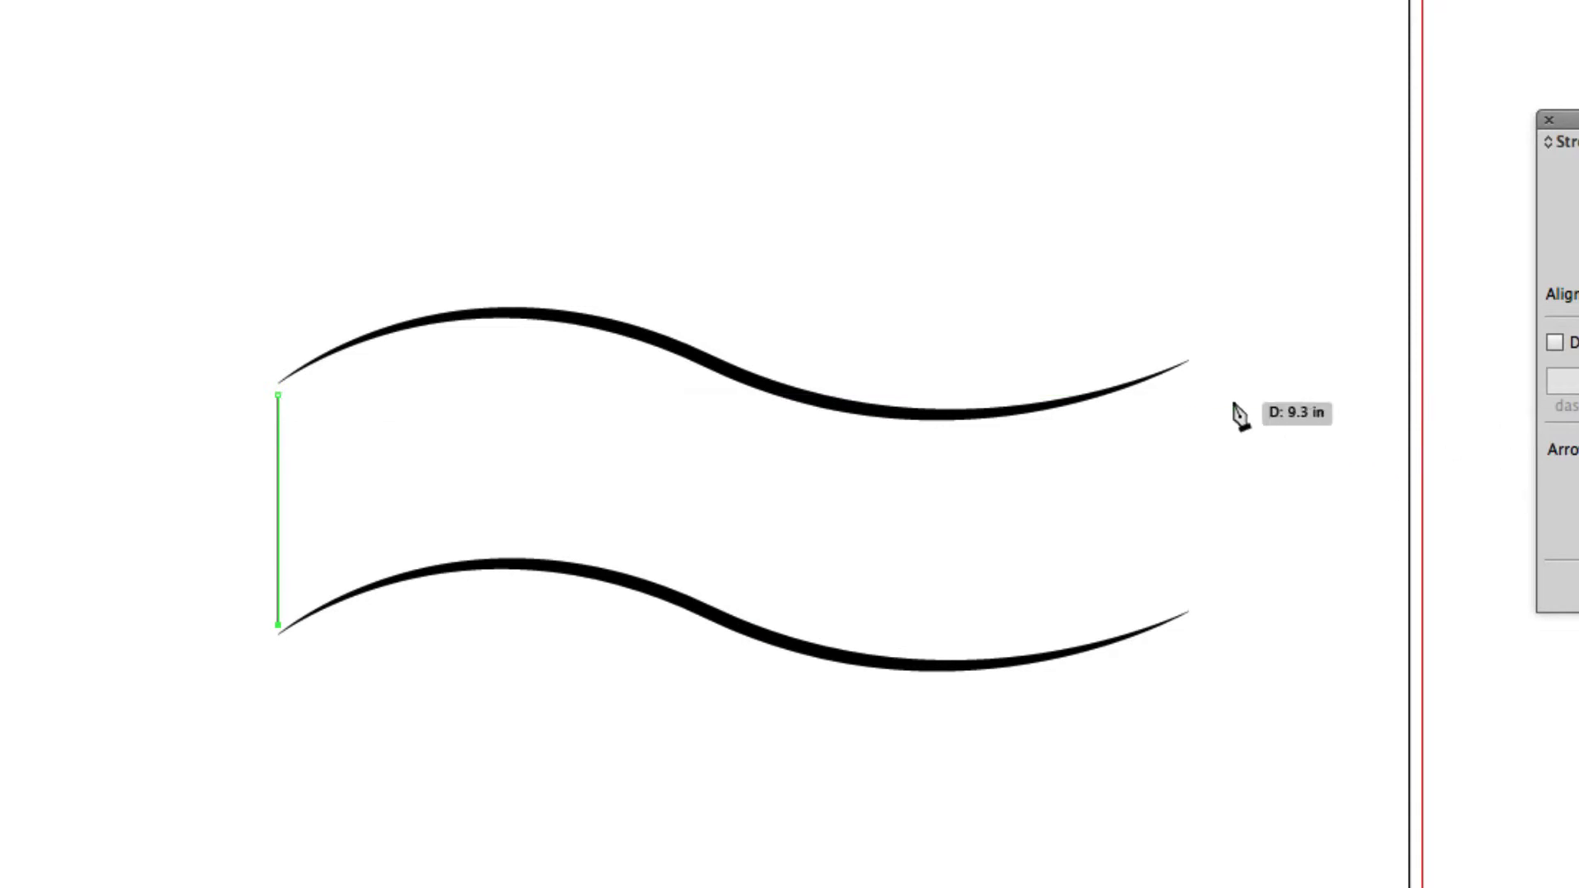
pyautogui.press('super+shift+a')
pyautogui.click(1190, 371)
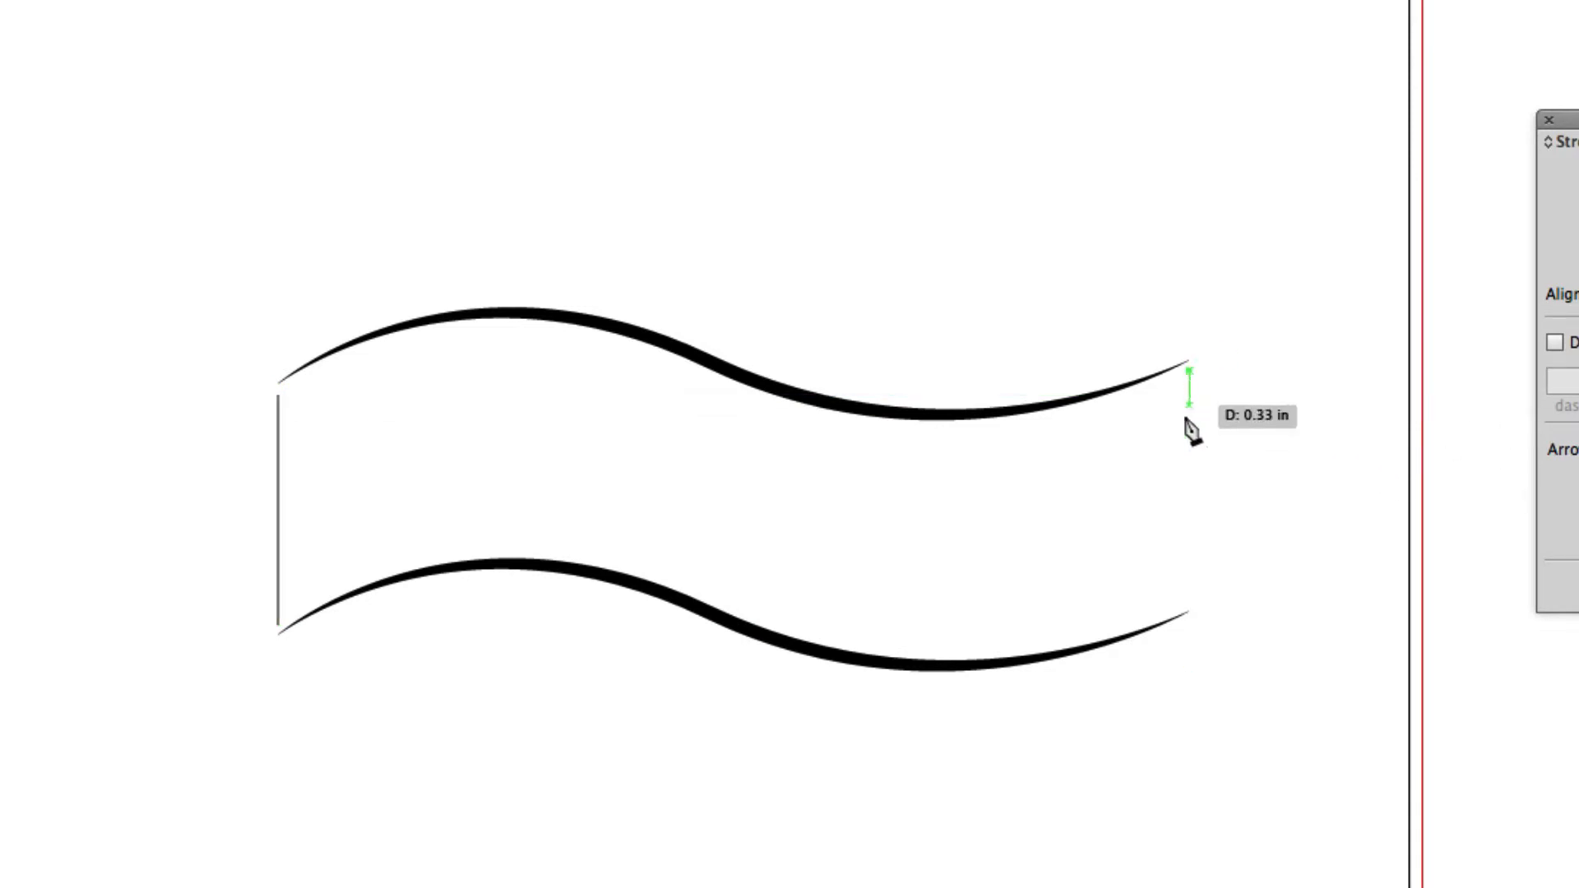
pyautogui.click(1190, 600)
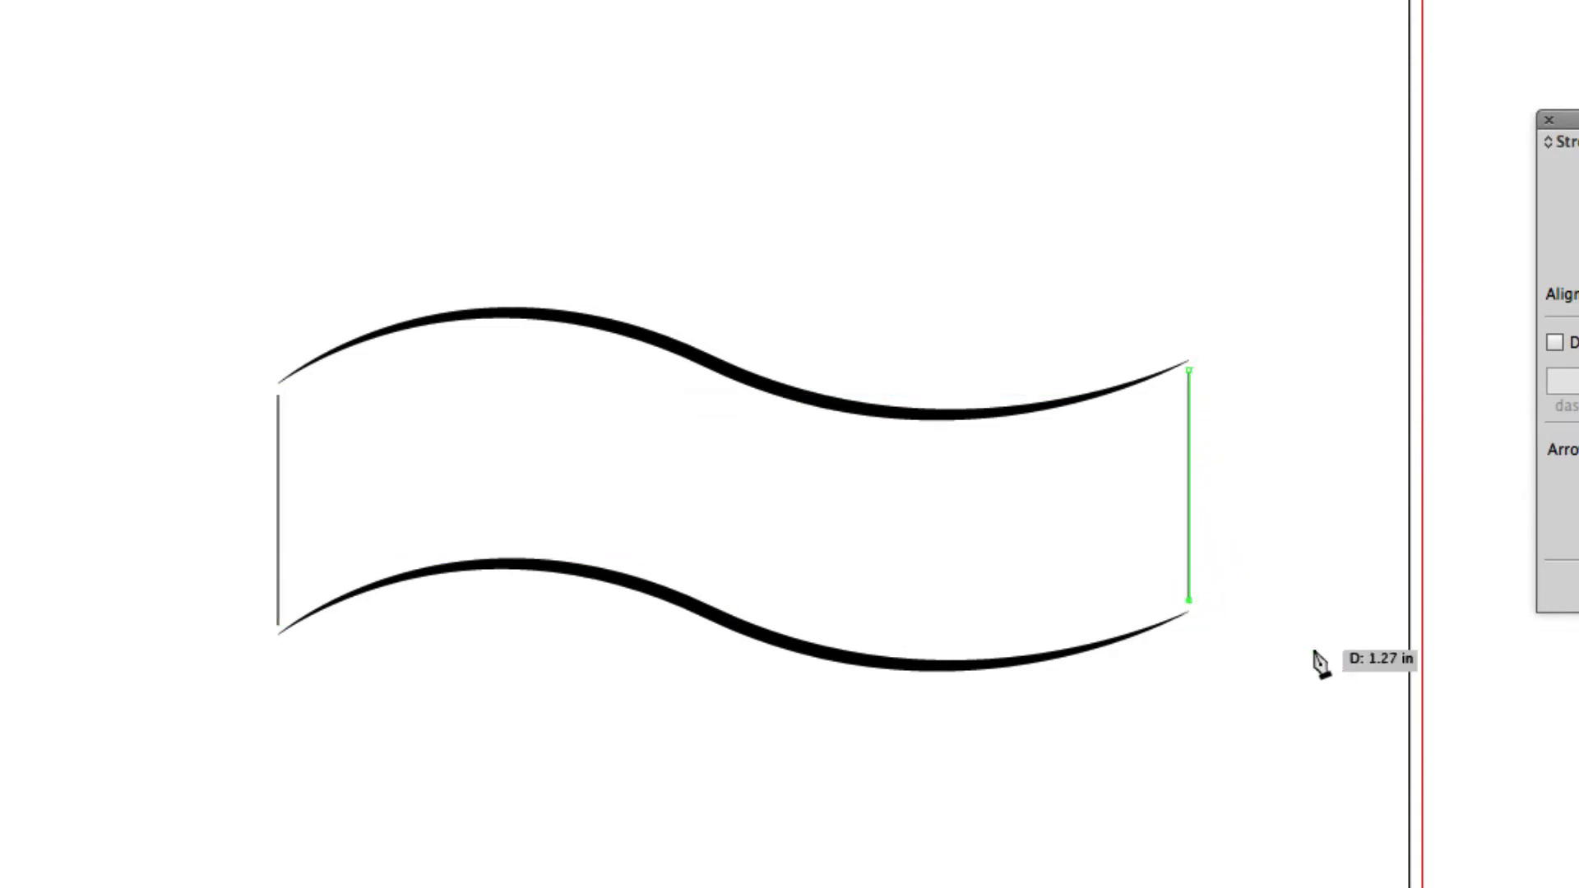
pyautogui.press('super+shift+a')
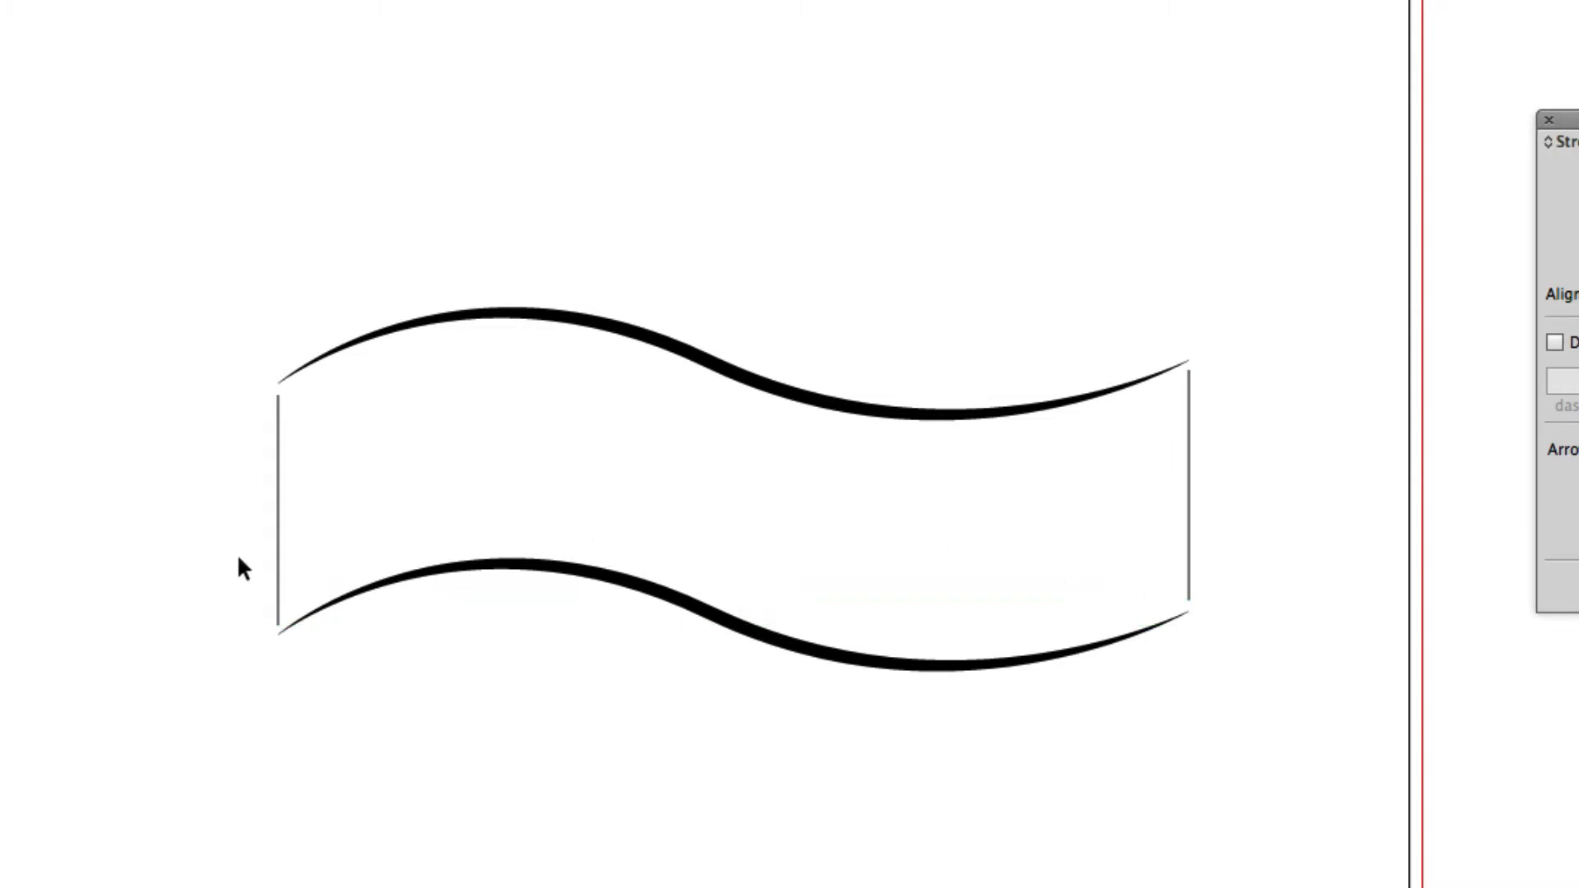
# Select both vertical end lines and set their stroke weight to 10 pt.
pyautogui.moveTo(368, 516); pyautogui.dragTo(1228, 544)
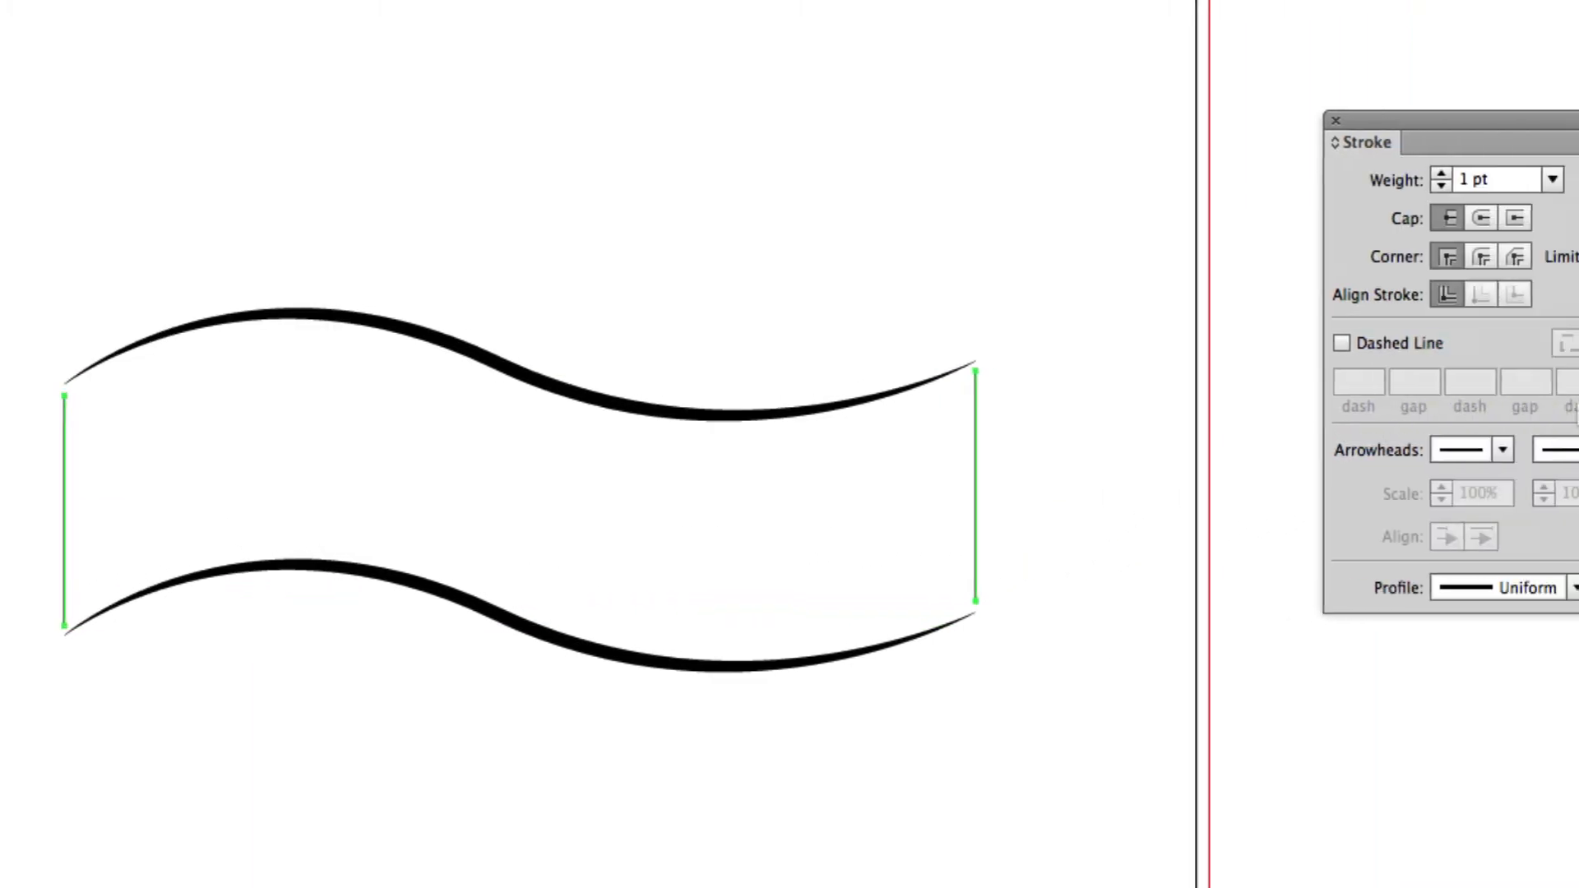
pyautogui.press('Up')
pyautogui.press('Up')
pyautogui.press('Up')
pyautogui.press('Up')
pyautogui.press('Up')
pyautogui.press('Up')
pyautogui.press('Up')
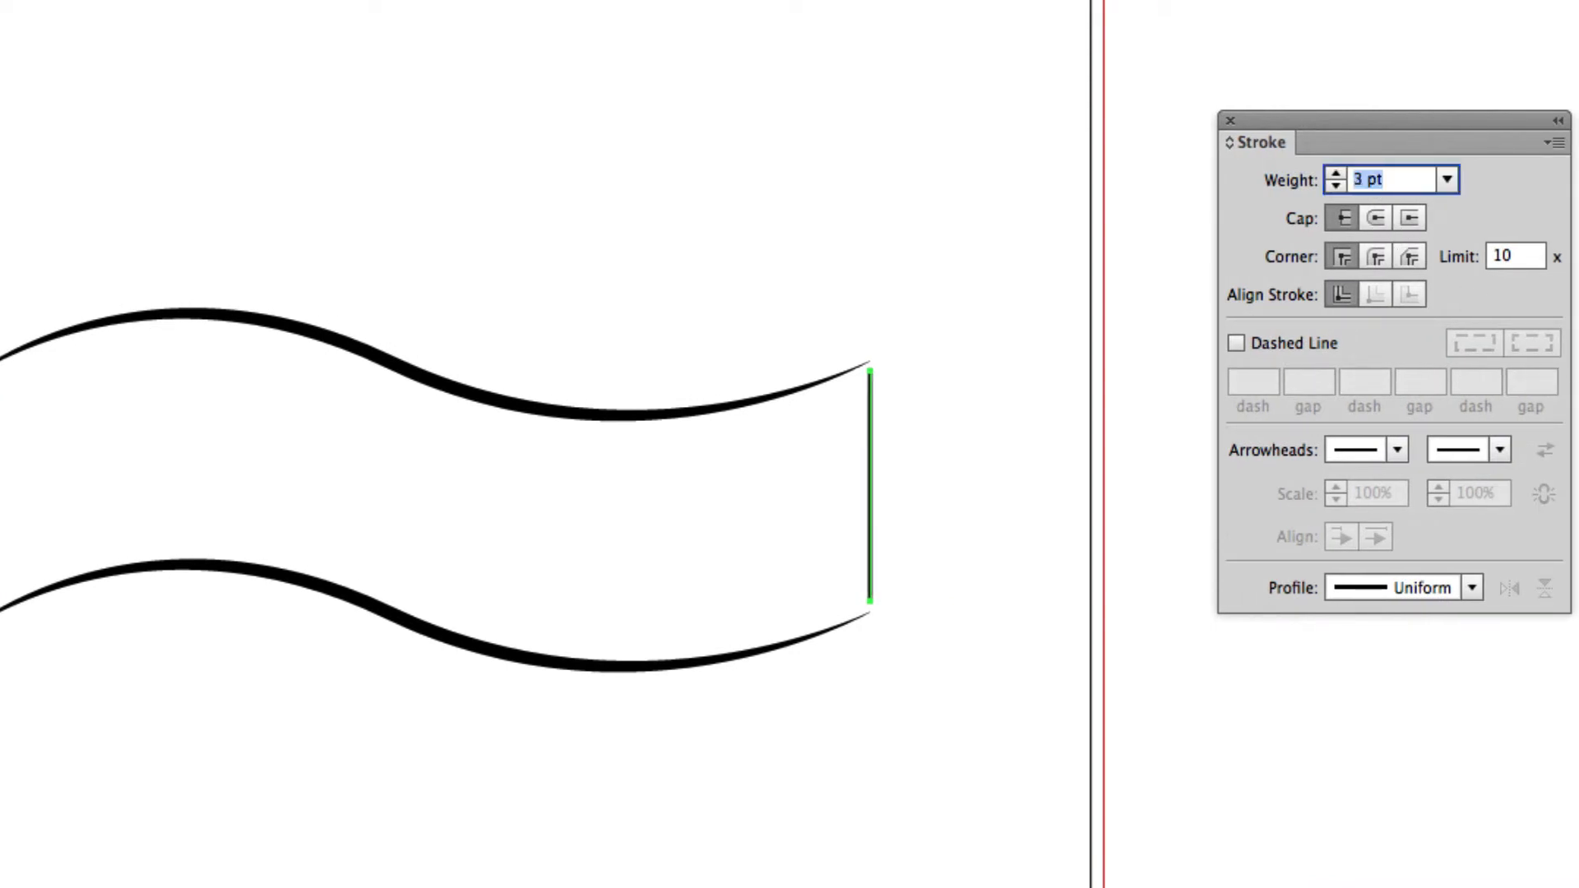
pyautogui.press('Up')
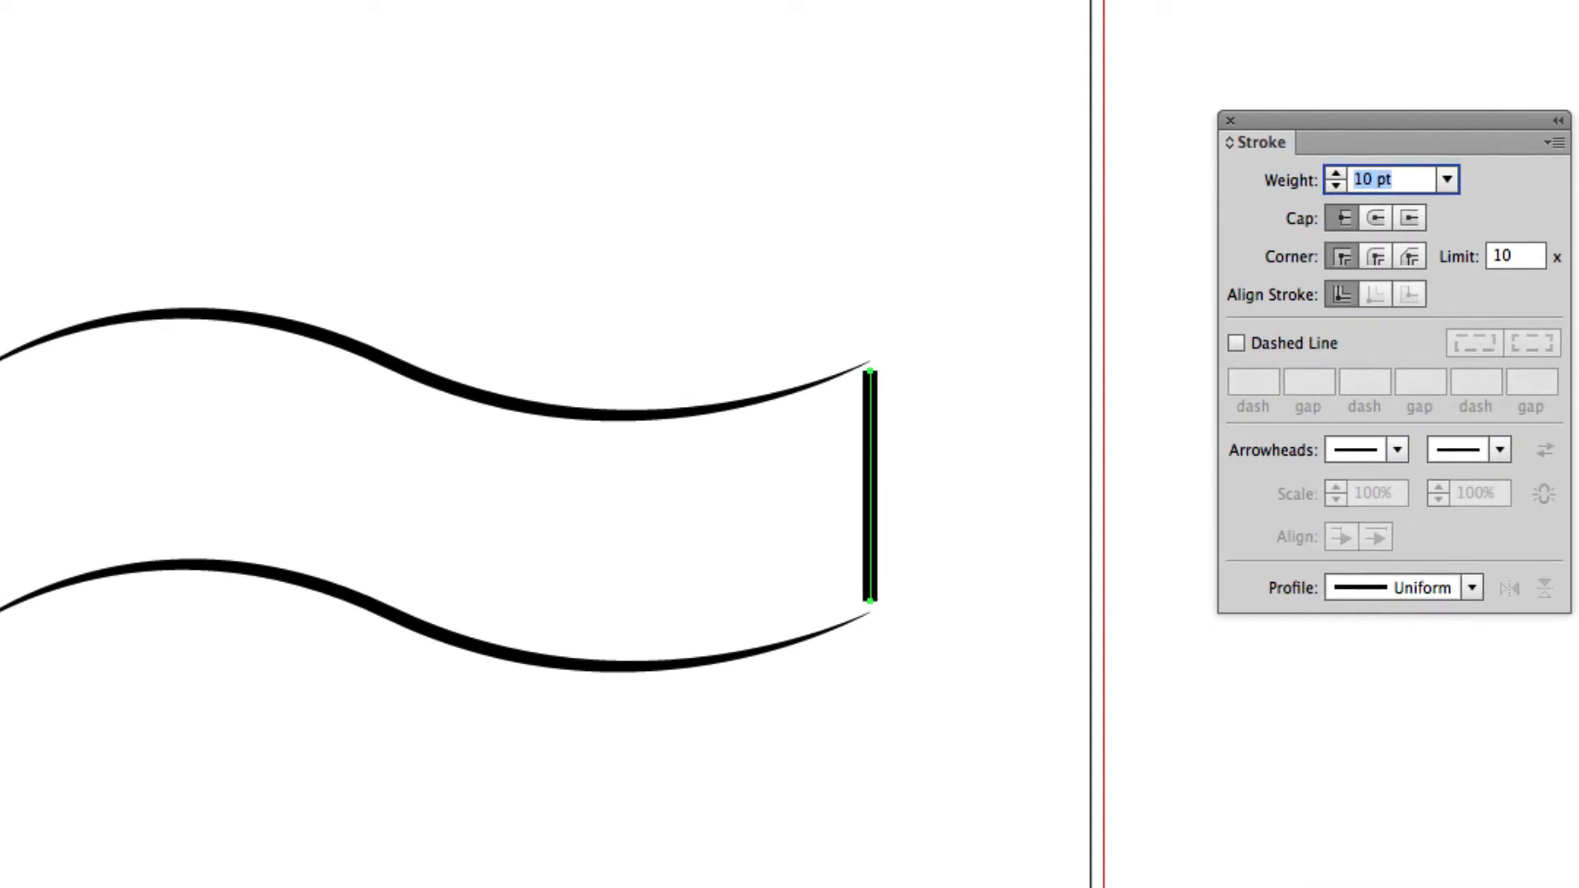
# Apply the lens-shaped Width Profile 1 to both vertical lines, set their stroke weight to 12 pt and deselect them.
pyautogui.click(1472, 587)
pyautogui.click(1395, 703)
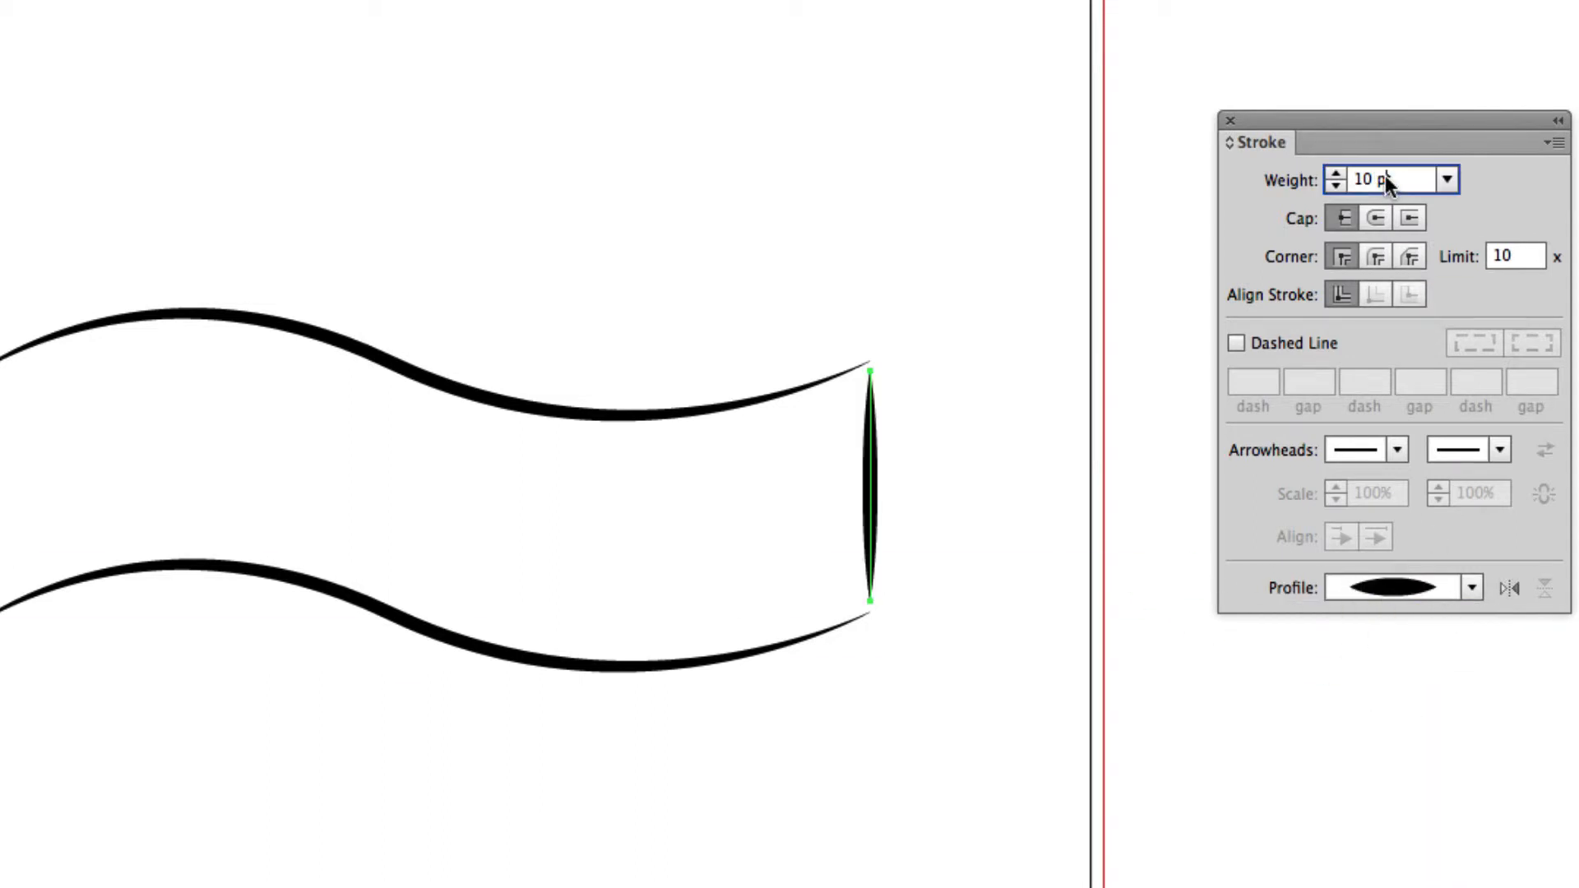
pyautogui.press('Up')
pyautogui.press('Up')
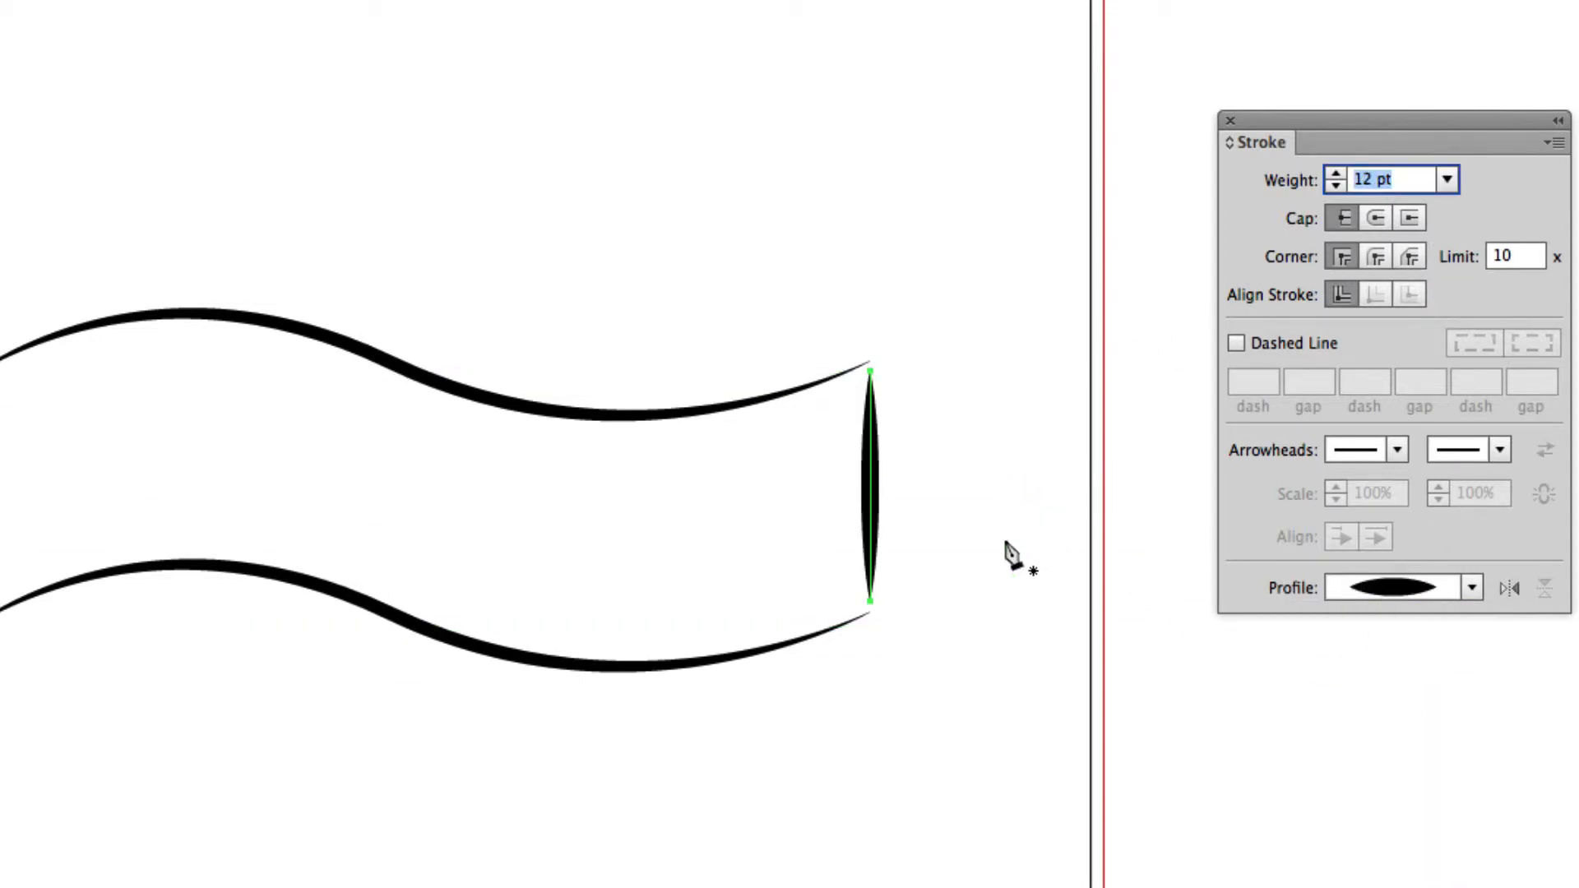
pyautogui.press('Return')
pyautogui.press('super+shift+a')
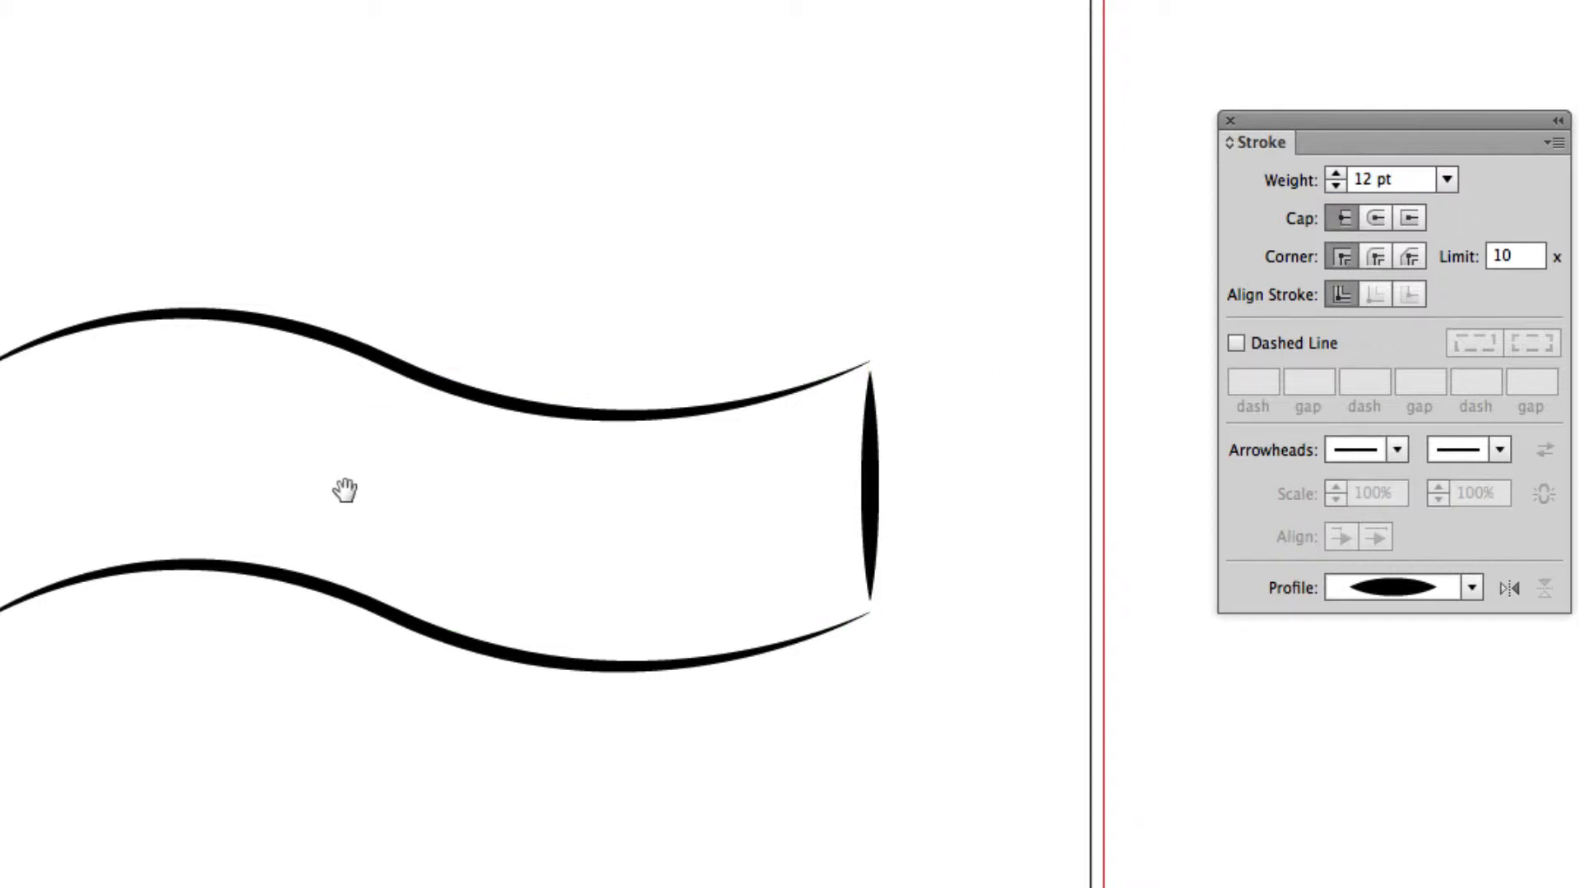
# Draw an angled two-segment ribbon fold from the banner's upper right corner, back up over the banner and out to the upper right.
pyautogui.moveTo(344, 490); pyautogui.dragTo(574, 525)
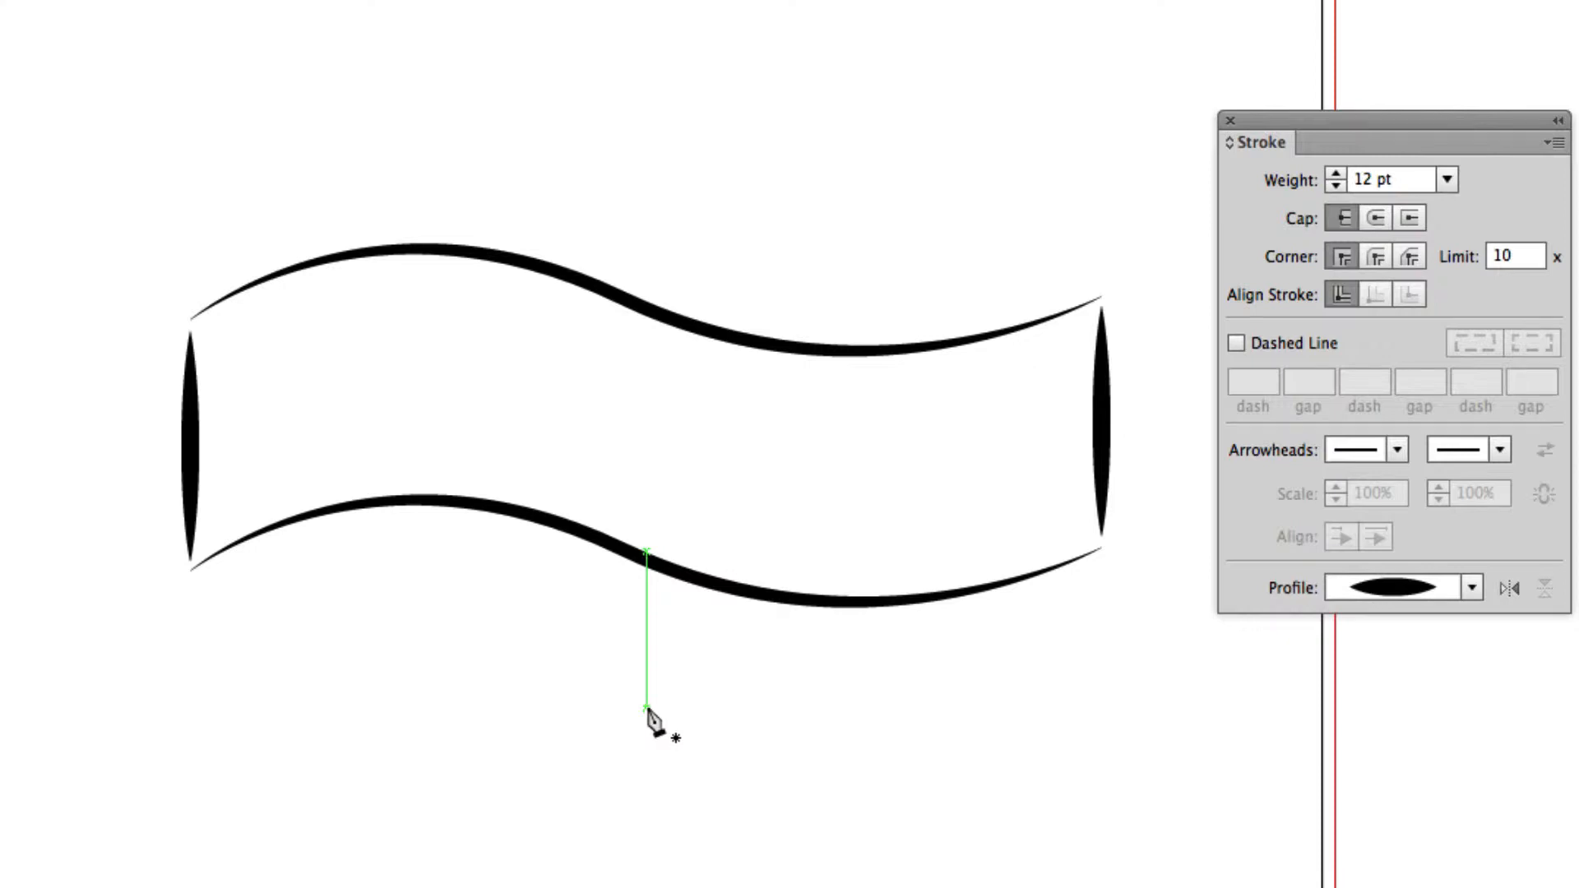
pyautogui.moveTo(881, 452); pyautogui.dragTo(707, 488)
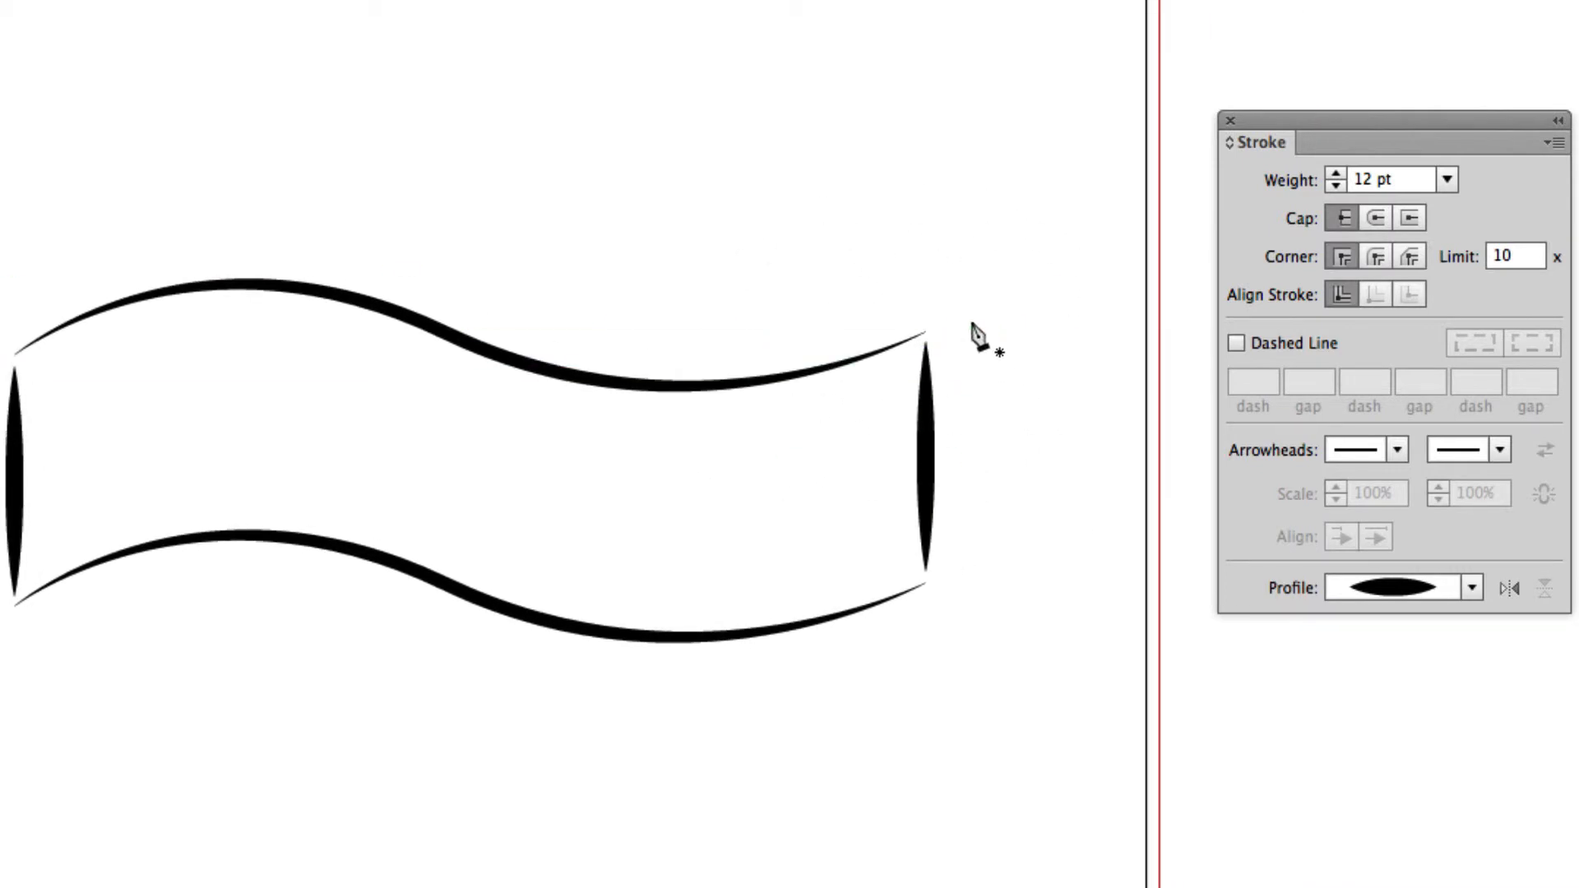
pyautogui.moveTo(868, 154); pyautogui.dragTo(816, 279)
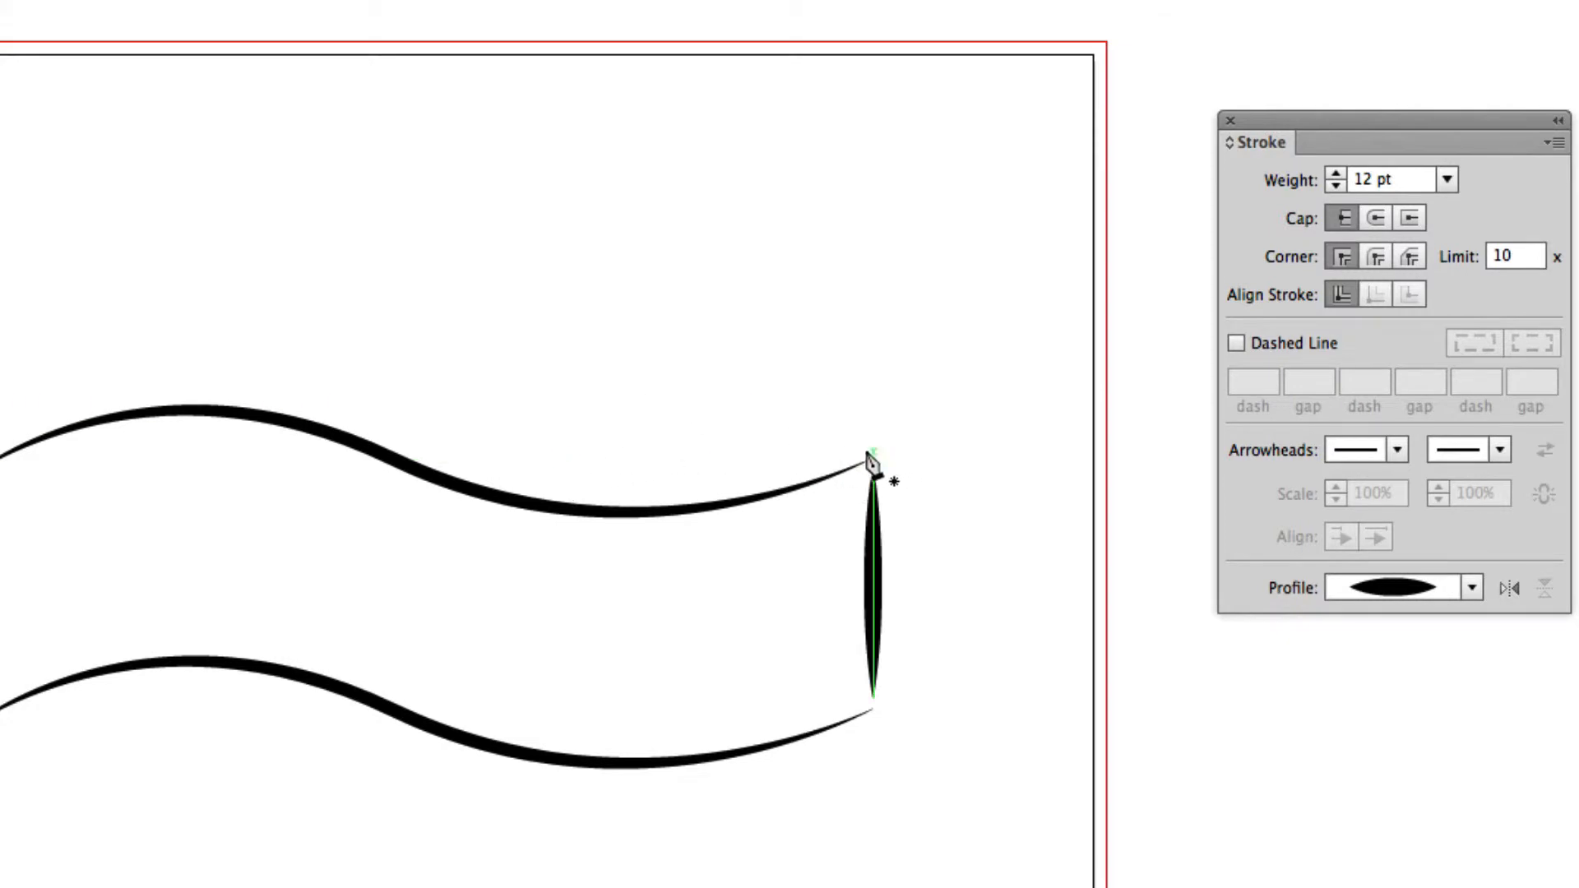
pyautogui.click(864, 450)
pyautogui.click(664, 345)
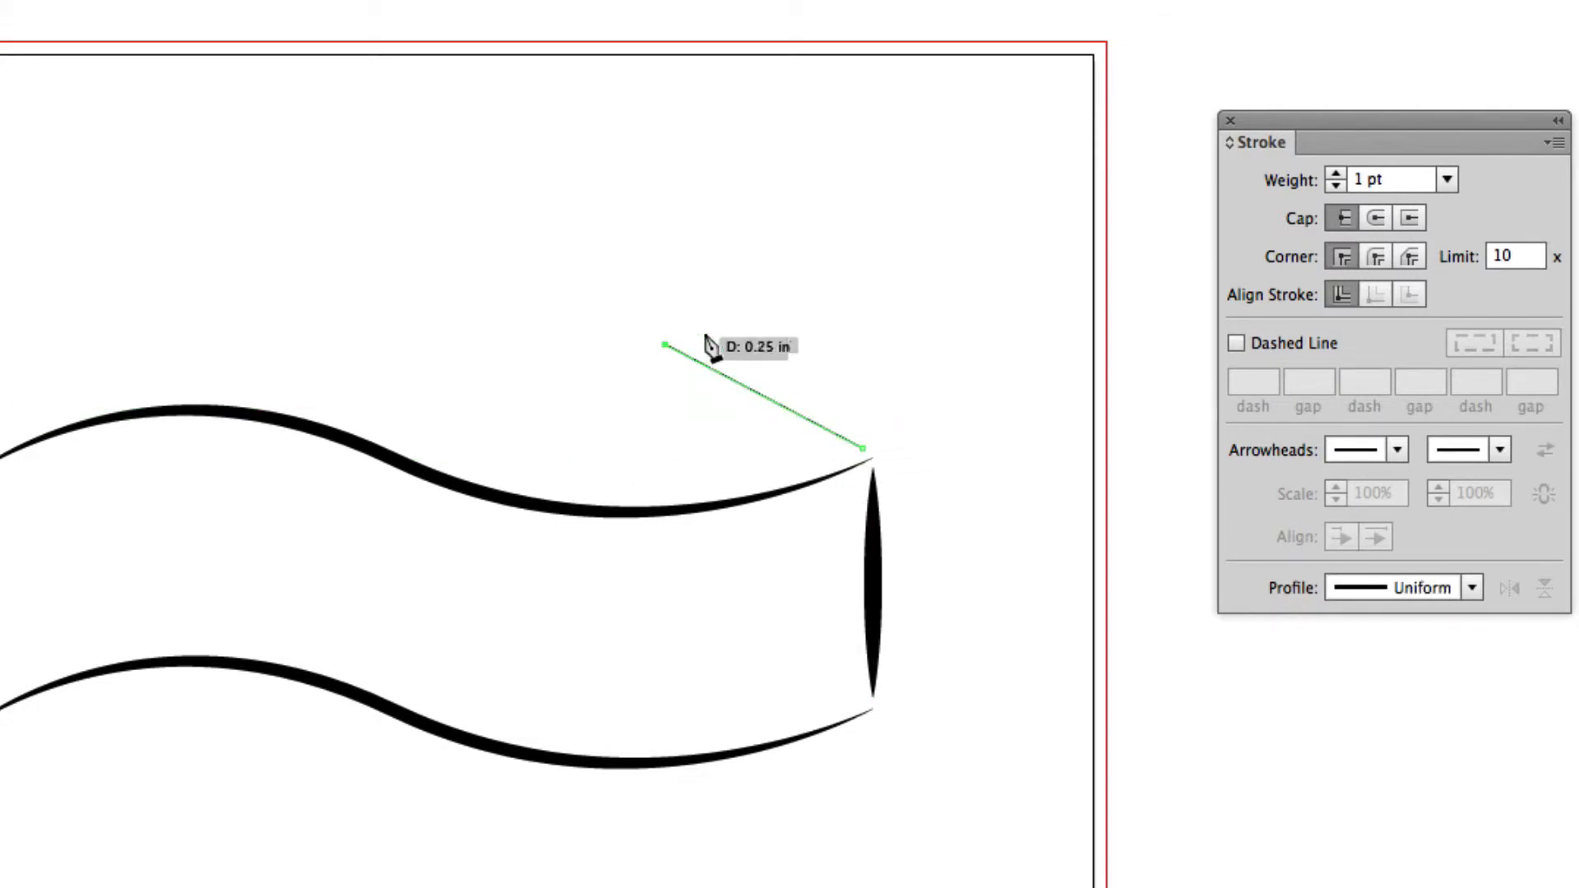
pyautogui.click(991, 222)
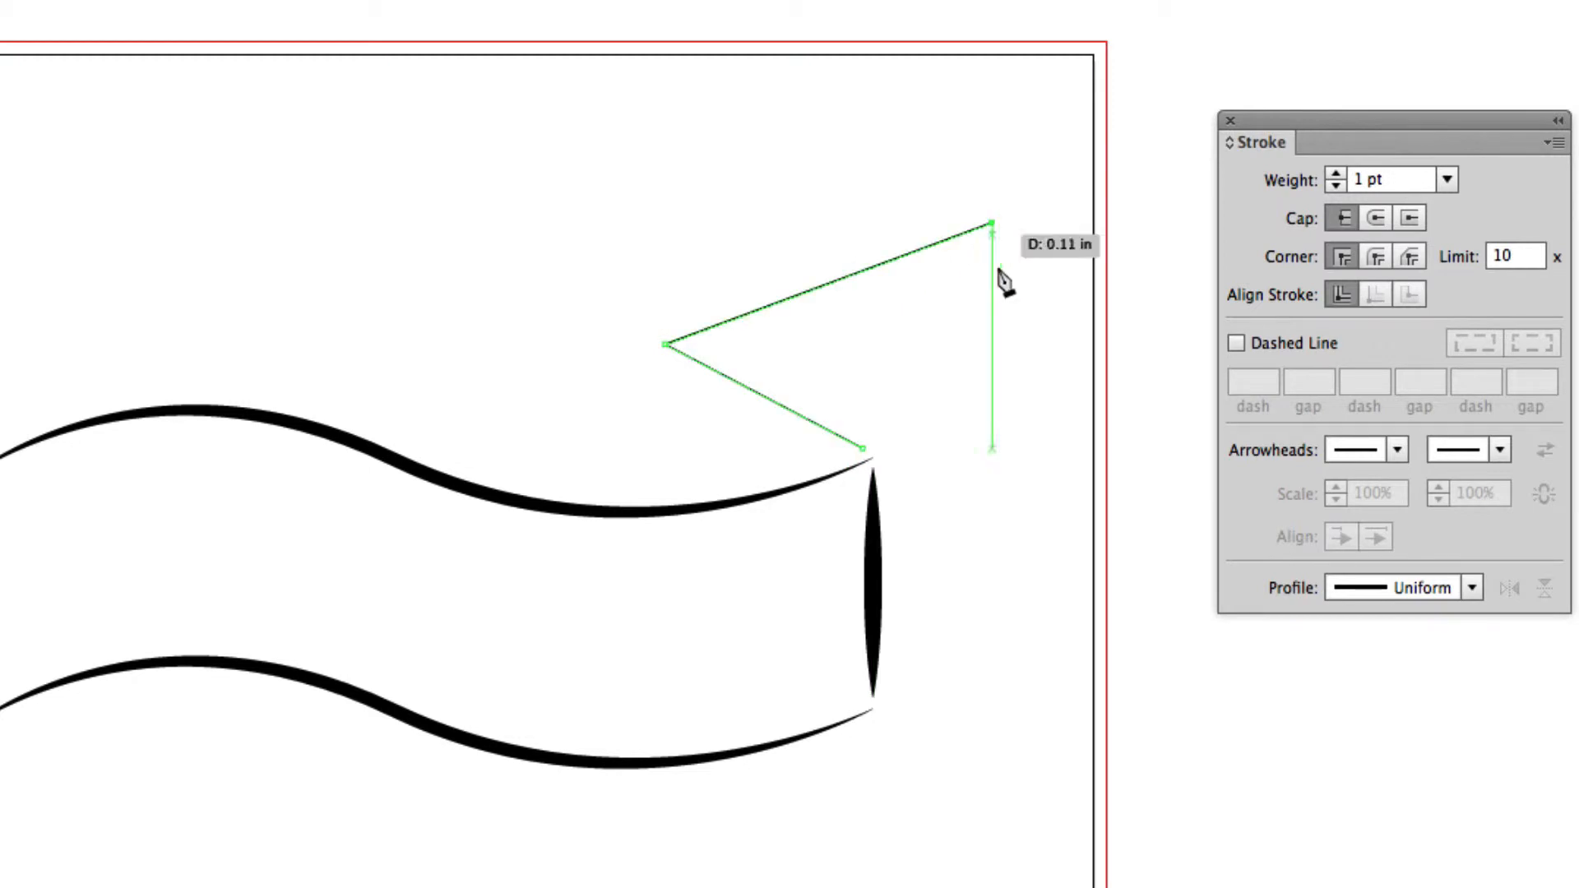
pyautogui.keyDown('super'); pyautogui.click(1020, 580); pyautogui.keyUp('super')
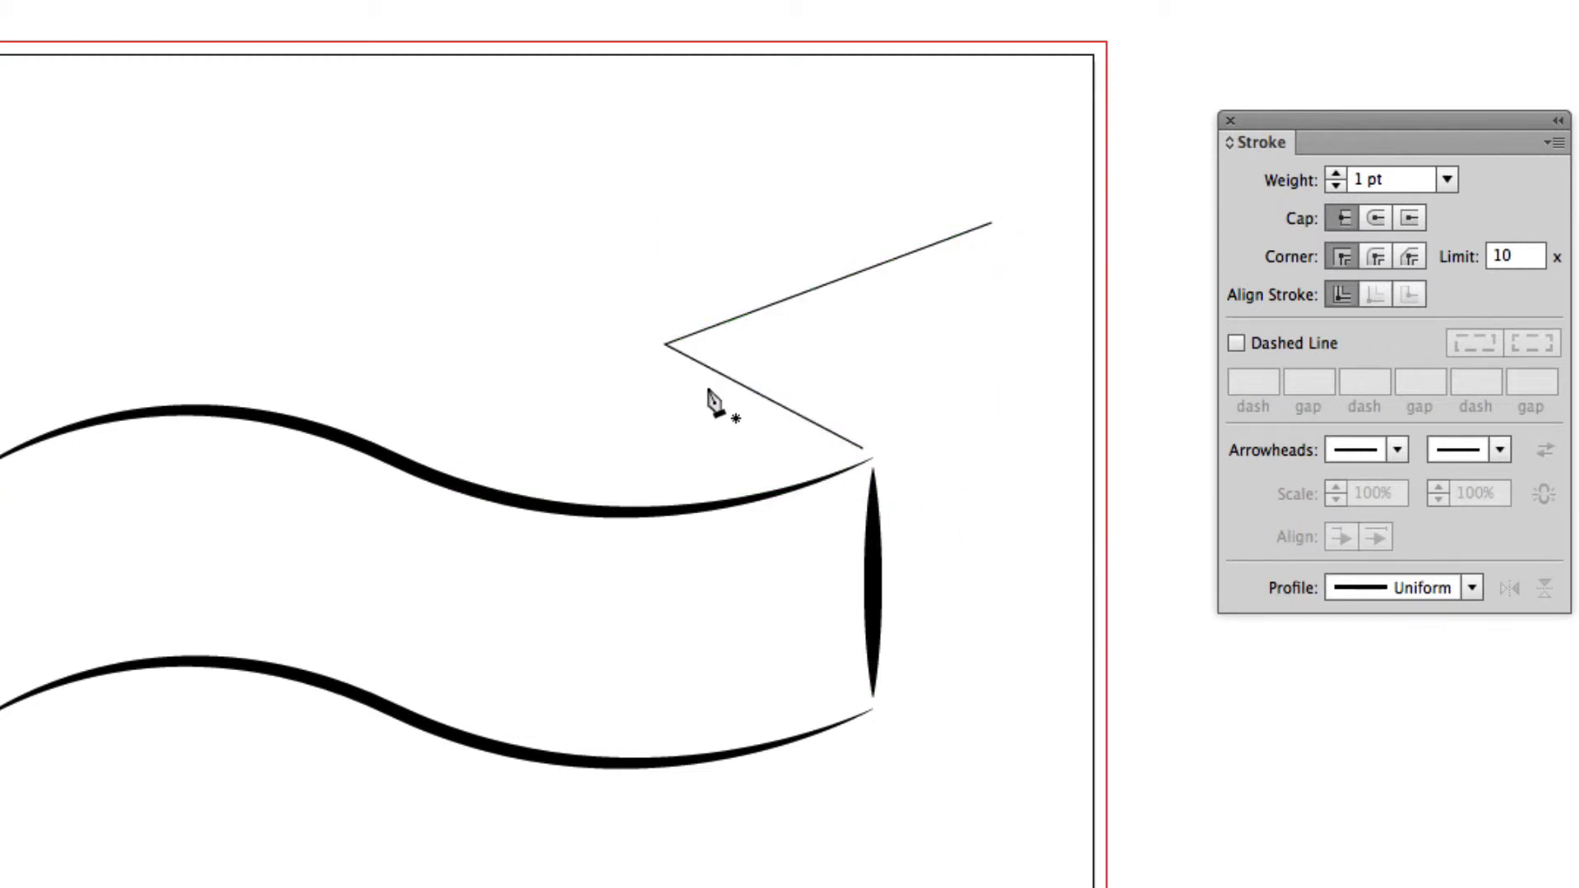
# Give the angled fold path a 6 pt stroke with the lens-shaped Width Profile 1, and deselect it.
pyautogui.moveTo(736, 274); pyautogui.dragTo(752, 322)
pyautogui.click(1394, 176)
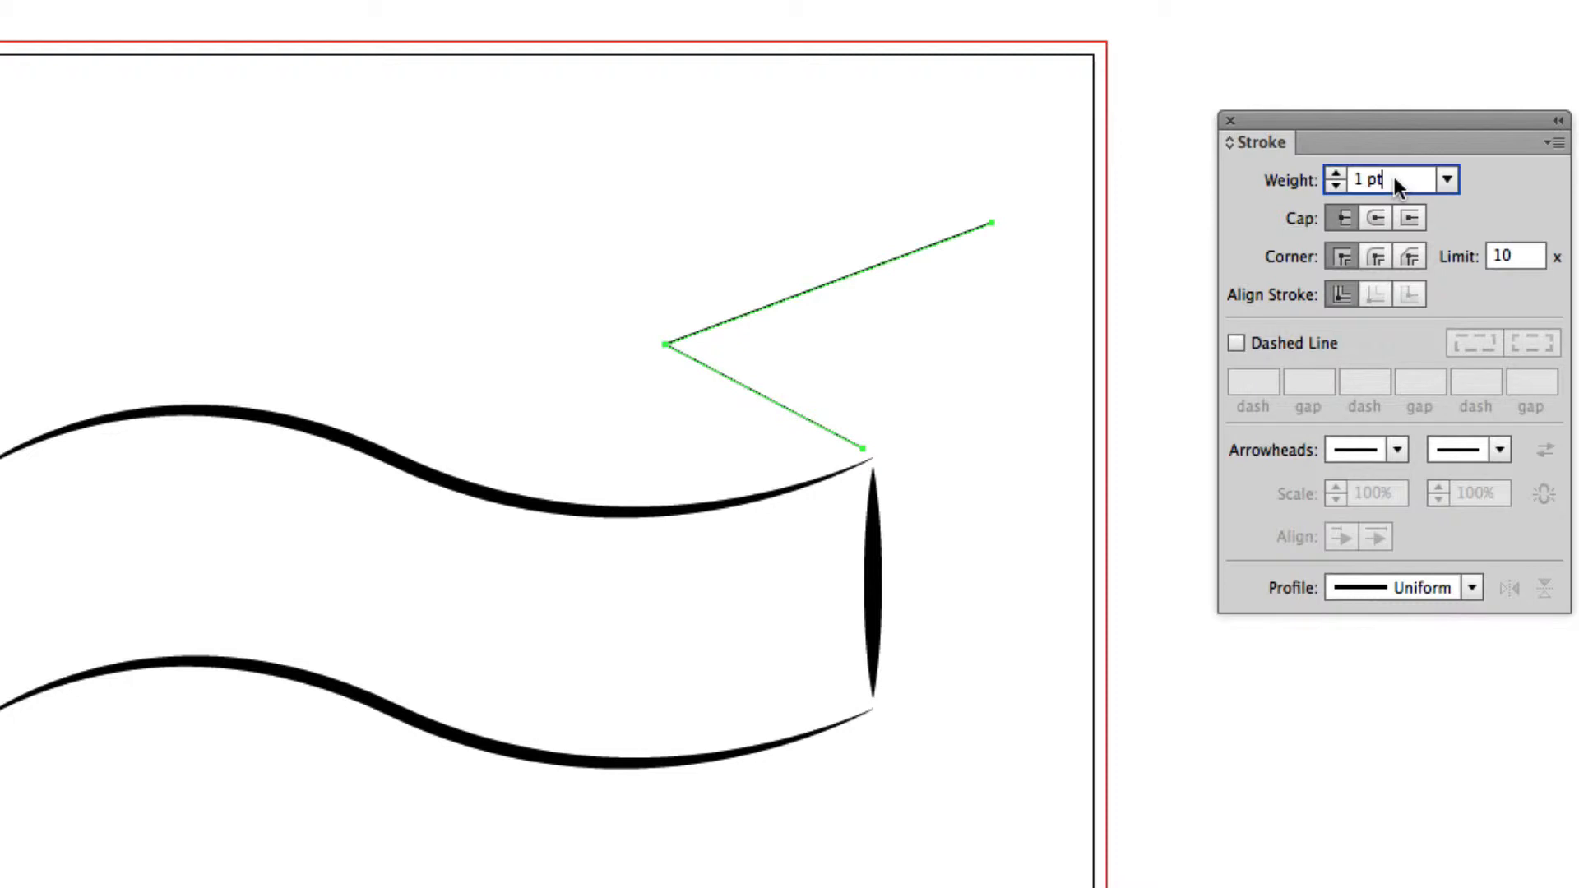
pyautogui.write('6')
pyautogui.press('Return')
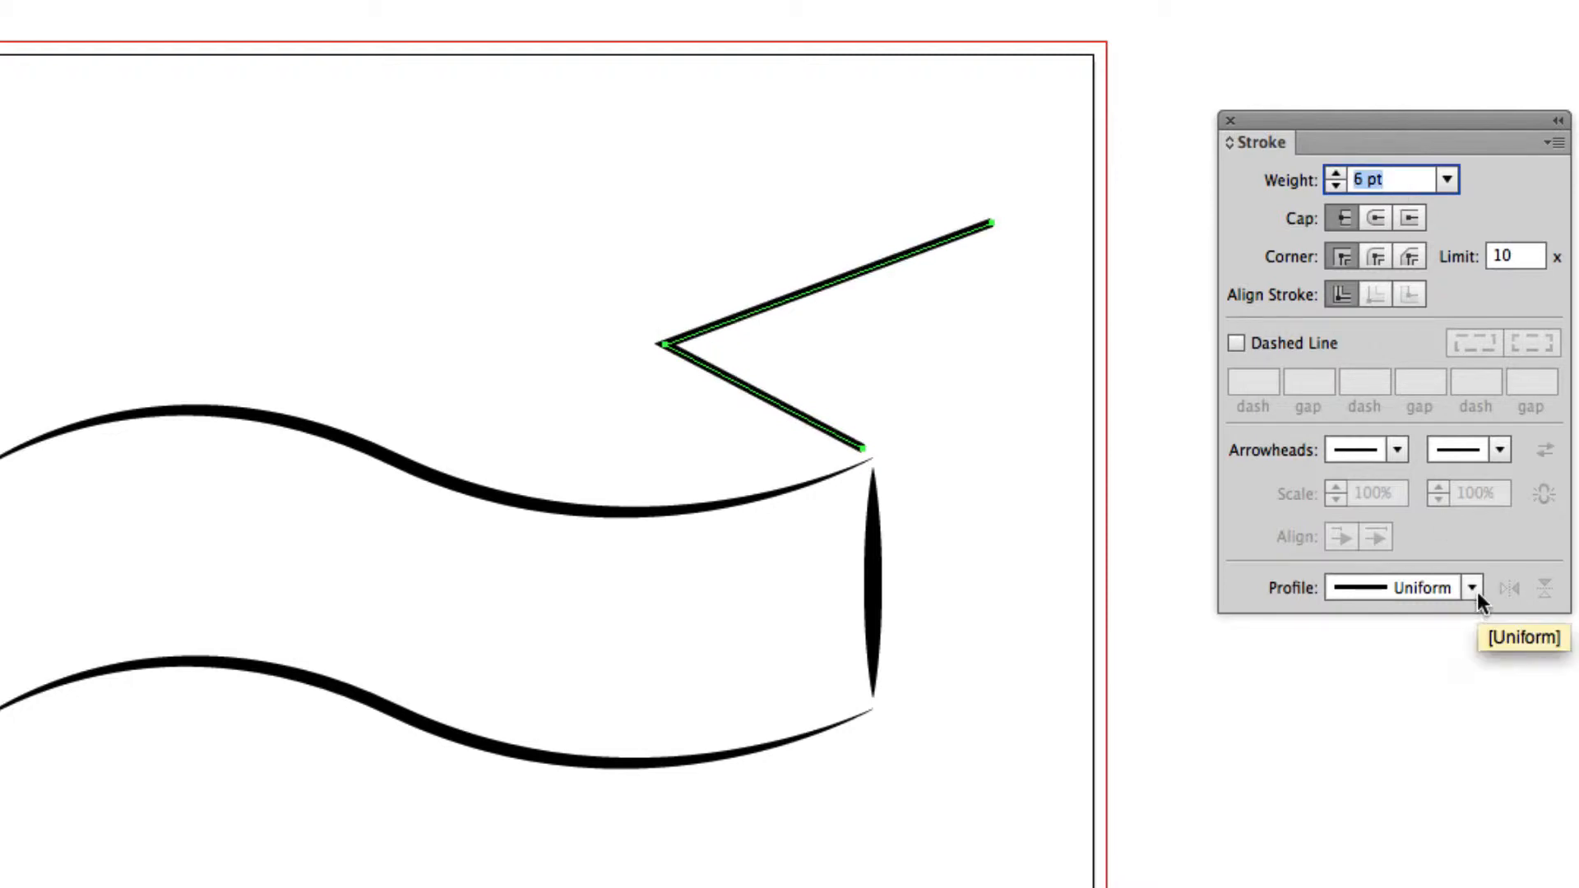
pyautogui.click(1472, 587)
pyautogui.click(1405, 675)
pyautogui.keyDown('super'); pyautogui.click(1403, 677); pyautogui.keyUp('super')
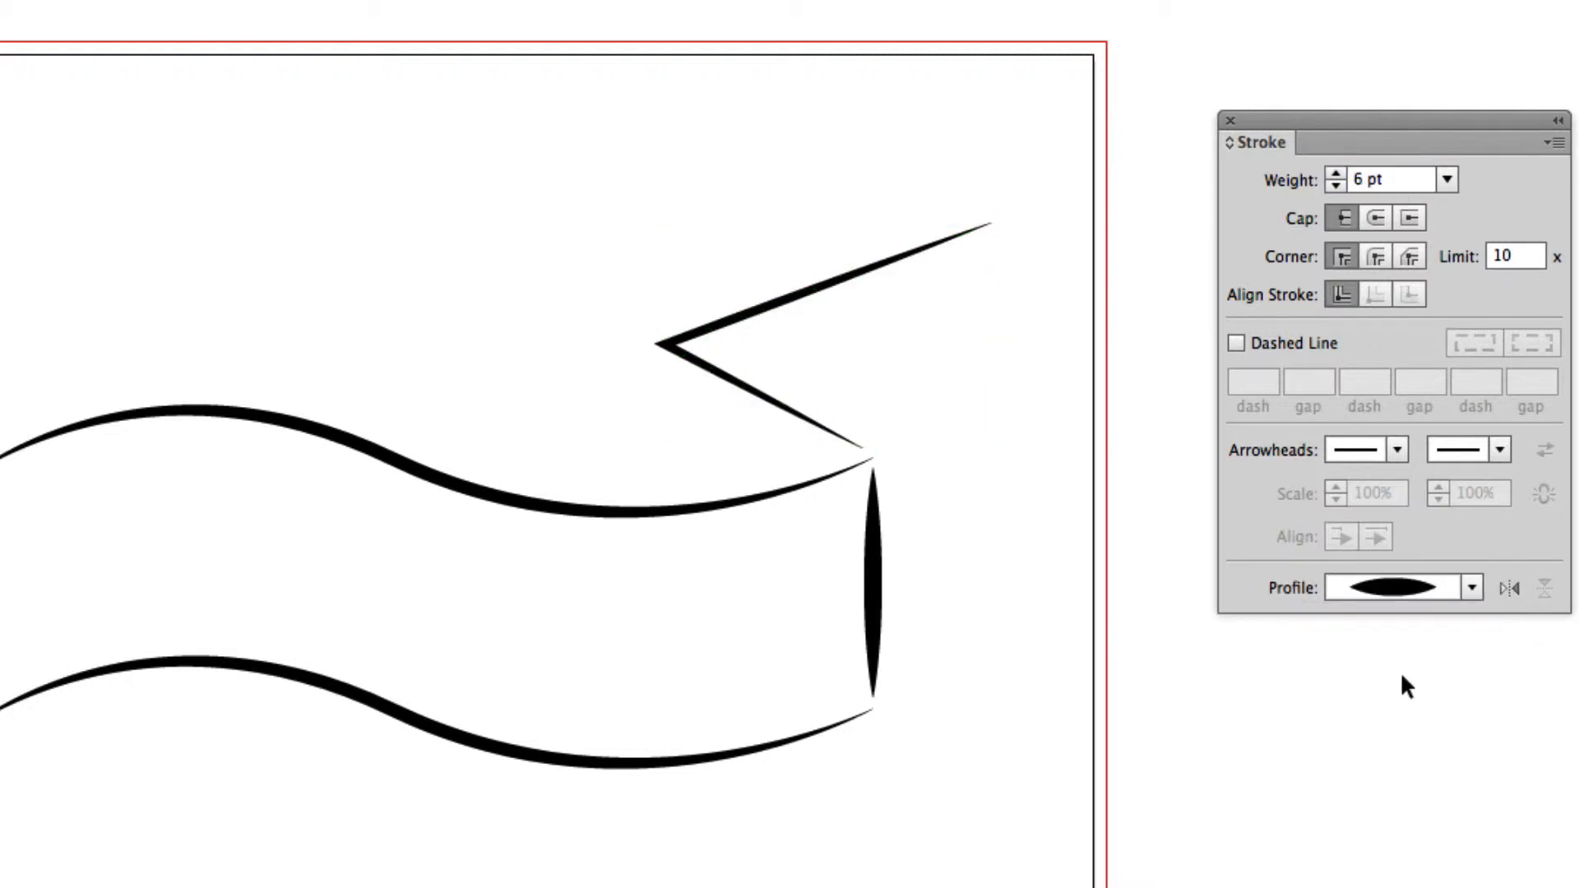
# Draw a short line from the fold's corner down to the banner's upper wave, with a 6 pt stroke and the lens-shaped Width Profile 1.
pyautogui.click(658, 347)
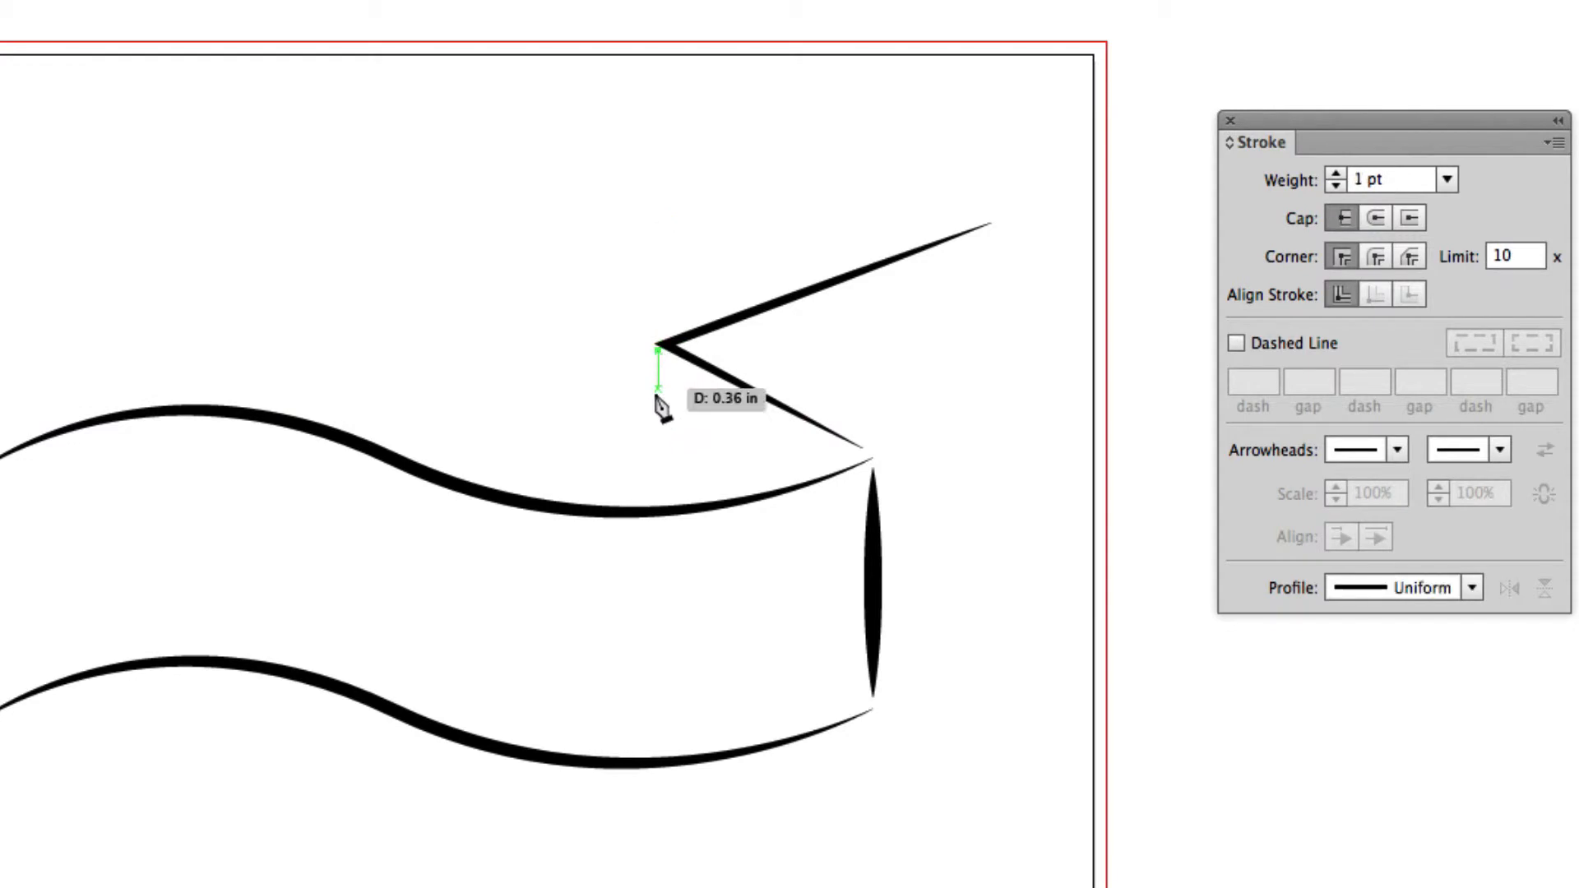
pyautogui.click(664, 504)
pyautogui.click(1383, 181)
pyautogui.write('2')
pyautogui.press('Return')
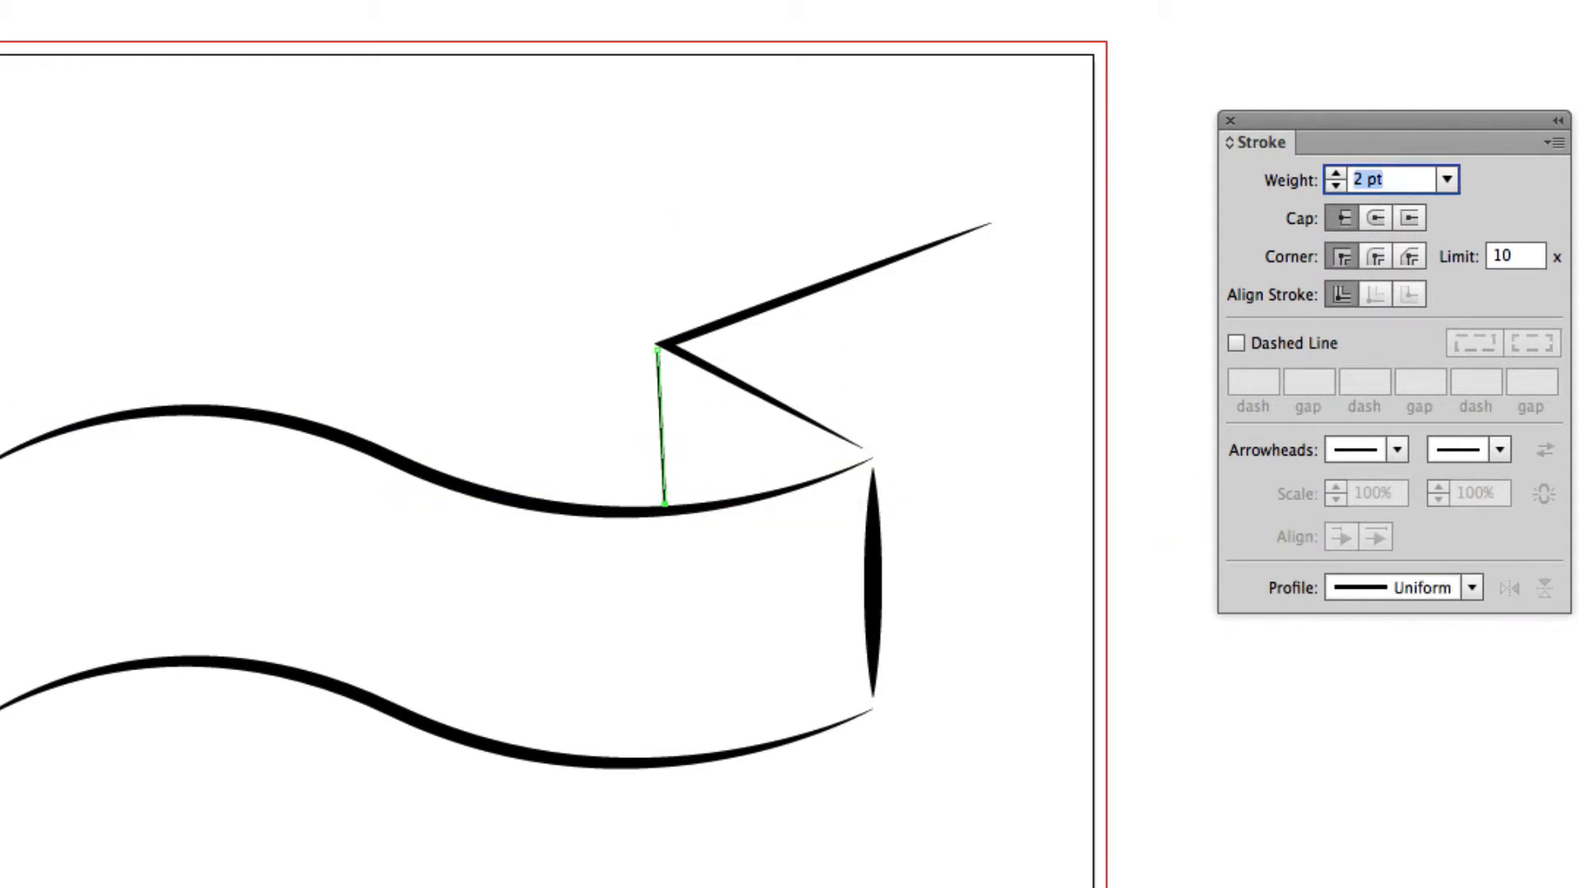
pyautogui.write('5')
pyautogui.press('Return')
pyautogui.click(1472, 588)
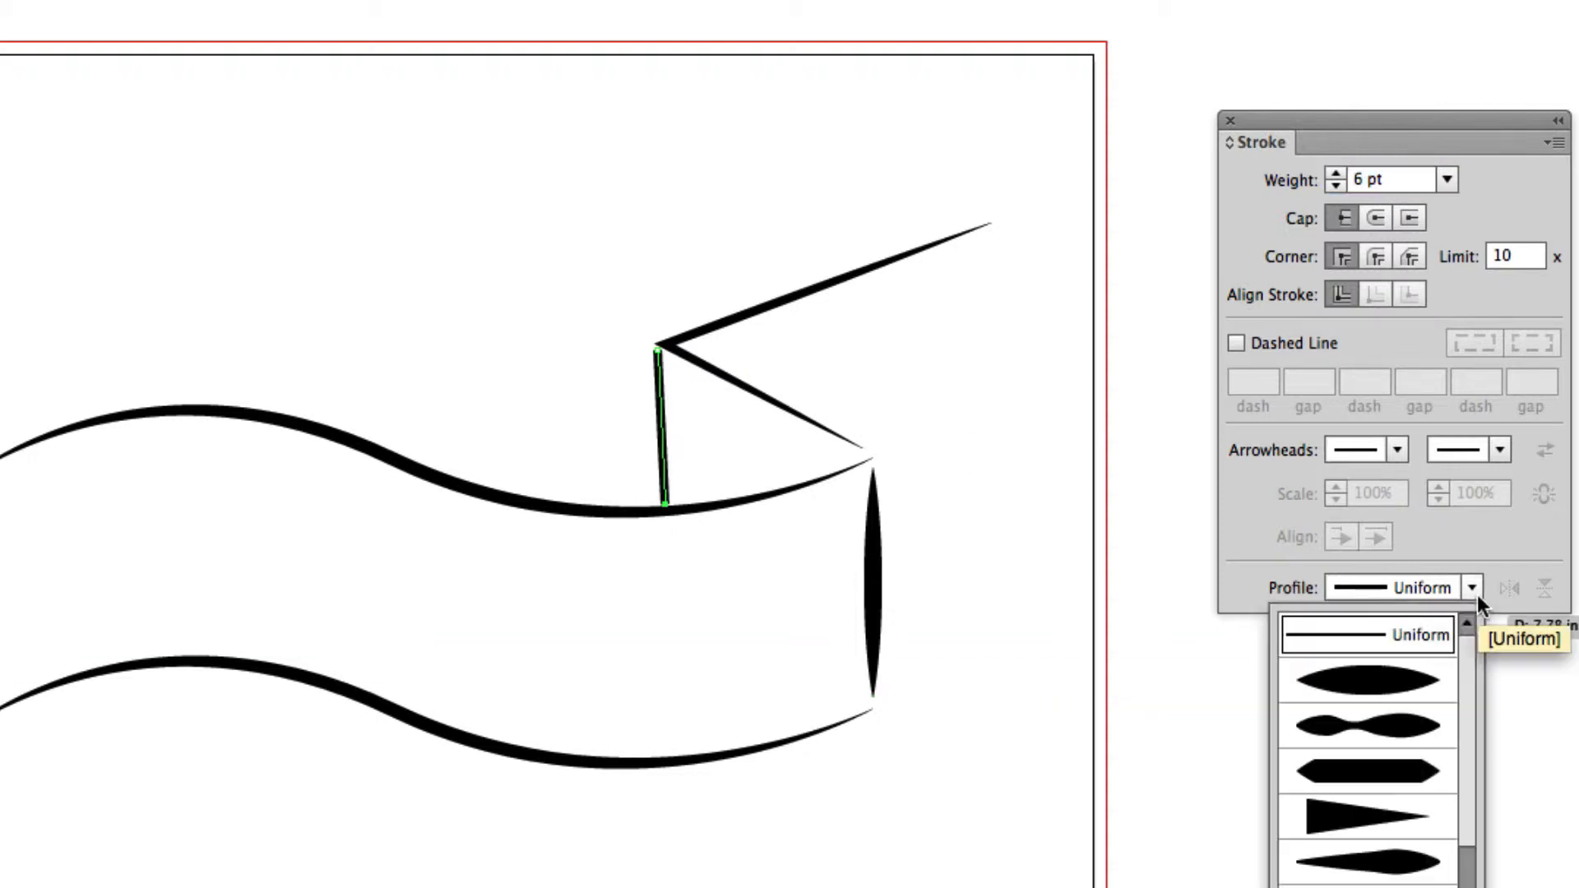
pyautogui.click(1416, 770)
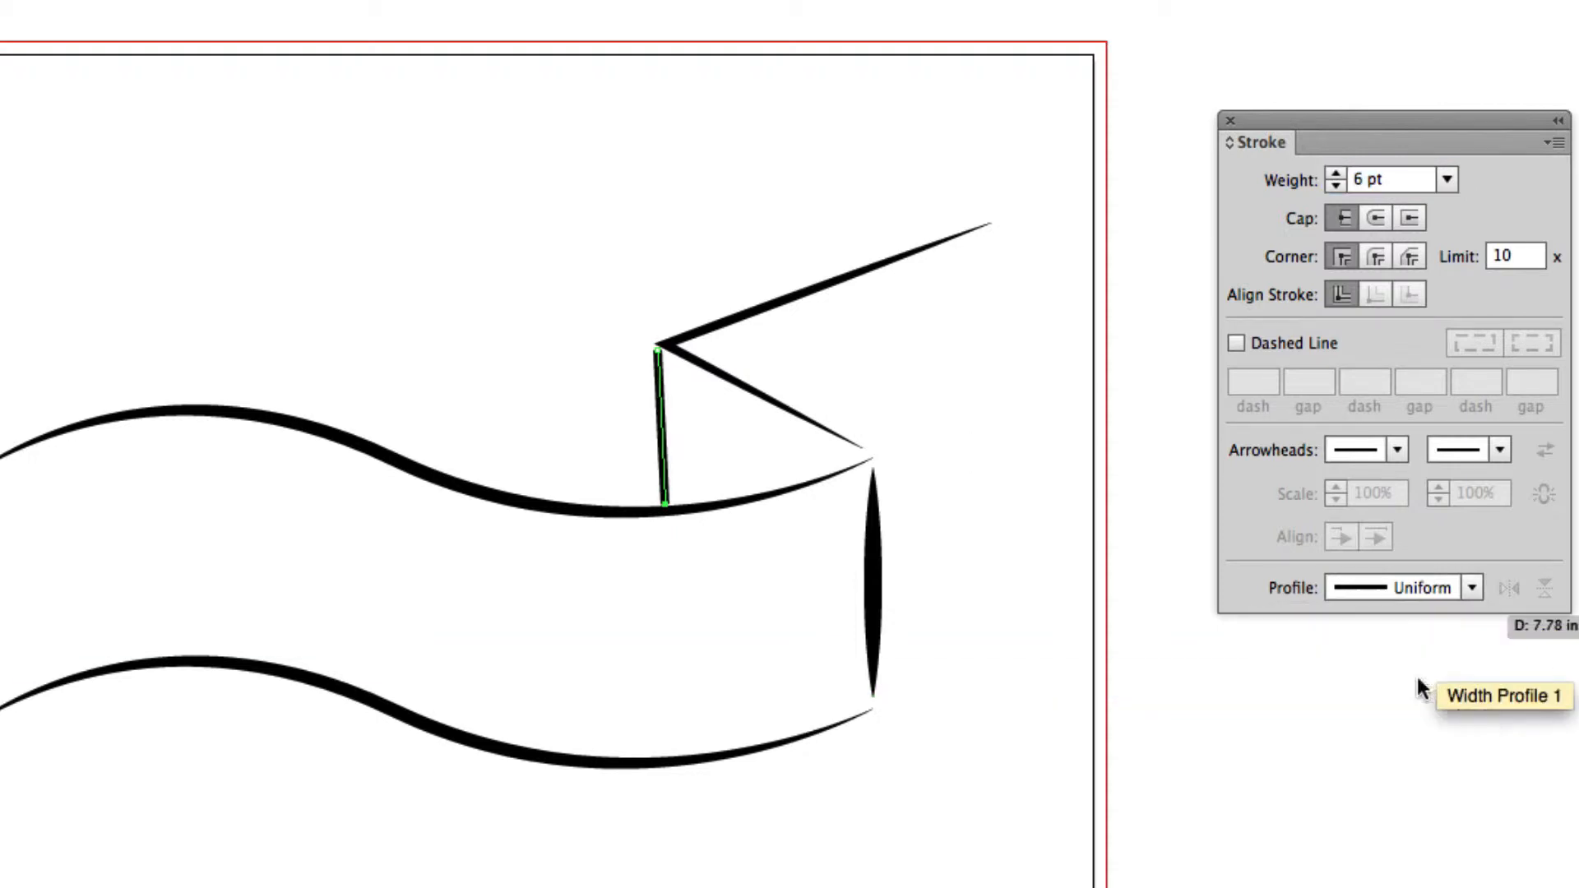
# Extend the fold path from its outer end into a notched ribbon tail that returns to the banner's right edge, and deselect it.
pyautogui.click(994, 223)
pyautogui.click(938, 362)
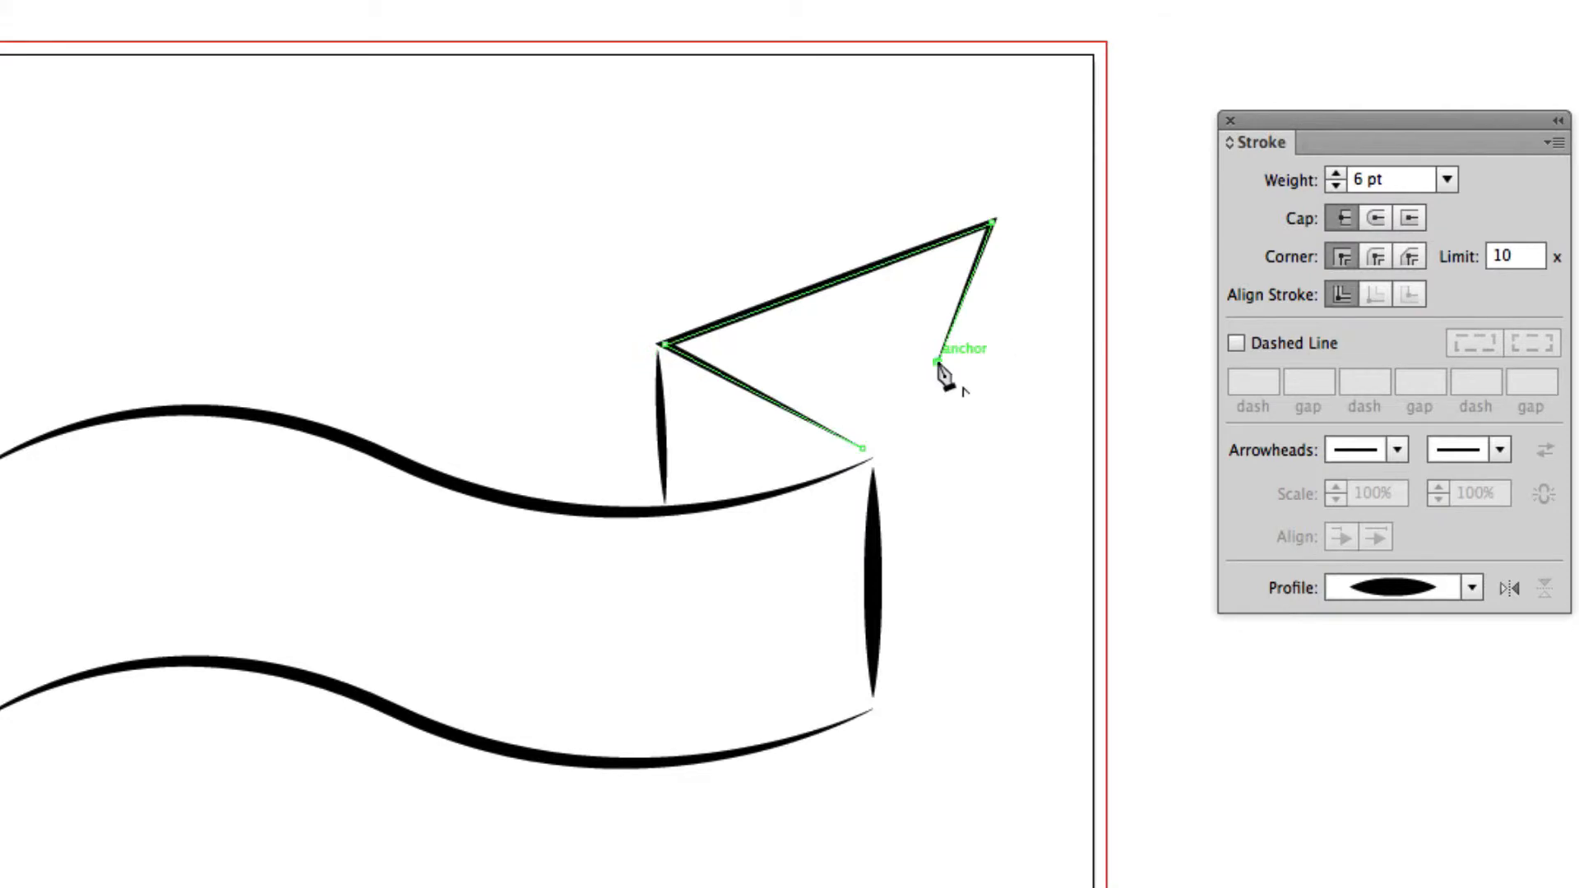
pyautogui.click(1021, 468)
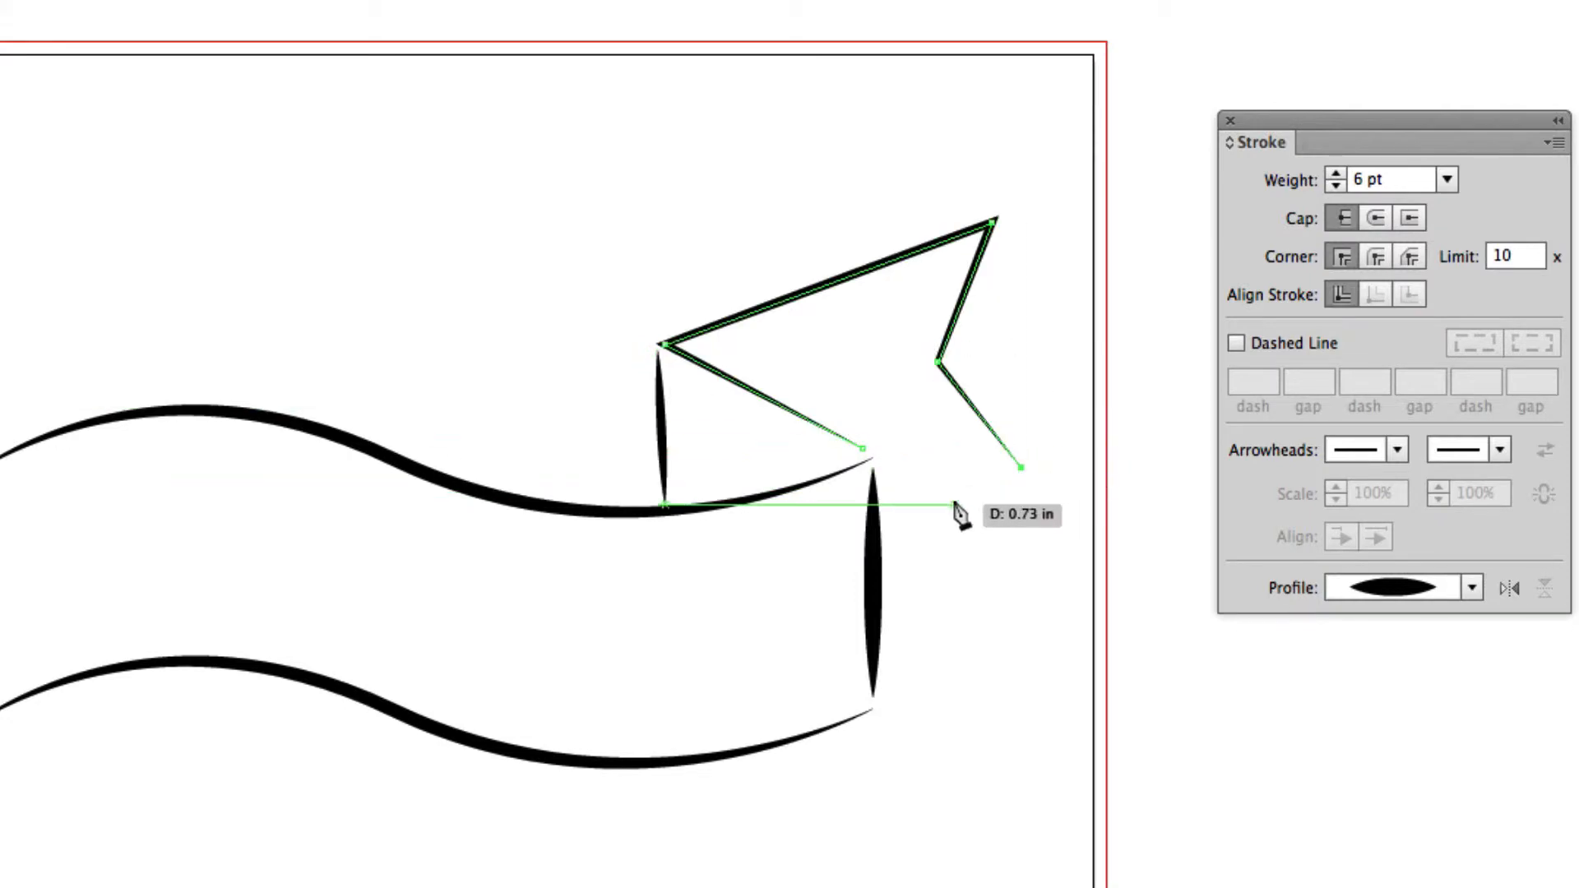
pyautogui.click(881, 527)
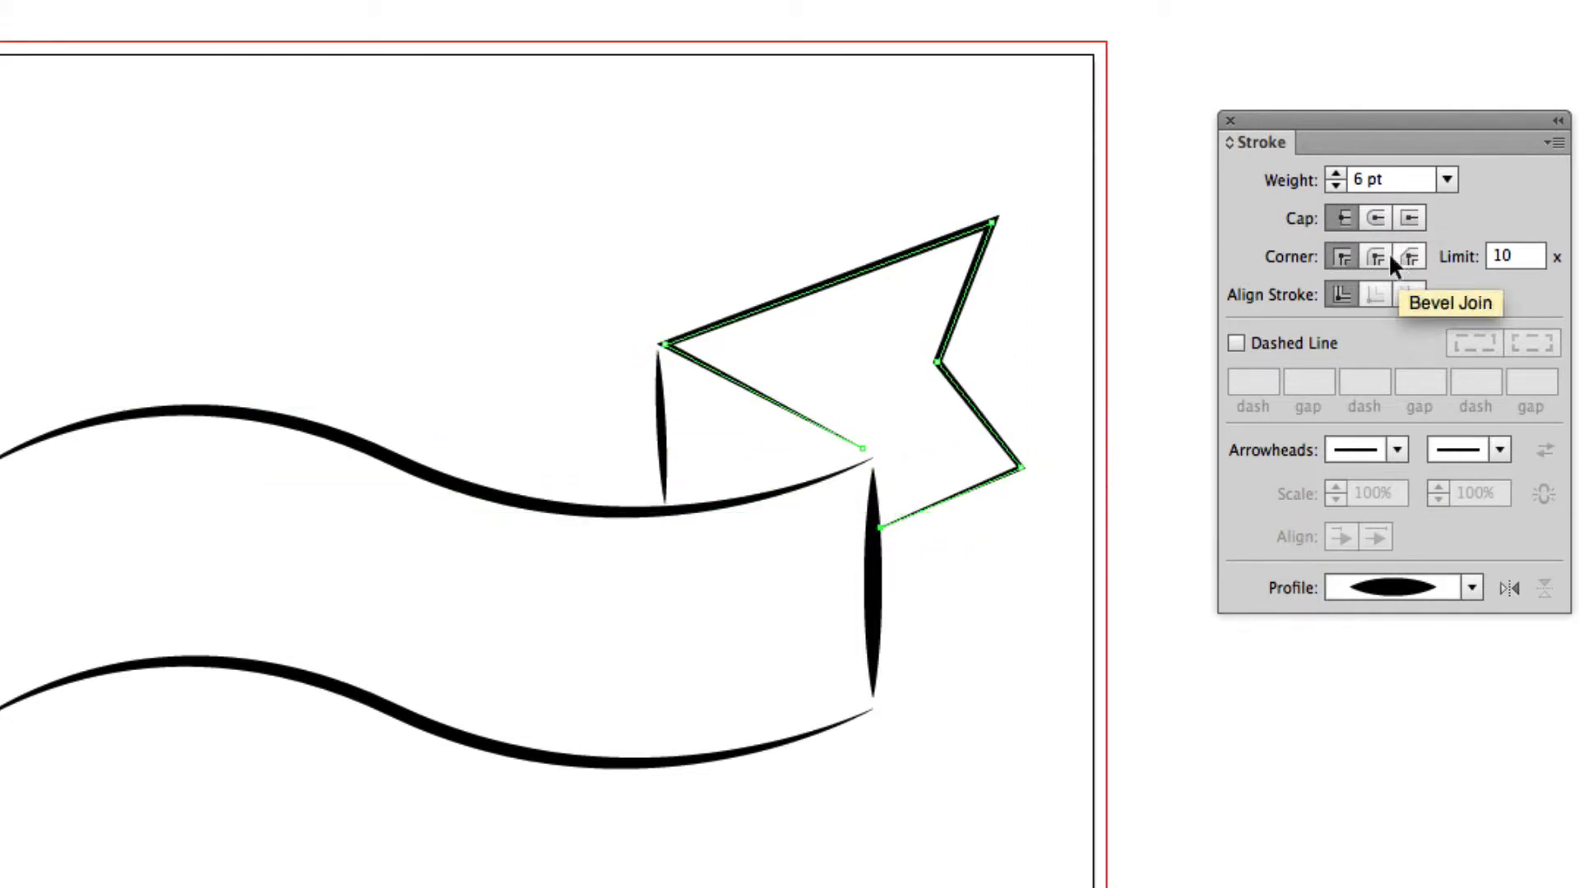
pyautogui.hotkey('ctrl', 'shift', 'a')
# Draw a notched ribbon tail from the banner's upper left corner, down across the lower wave and back to its lower left corner.
pyautogui.moveTo(538, 658); pyautogui.dragTo(666, 576)
pyautogui.hotkey('ctrl', '-')
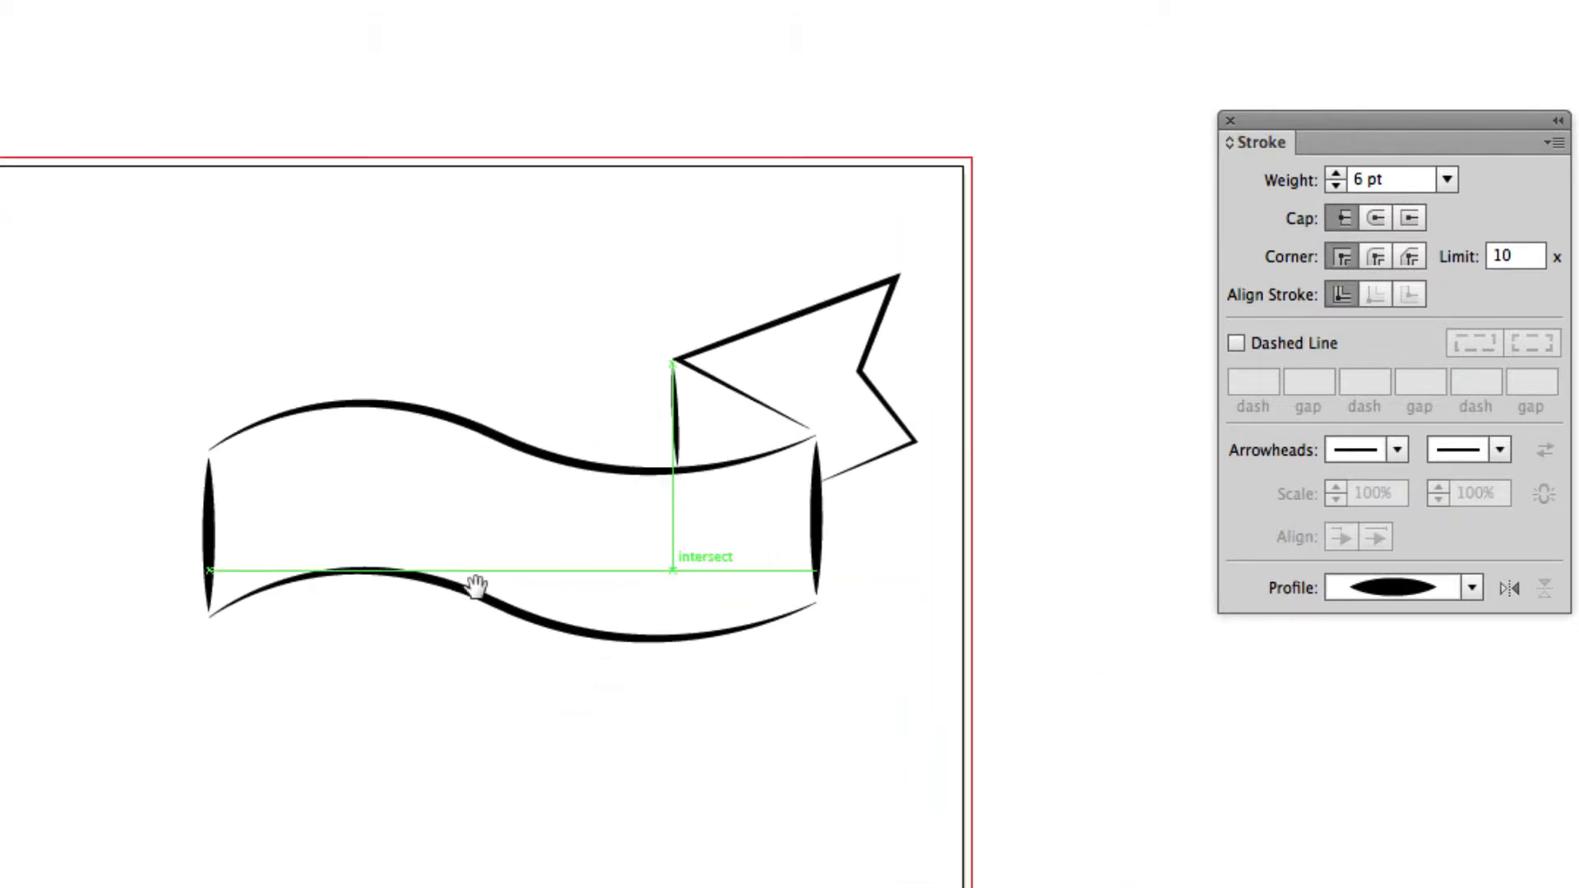
pyautogui.moveTo(475, 586); pyautogui.dragTo(626, 372)
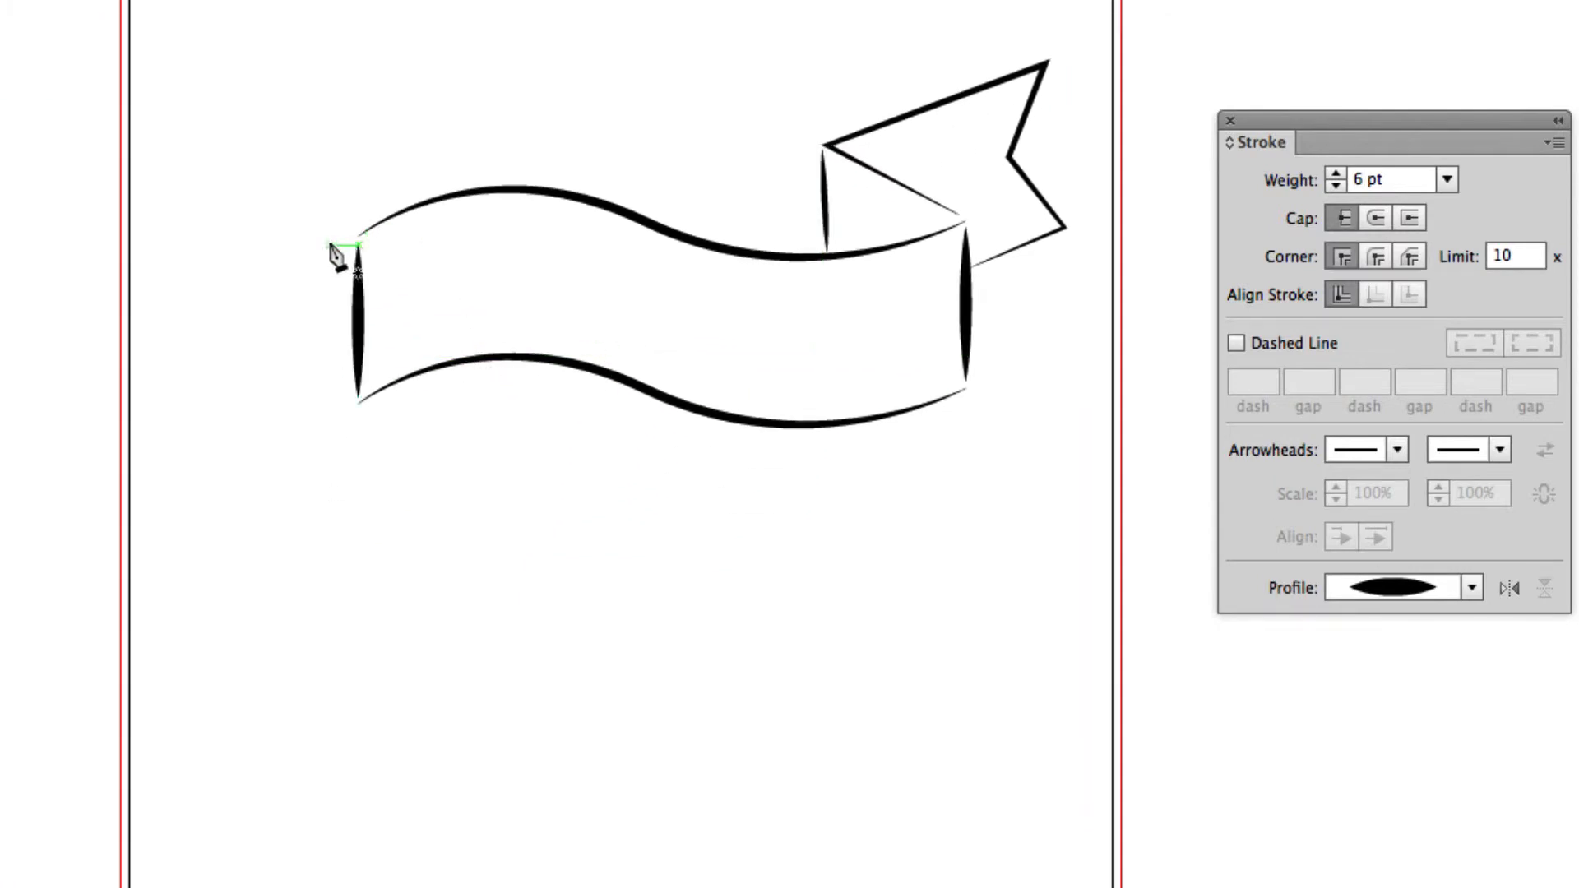
pyautogui.click(364, 241)
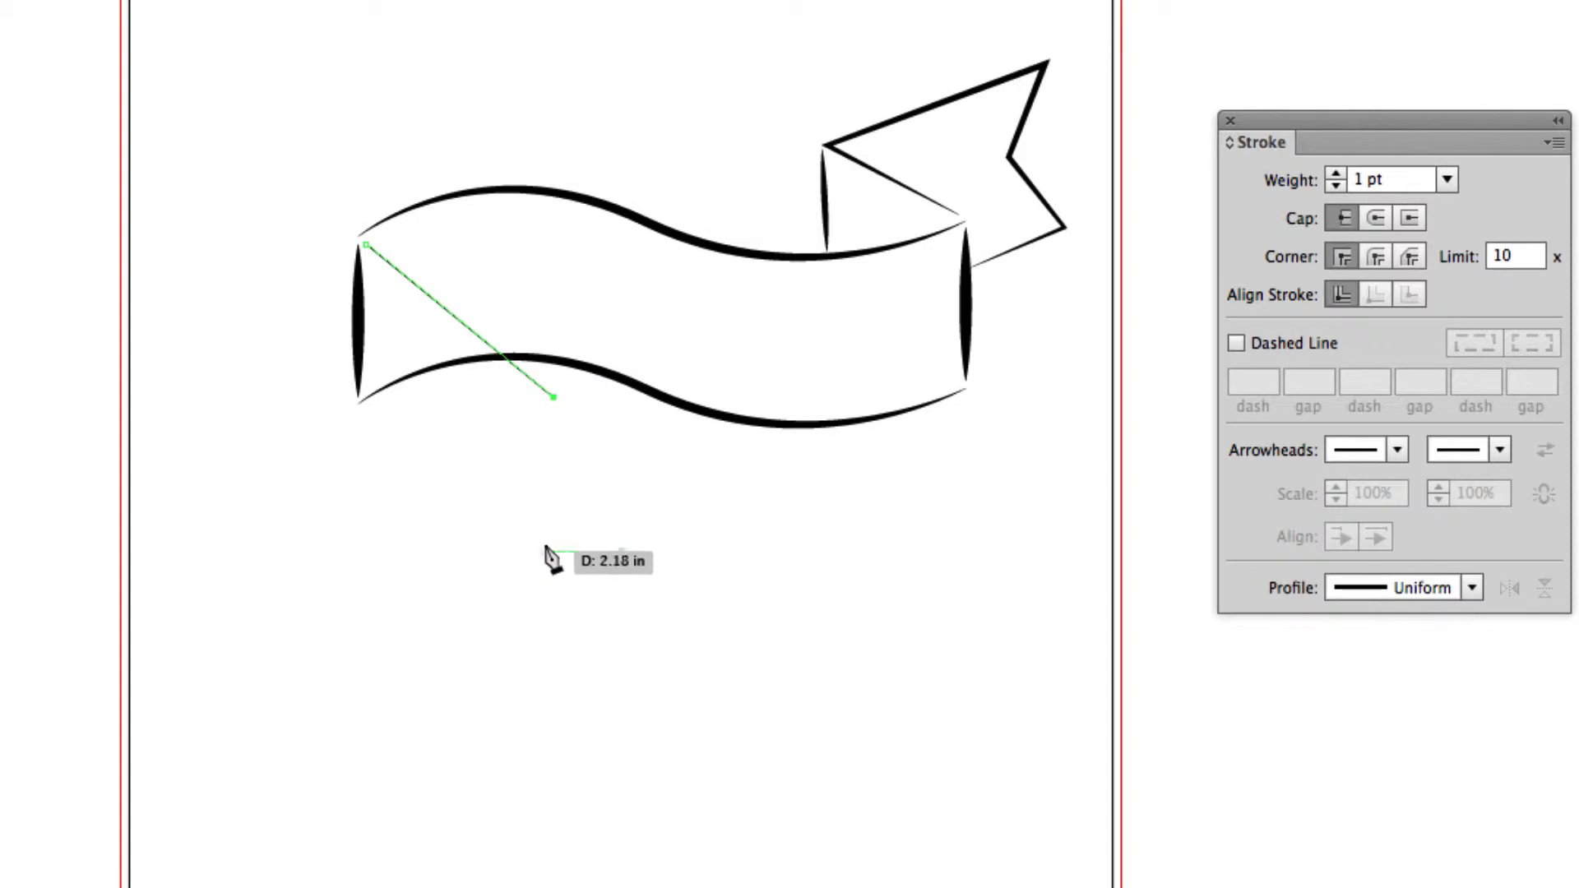
pyautogui.click(501, 457)
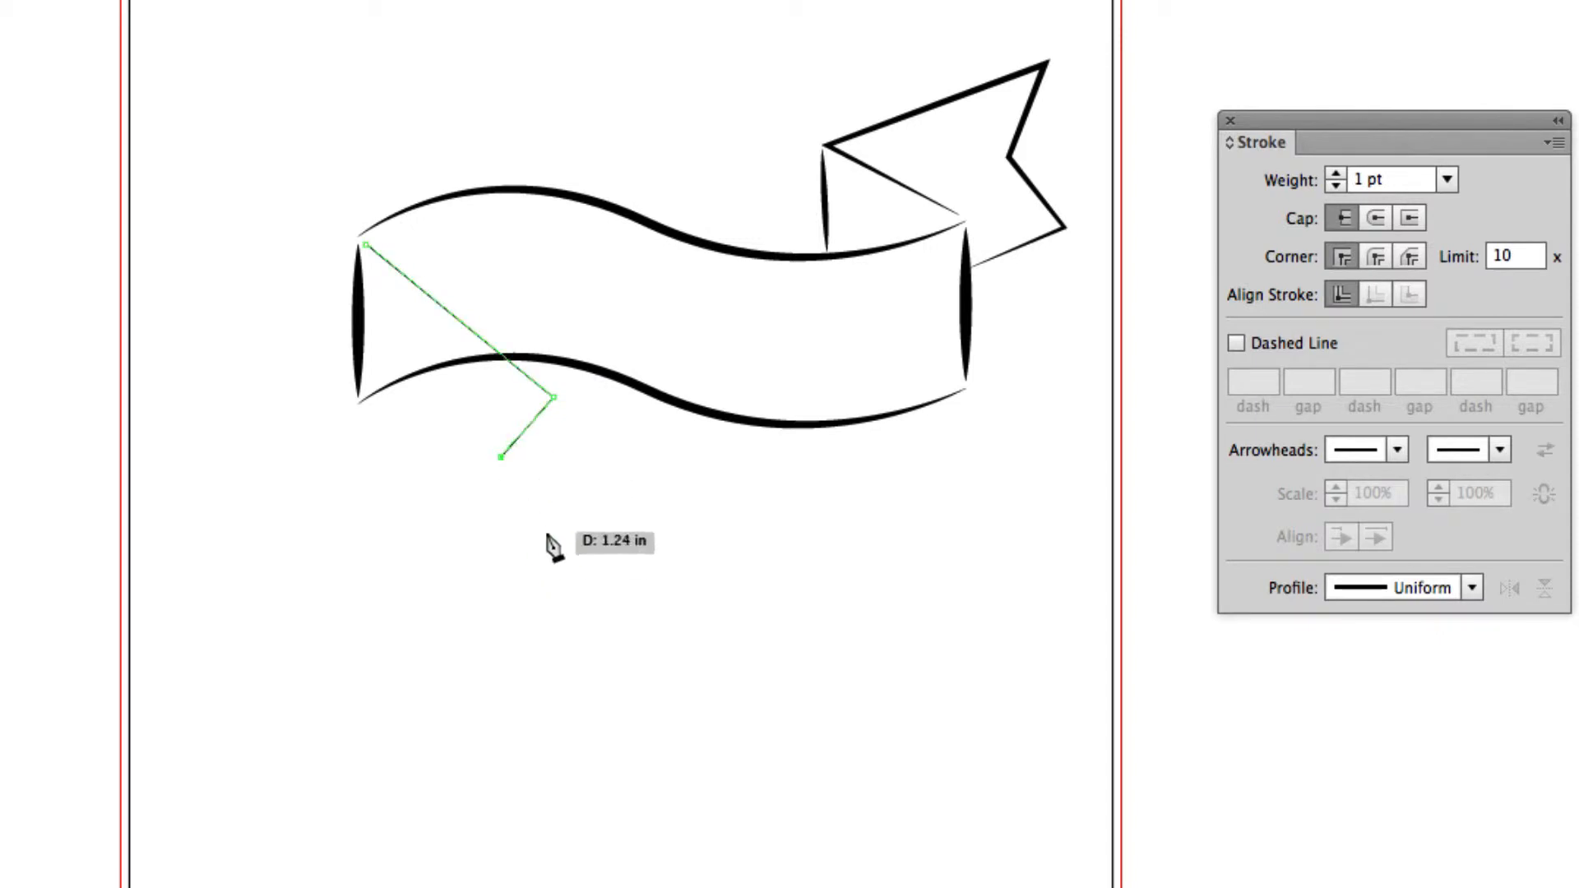
pyautogui.click(548, 552)
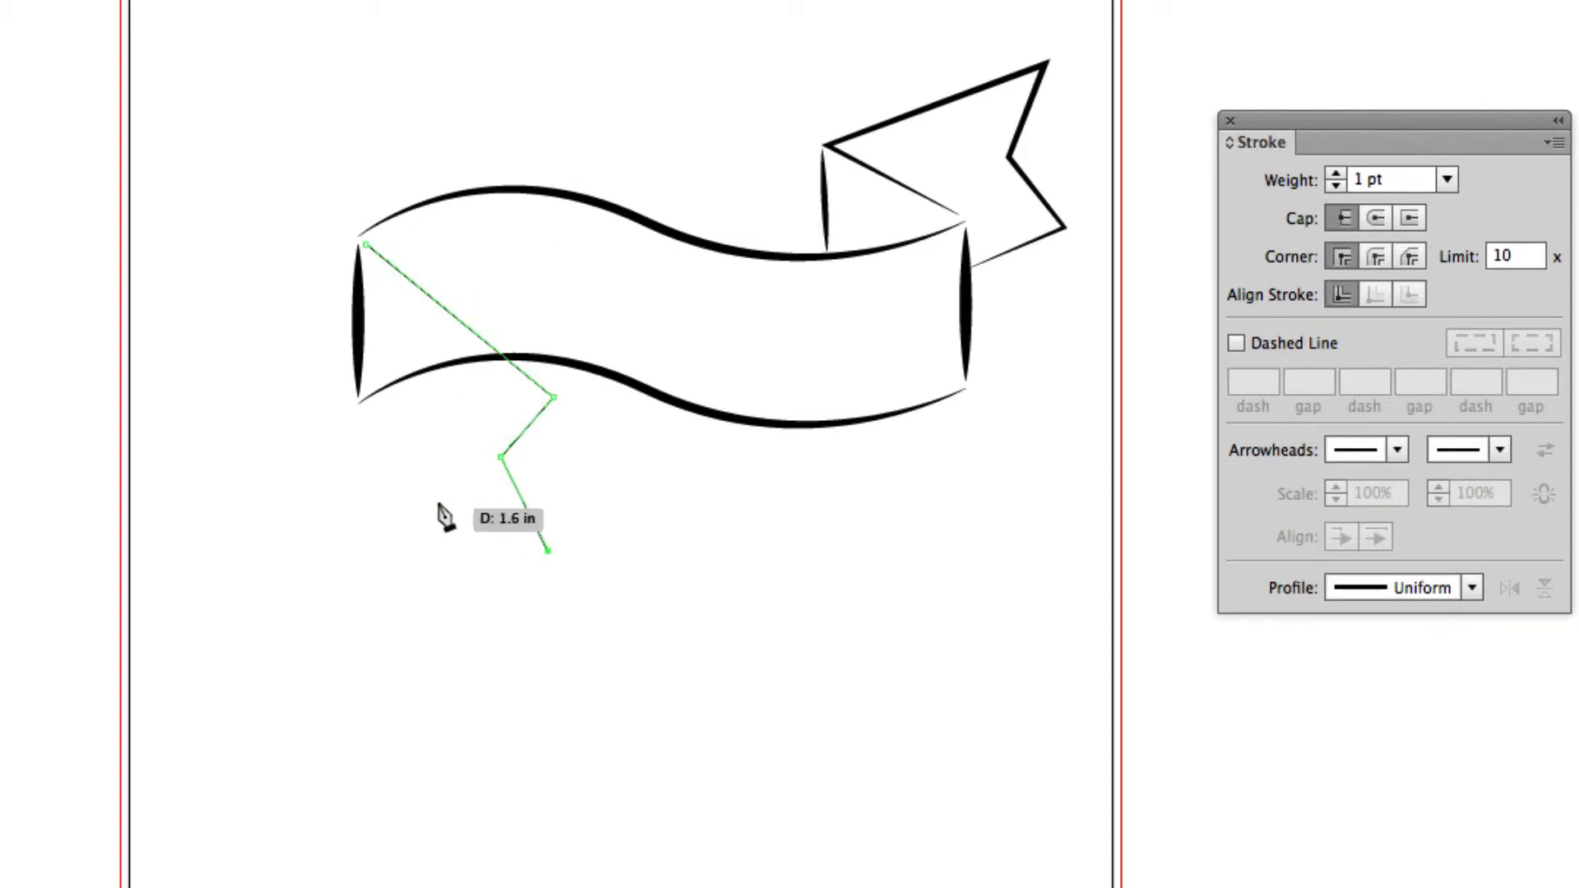
pyautogui.click(360, 414)
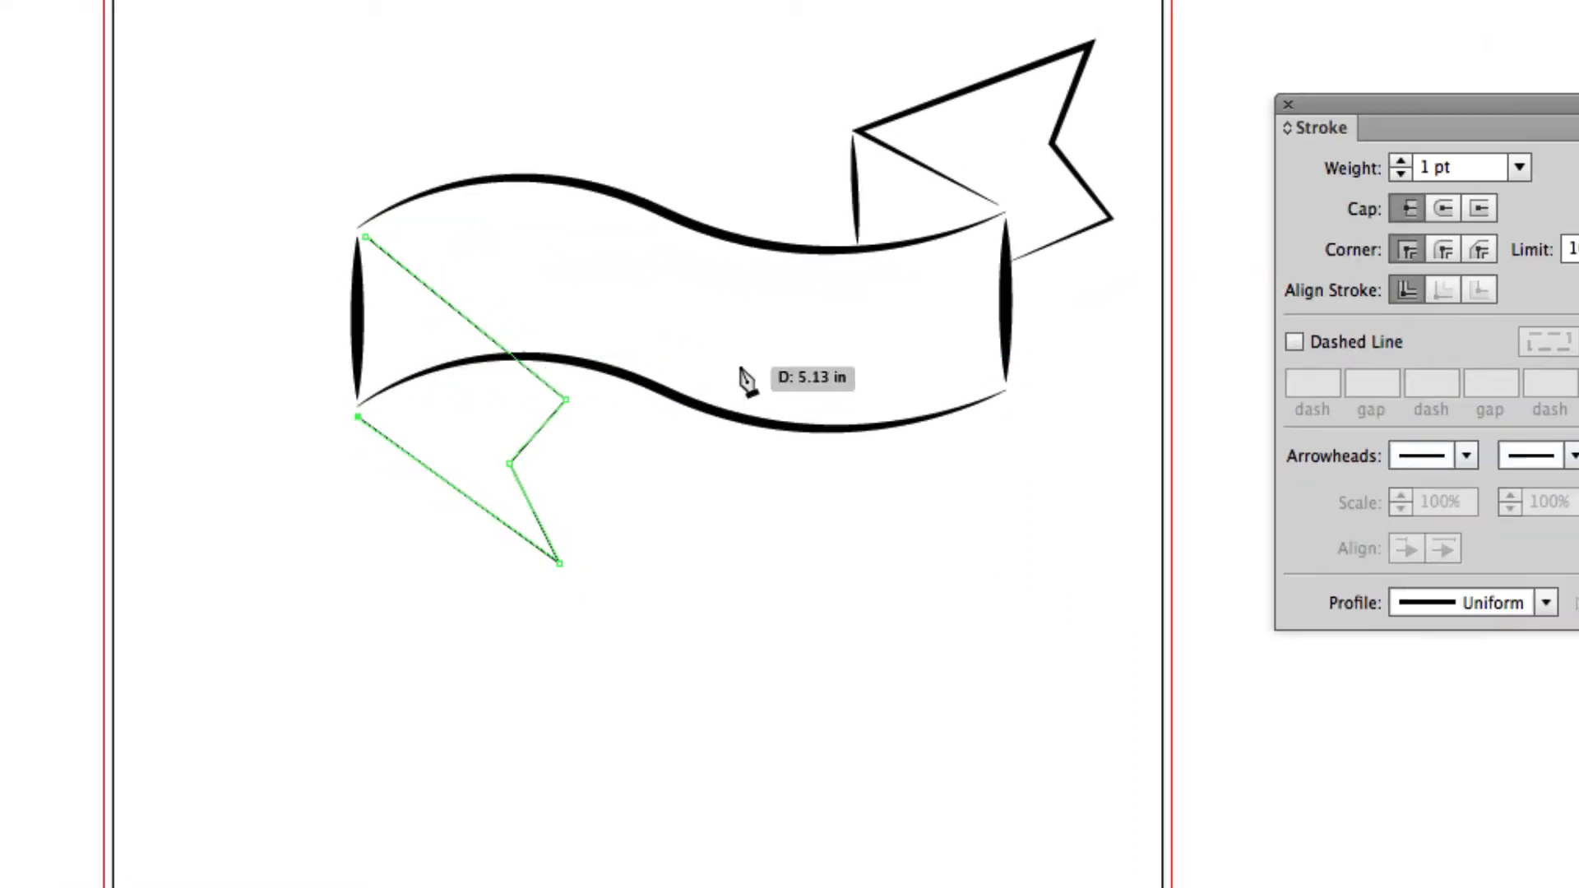
# Give the left ribbon tail a 5 pt stroke with the lens-shaped Width Profile 1, and deselect it.
pyautogui.click(1462, 161)
pyautogui.write('5')
pyautogui.press('Return')
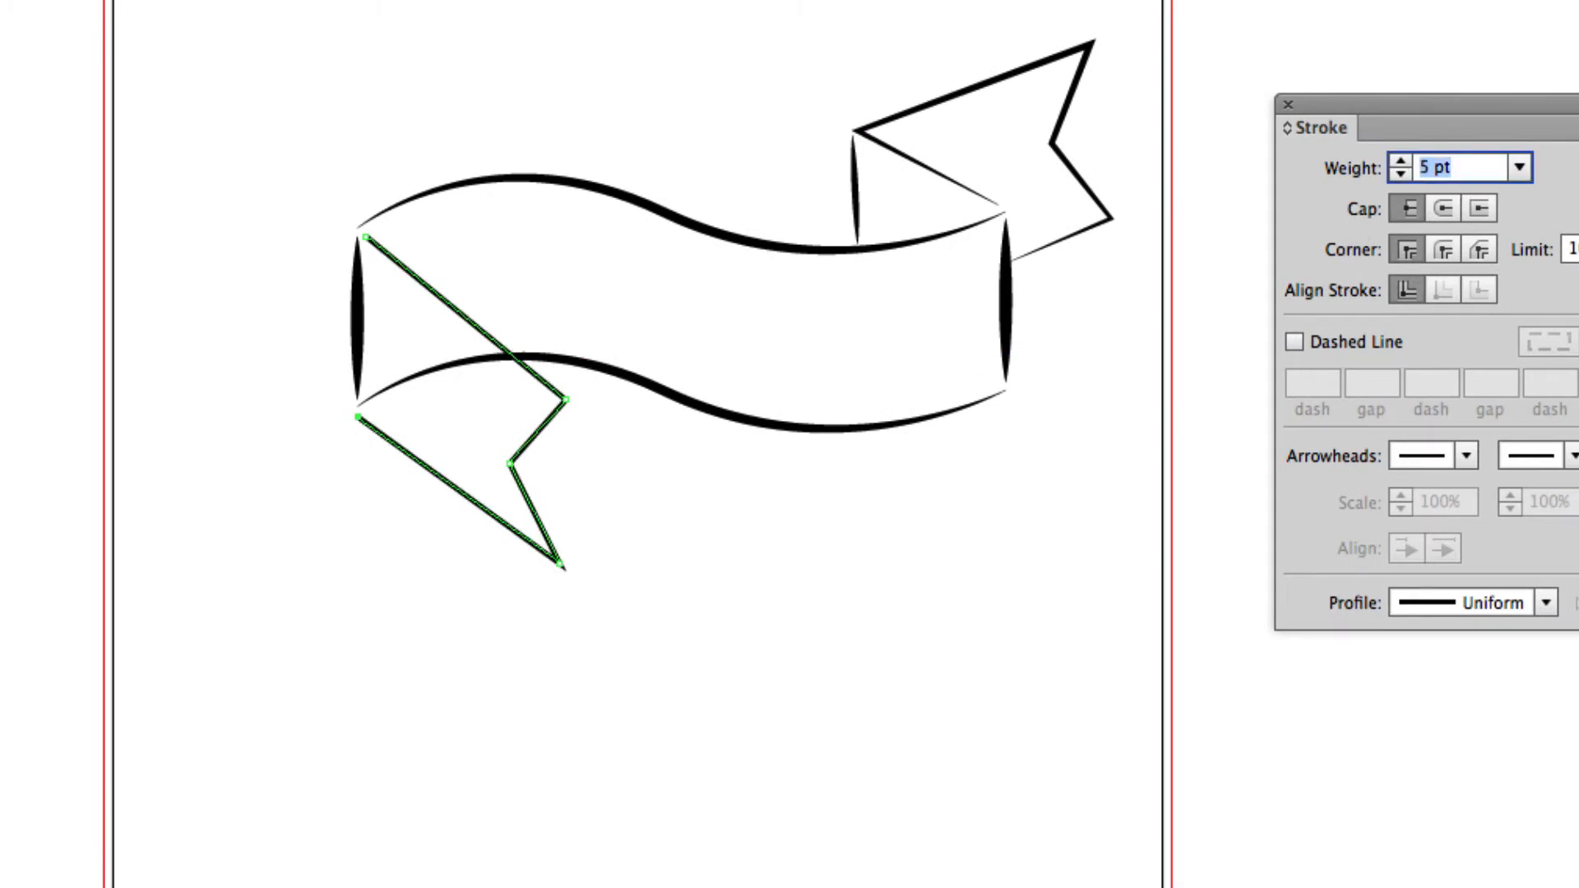
pyautogui.click(1546, 603)
pyautogui.click(1449, 707)
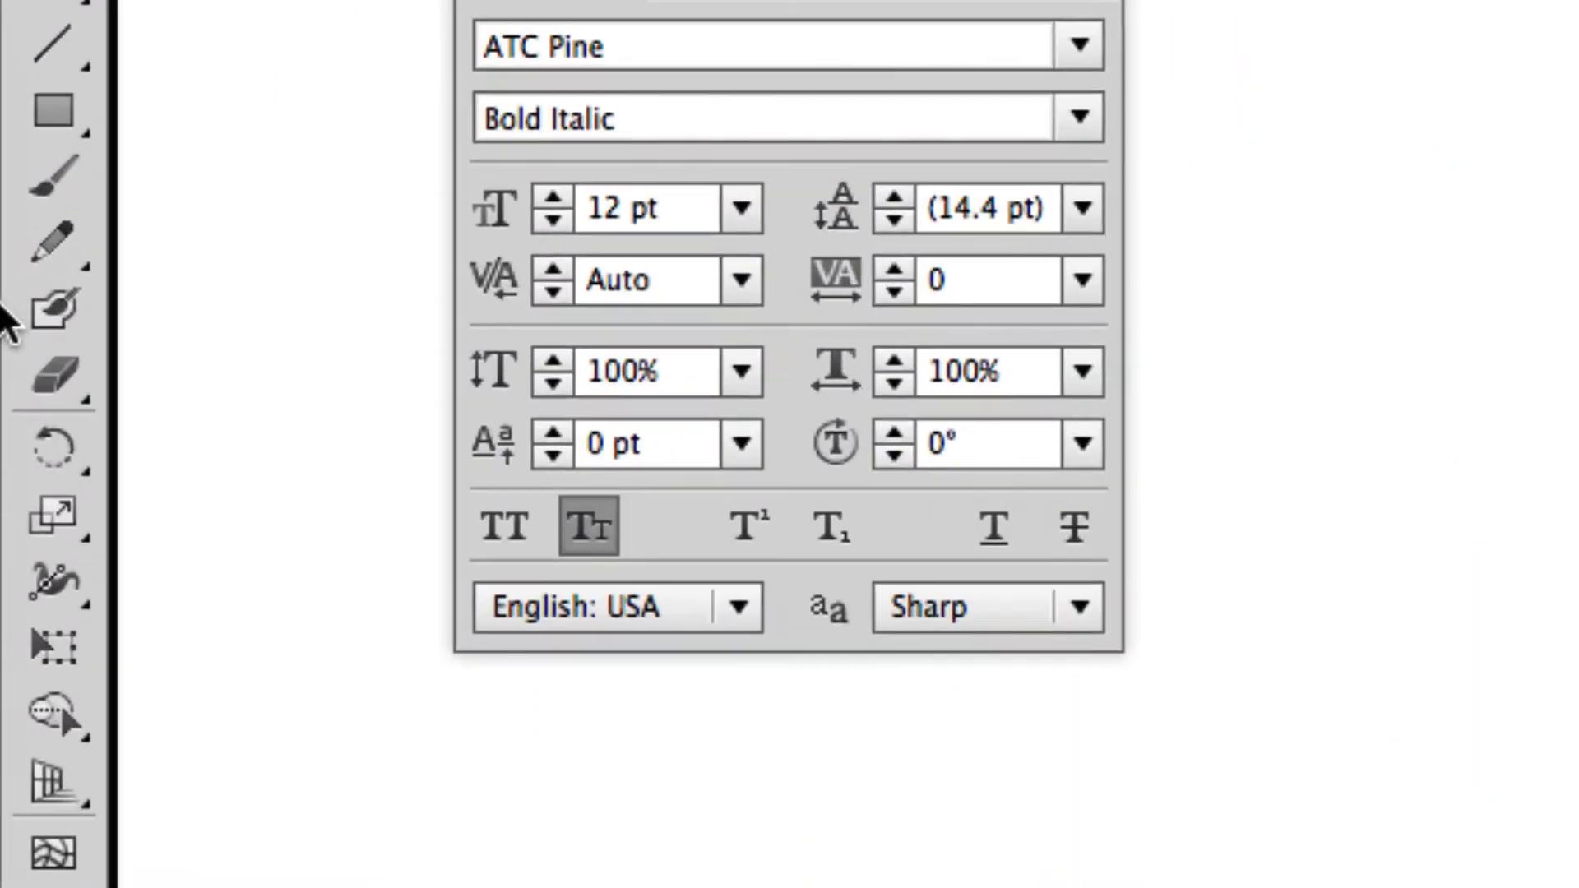
# Cut the banner's lower wave with the Scissors tool where the left tail crosses it, and delete the piece inside the tail.
pyautogui.click(47, 378)
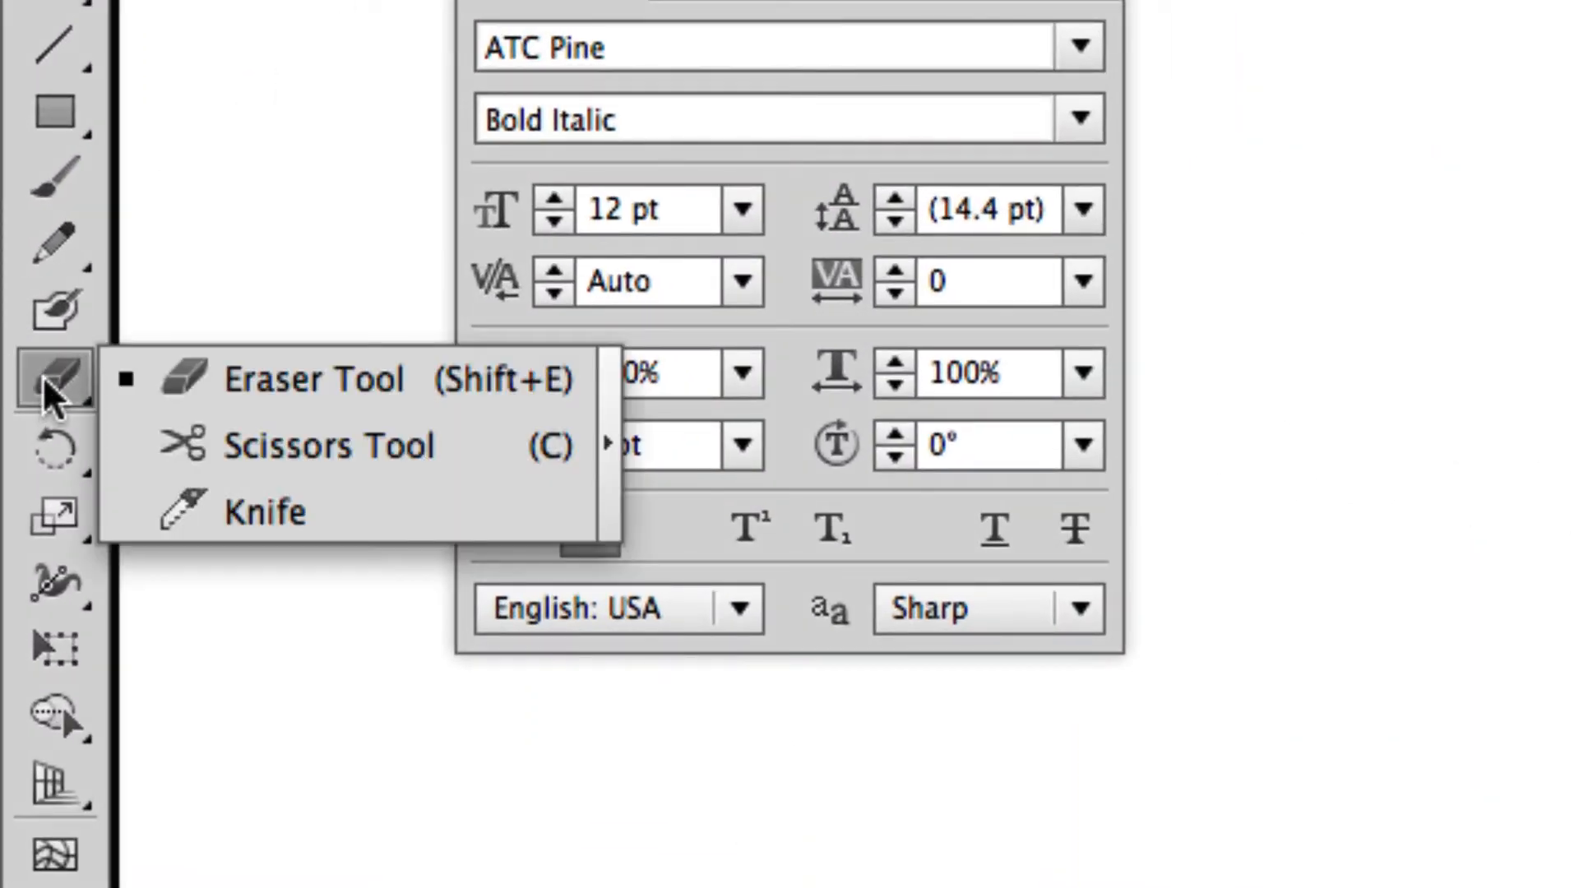
pyautogui.click(272, 448)
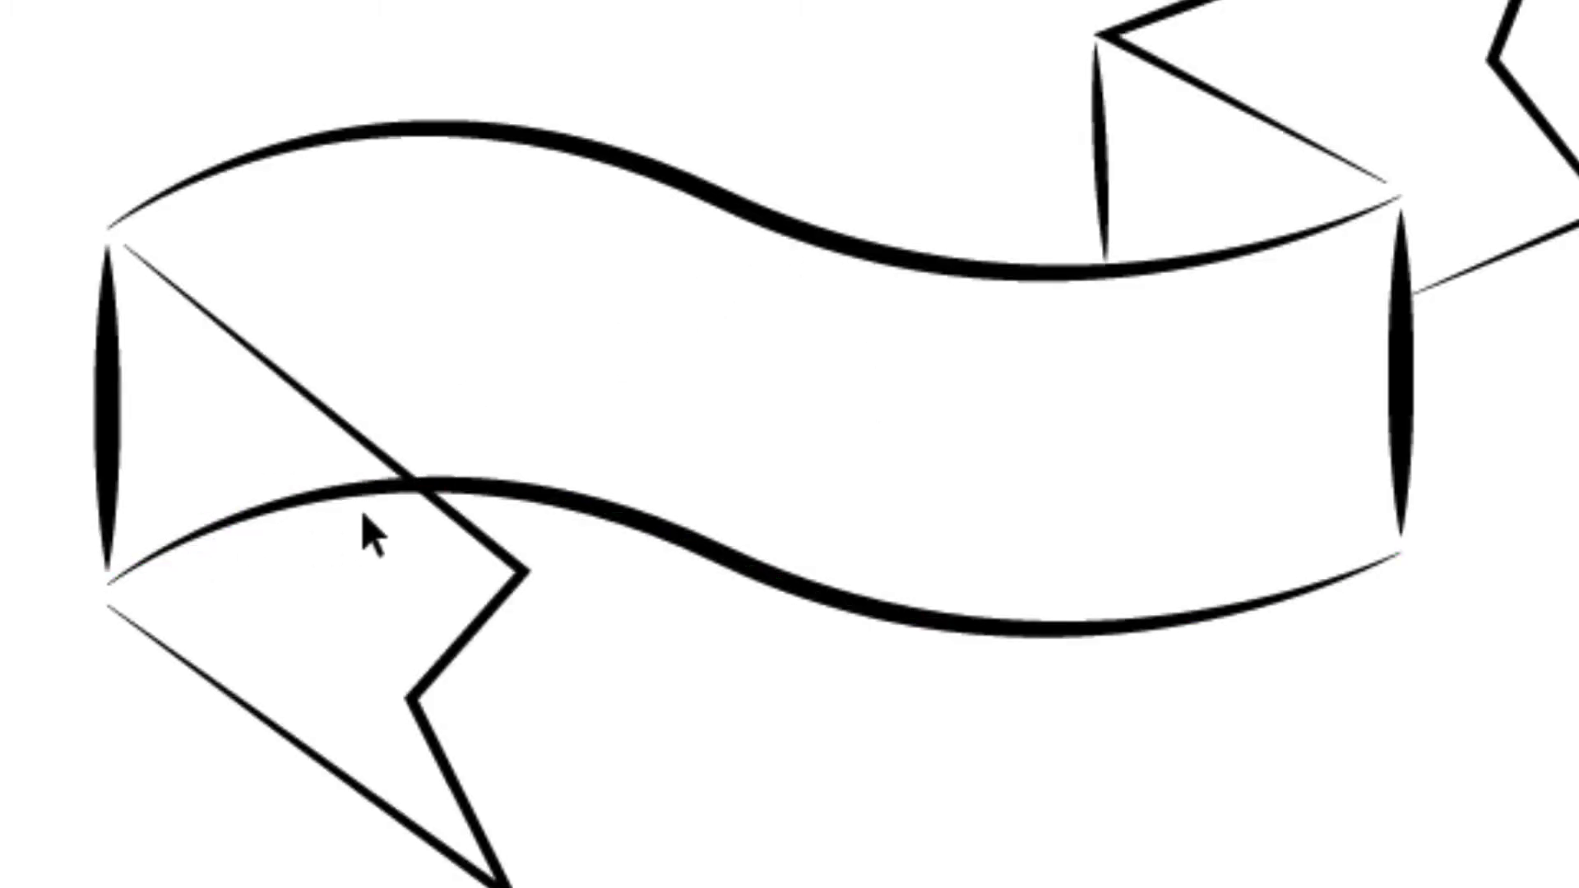
pyautogui.click(418, 486)
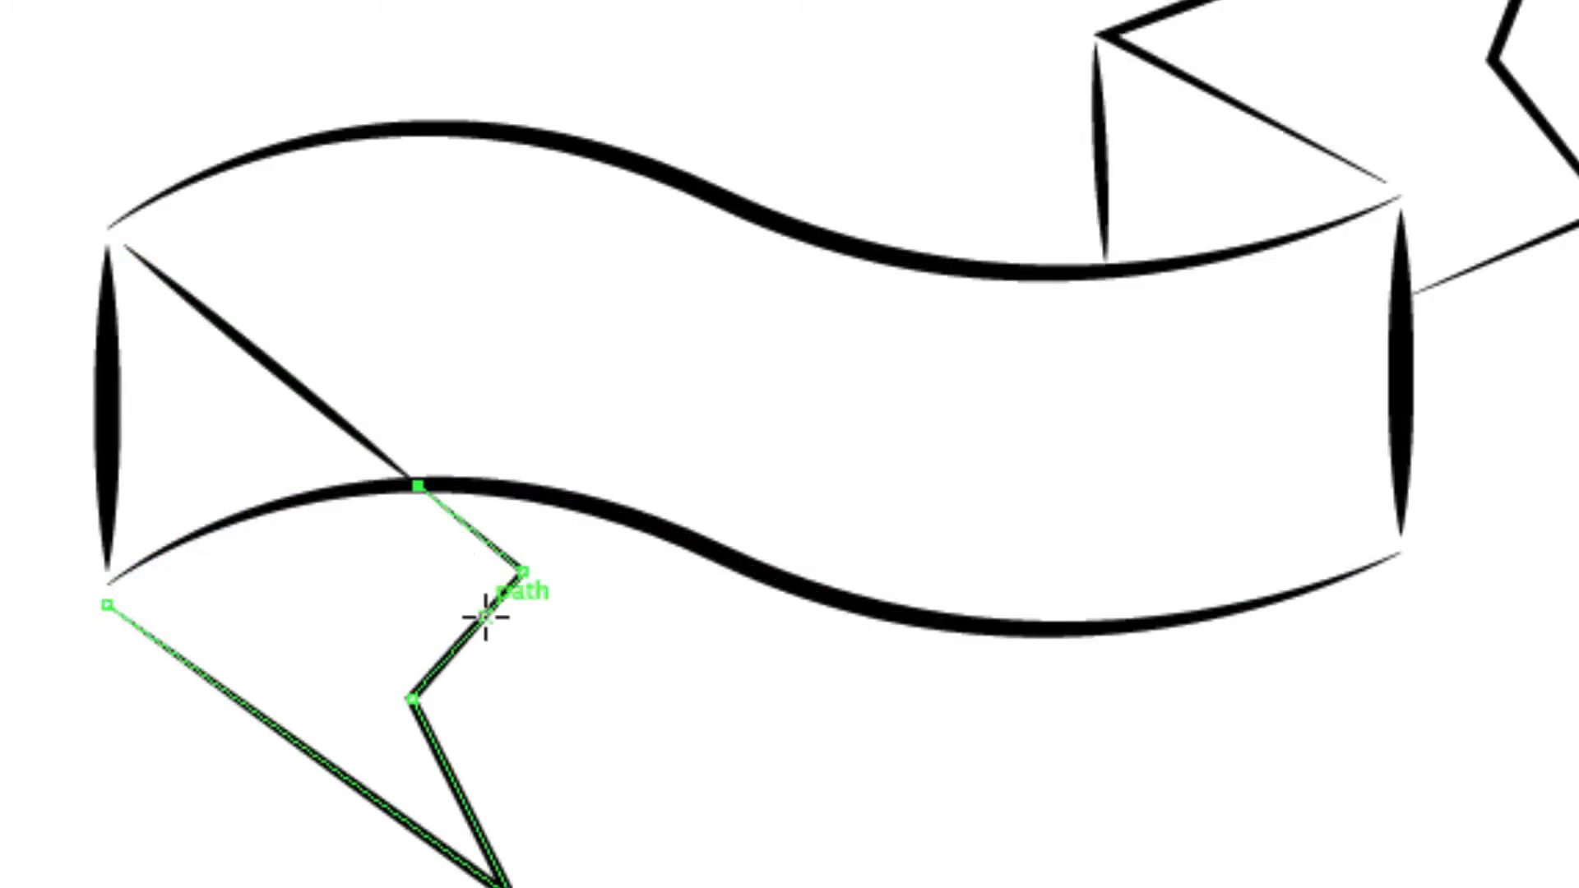
pyautogui.click(403, 487)
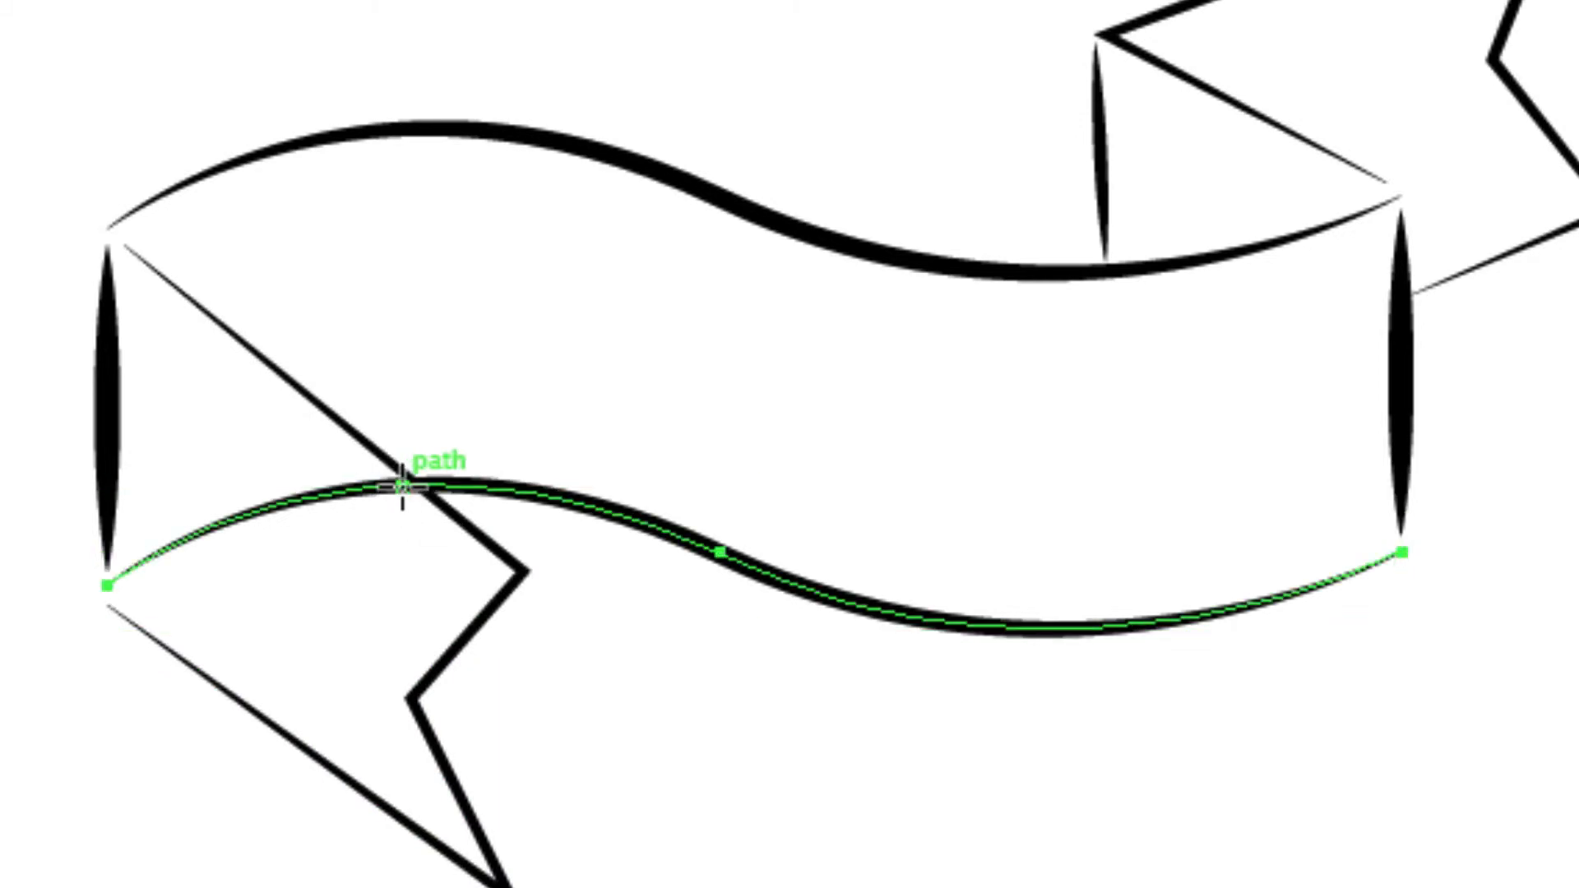
pyautogui.click(407, 485)
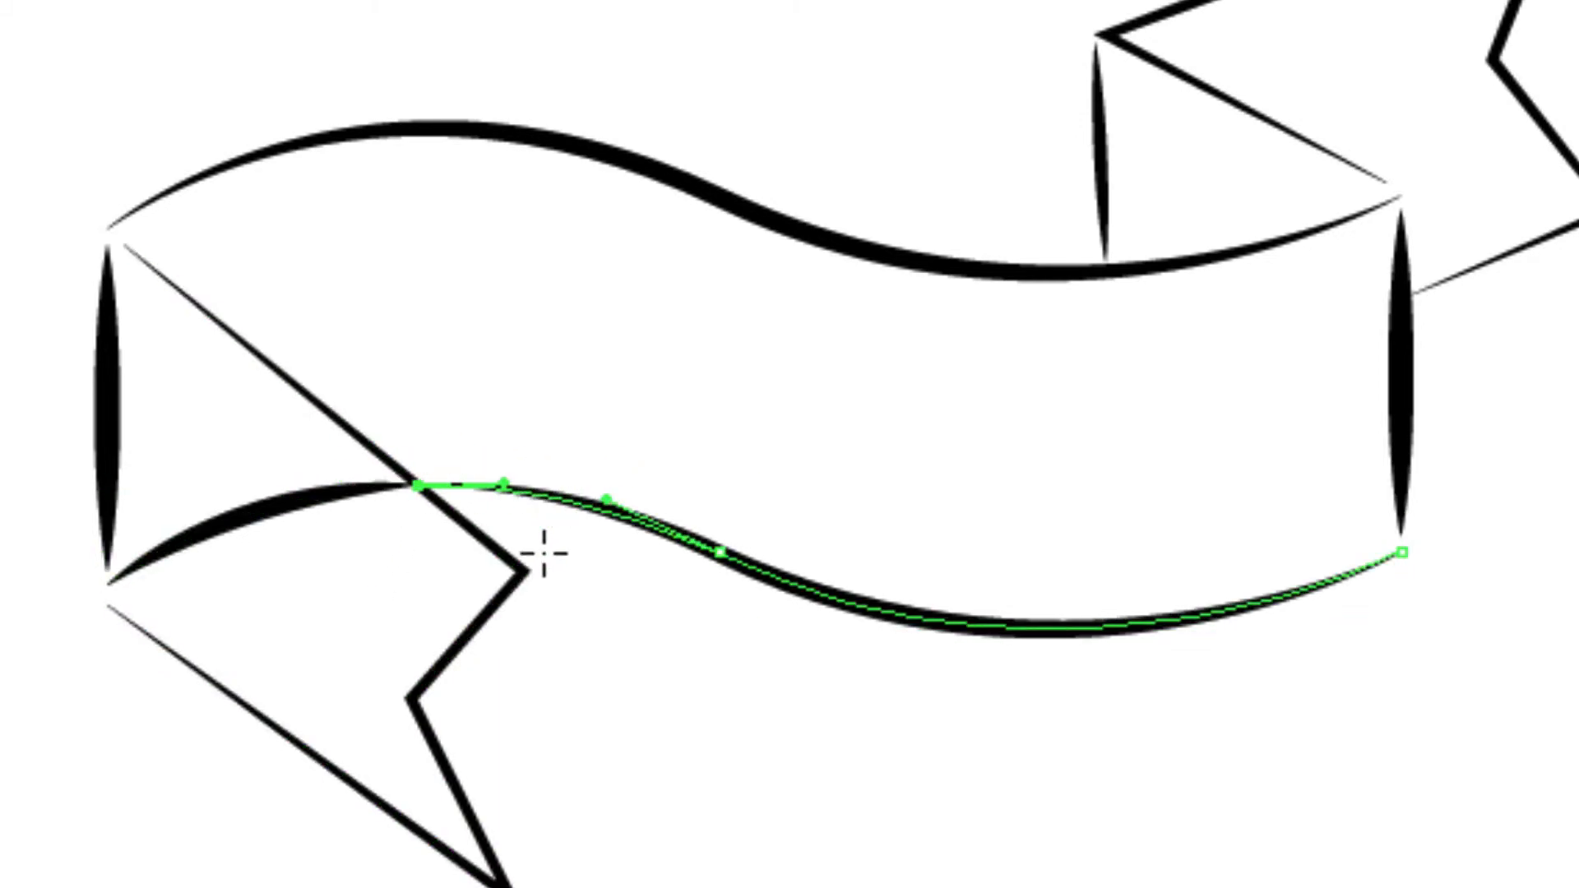
pyautogui.moveTo(222, 483); pyautogui.dragTo(319, 596)
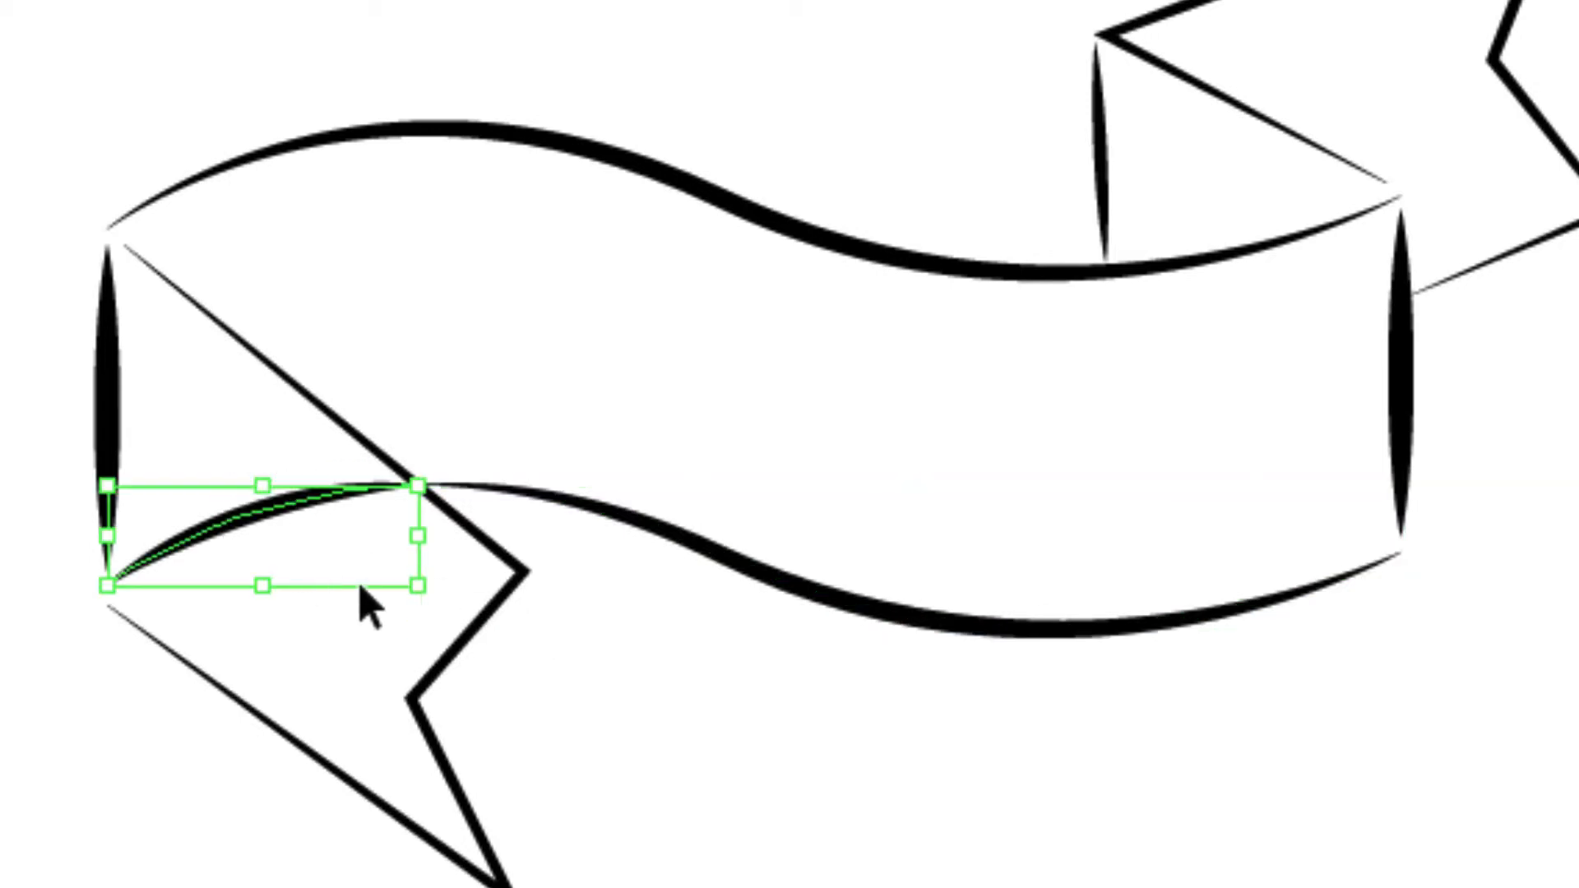
pyautogui.press('Delete')
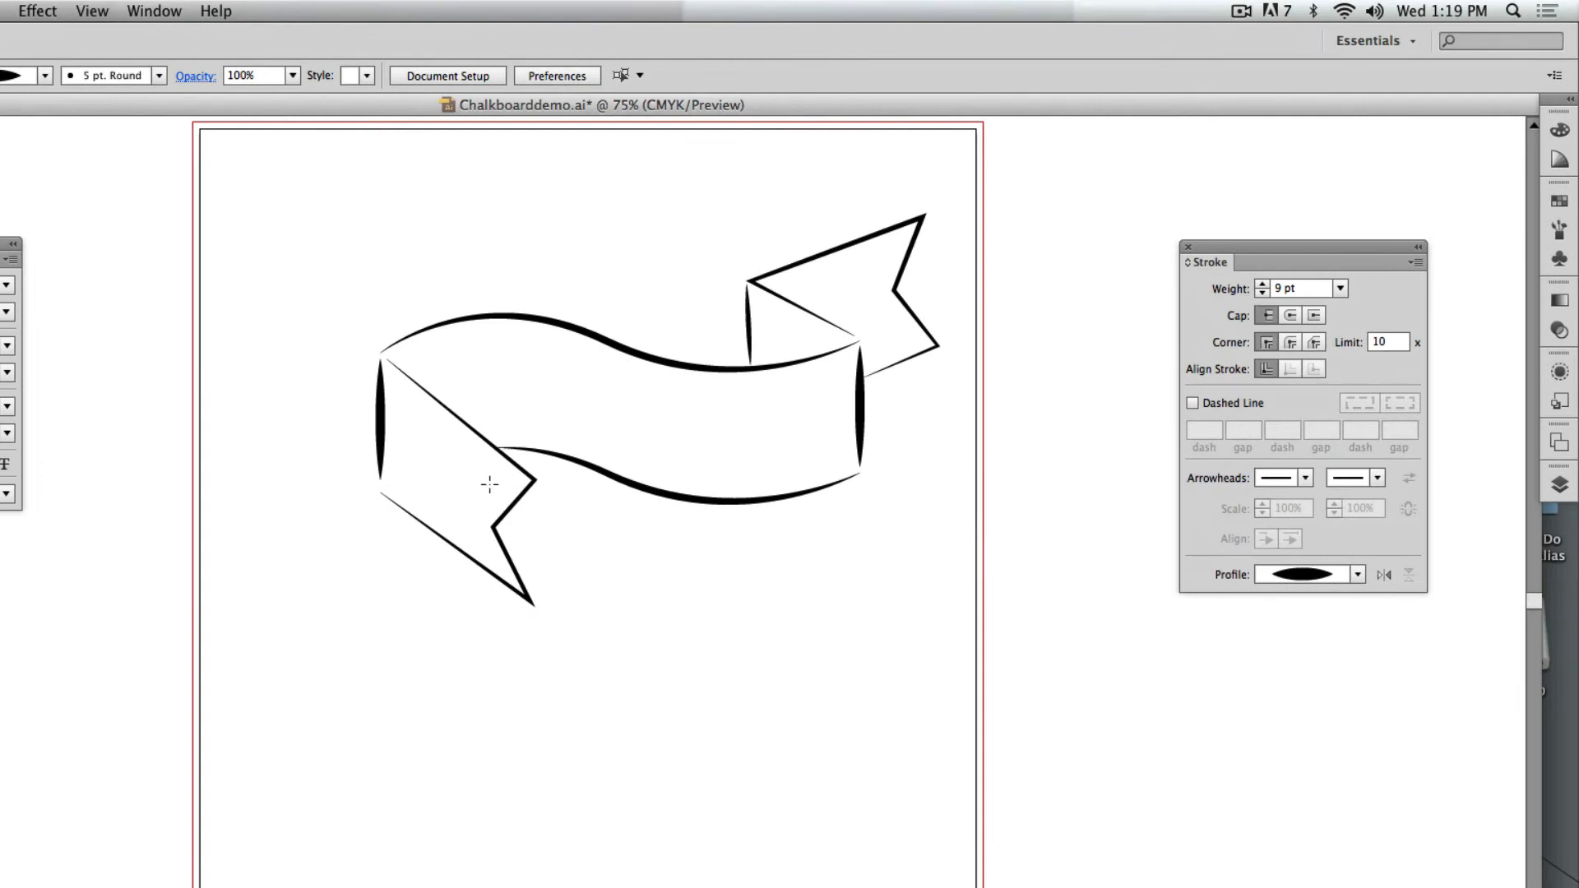
# Draw a wavy path across the empty area below the banner with the Pen tool, ending in an inward spiral curl at its right end.
pyautogui.moveTo(531, 568); pyautogui.dragTo(560, 393)
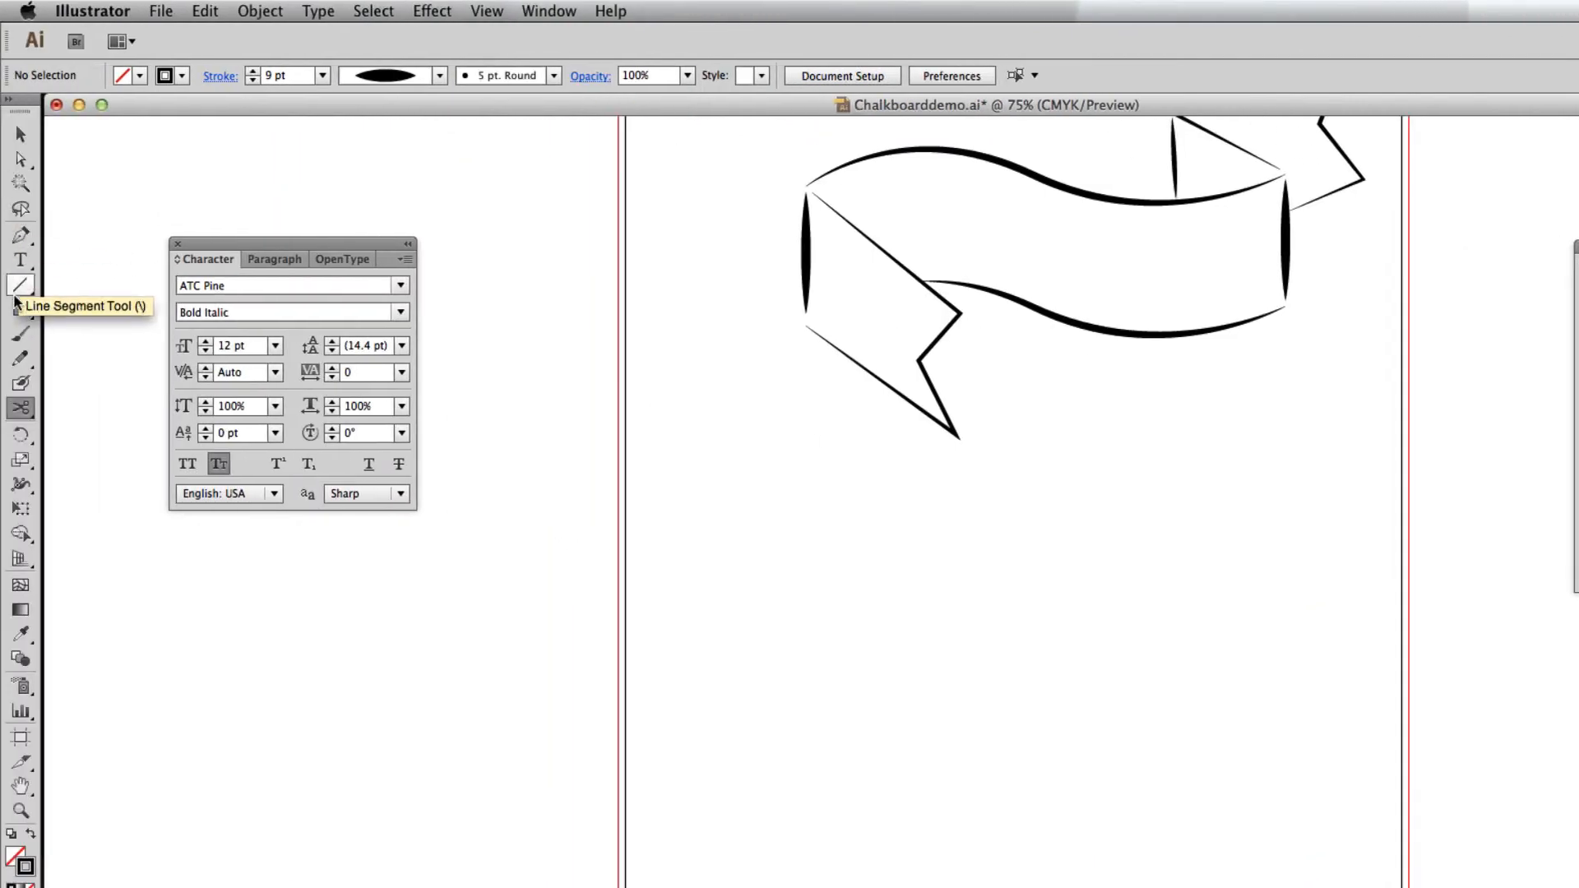
pyautogui.click(21, 236)
pyautogui.moveTo(918, 515); pyautogui.dragTo(740, 602)
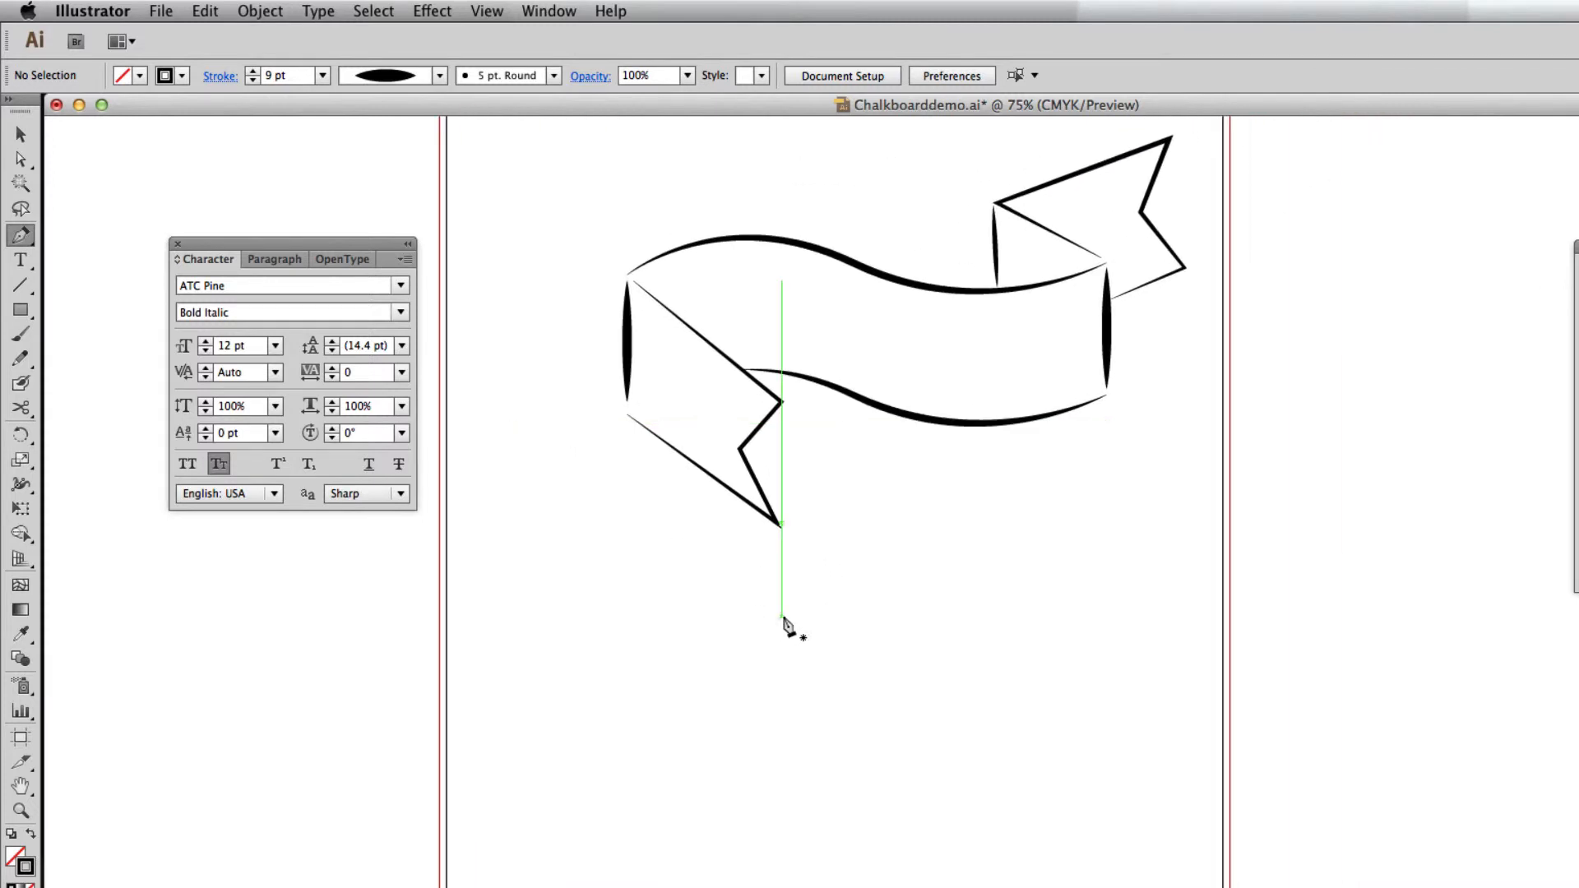
pyautogui.moveTo(784, 622); pyautogui.dragTo(765, 483)
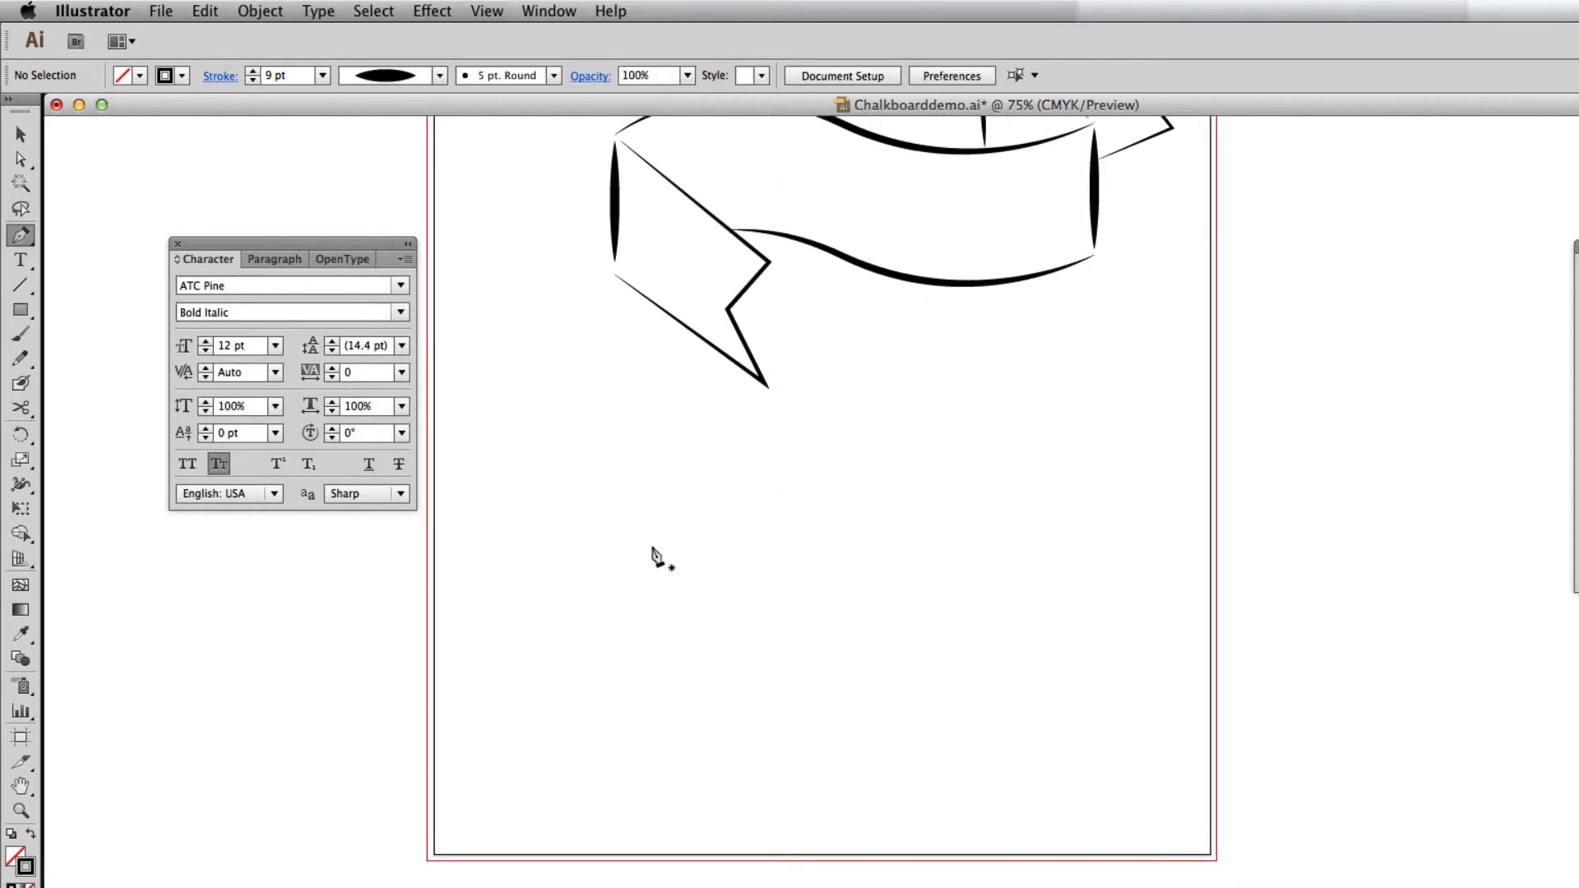
pyautogui.click(594, 557)
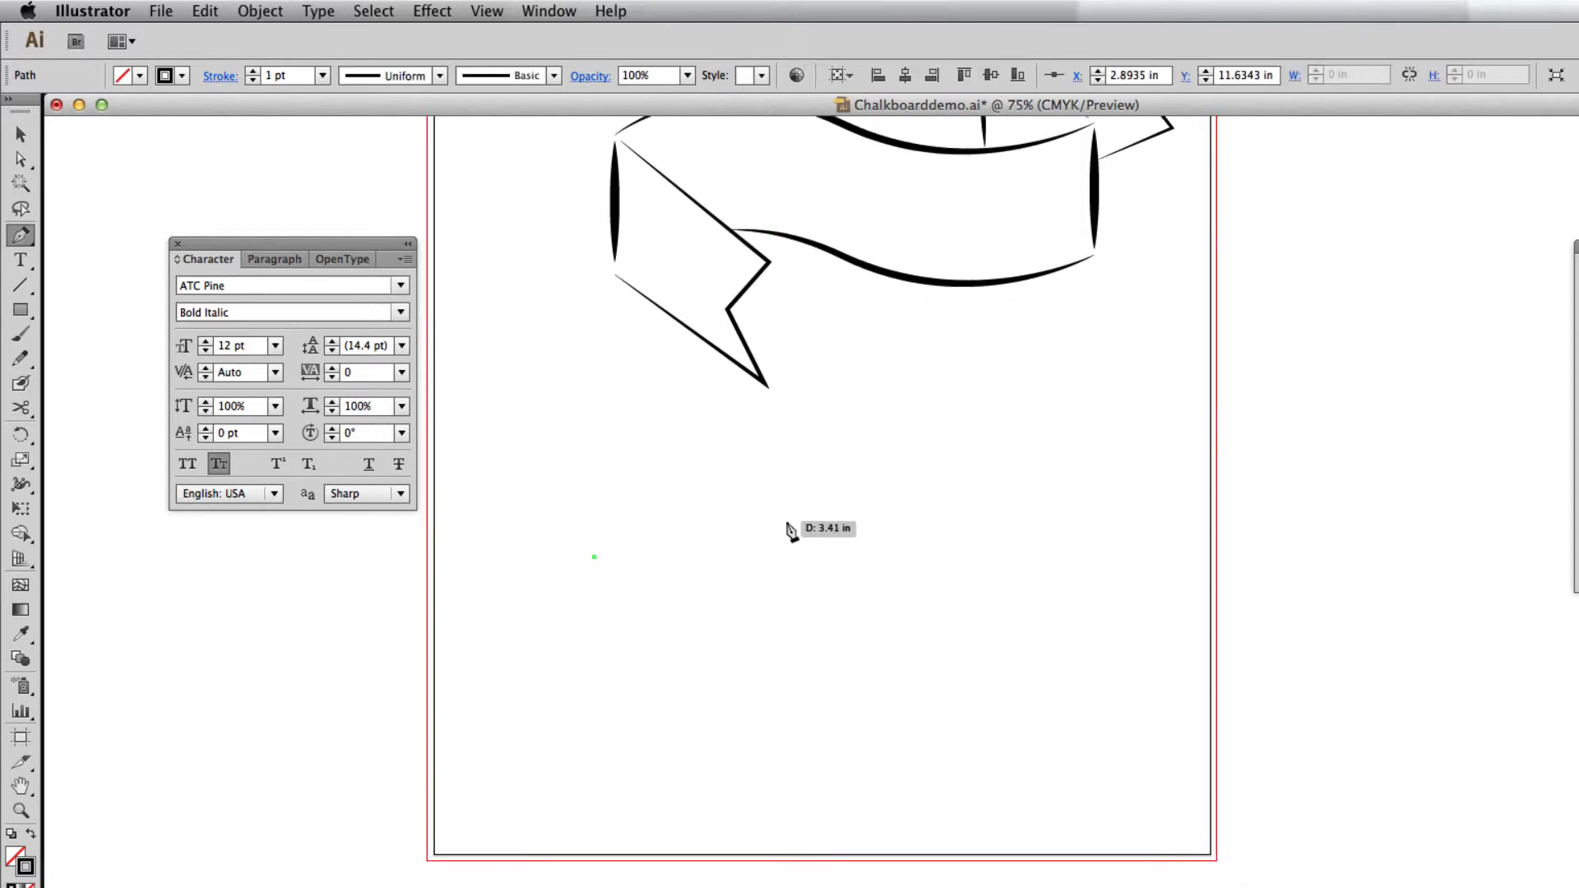
pyautogui.moveTo(833, 533); pyautogui.dragTo(1008, 609)
pyautogui.moveTo(1107, 467); pyautogui.dragTo(1033, 421)
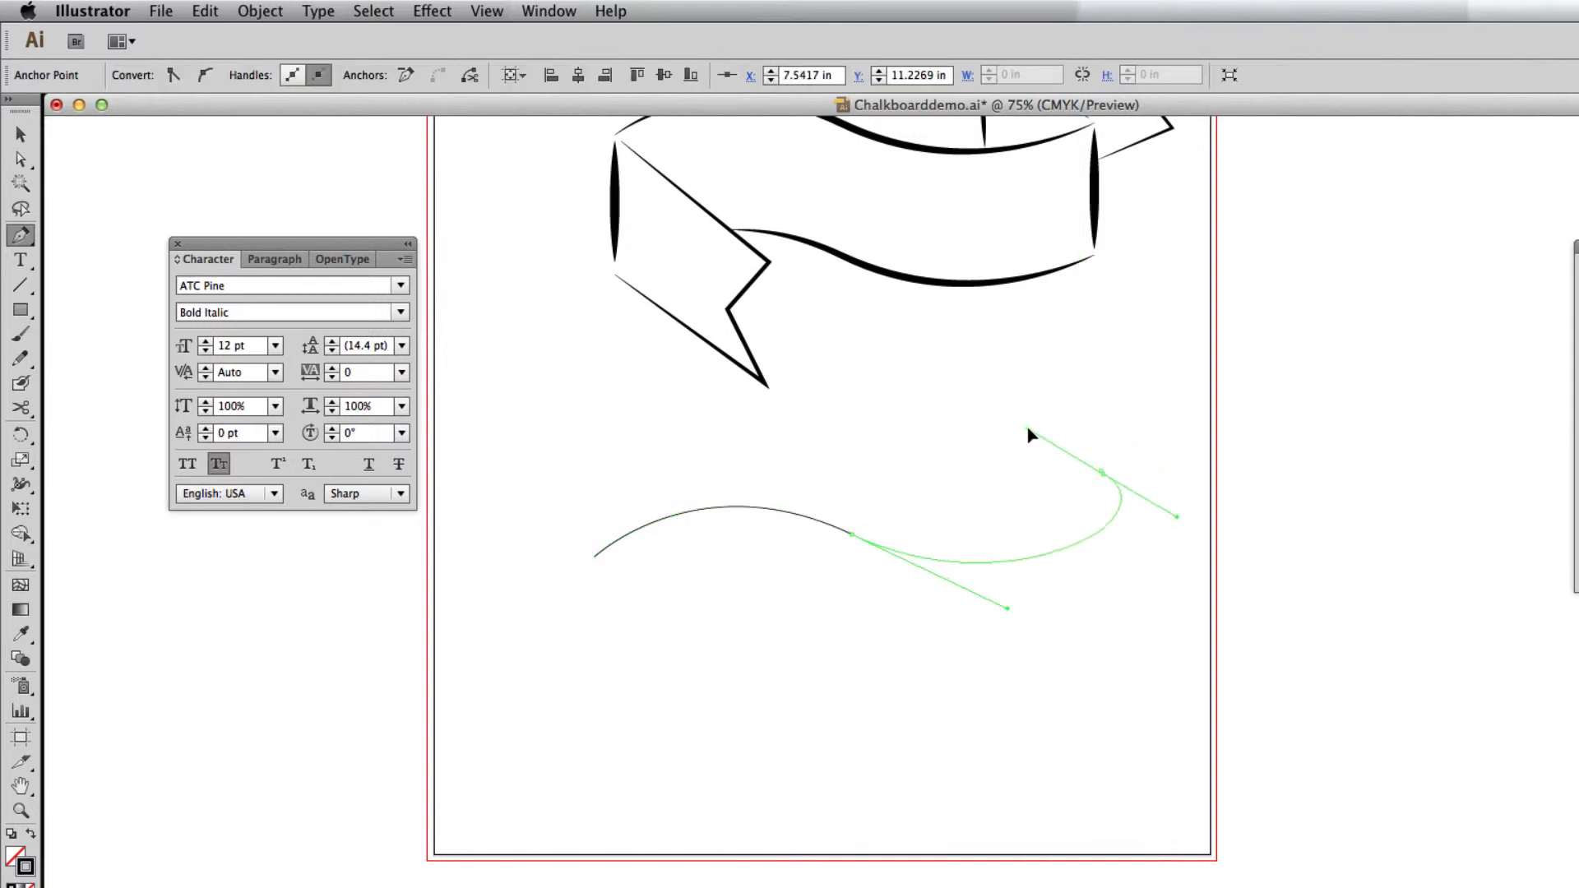
pyautogui.moveTo(1015, 510); pyautogui.dragTo(1044, 470)
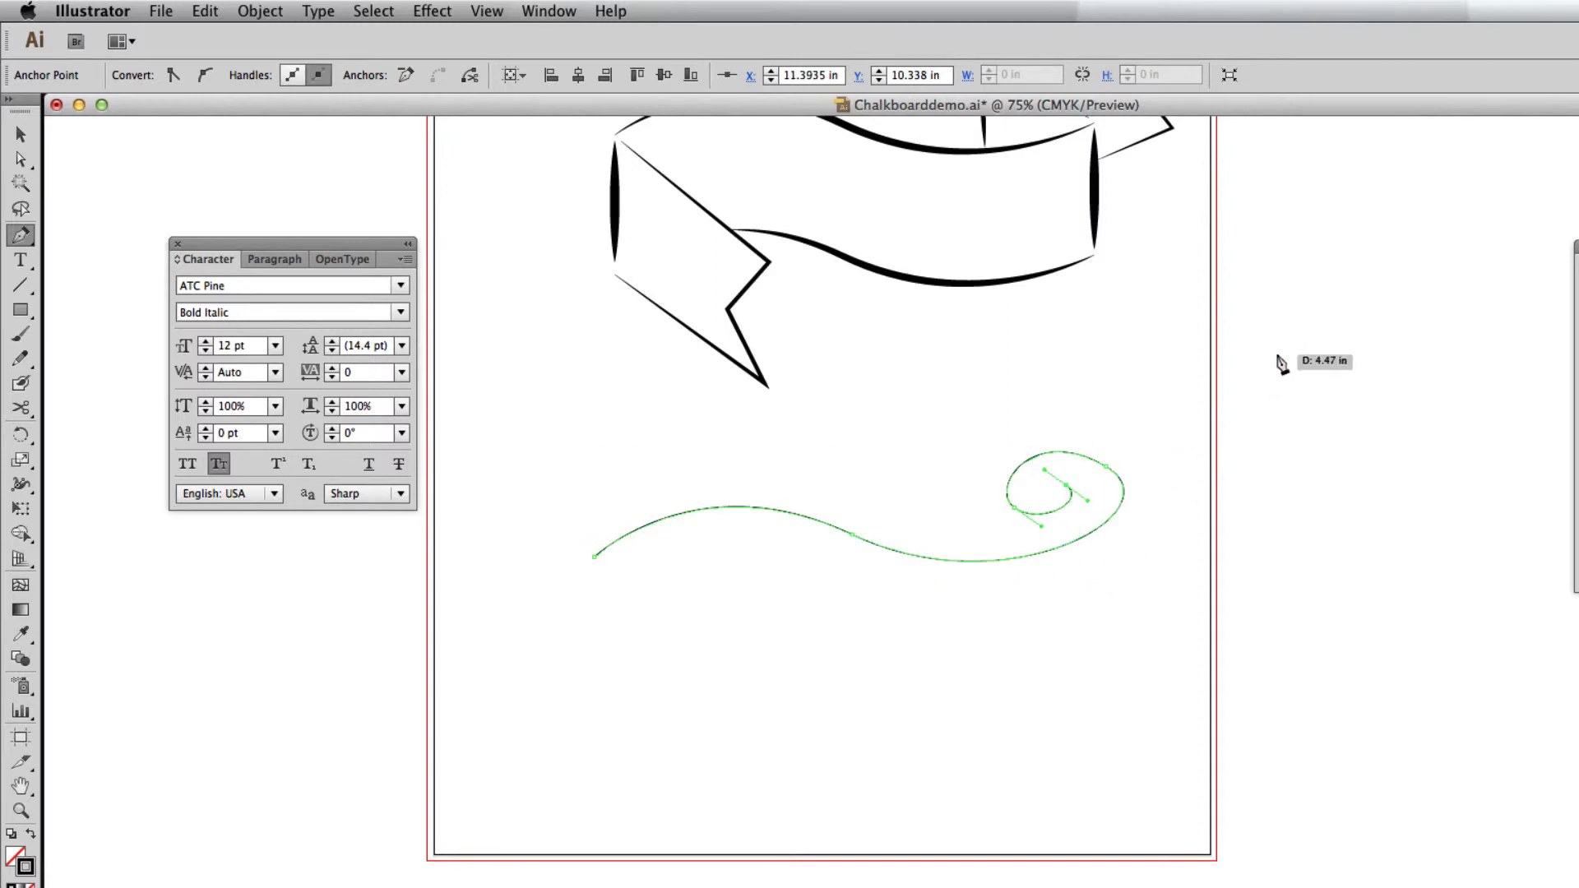
# Give the scroll path an 8 pt stroke with the lens-shaped Width Profile 1, and deselect it.
pyautogui.press('Up')
pyautogui.press('Up')
pyautogui.press('Up')
pyautogui.press('Up')
pyautogui.press('Up')
pyautogui.press('Up')
pyautogui.press('Up')
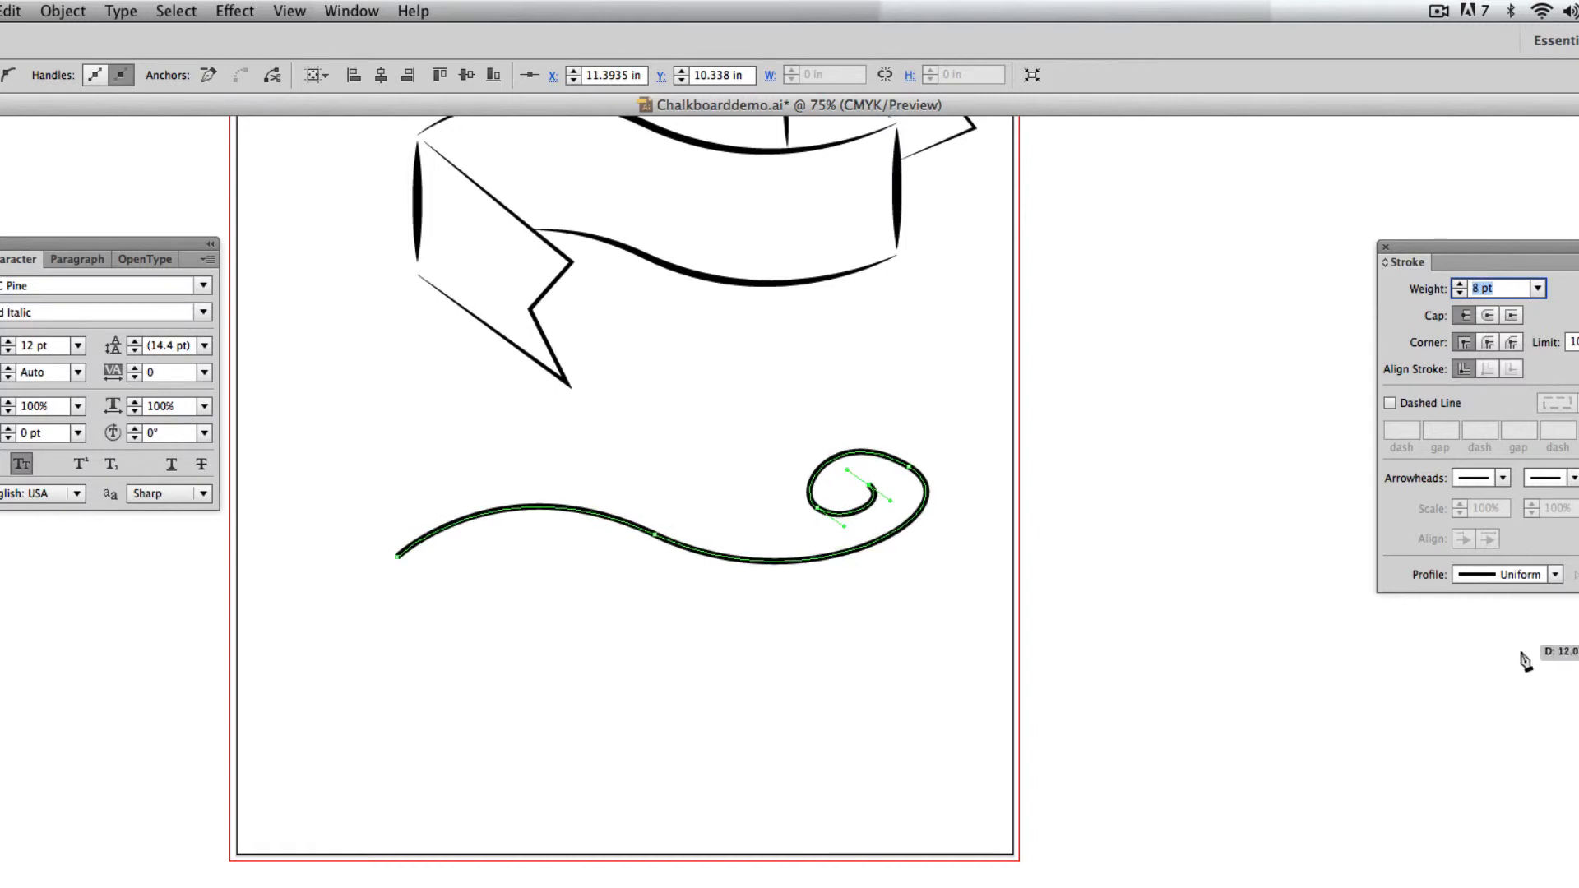
pyautogui.click(1556, 576)
pyautogui.click(1530, 650)
pyautogui.keyDown('super'); pyautogui.click(1209, 665); pyautogui.keyUp('super')
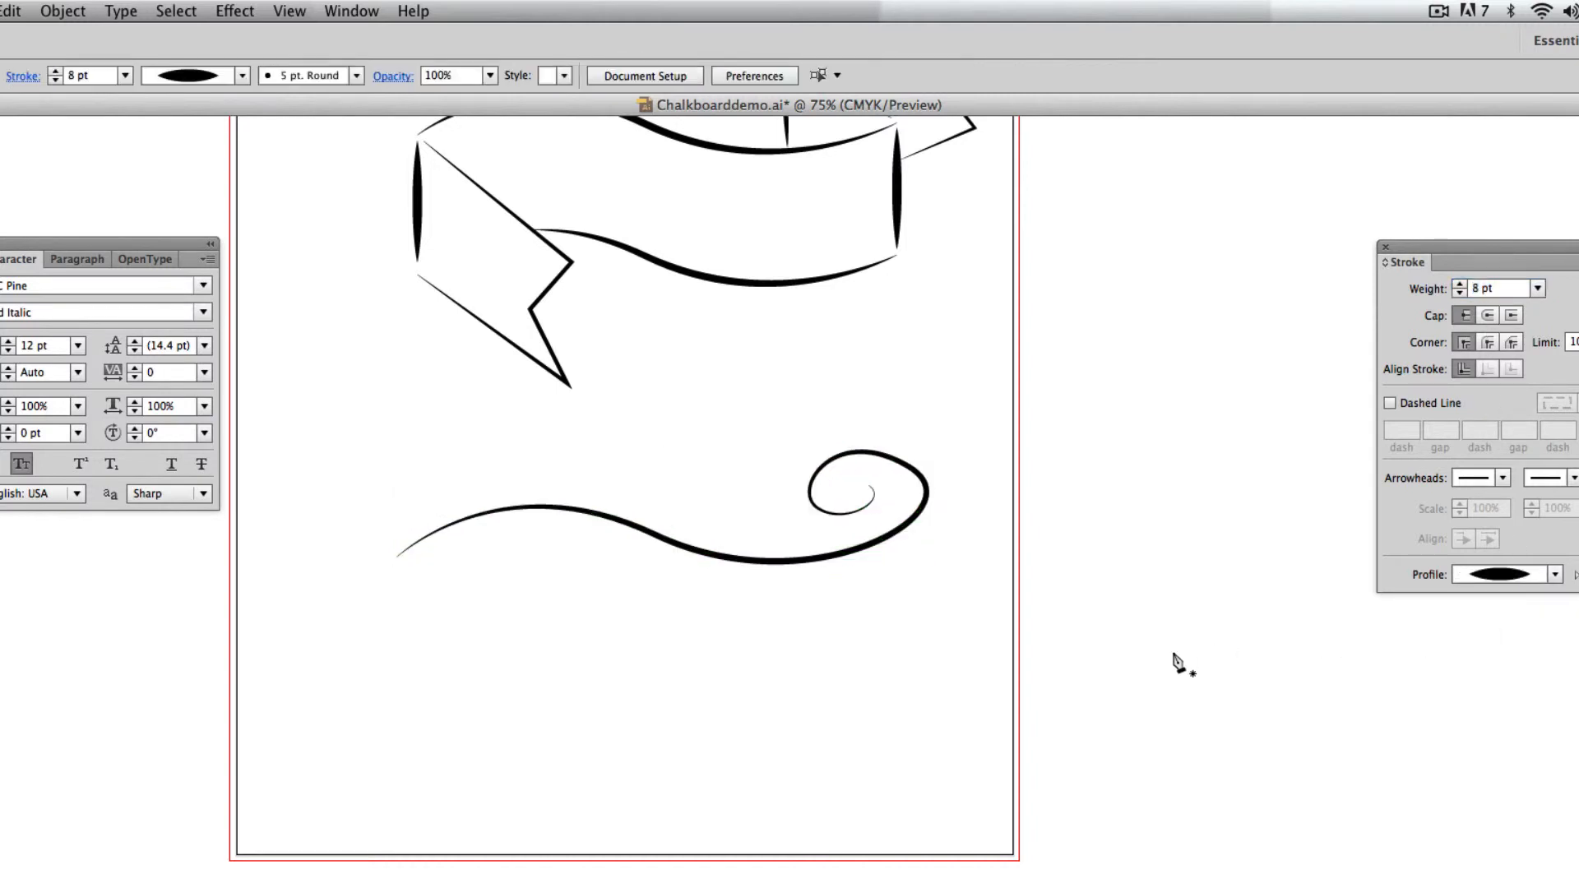
# Draw vertical lines down from the curl's outer extremes, about 0.9 in long on the left and about 3.4 in long on the right.
pyautogui.press('super+equal')
pyautogui.press('super+equal')
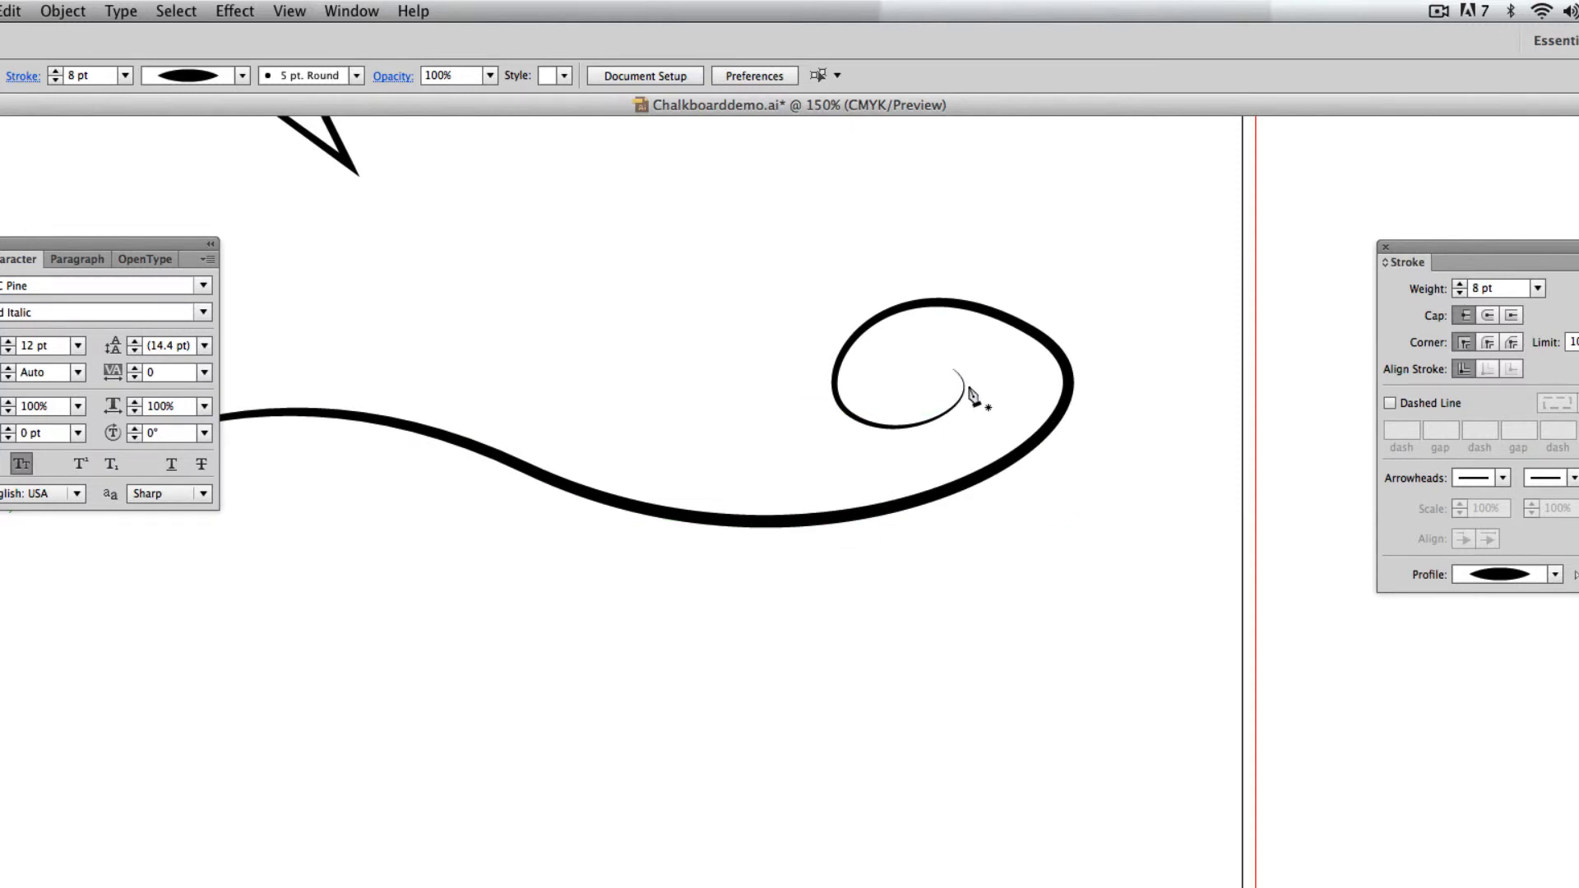
pyautogui.click(831, 406)
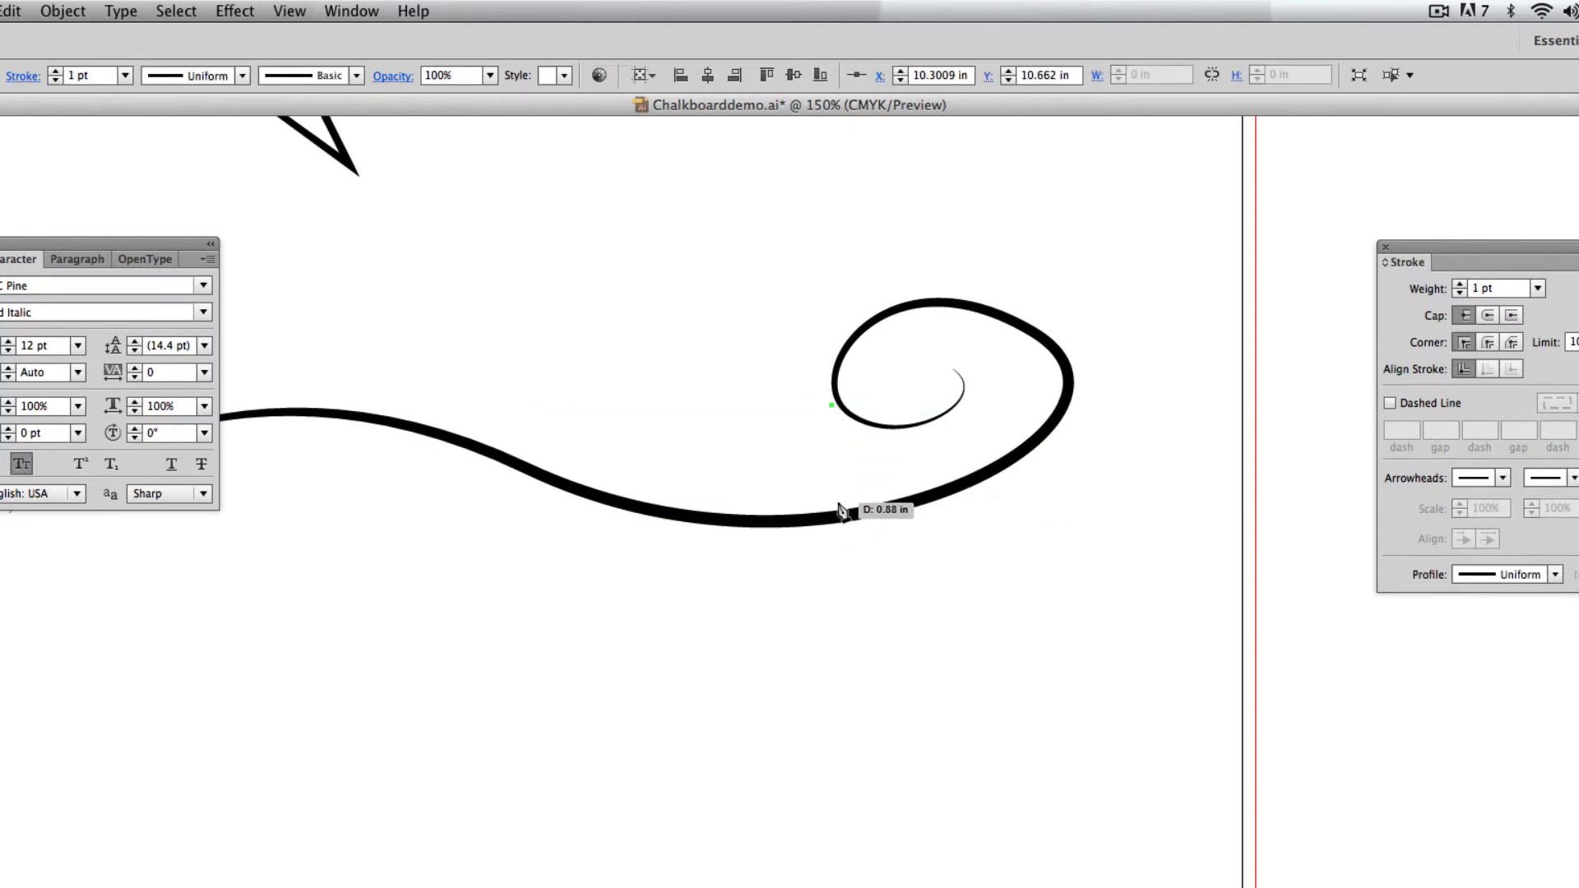
pyautogui.click(833, 503)
pyautogui.press('super+shift+a')
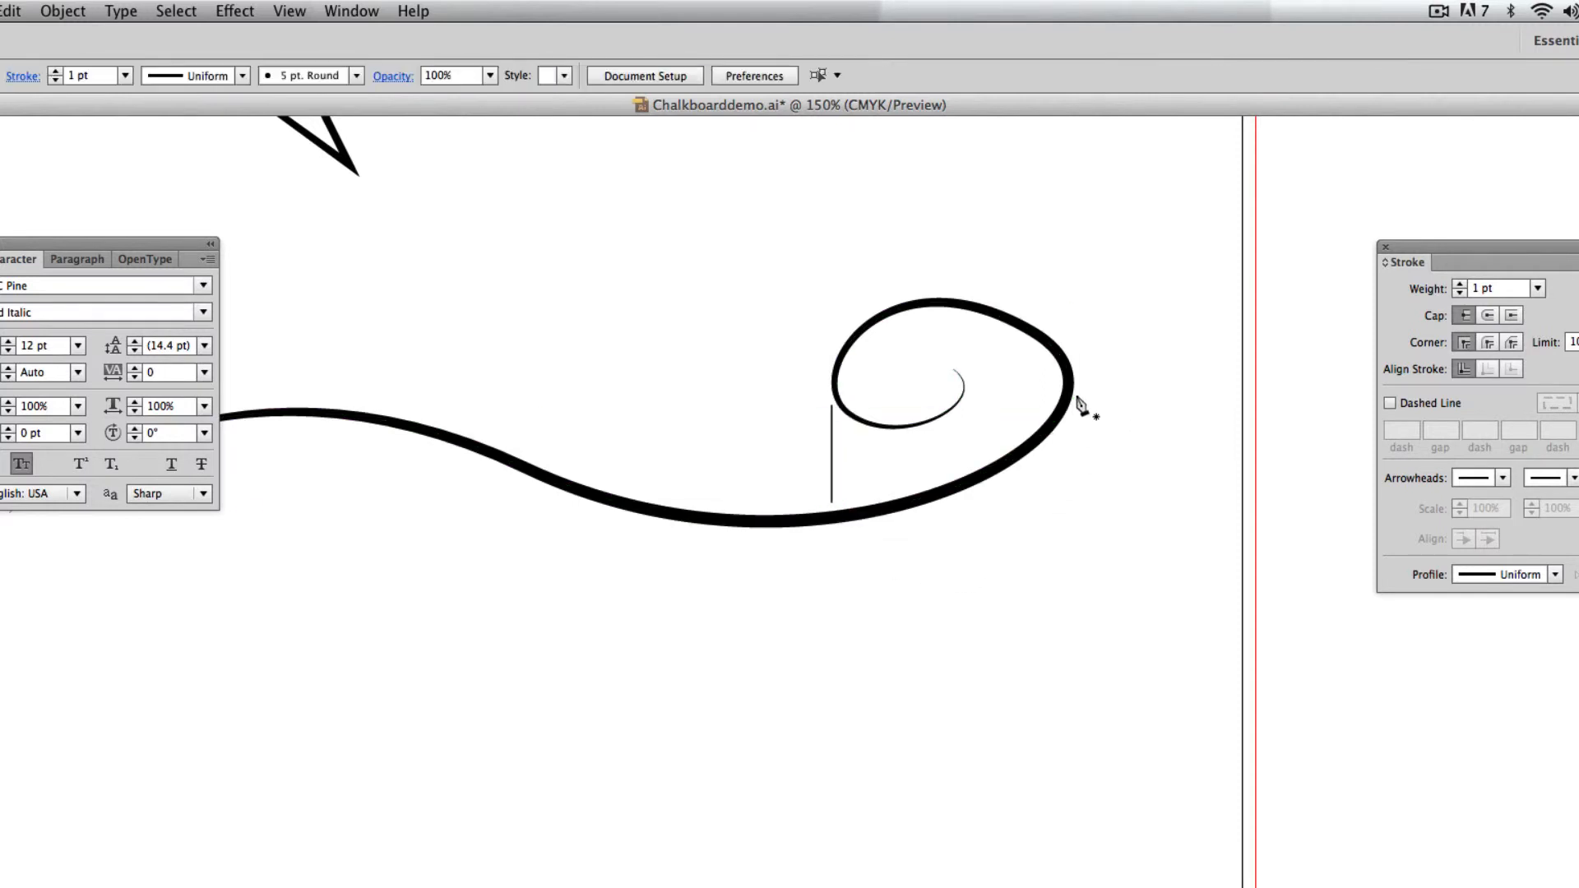
pyautogui.click(1069, 384)
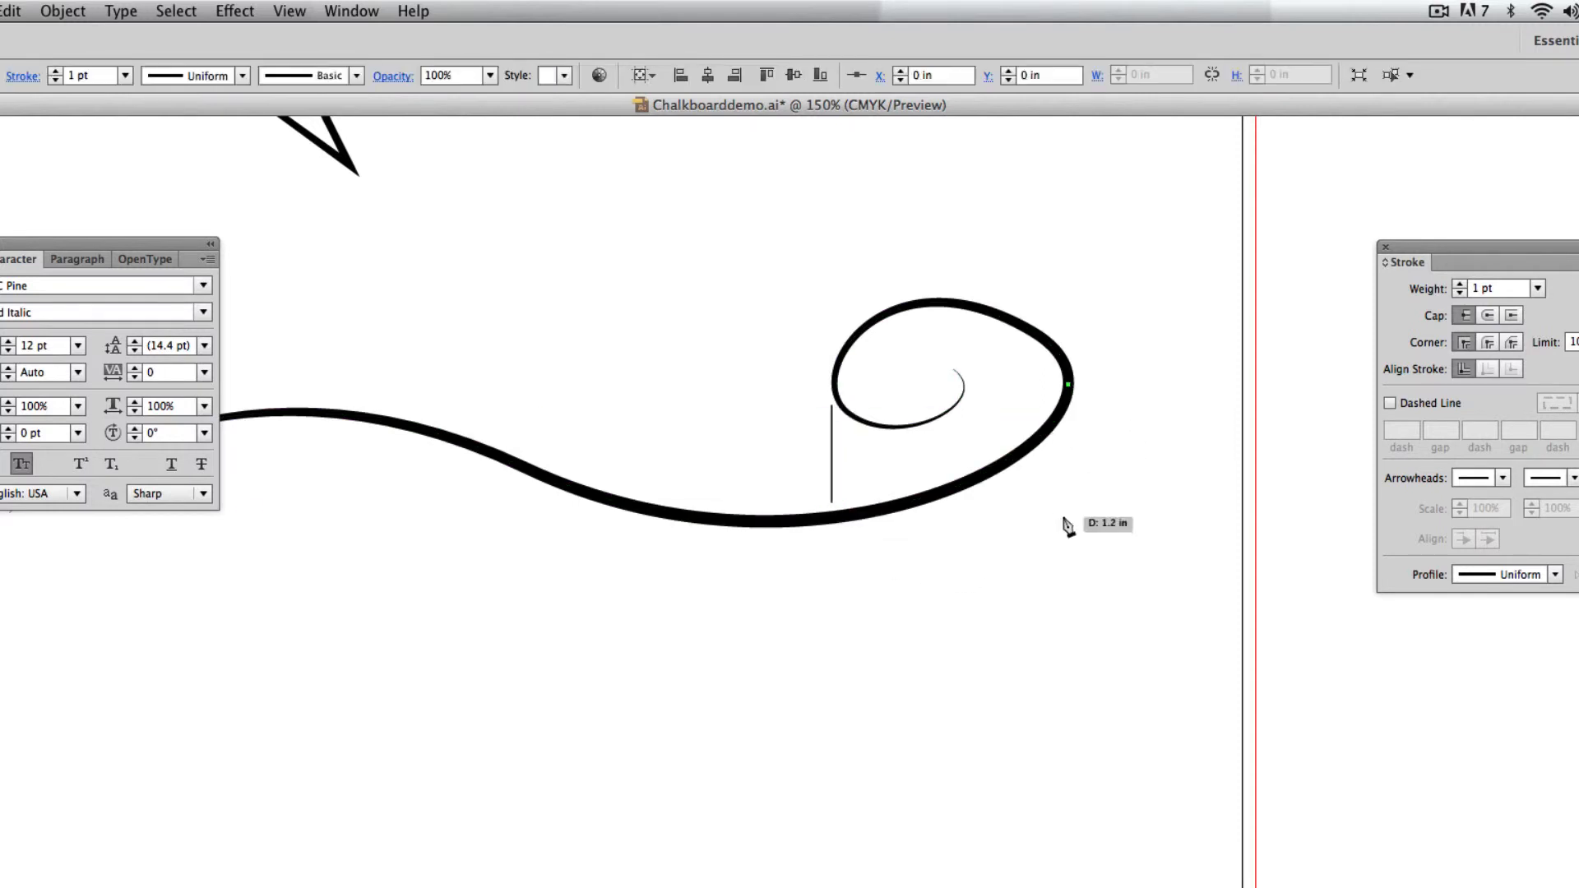
pyautogui.click(1069, 758)
pyautogui.press('super+shift+a')
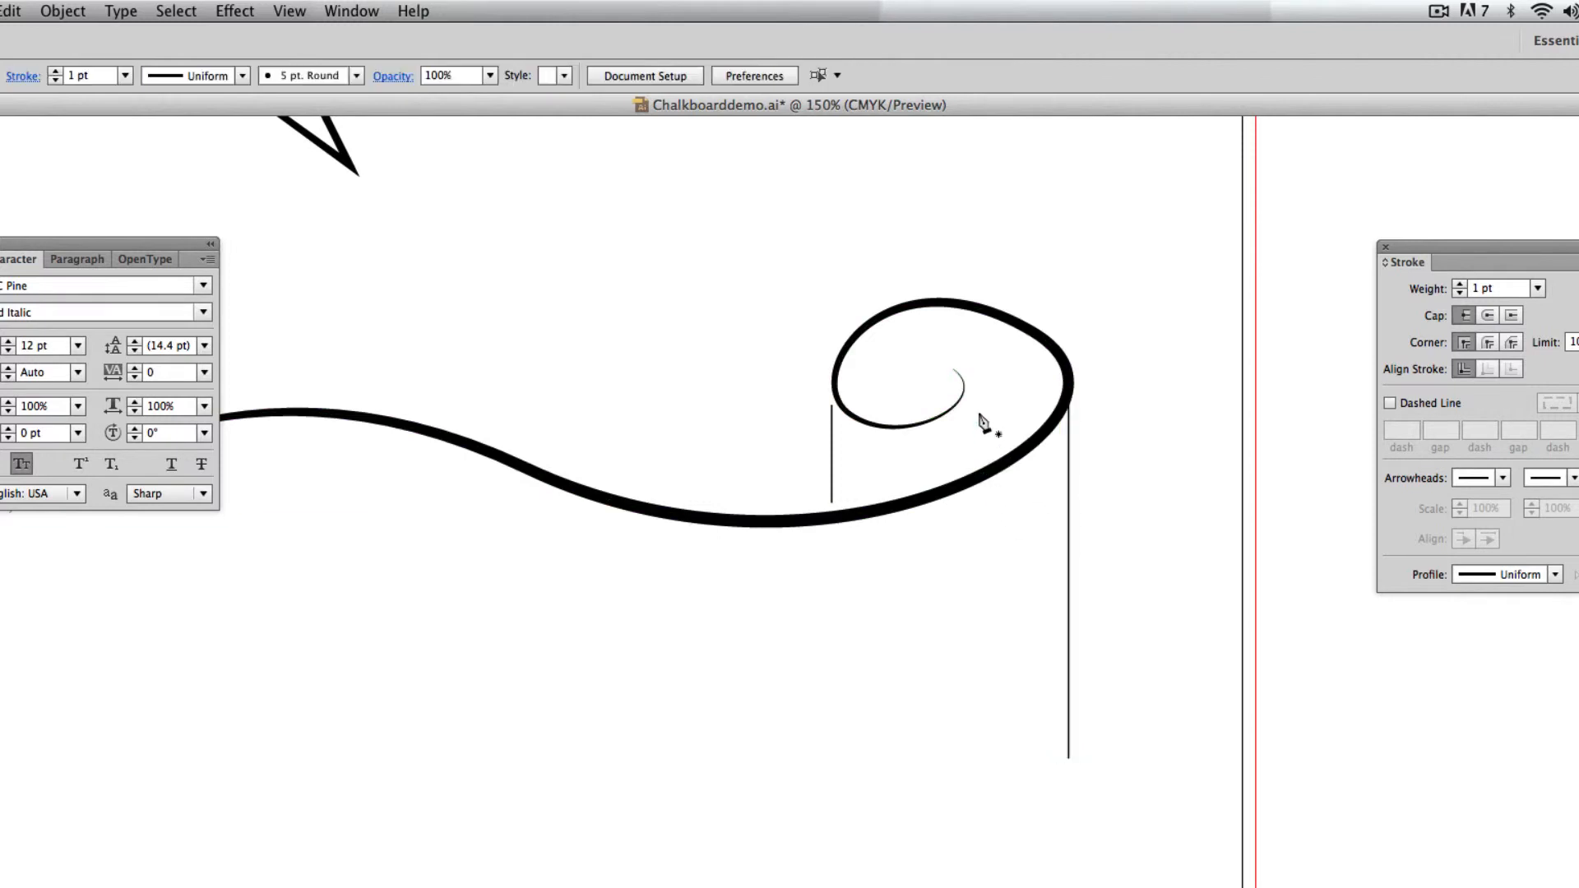
# Draw a vertical line about 0.8 in long down from the inner curl's right side, and extend the scroll's inner end with a short downward segment.
pyautogui.click(965, 385)
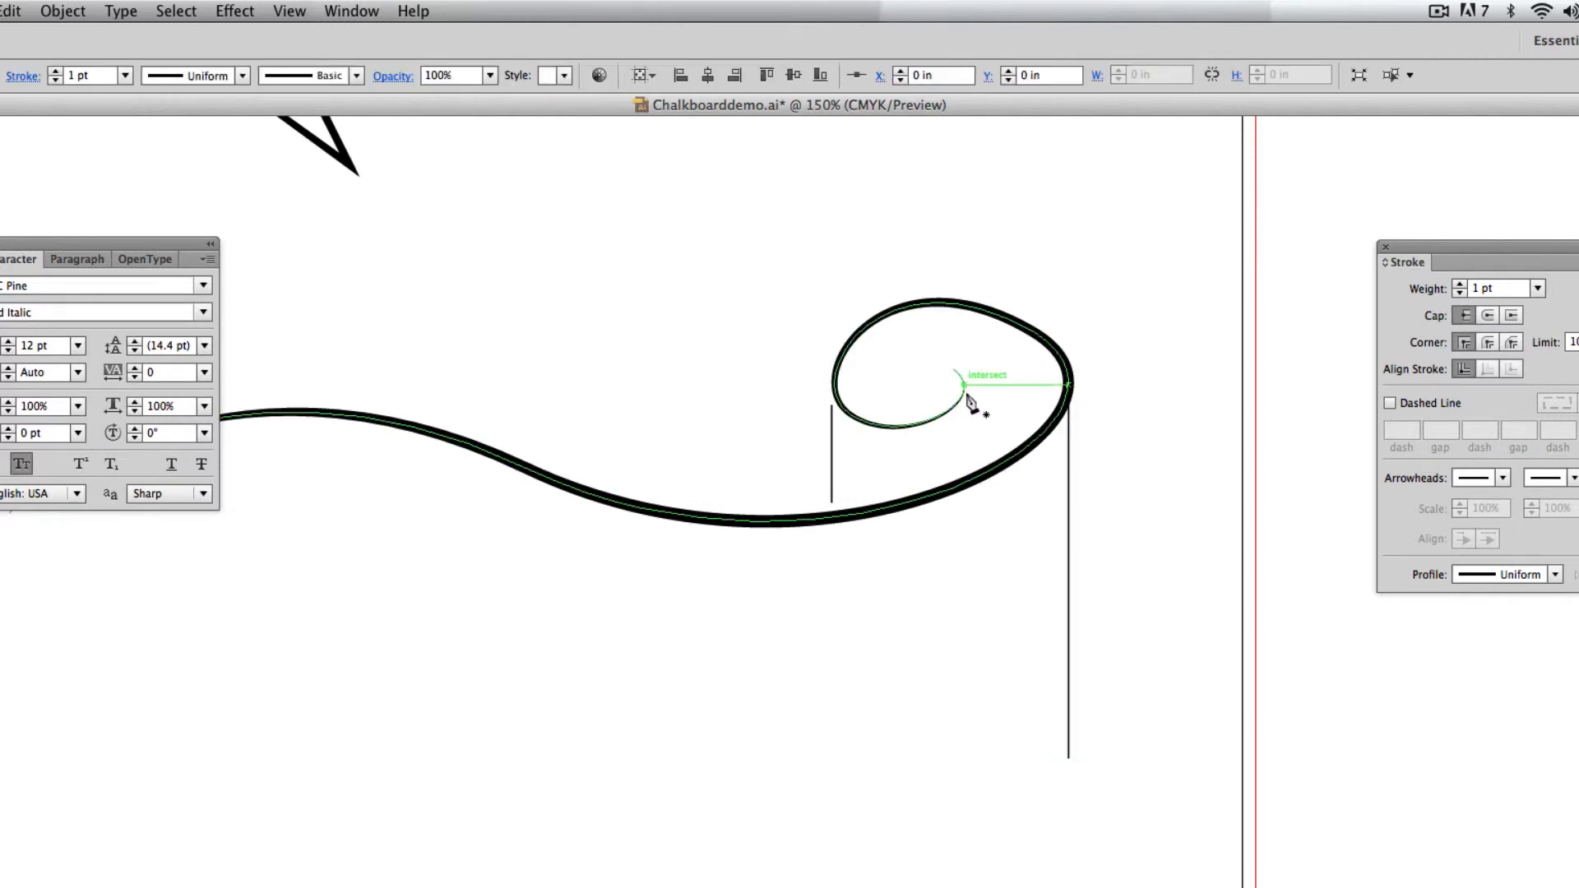
pyautogui.click(964, 473)
pyautogui.press('super+shift+a')
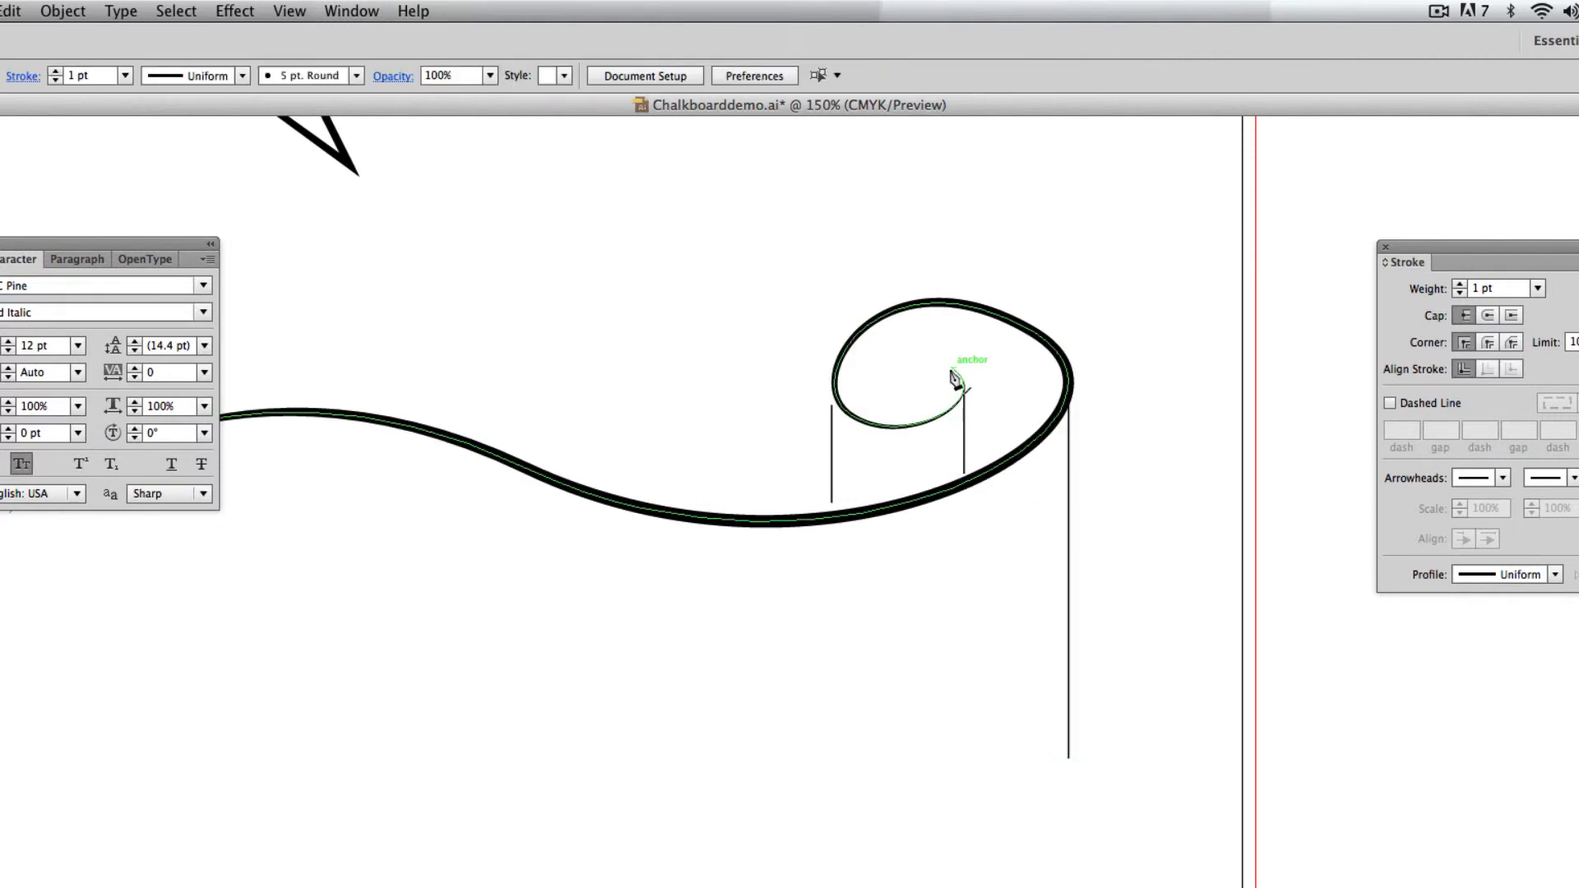
pyautogui.click(953, 371)
pyautogui.click(955, 401)
pyautogui.press('super+shift+a')
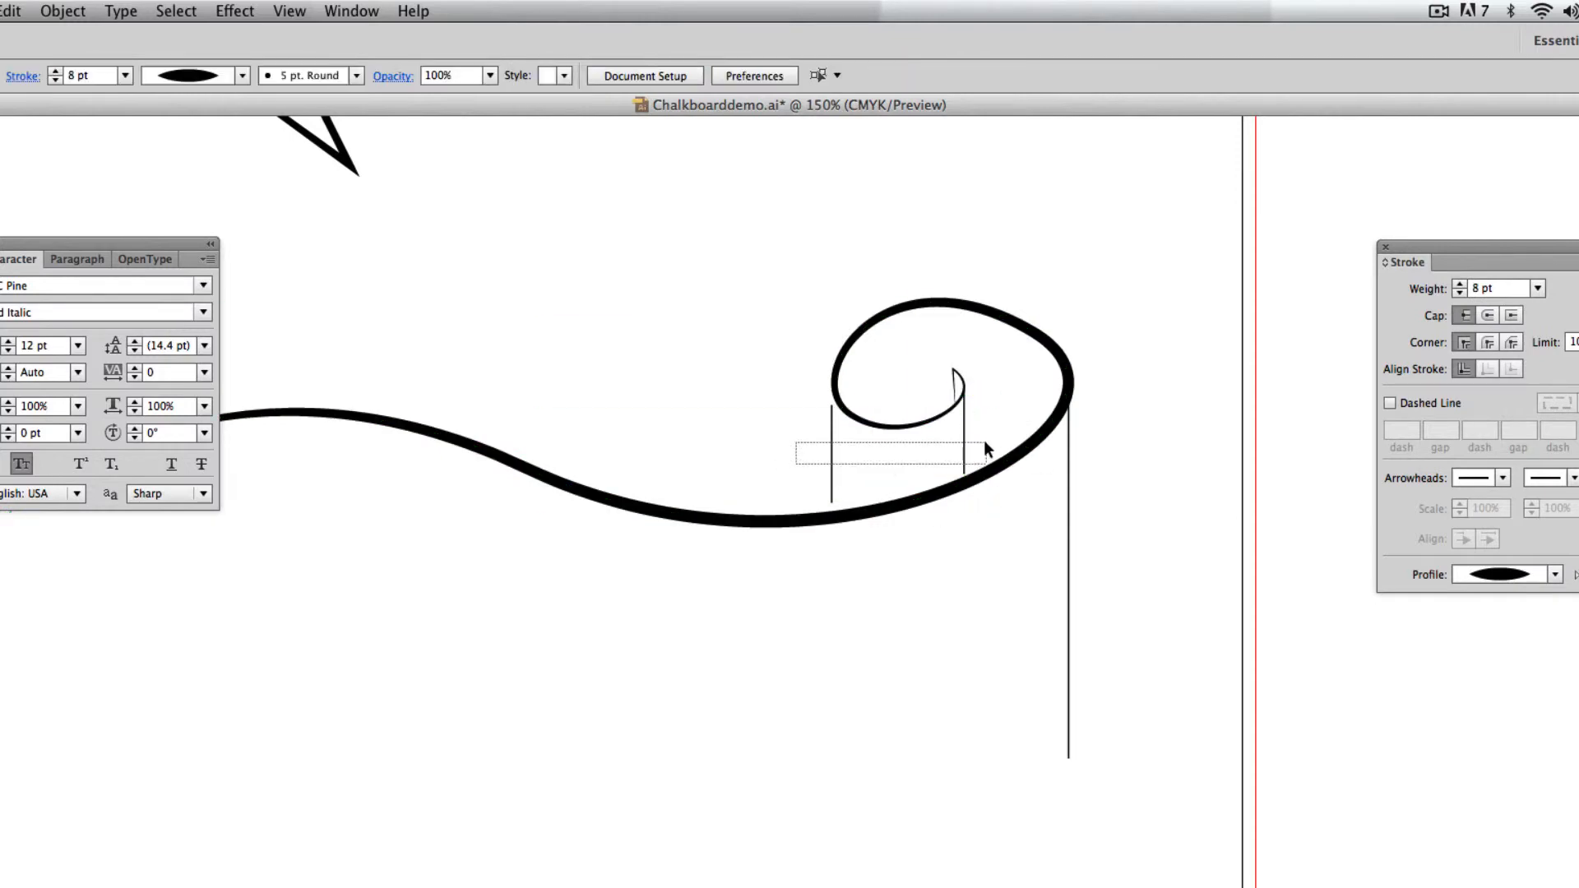
# Give the three separate vertical lines a 4 pt stroke with the lens-shaped Width Profile 1, and deselect them.
pyautogui.moveTo(986, 442); pyautogui.dragTo(986, 444)
pyautogui.moveTo(1050, 579); pyautogui.dragTo(1051, 579)
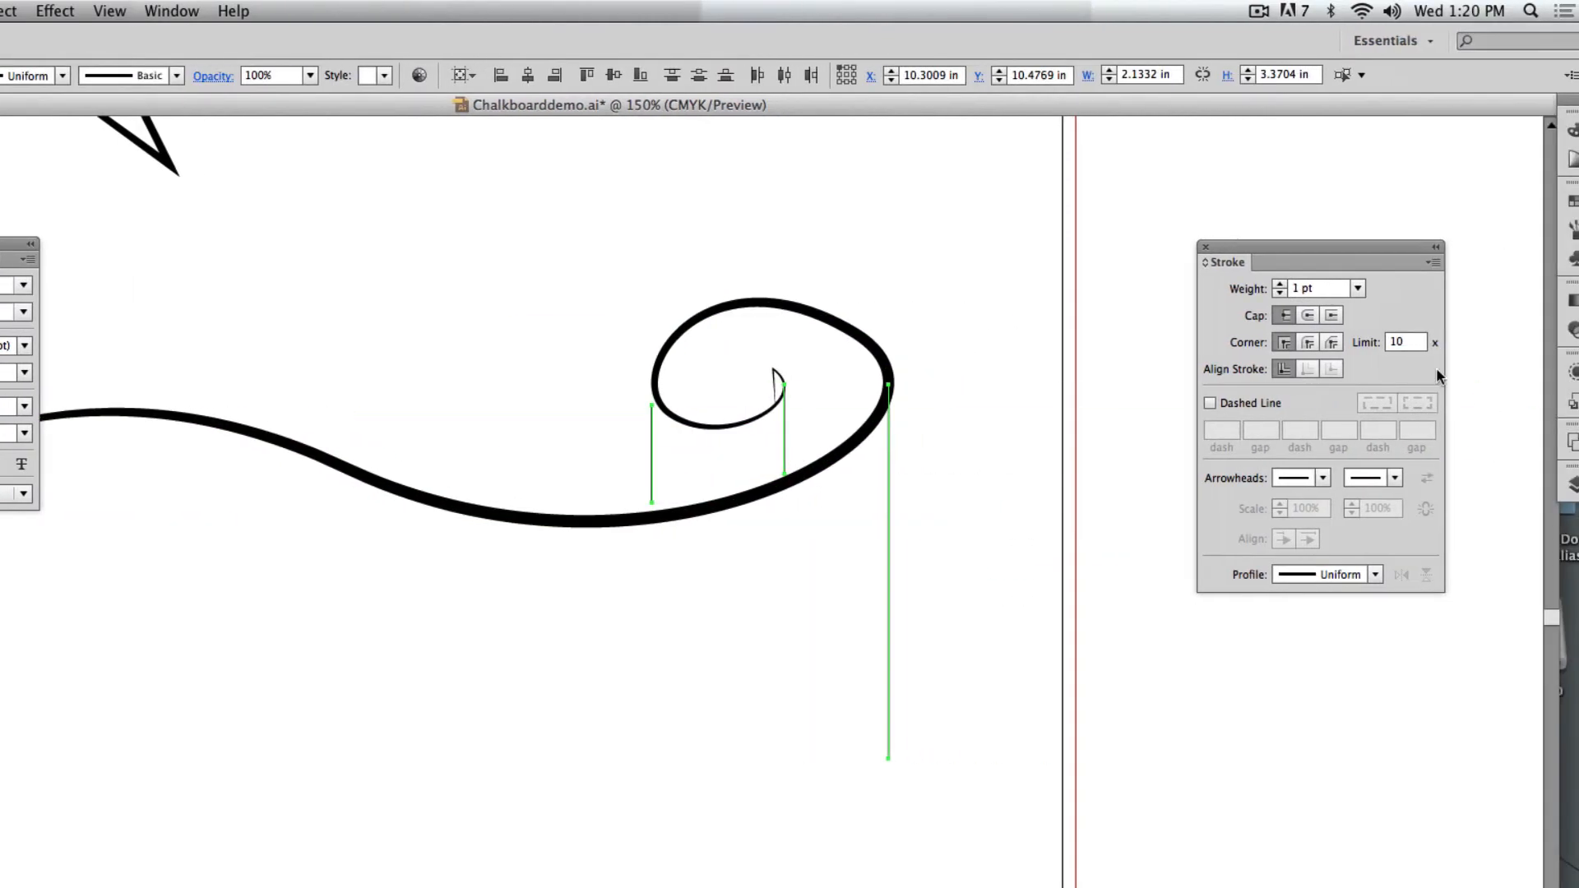
pyautogui.press('Up')
pyautogui.press('Up')
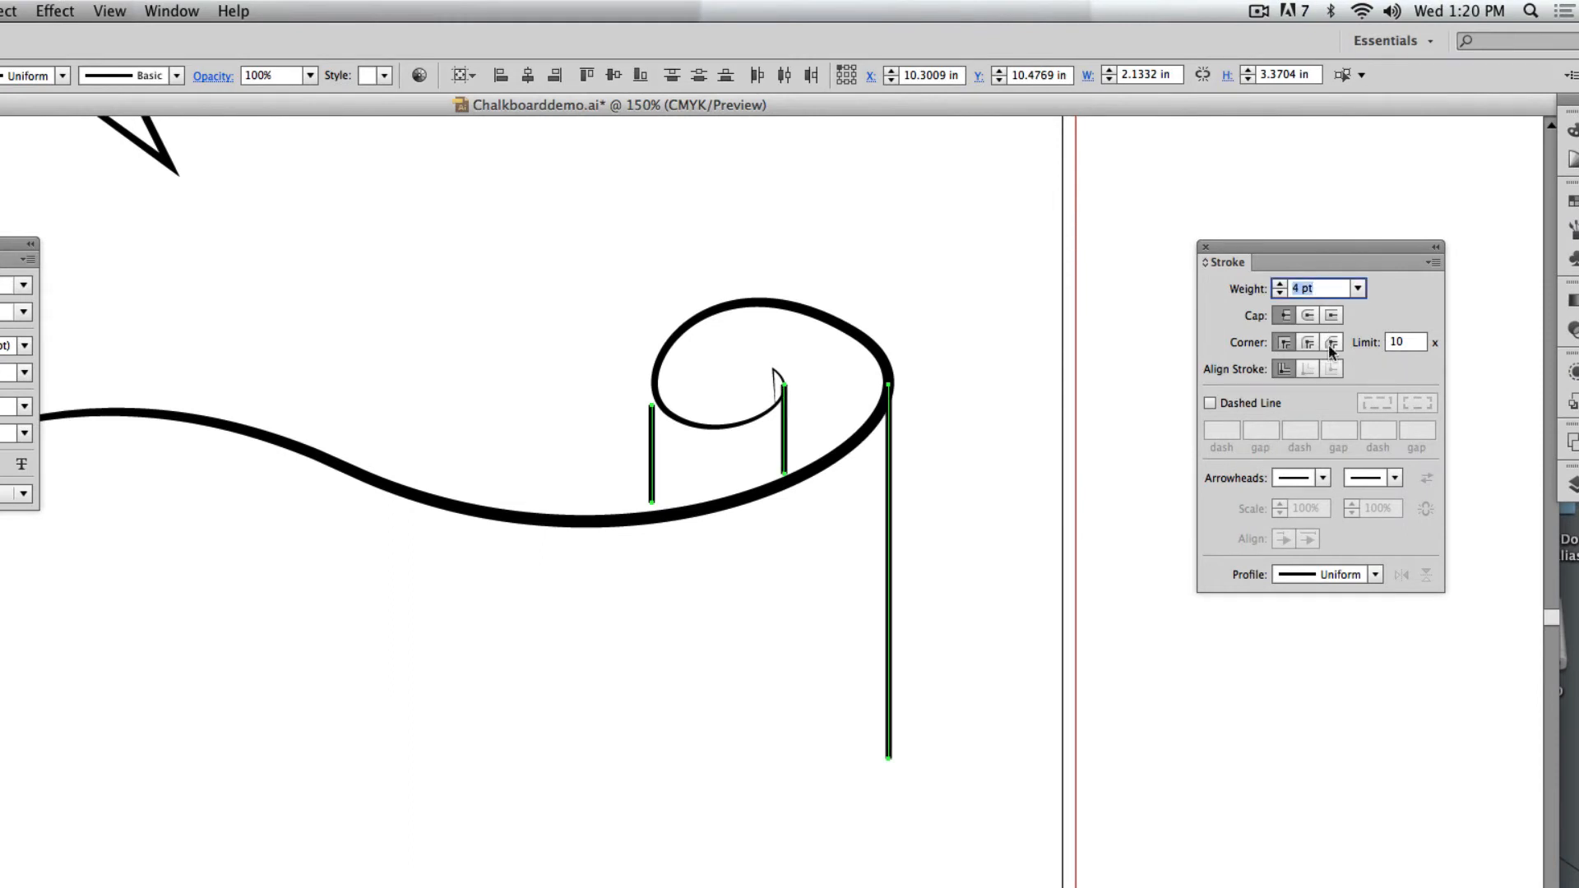
pyautogui.click(1376, 575)
pyautogui.click(1316, 646)
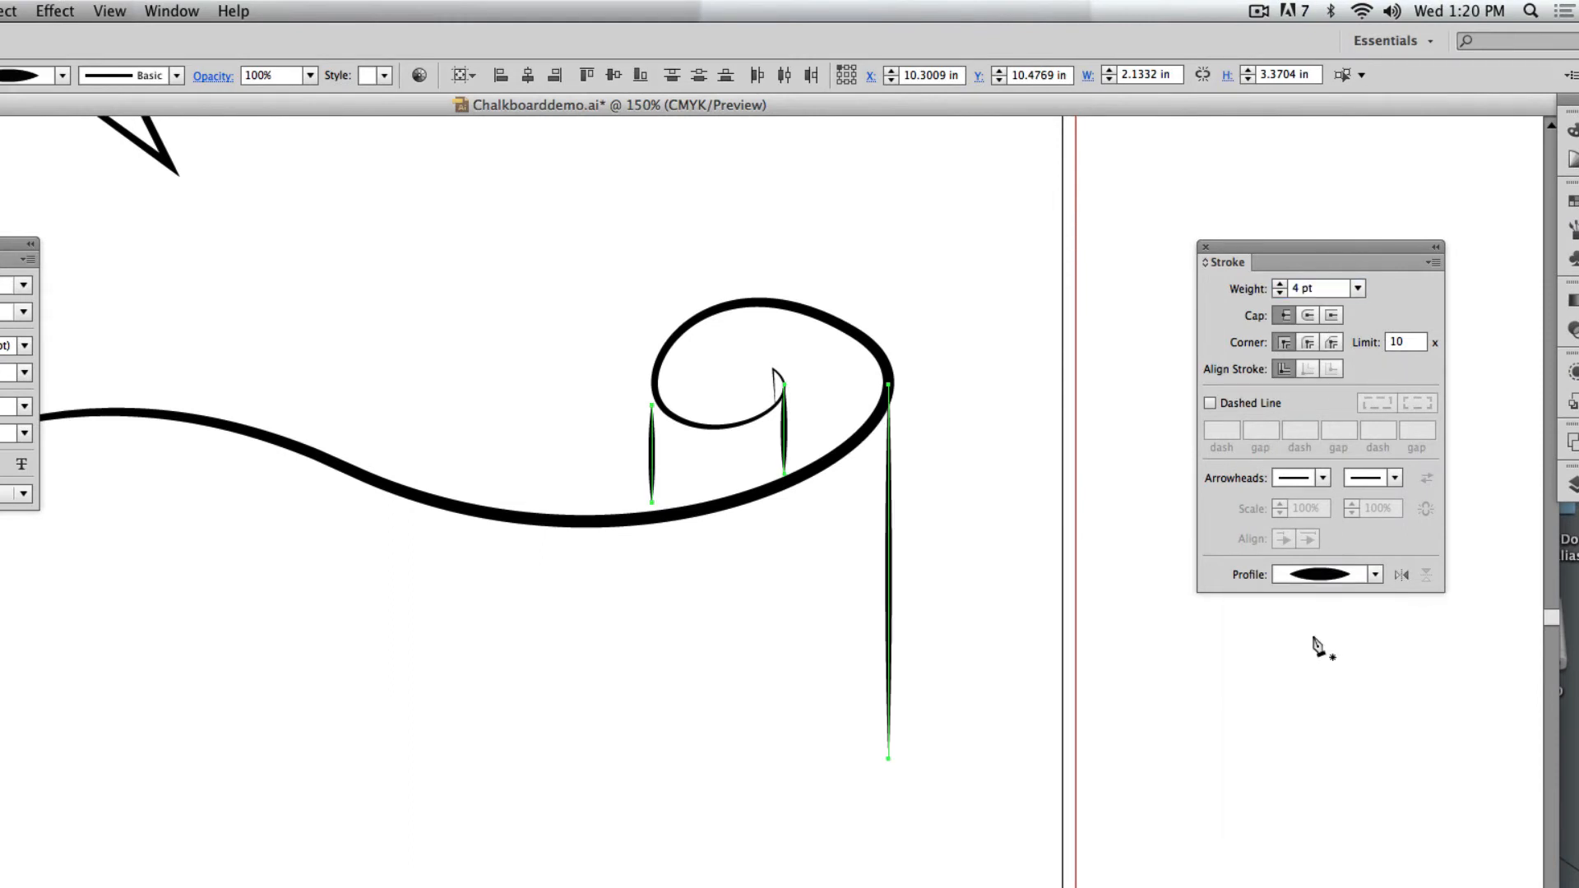
pyautogui.press('super+shift+a')
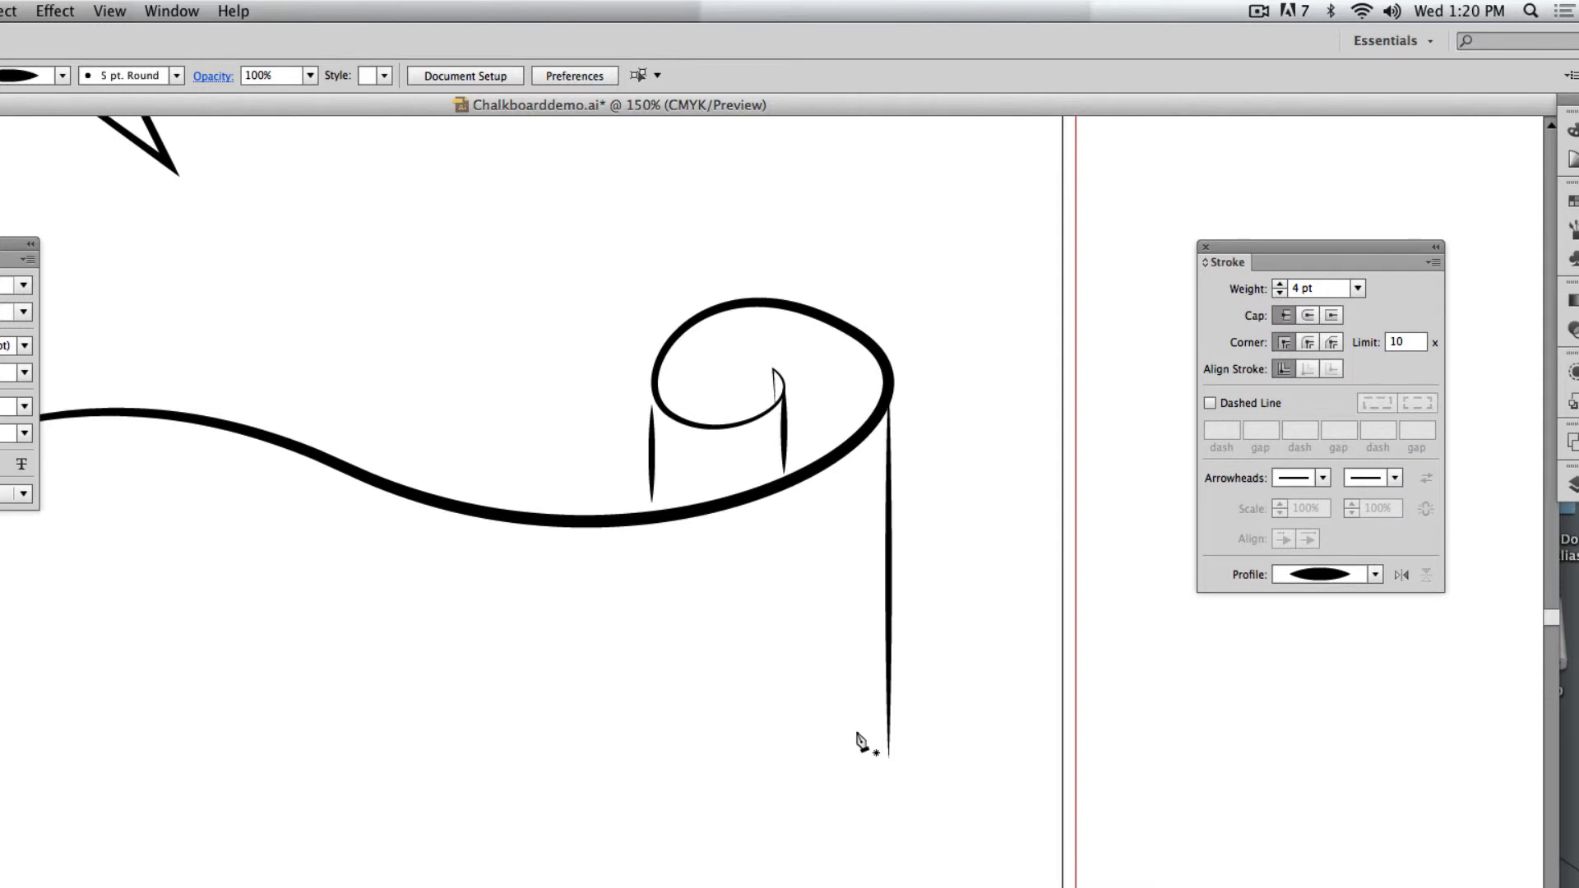
# Start the scroll's lower edge with a smooth curve from the foot of the long right vertical line to below the upper edge's middle.
pyautogui.press('super+minus')
pyautogui.press('super+minus')
pyautogui.press('space')
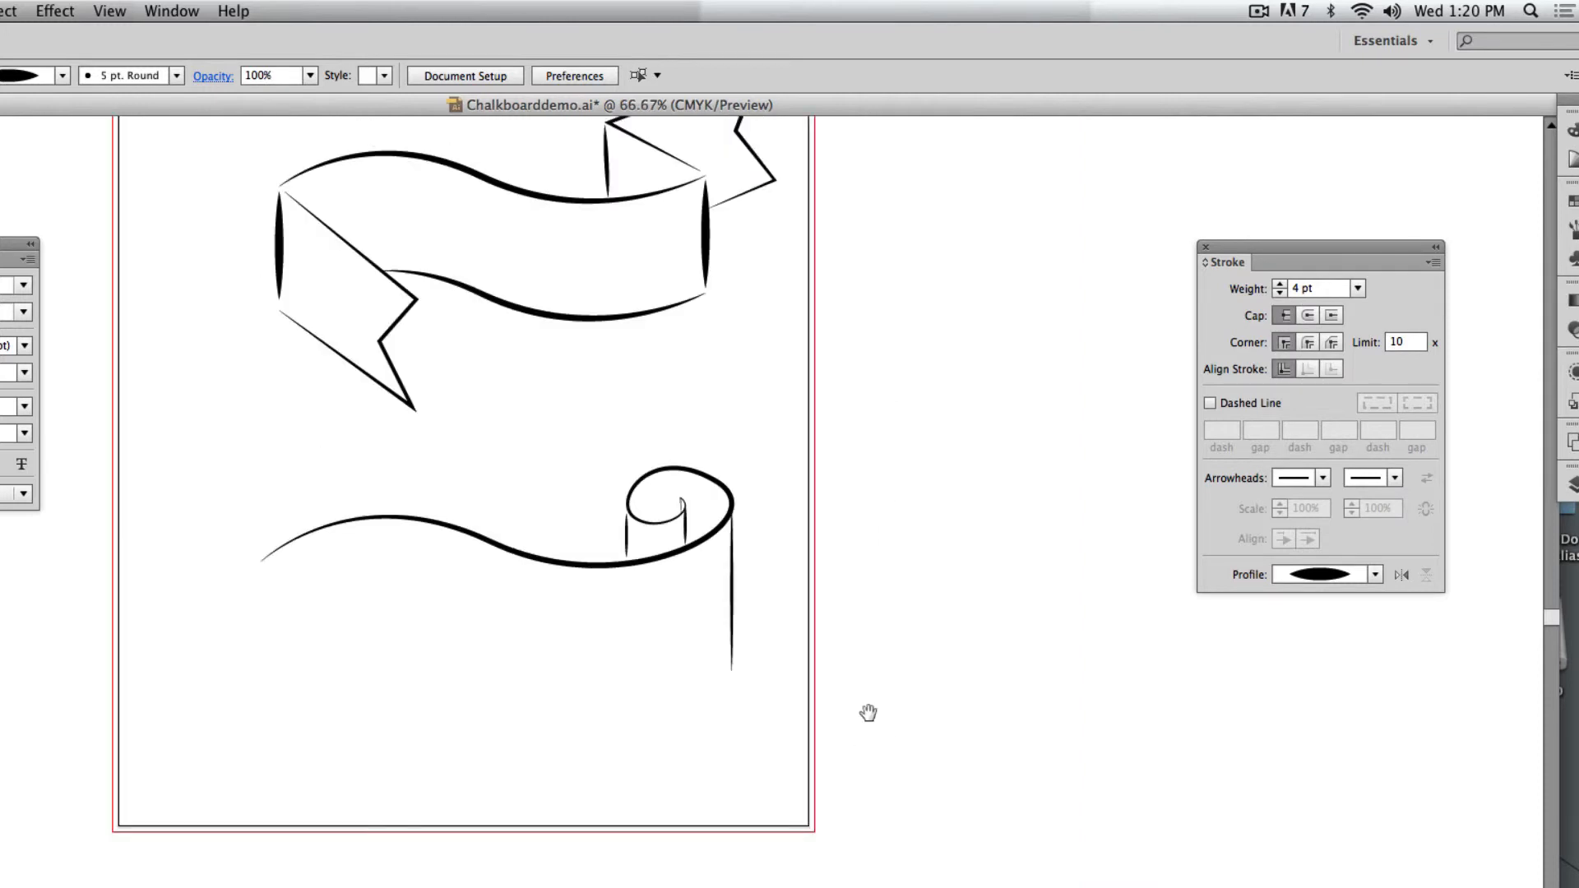
pyautogui.moveTo(869, 713); pyautogui.dragTo(993, 561)
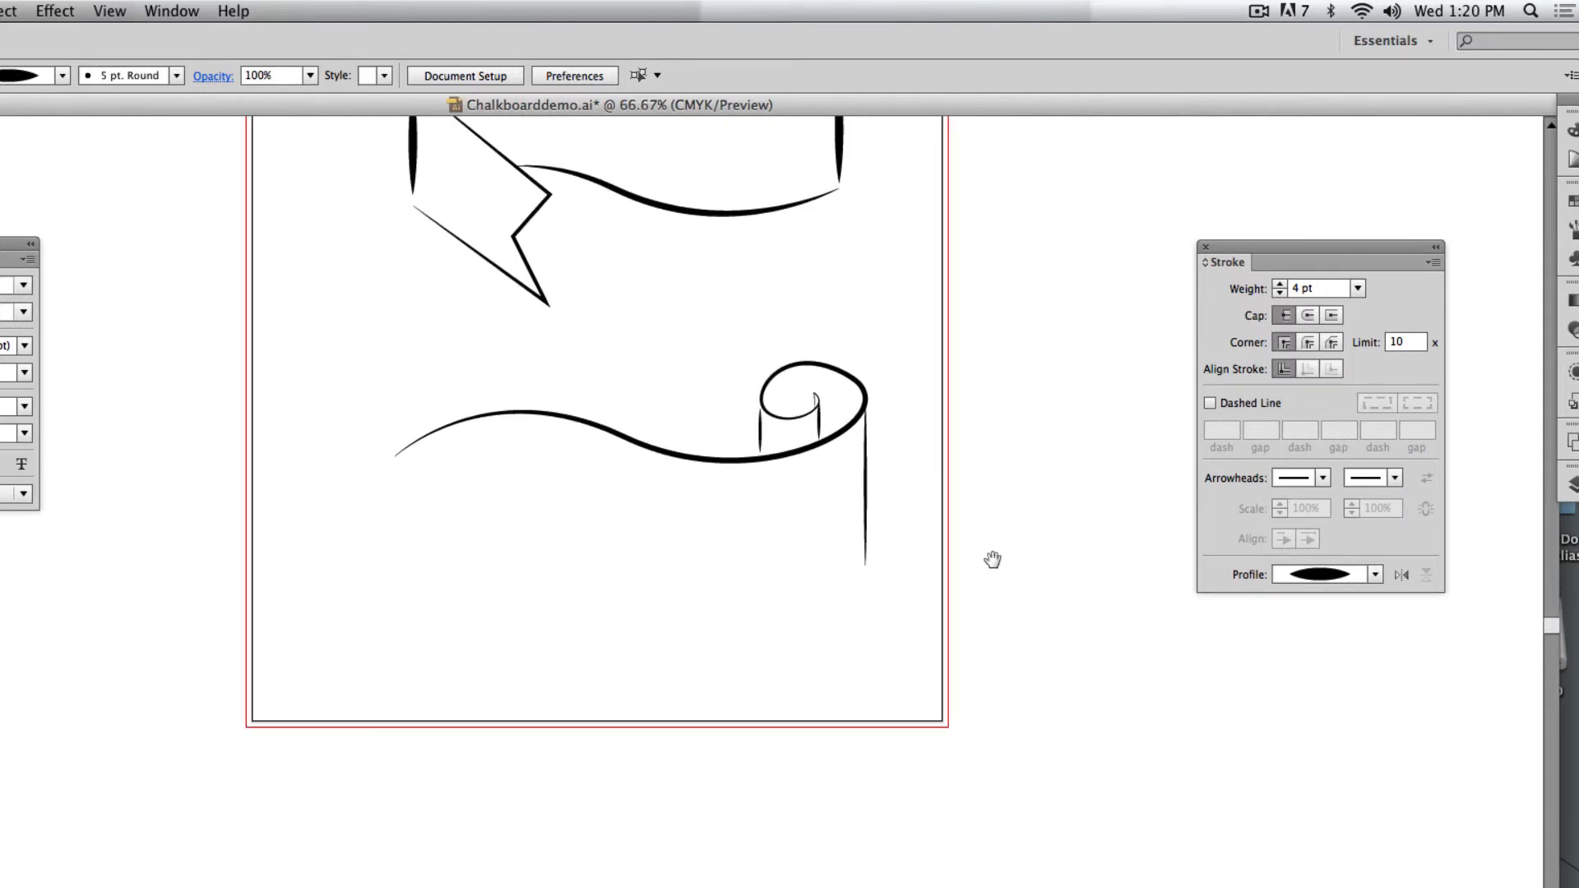
pyautogui.click(864, 573)
pyautogui.moveTo(629, 578); pyautogui.dragTo(458, 531)
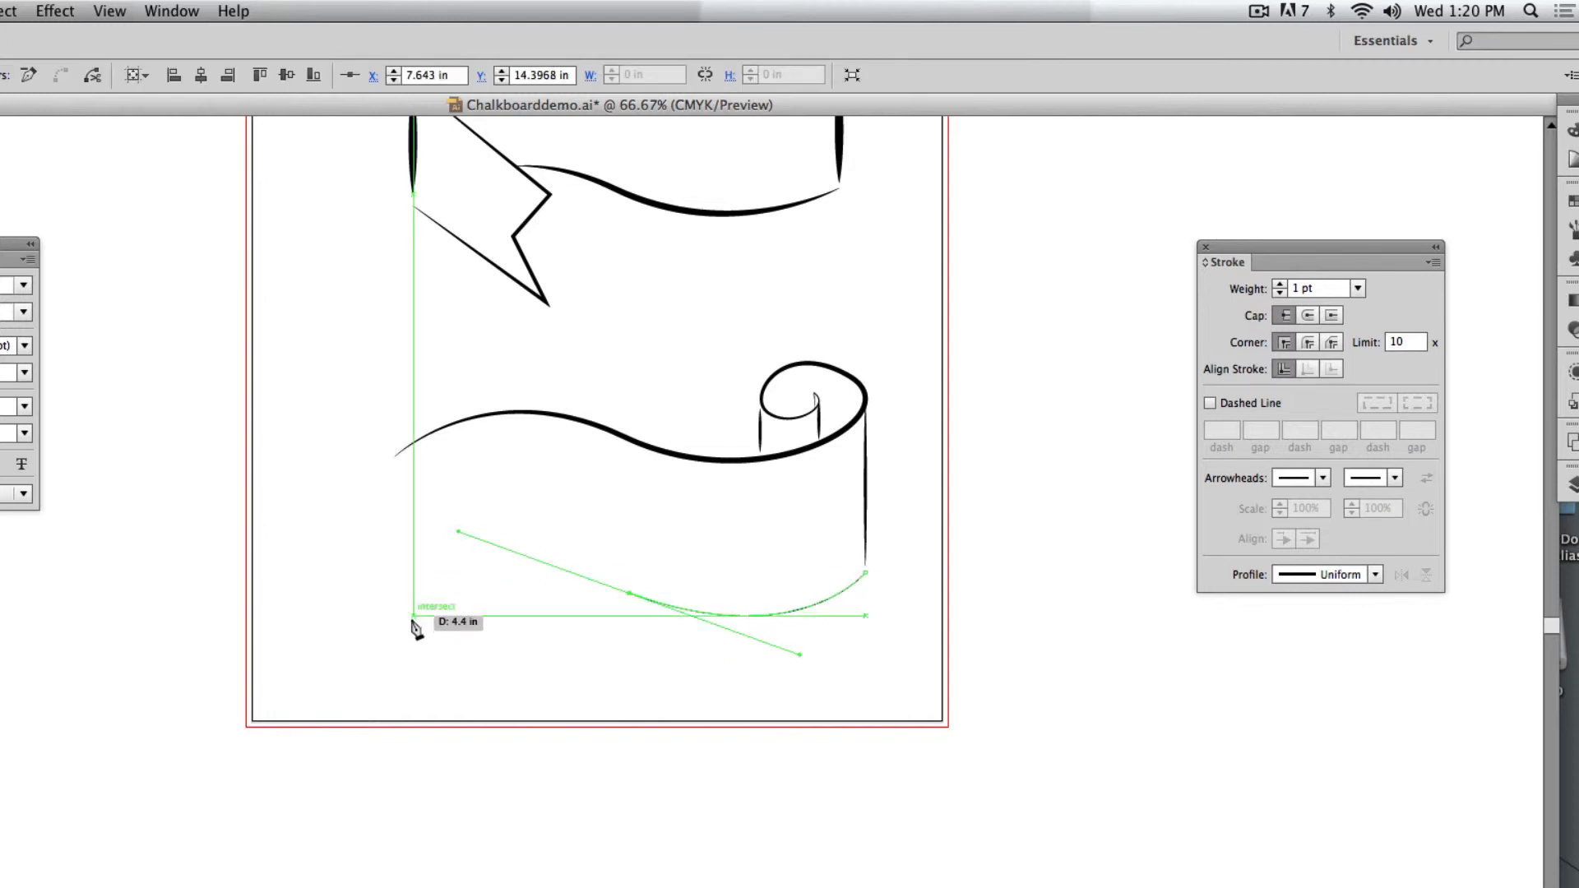
pyautogui.click(413, 623)
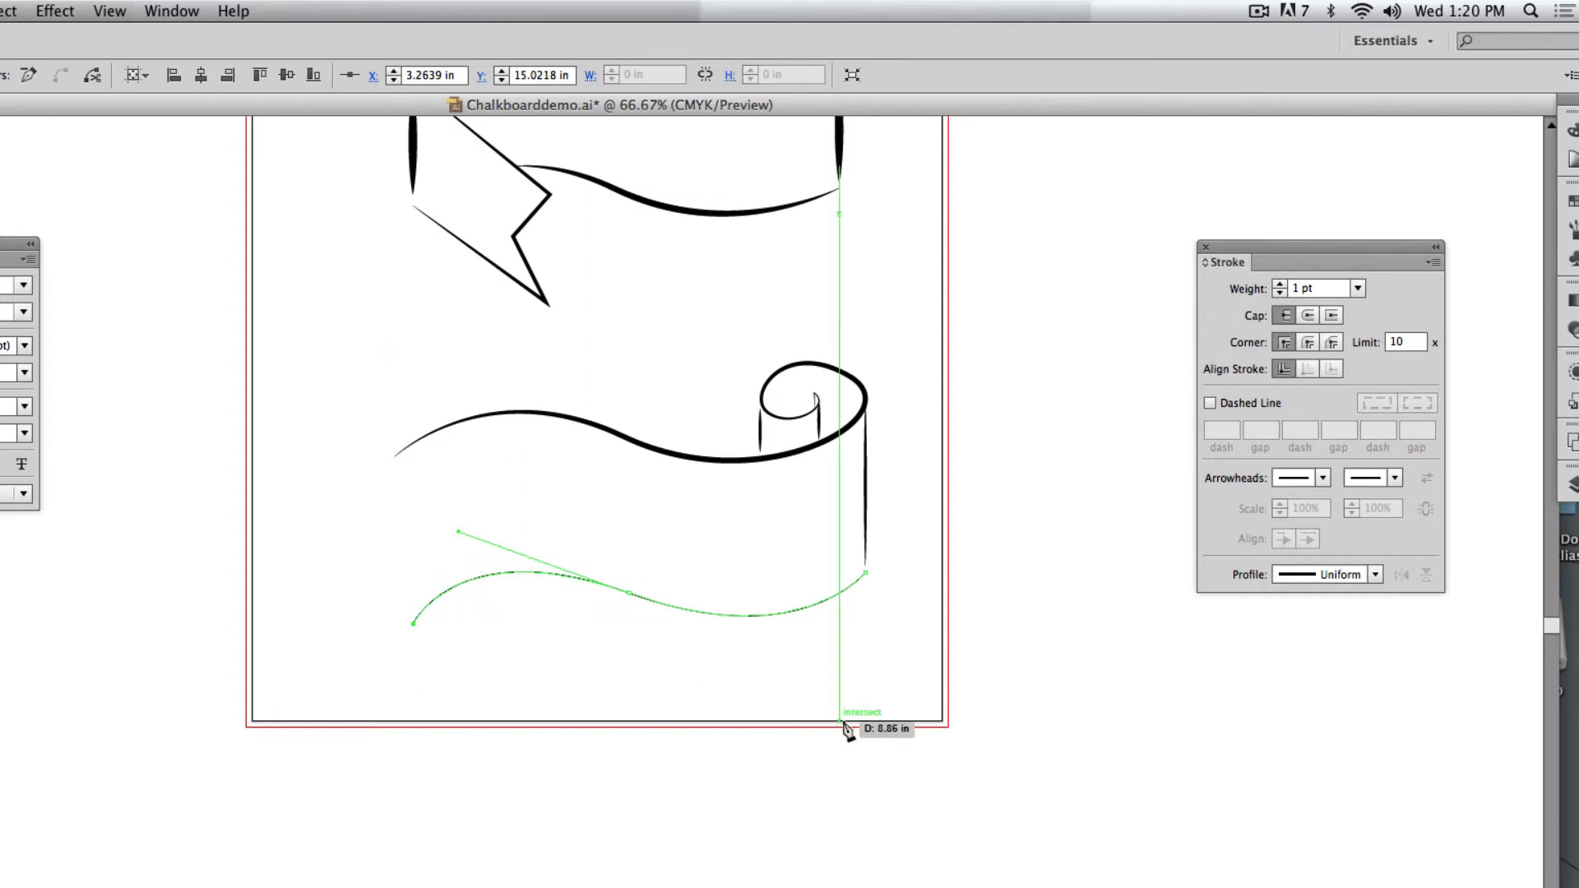
pyautogui.hotkey('ctrl', 'z')
pyautogui.moveTo(419, 607); pyautogui.dragTo(283, 483)
pyautogui.press('super+shift+a')
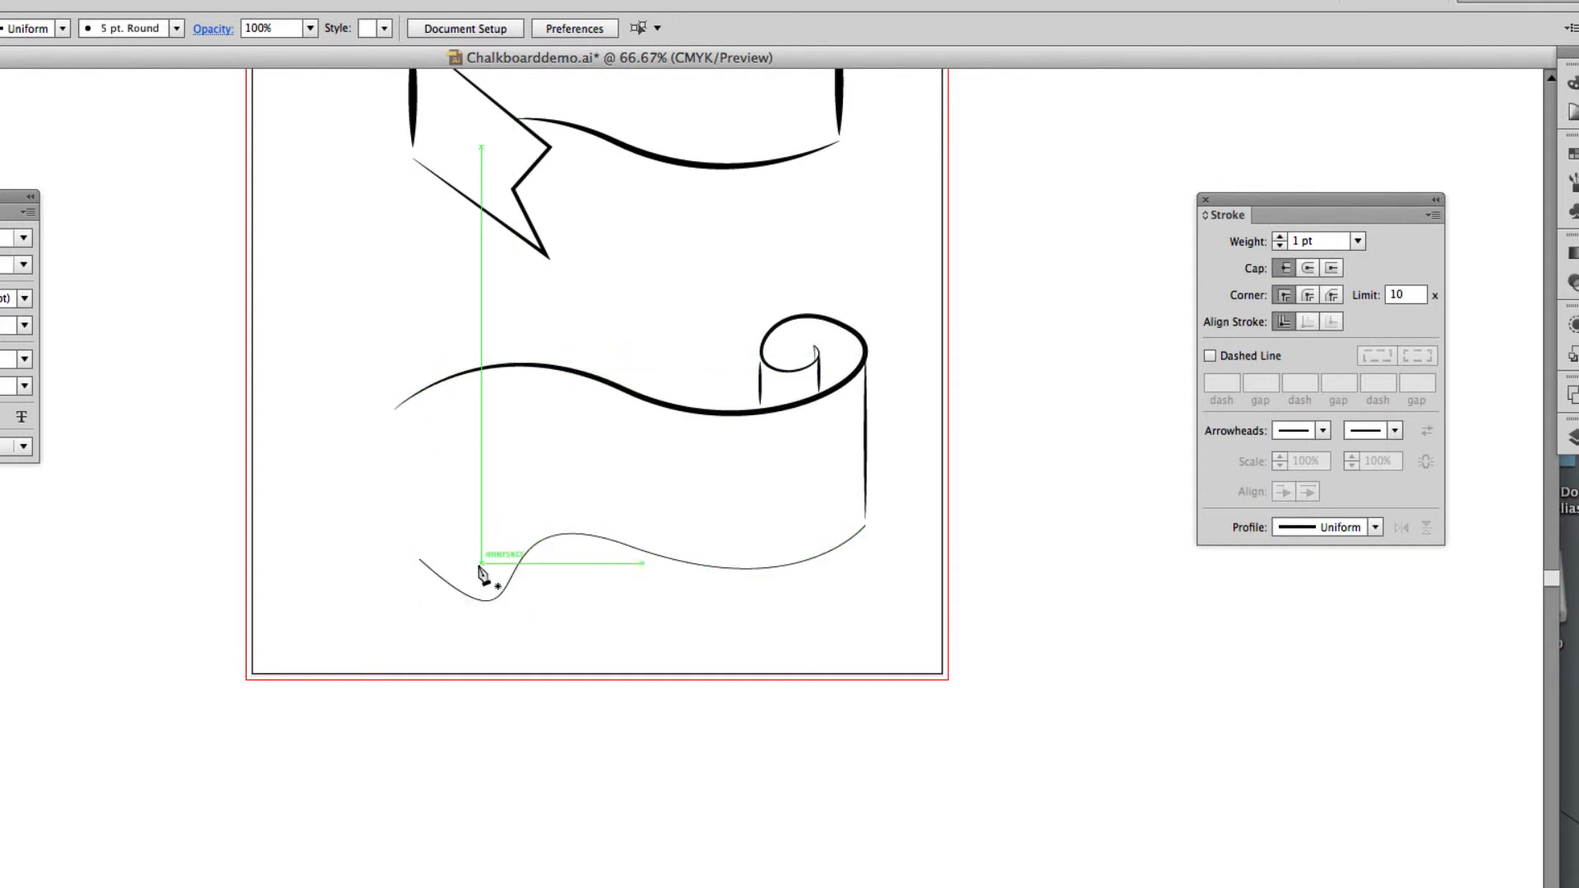
pyautogui.press('super+z')
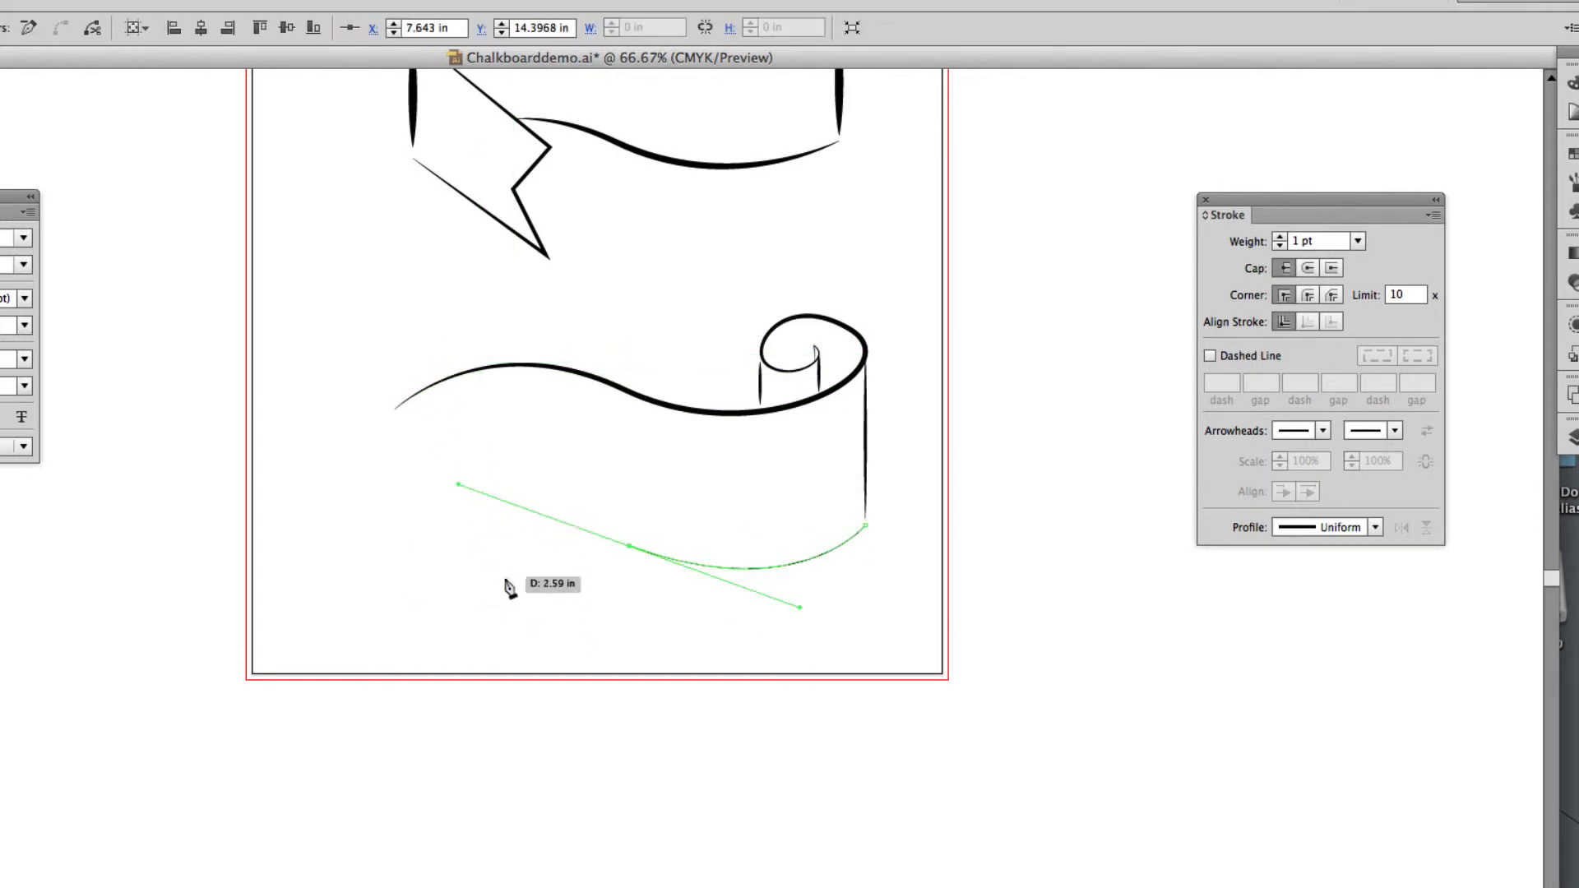
# Finish the scroll's lower edge at about 8.7 in wide, give it a 4 pt stroke with the lens-shaped width profile, and deselect it.
pyautogui.click(436, 588)
pyautogui.keyDown('super'); pyautogui.click(563, 718); pyautogui.keyUp('super')
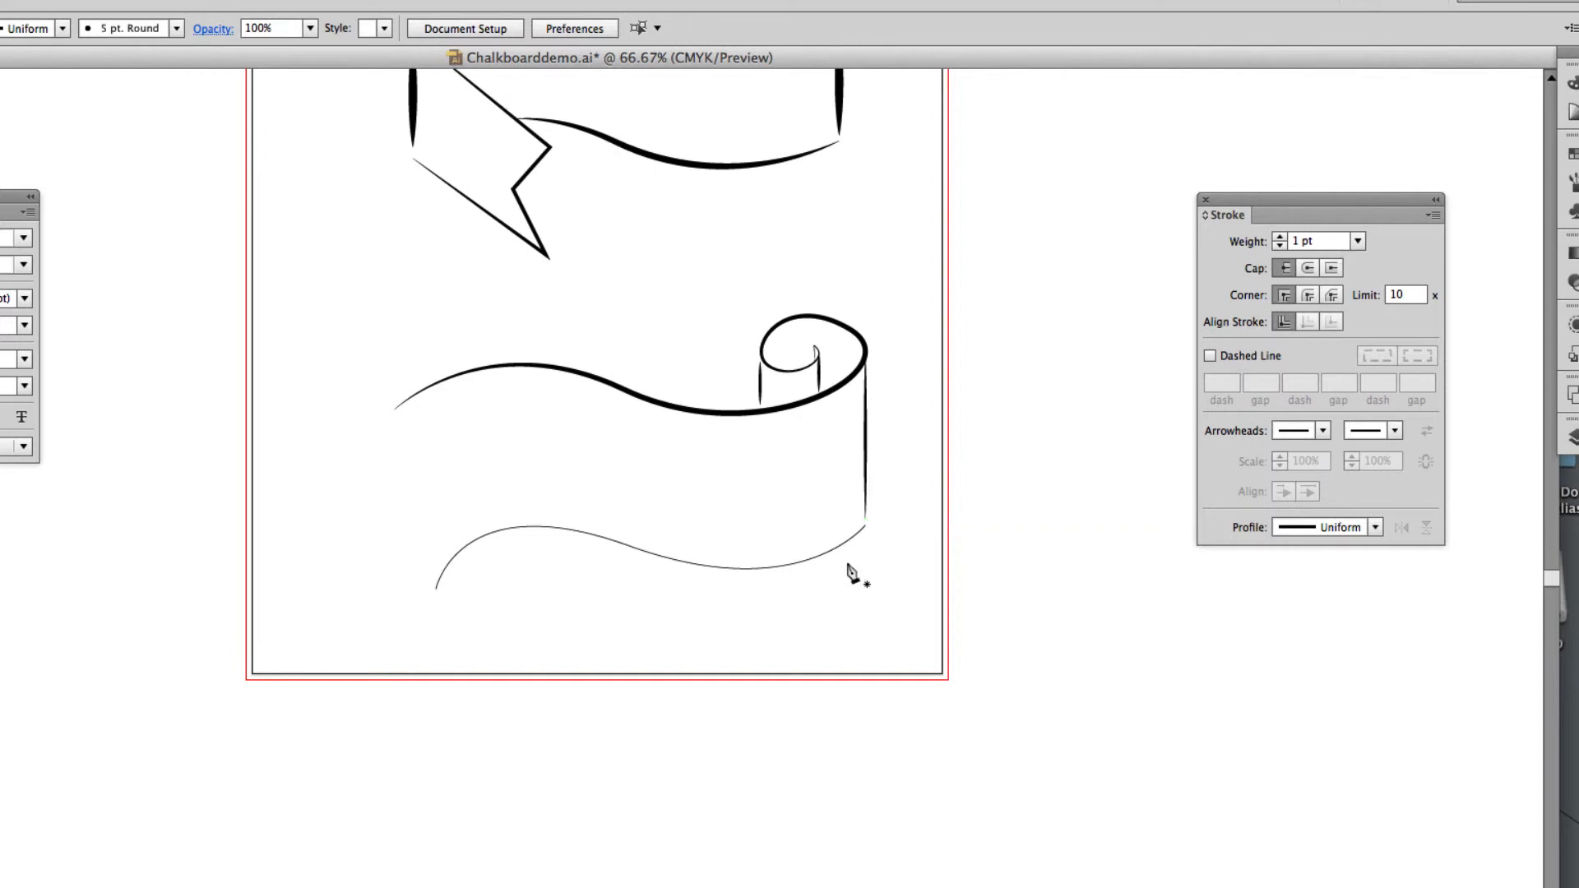
pyautogui.moveTo(844, 603); pyautogui.dragTo(847, 608)
pyautogui.click(1359, 241)
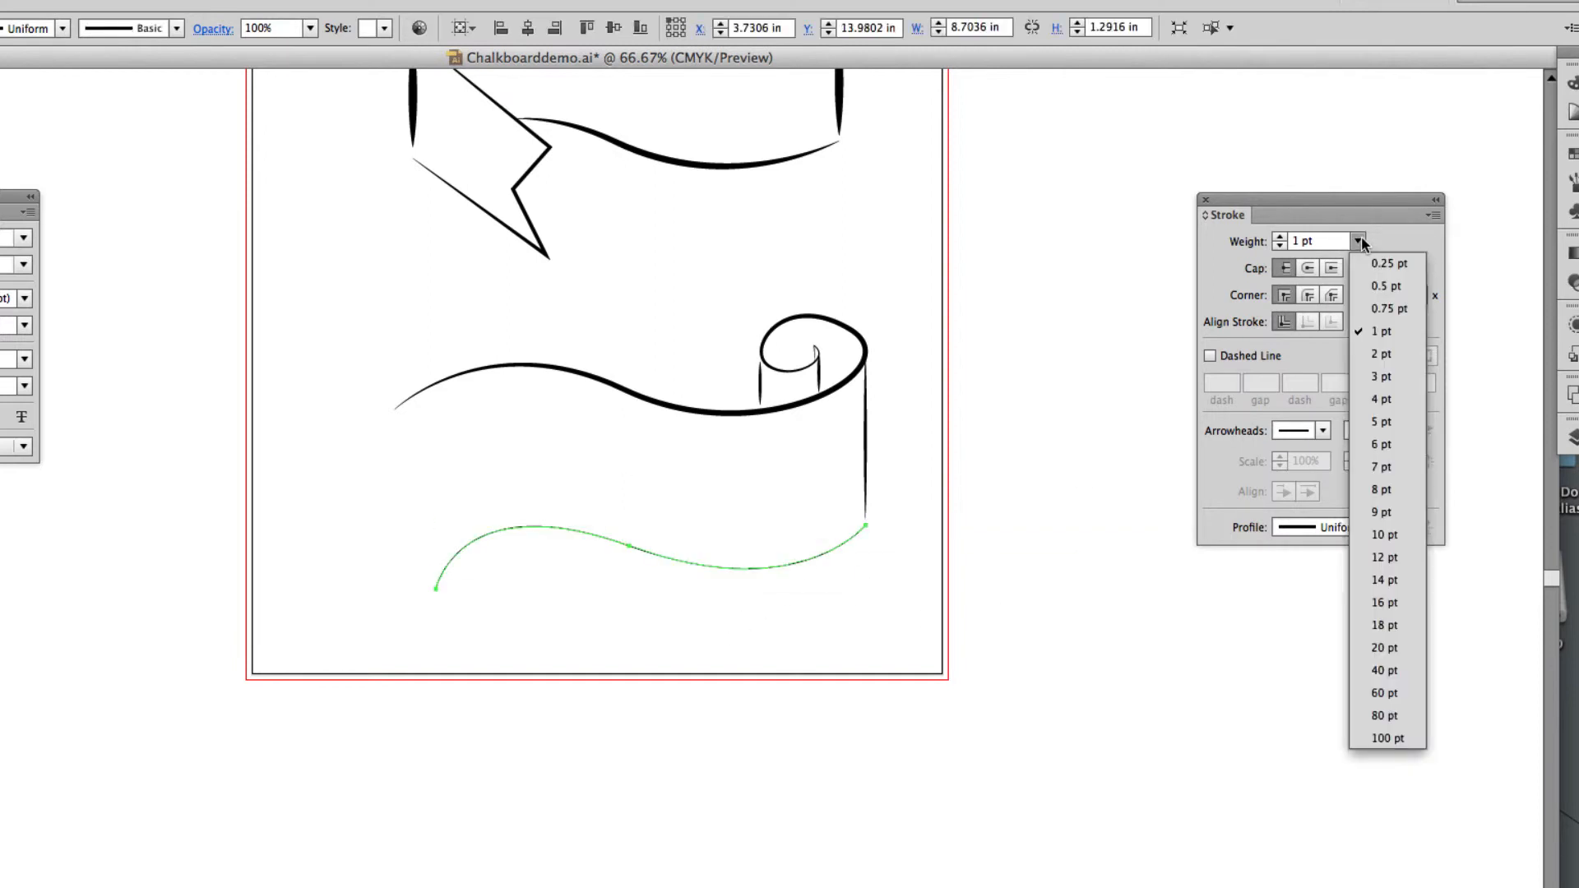
pyautogui.click(1390, 372)
pyautogui.click(1375, 528)
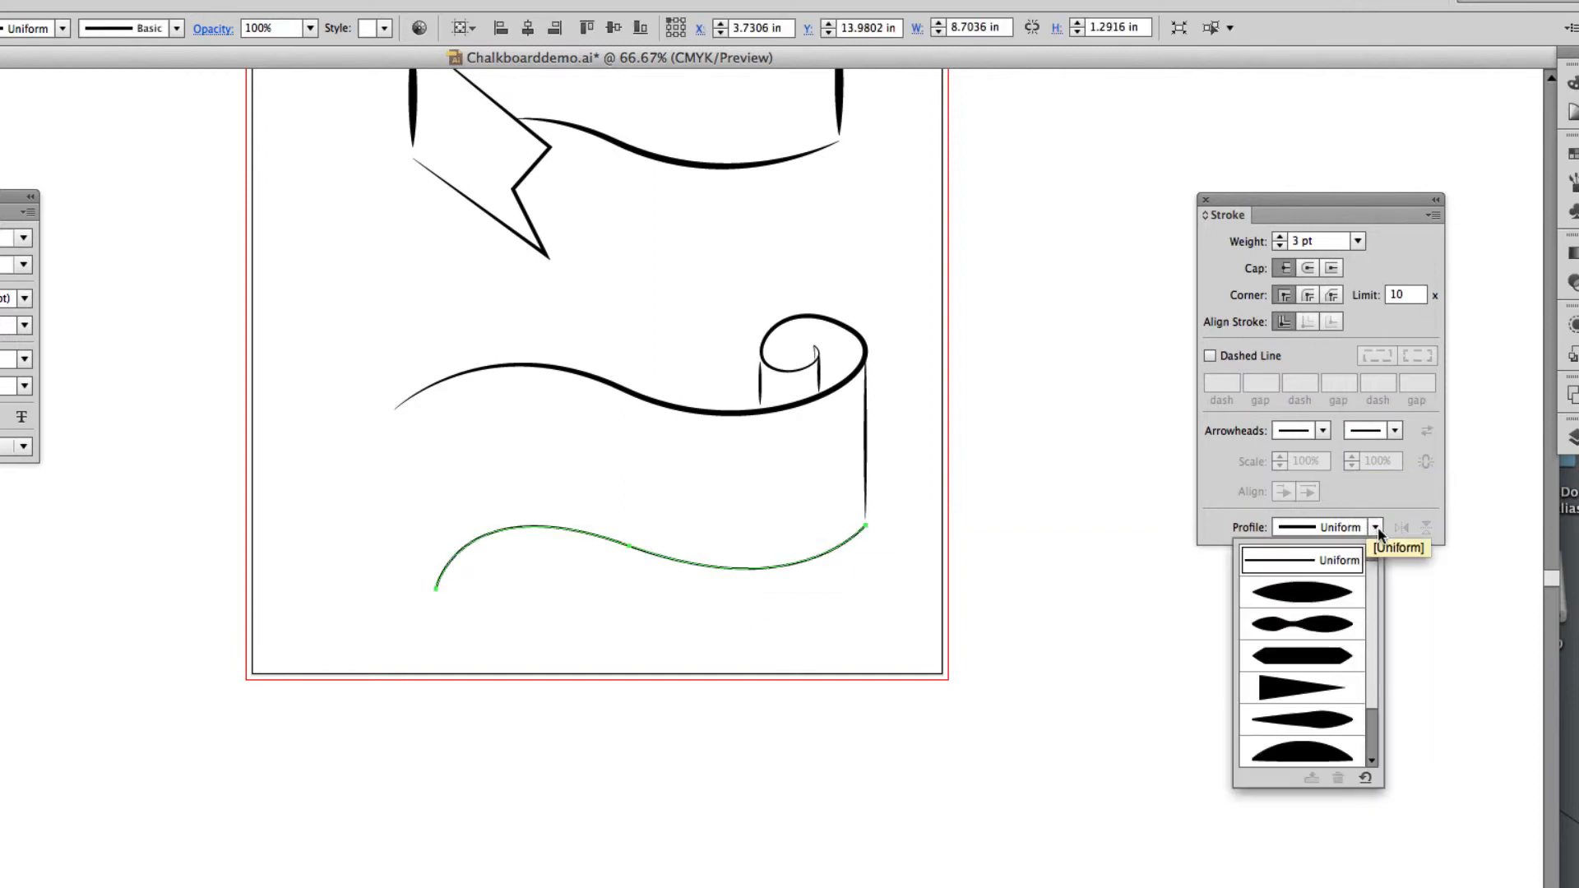
pyautogui.click(1333, 580)
pyautogui.click(1358, 241)
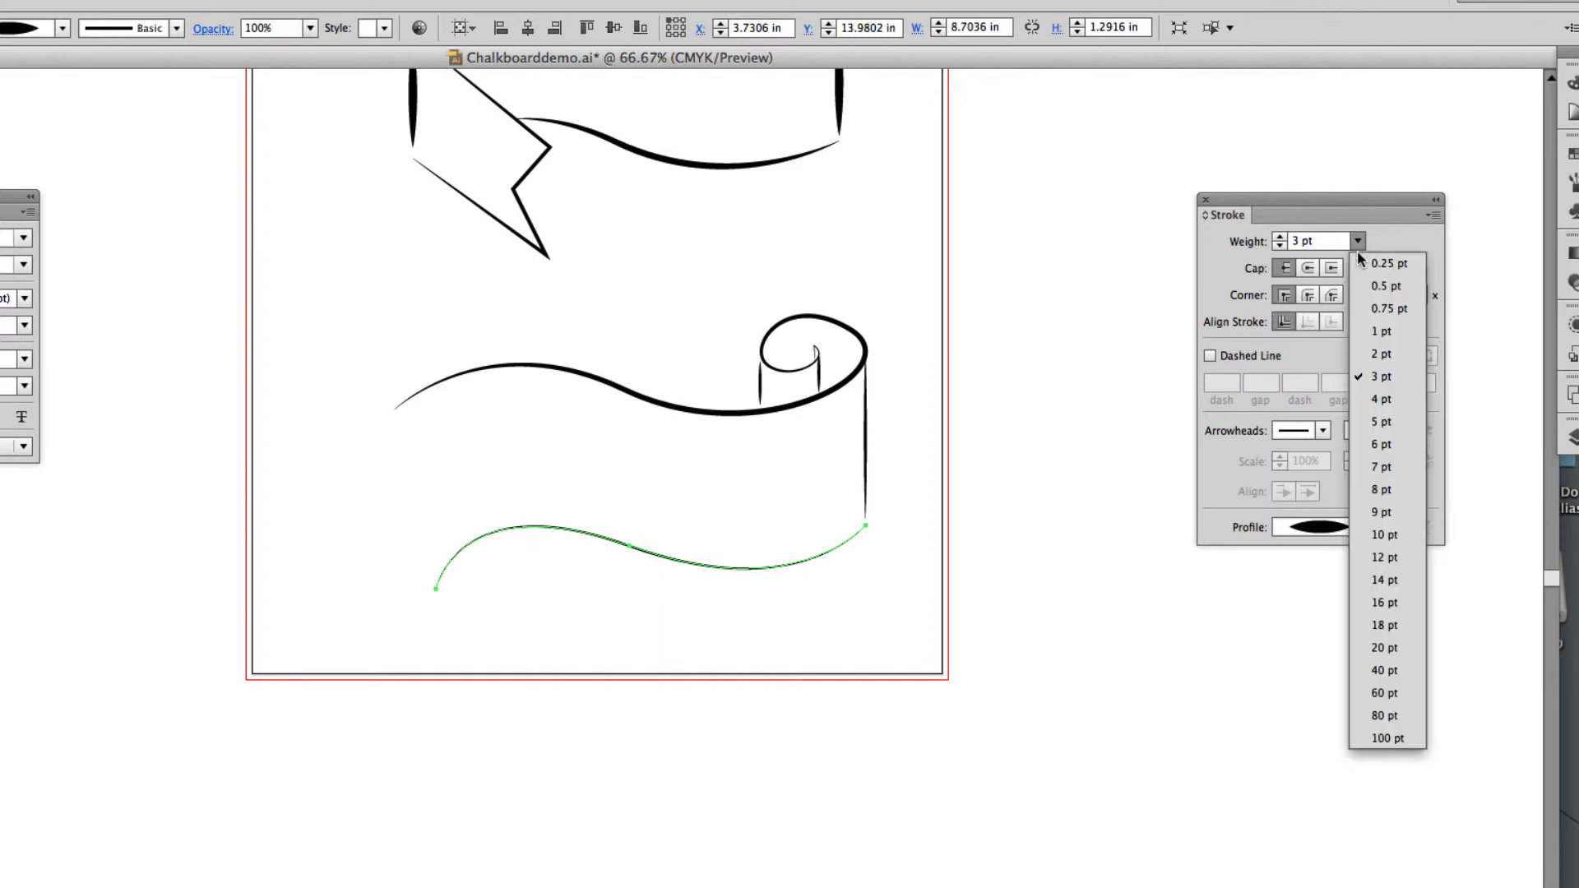
pyautogui.click(1382, 400)
pyautogui.press('v')
pyautogui.click(1193, 367)
# Draw two parallel diagonal hatch lines in the folded ribbon's right fold, from the short vertical edge down to the upper edge, the second about 1.8 in long.
pyautogui.press('p')
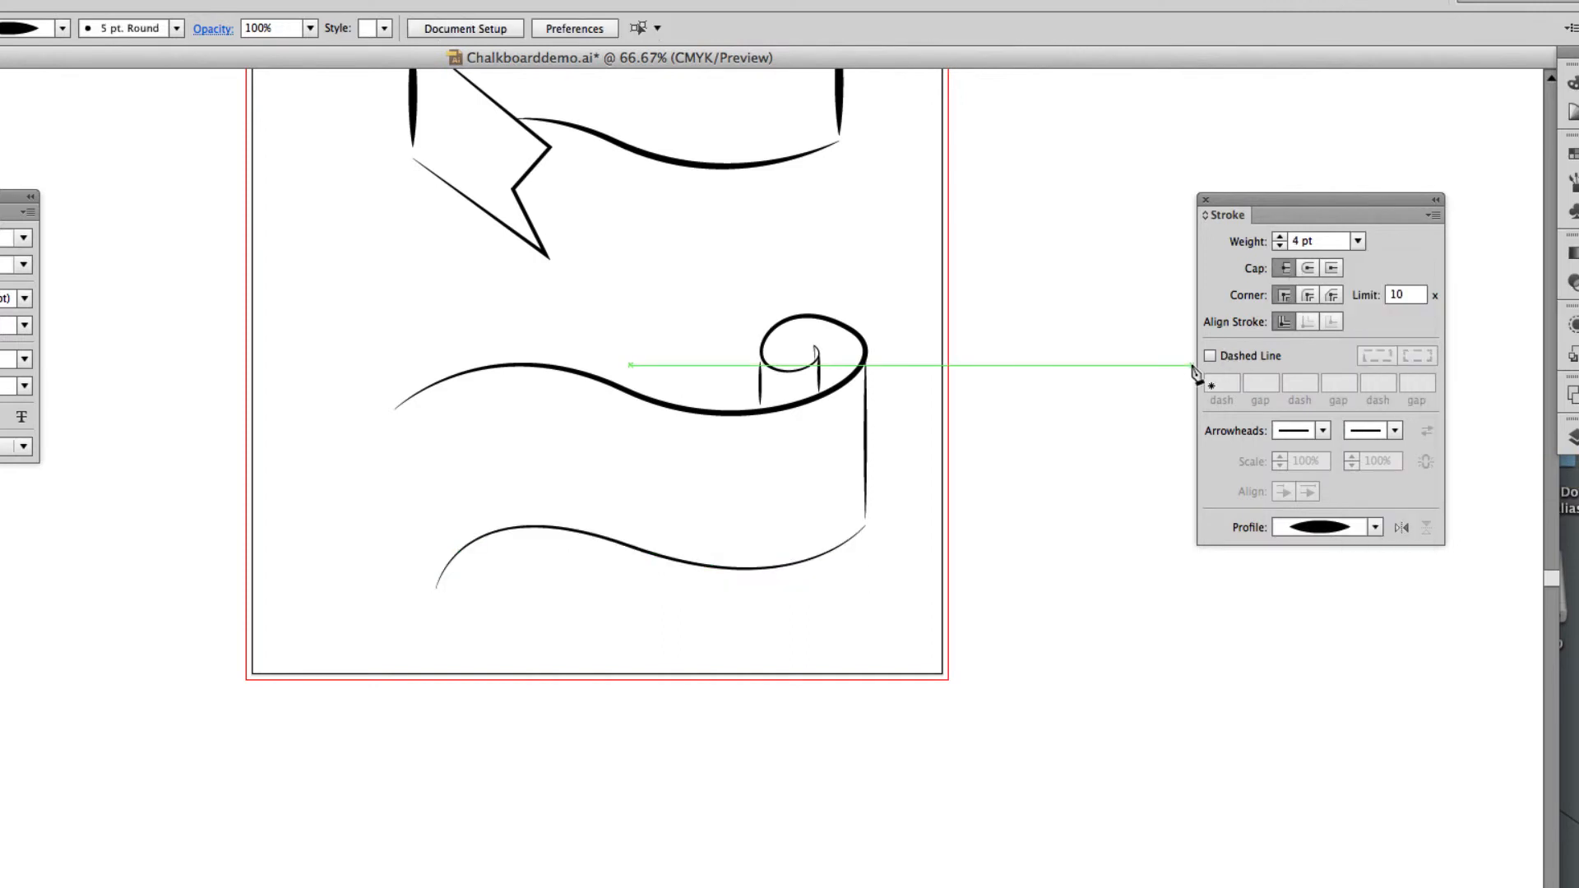
pyautogui.hotkey('ctrl', '+')
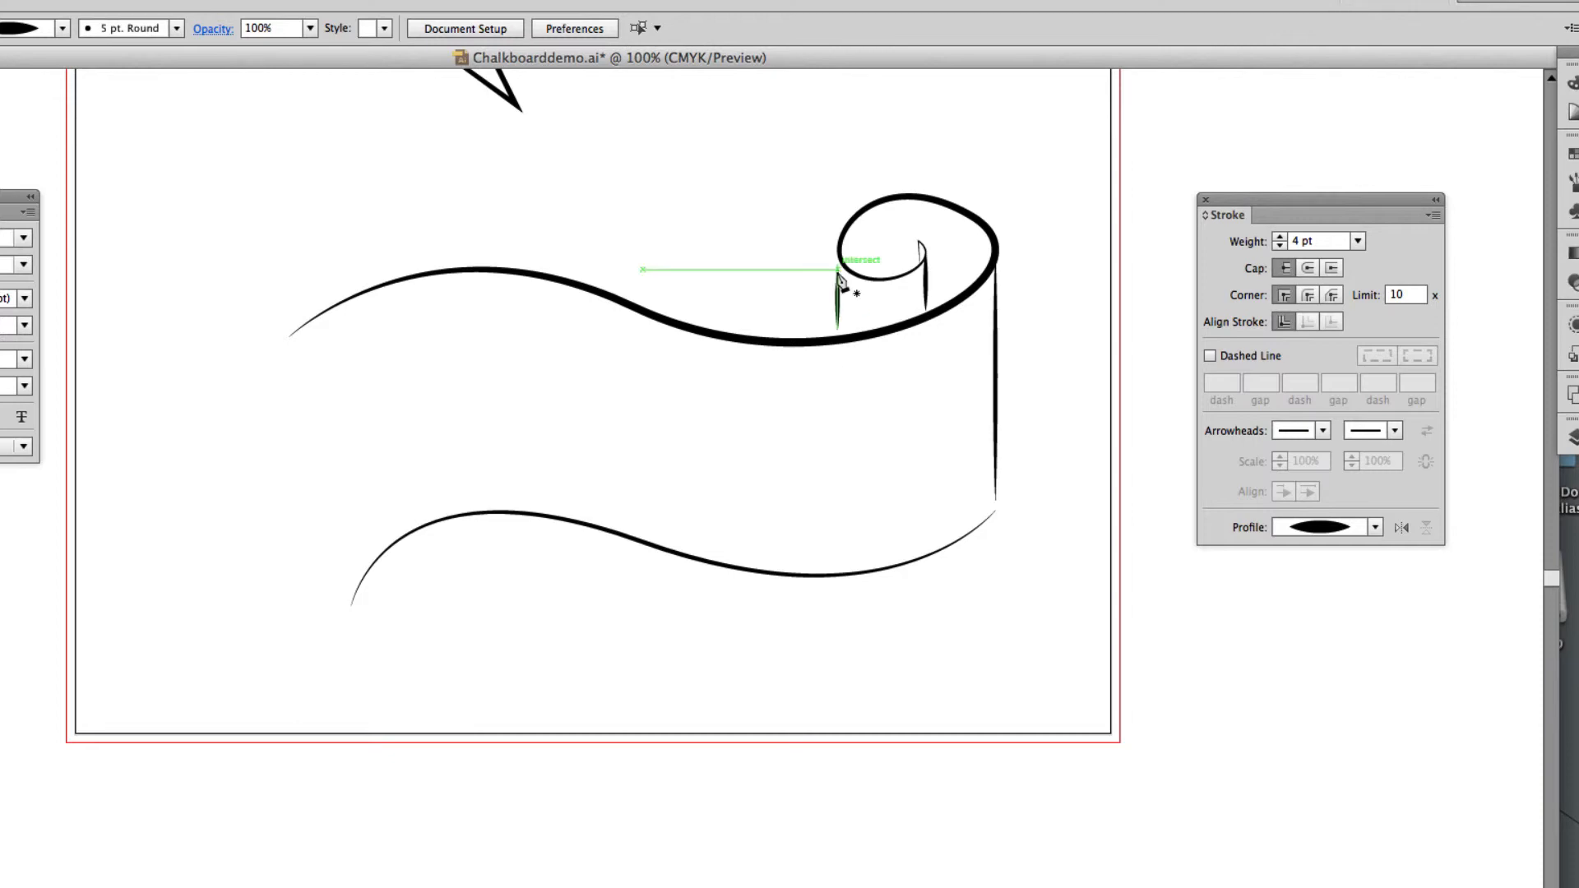
pyautogui.hscroll(3, 835, 287)
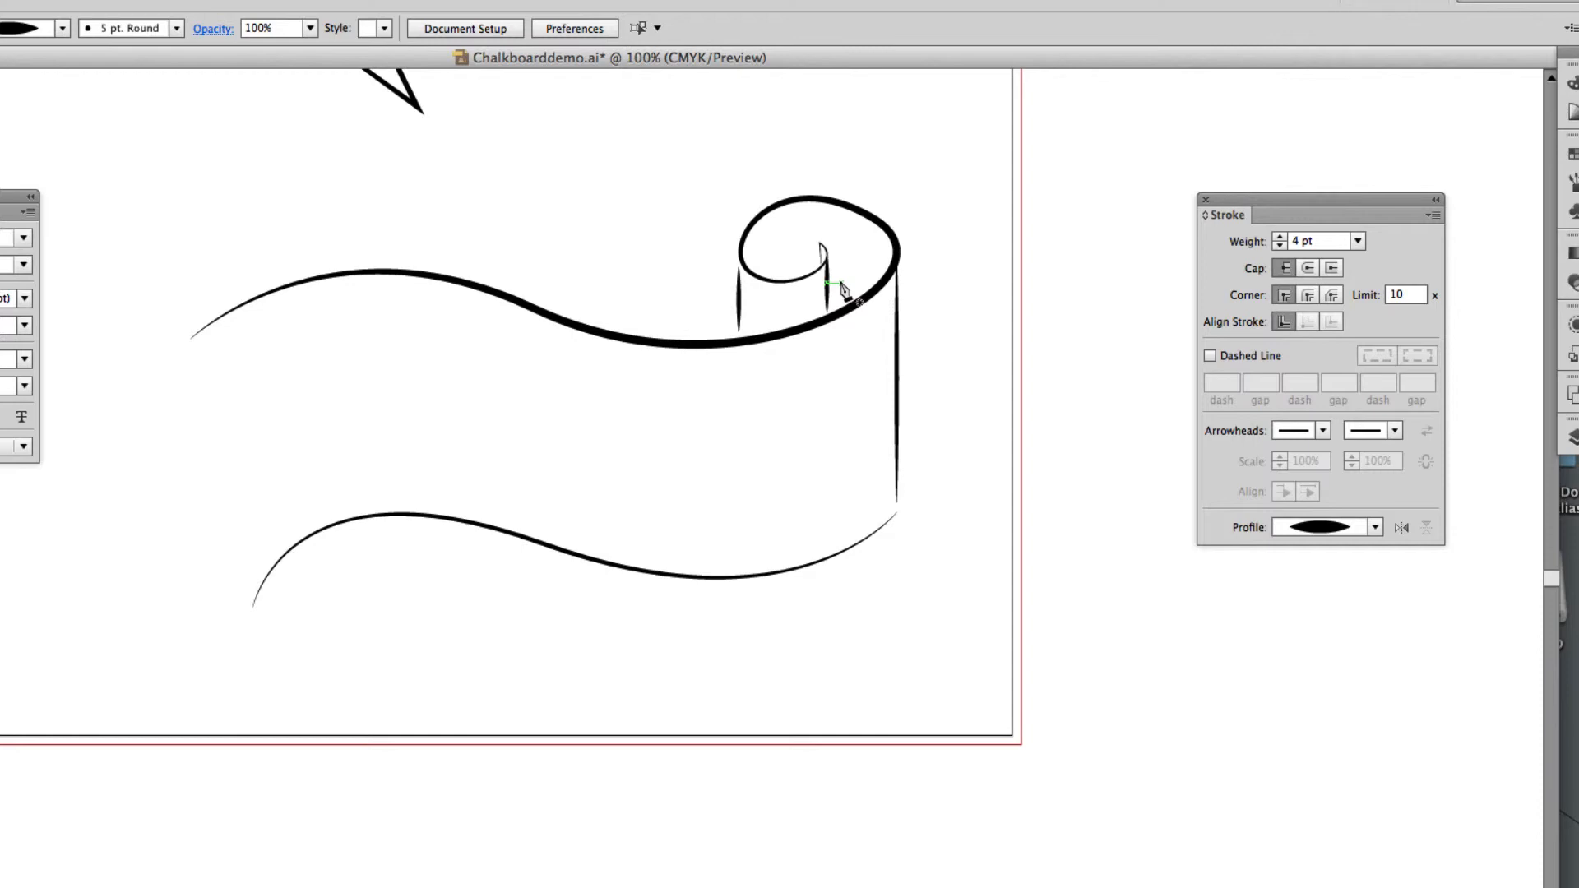
pyautogui.scroll(10, 682, 247)
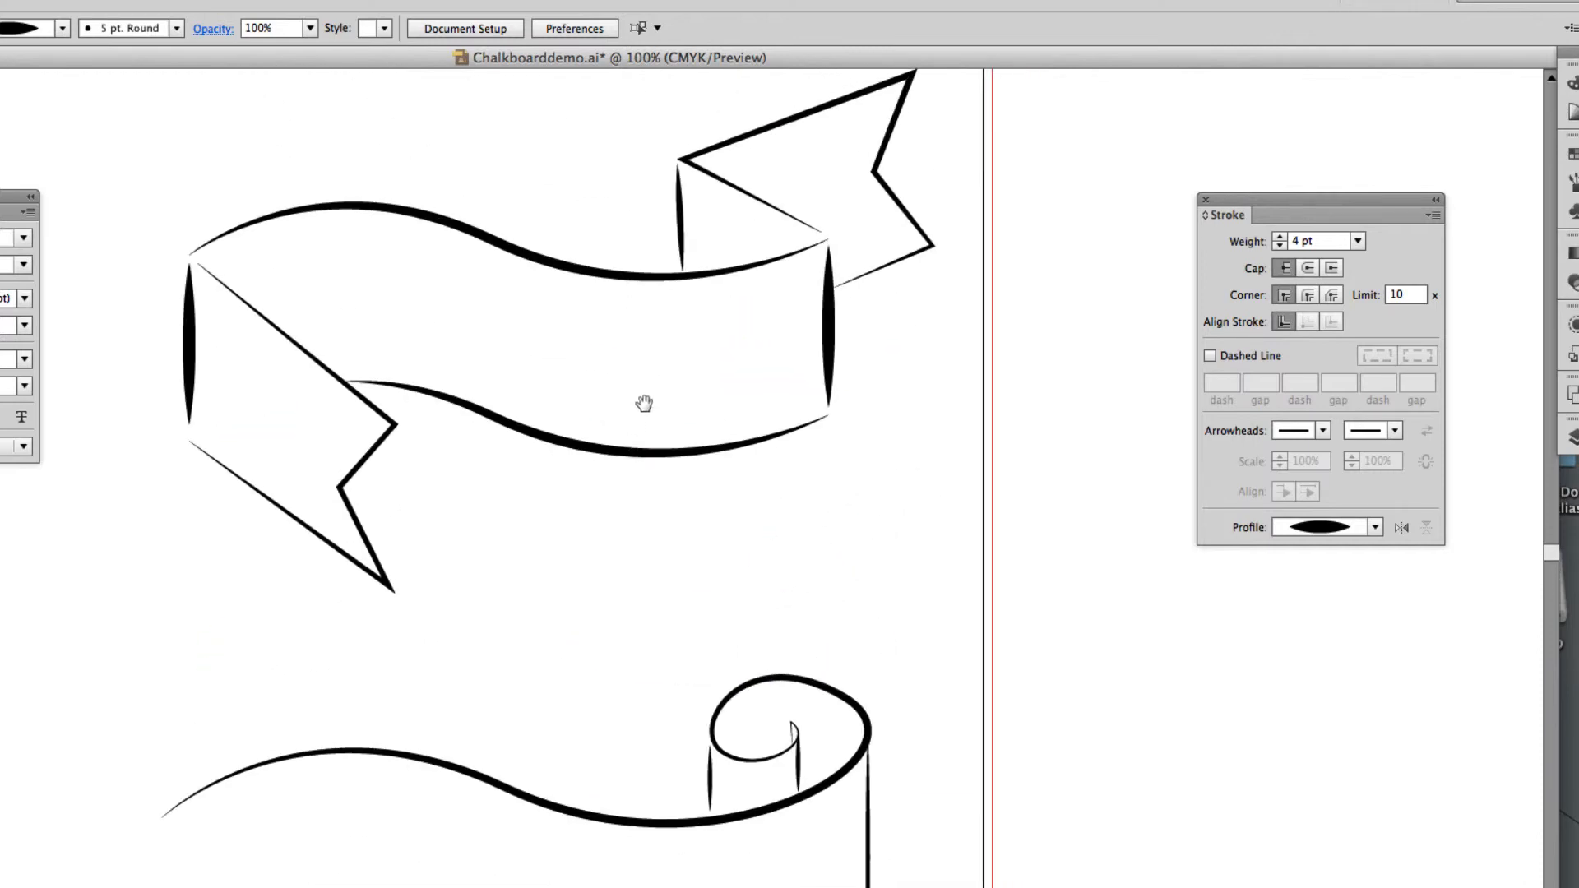
pyautogui.moveTo(644, 403); pyautogui.dragTo(593, 504)
pyautogui.scroll(1, 589, 502)
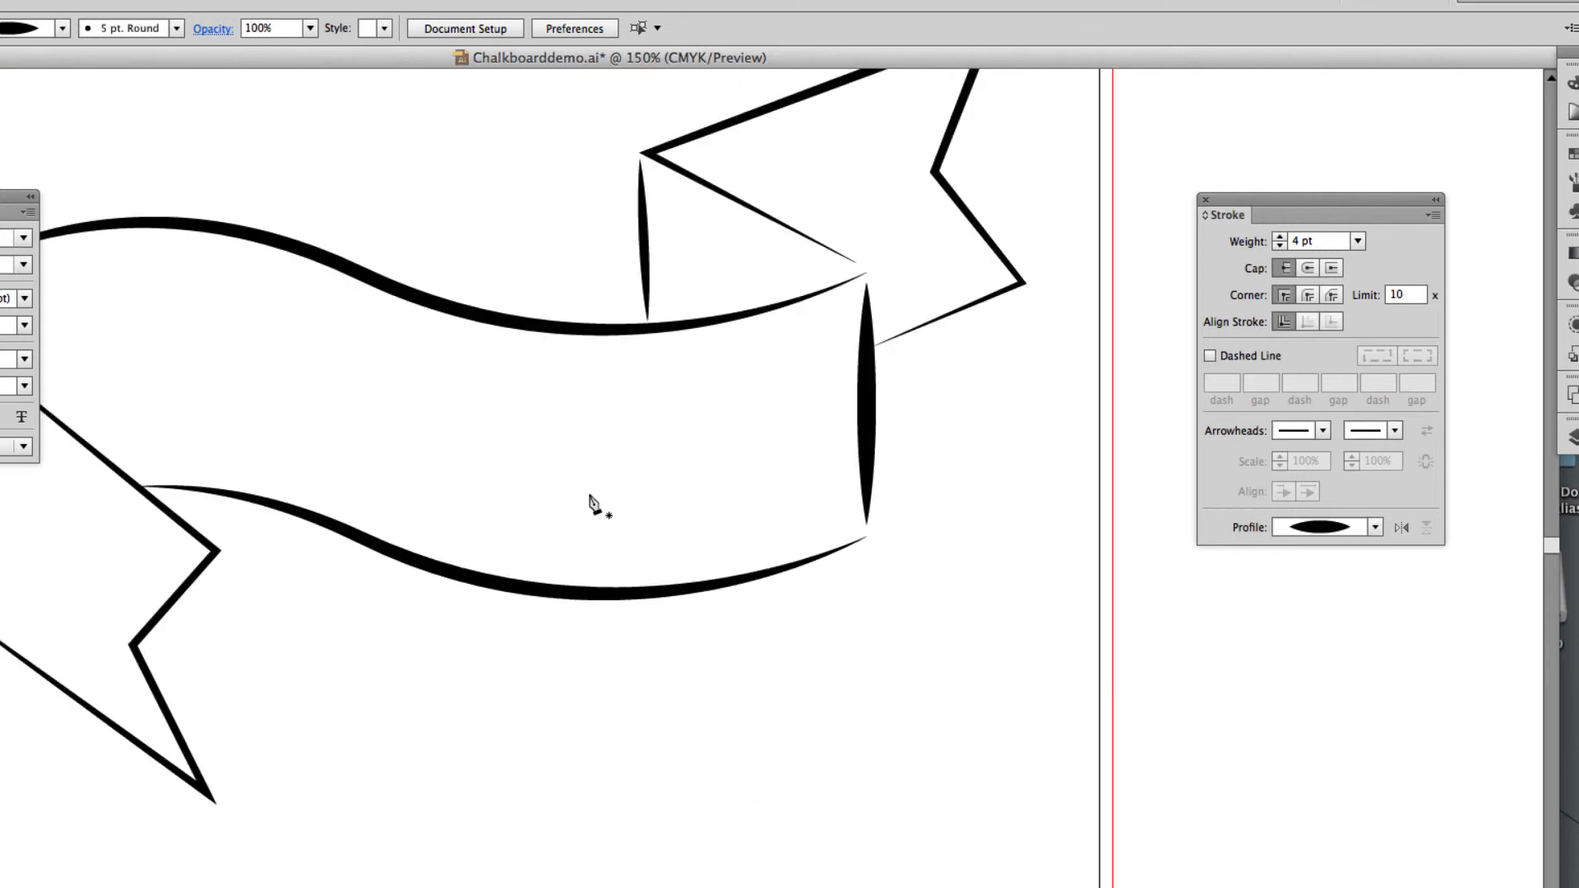
pyautogui.moveTo(665, 294); pyautogui.dragTo(614, 423)
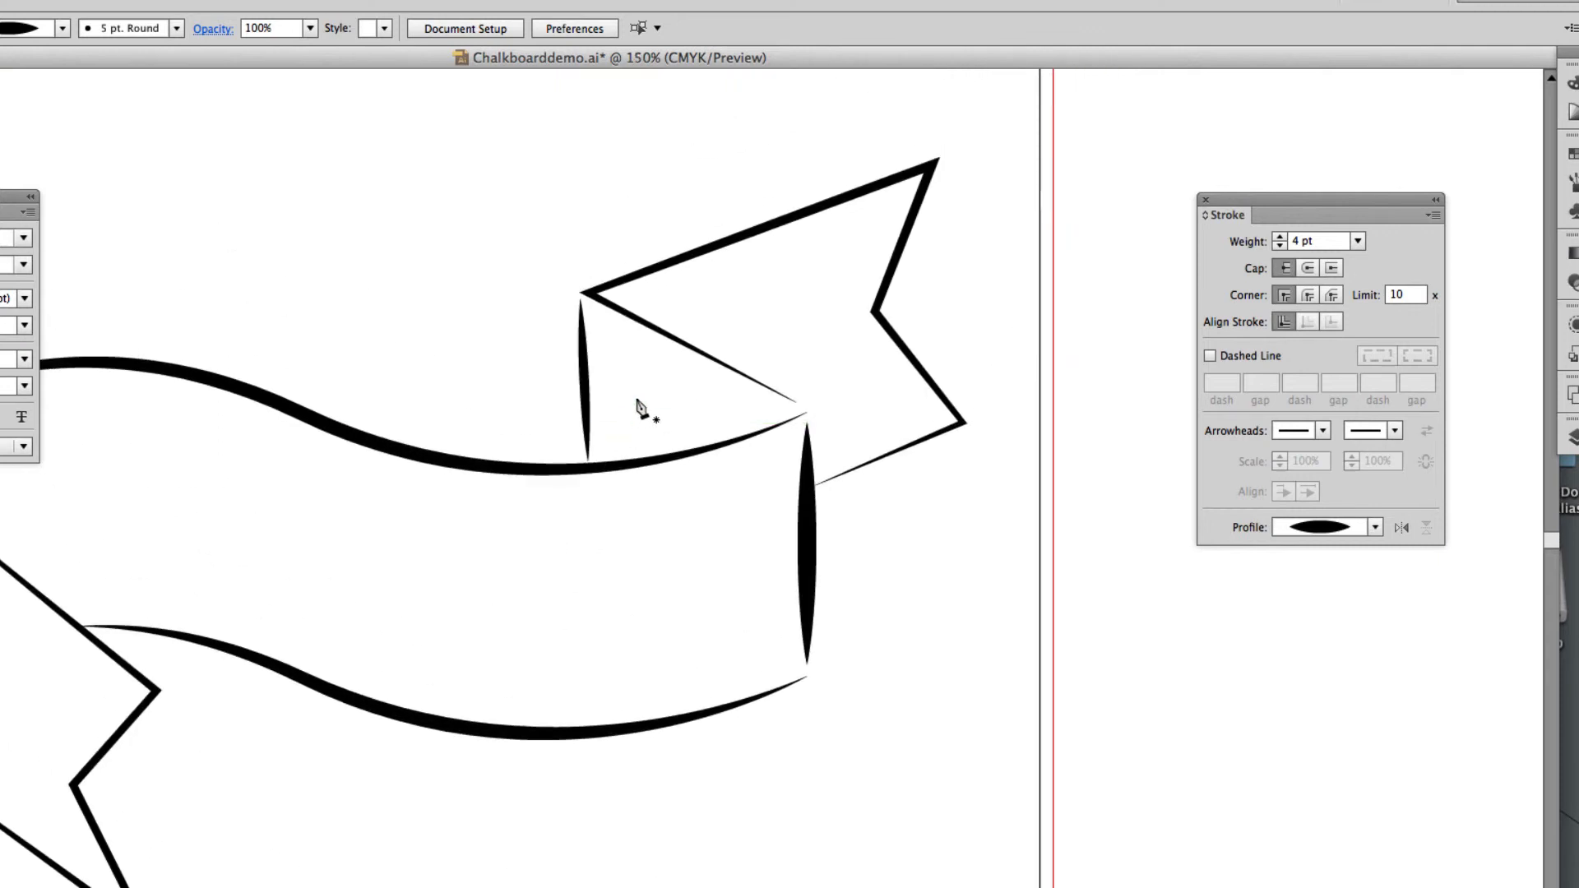
pyautogui.scroll(1, 640, 409)
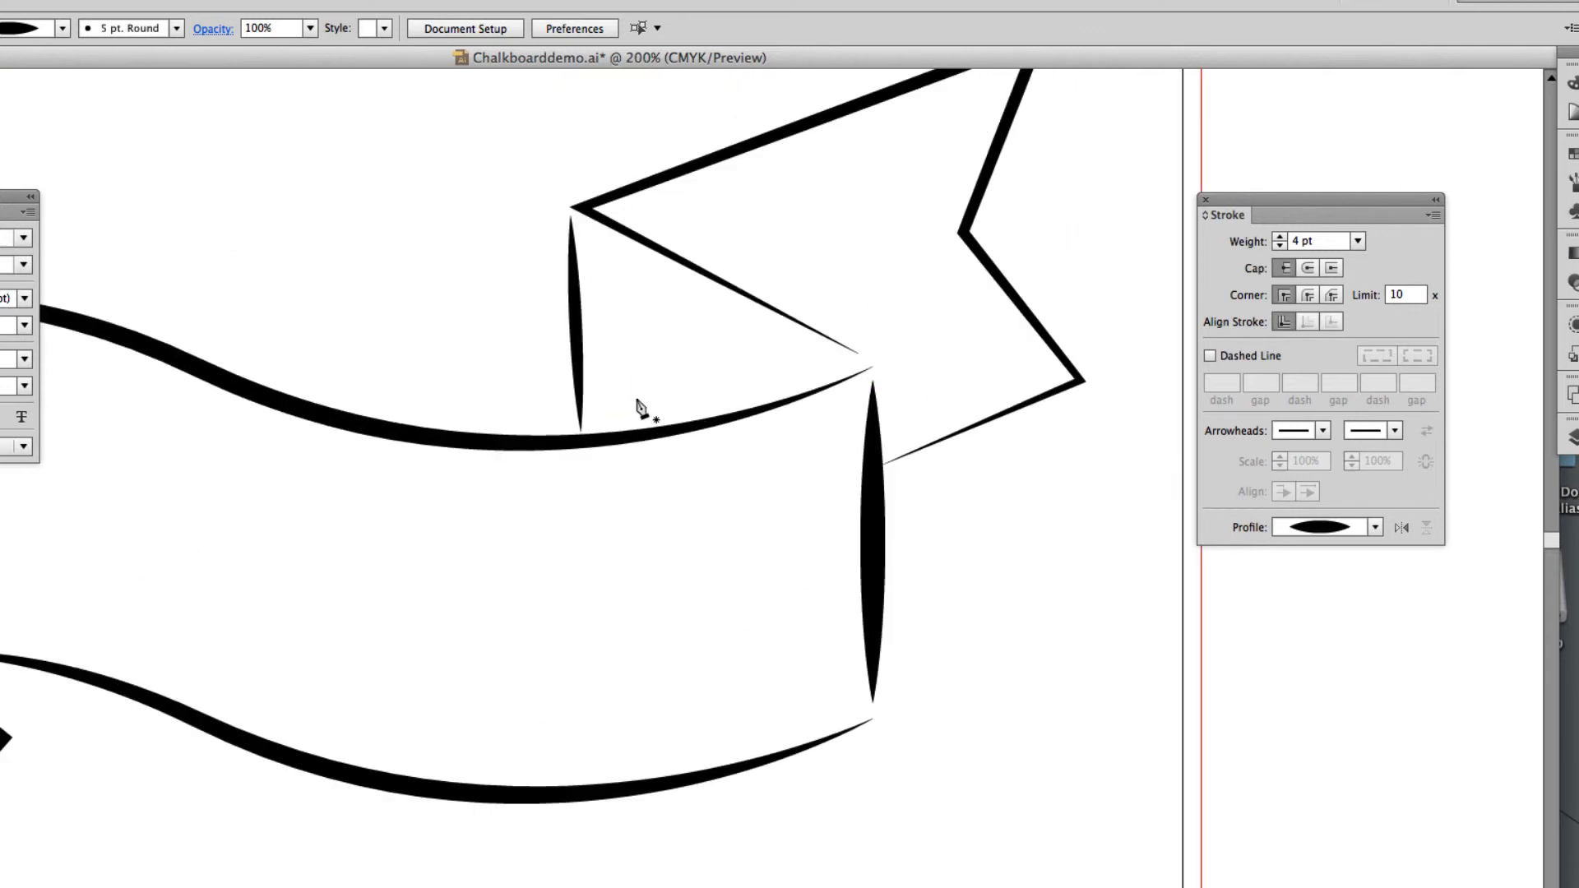
pyautogui.click(580, 232)
pyautogui.click(840, 371)
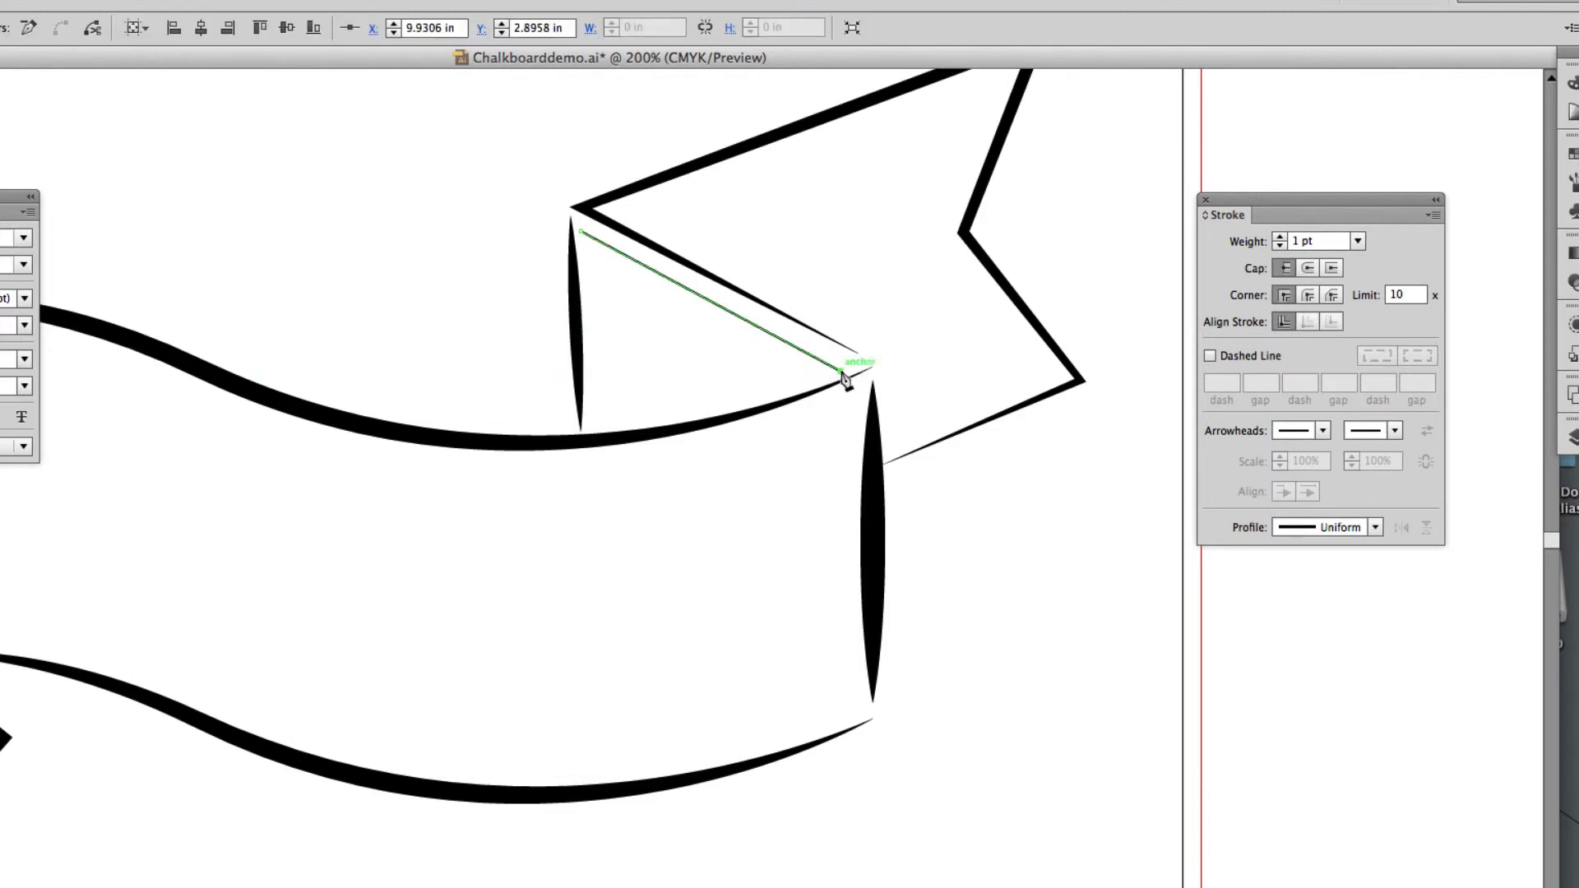
pyautogui.keyDown('super'); pyautogui.click(589, 263); pyautogui.keyUp('super')
pyautogui.click(581, 250)
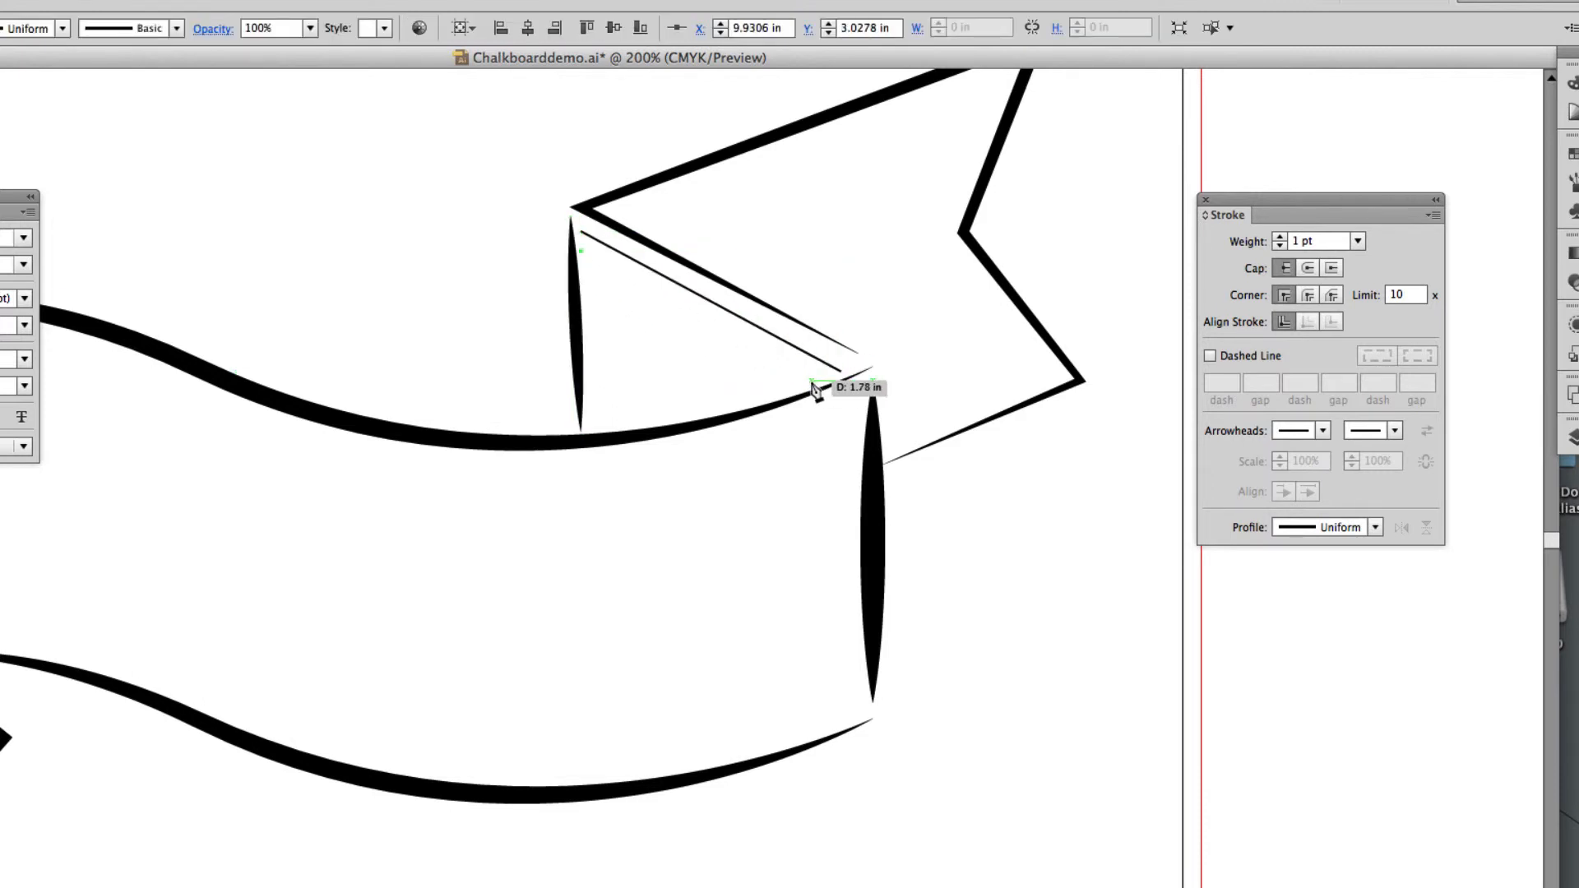
pyautogui.click(817, 380)
pyautogui.keyDown('super'); pyautogui.click(590, 297); pyautogui.keyUp('super')
# Add a third parallel hatch line about 1.6 in long below the first two, redrawing its right end once.
pyautogui.click(581, 285)
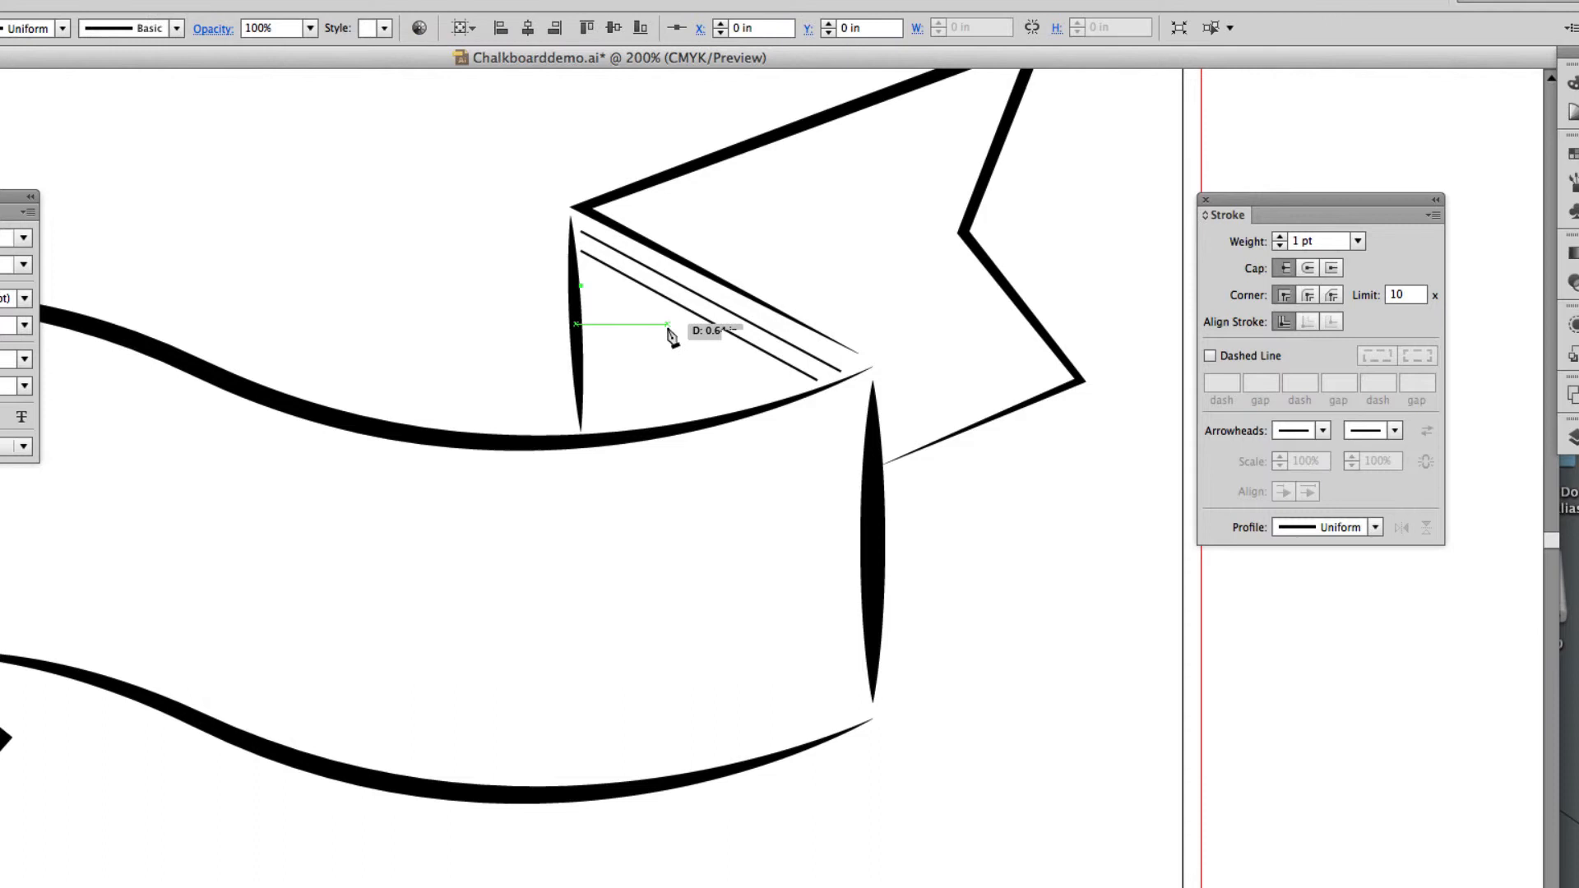
pyautogui.click(794, 392)
pyautogui.keyDown('super'); pyautogui.click(600, 342); pyautogui.keyUp('super')
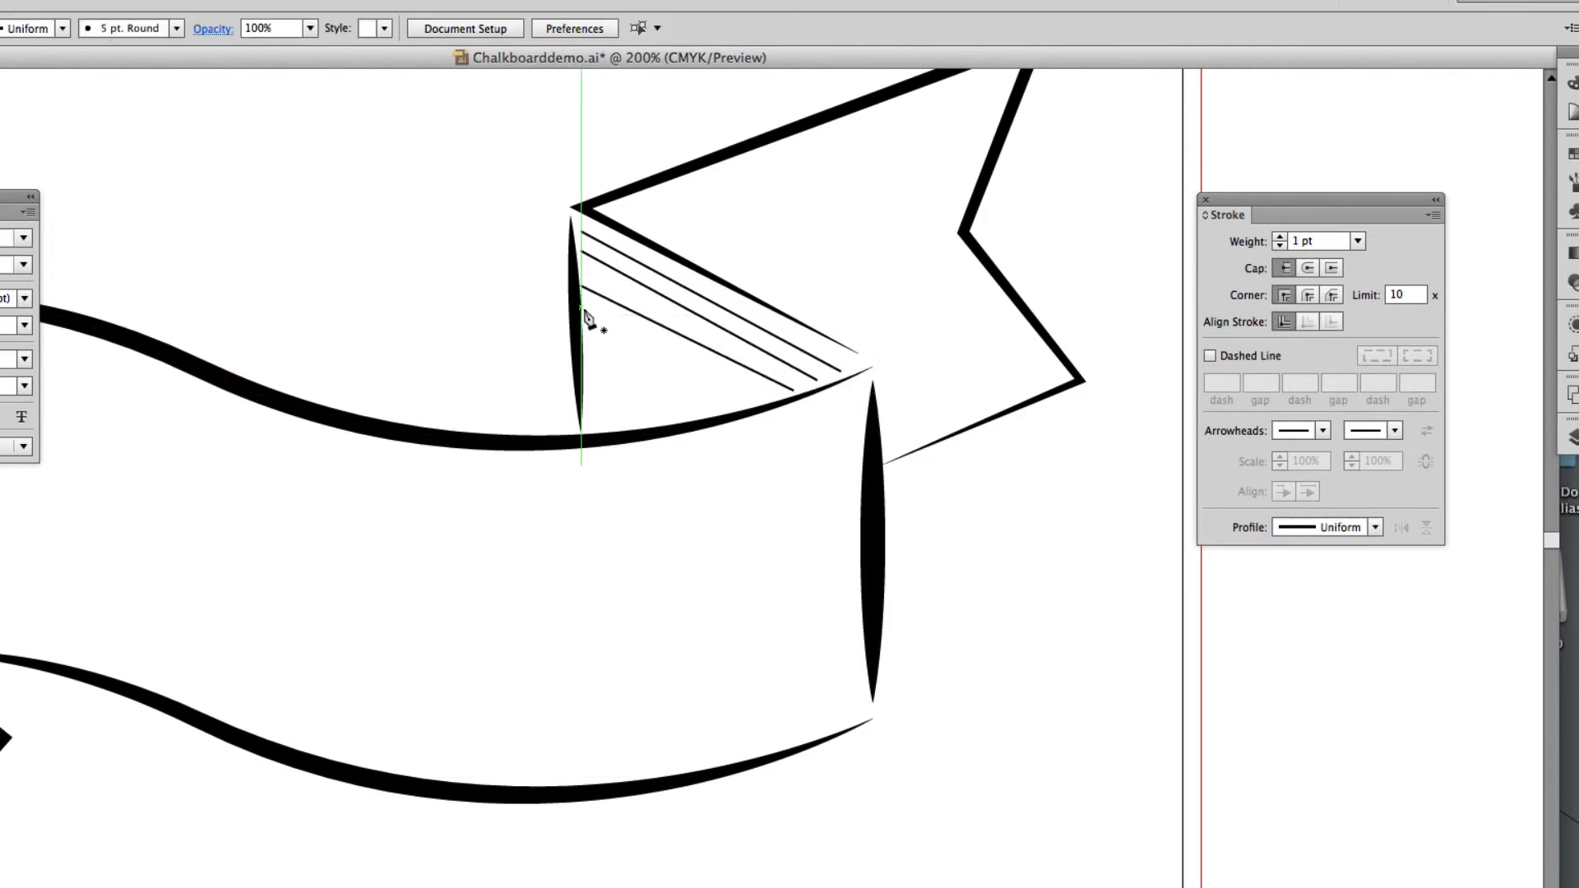
pyautogui.press('super+z')
pyautogui.press('super+z')
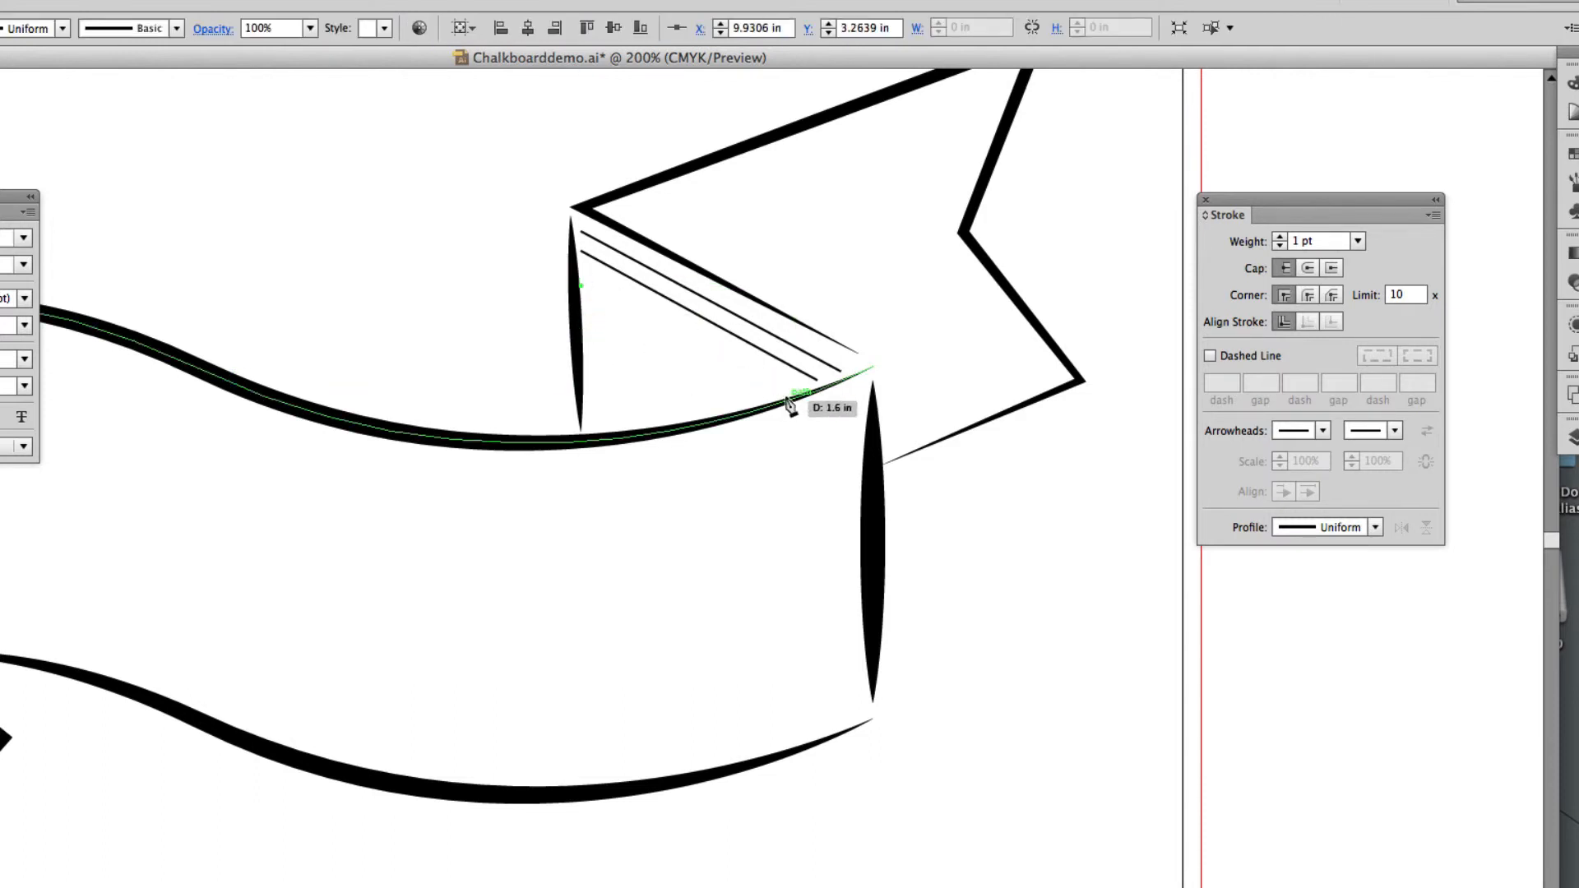
pyautogui.click(786, 394)
pyautogui.keyDown('super'); pyautogui.click(597, 344); pyautogui.keyUp('super')
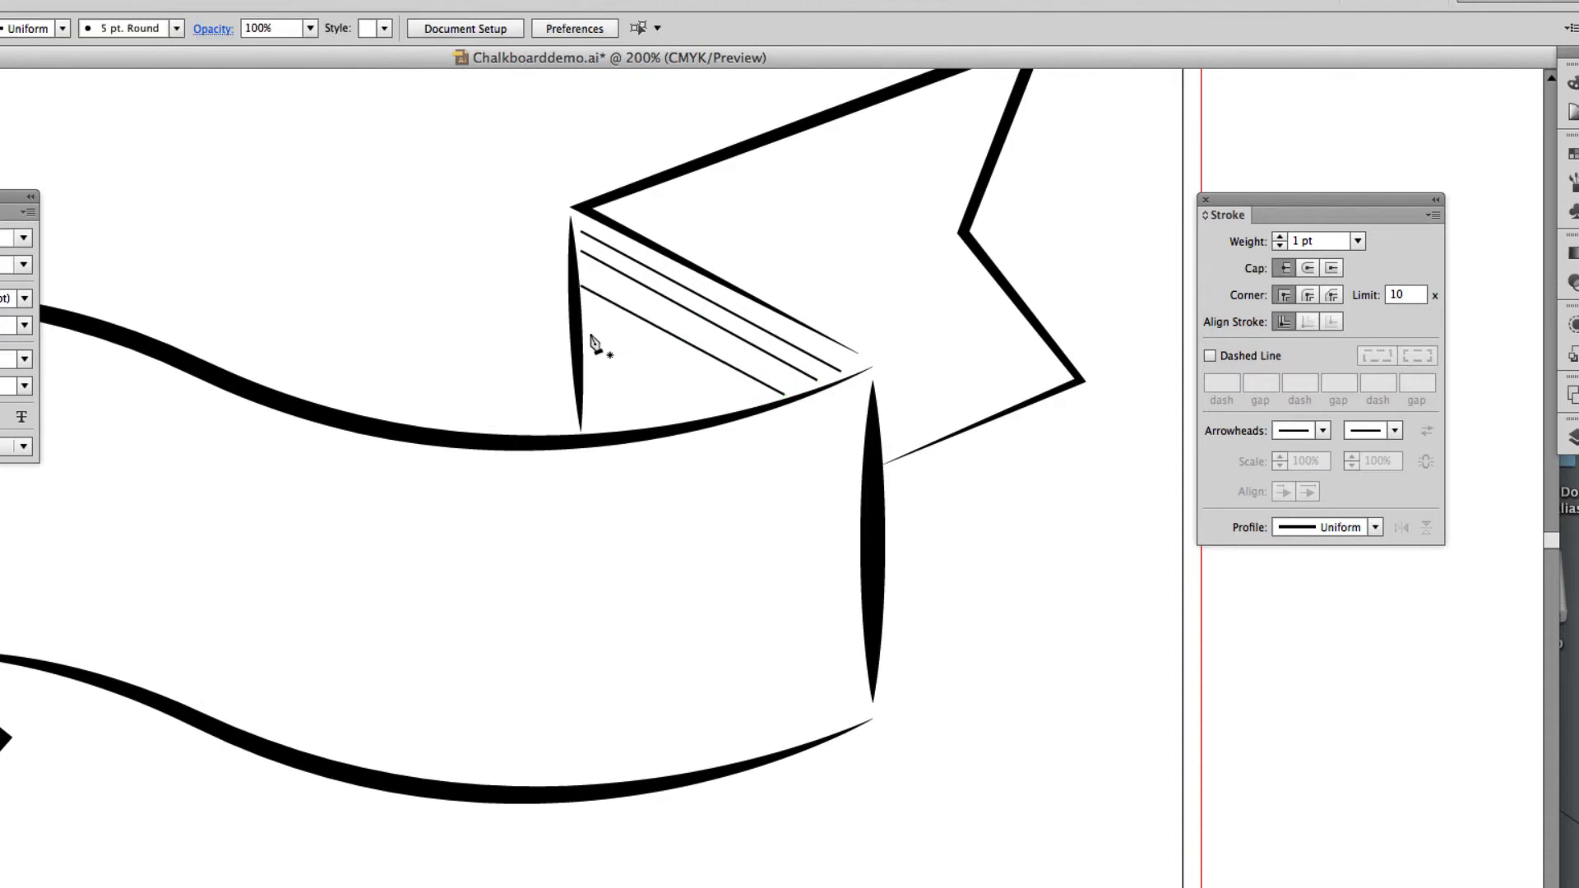
# Add four progressively shorter parallel hatch lines down to the fold's lower corner, the last three about 1.1, 0.8 and 0.5 in long.
pyautogui.click(581, 313)
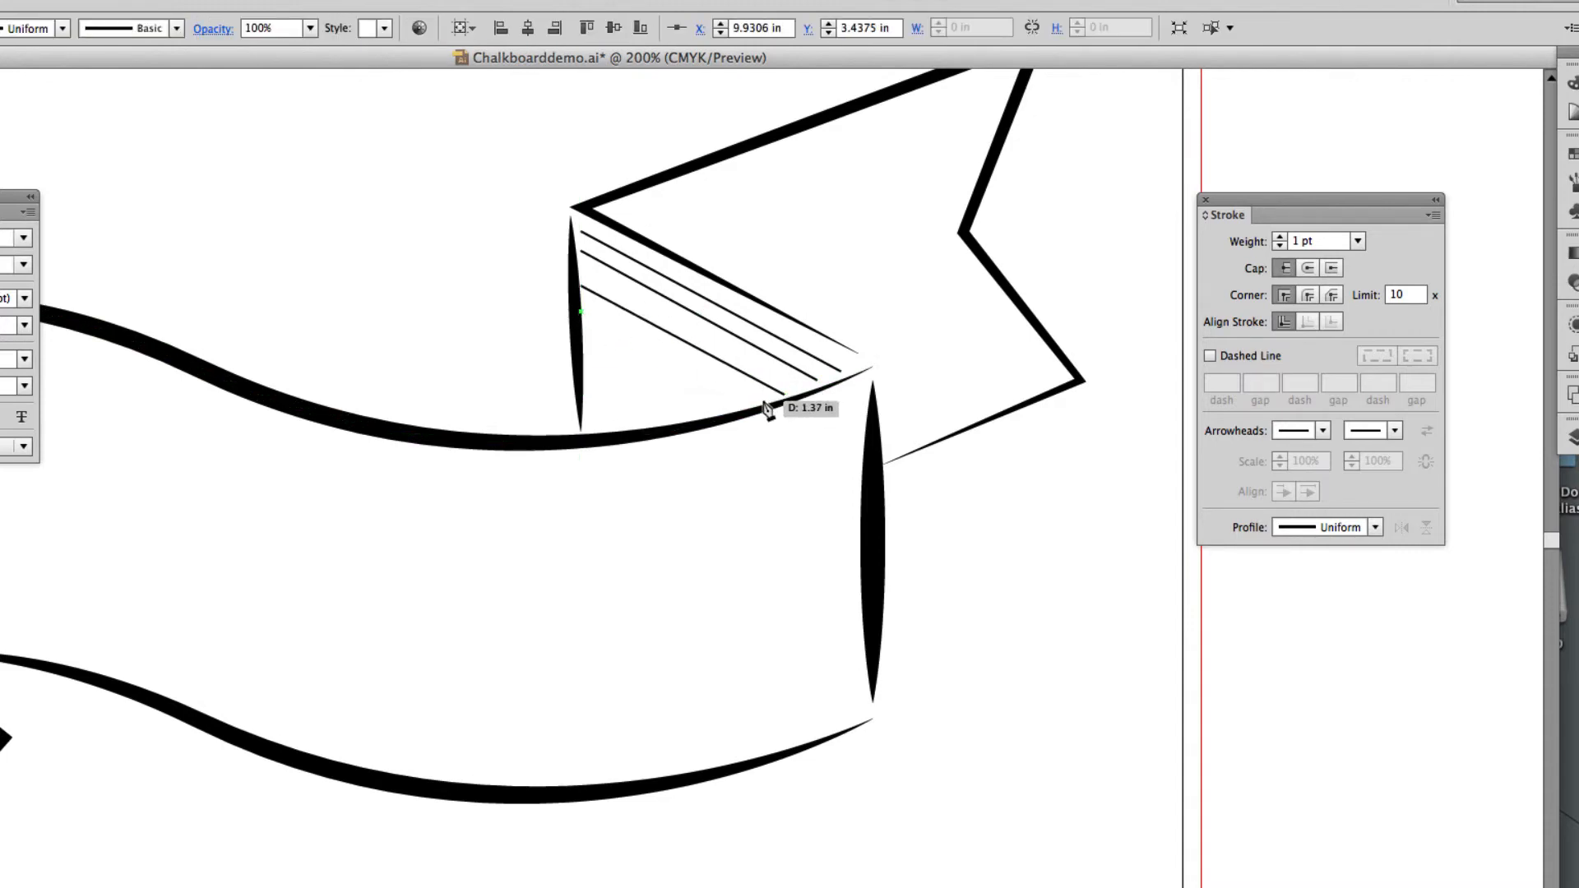
pyautogui.click(759, 401)
pyautogui.keyDown('super'); pyautogui.click(637, 383); pyautogui.keyUp('super')
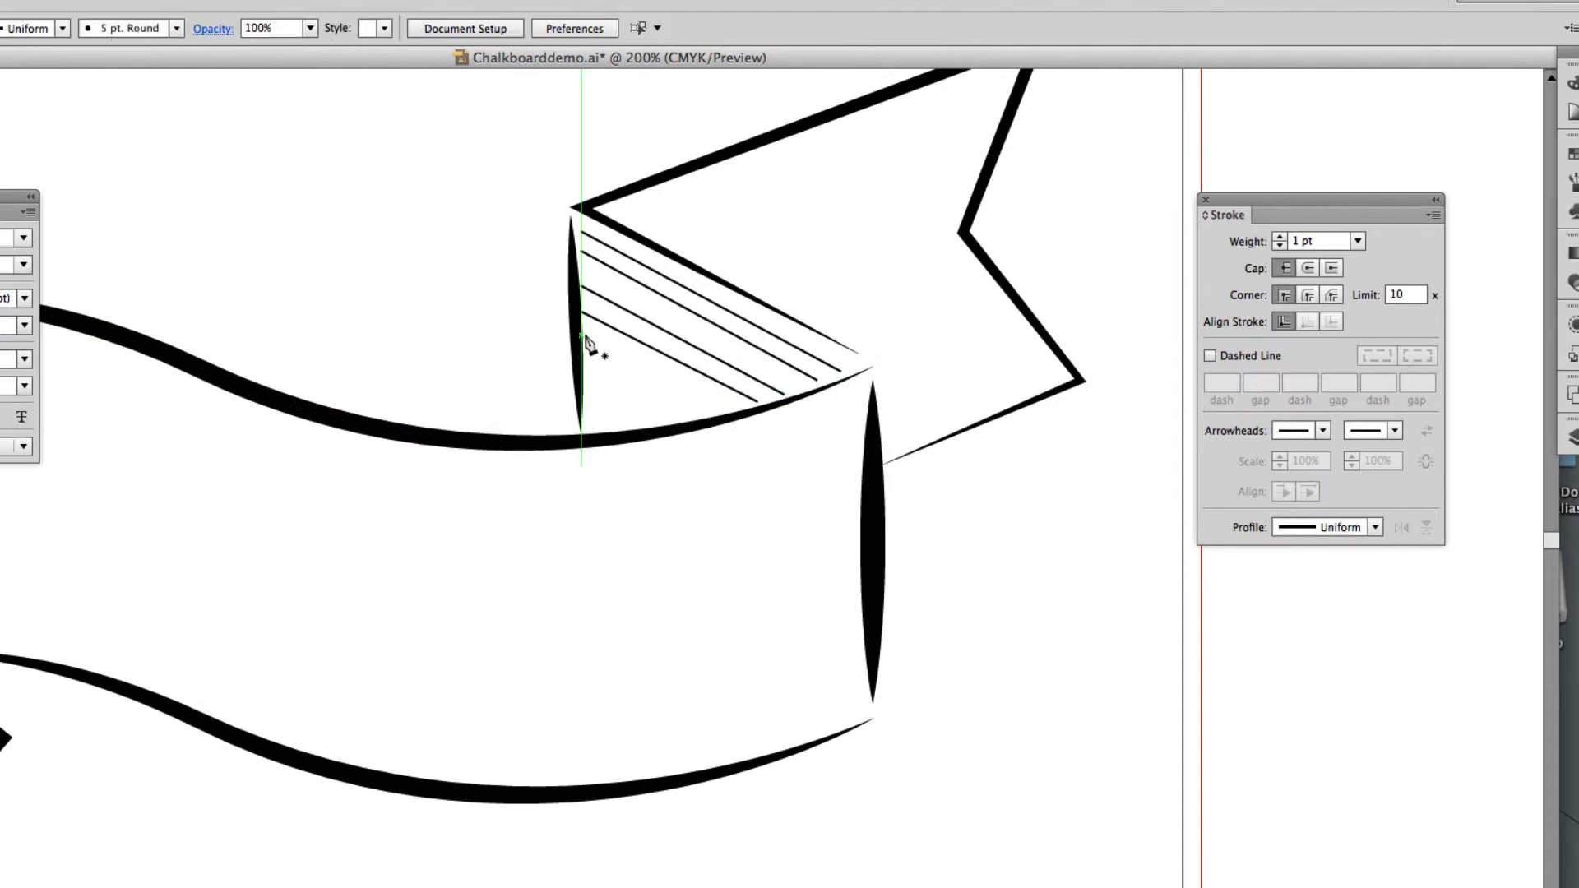
pyautogui.click(586, 340)
pyautogui.click(722, 414)
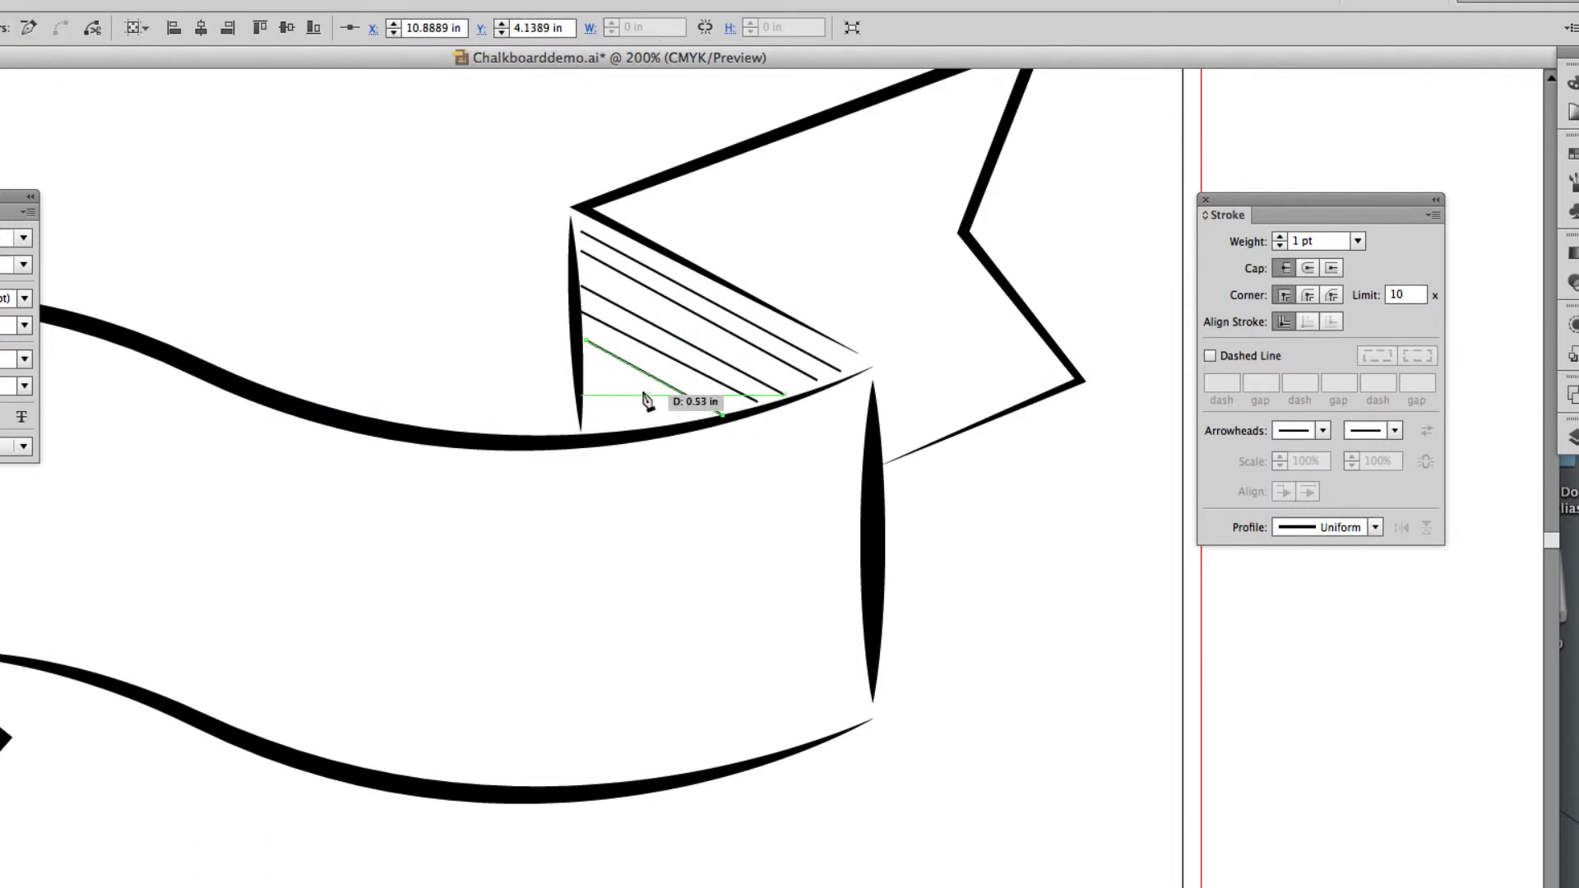
pyautogui.keyDown('super'); pyautogui.click(617, 396); pyautogui.keyUp('super')
pyautogui.click(586, 367)
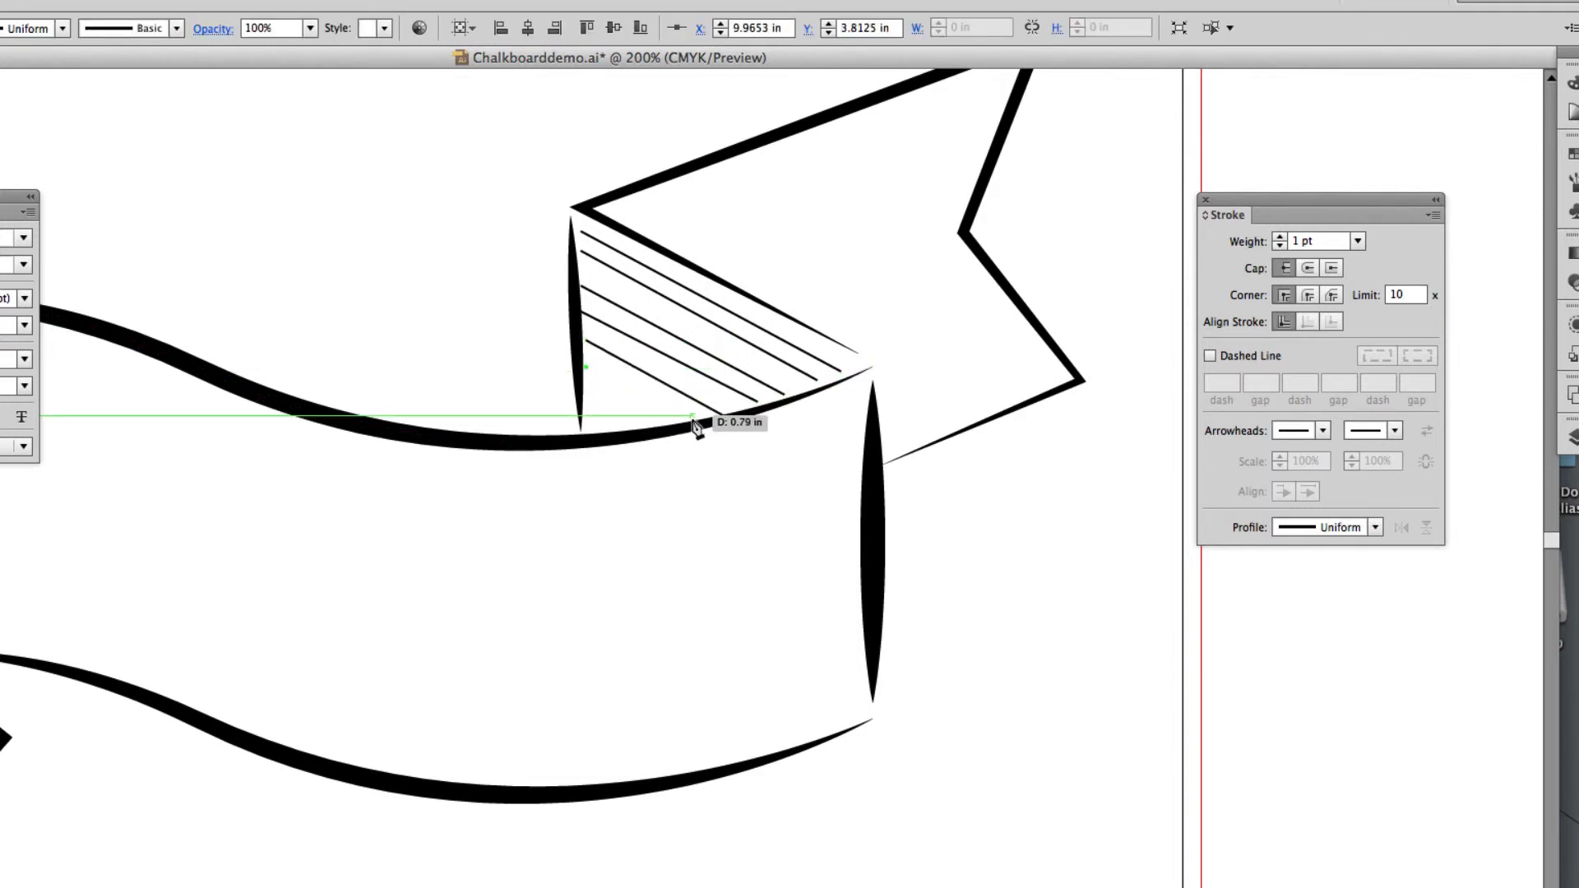
pyautogui.click(689, 415)
pyautogui.keyDown('super'); pyautogui.click(609, 404); pyautogui.keyUp('super')
pyautogui.click(591, 394)
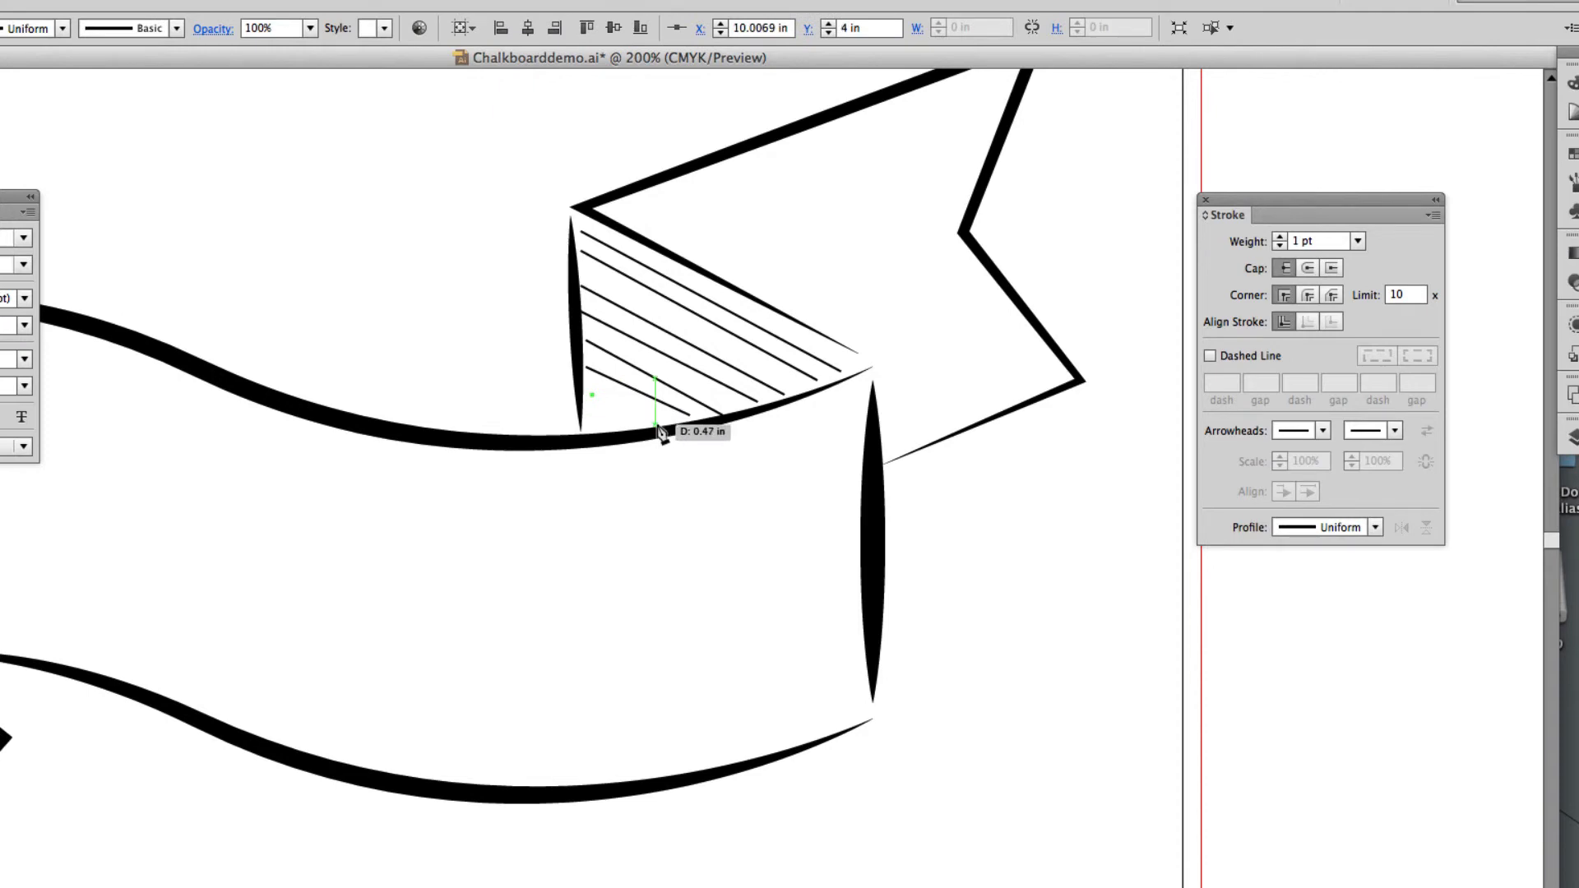
pyautogui.click(659, 425)
pyautogui.keyDown('super'); pyautogui.click(654, 417); pyautogui.keyUp('super')
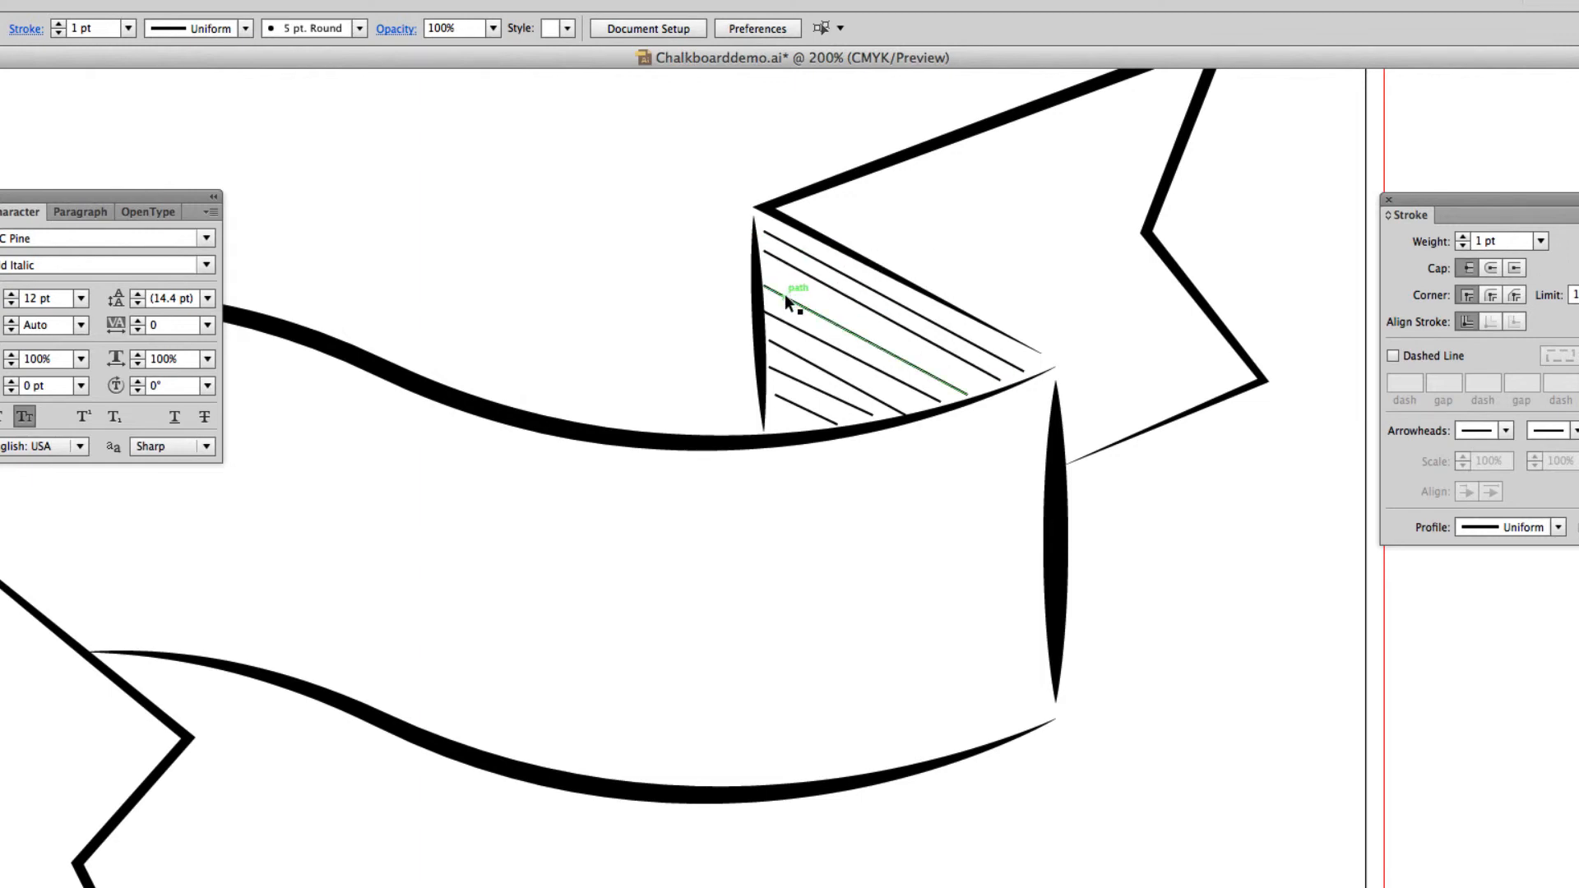
# Nudge the third hatch line slightly up and right, and give all seven hatch lines the wedge-shaped width profile that tapers to a point.
pyautogui.moveTo(785, 294); pyautogui.dragTo(792, 292)
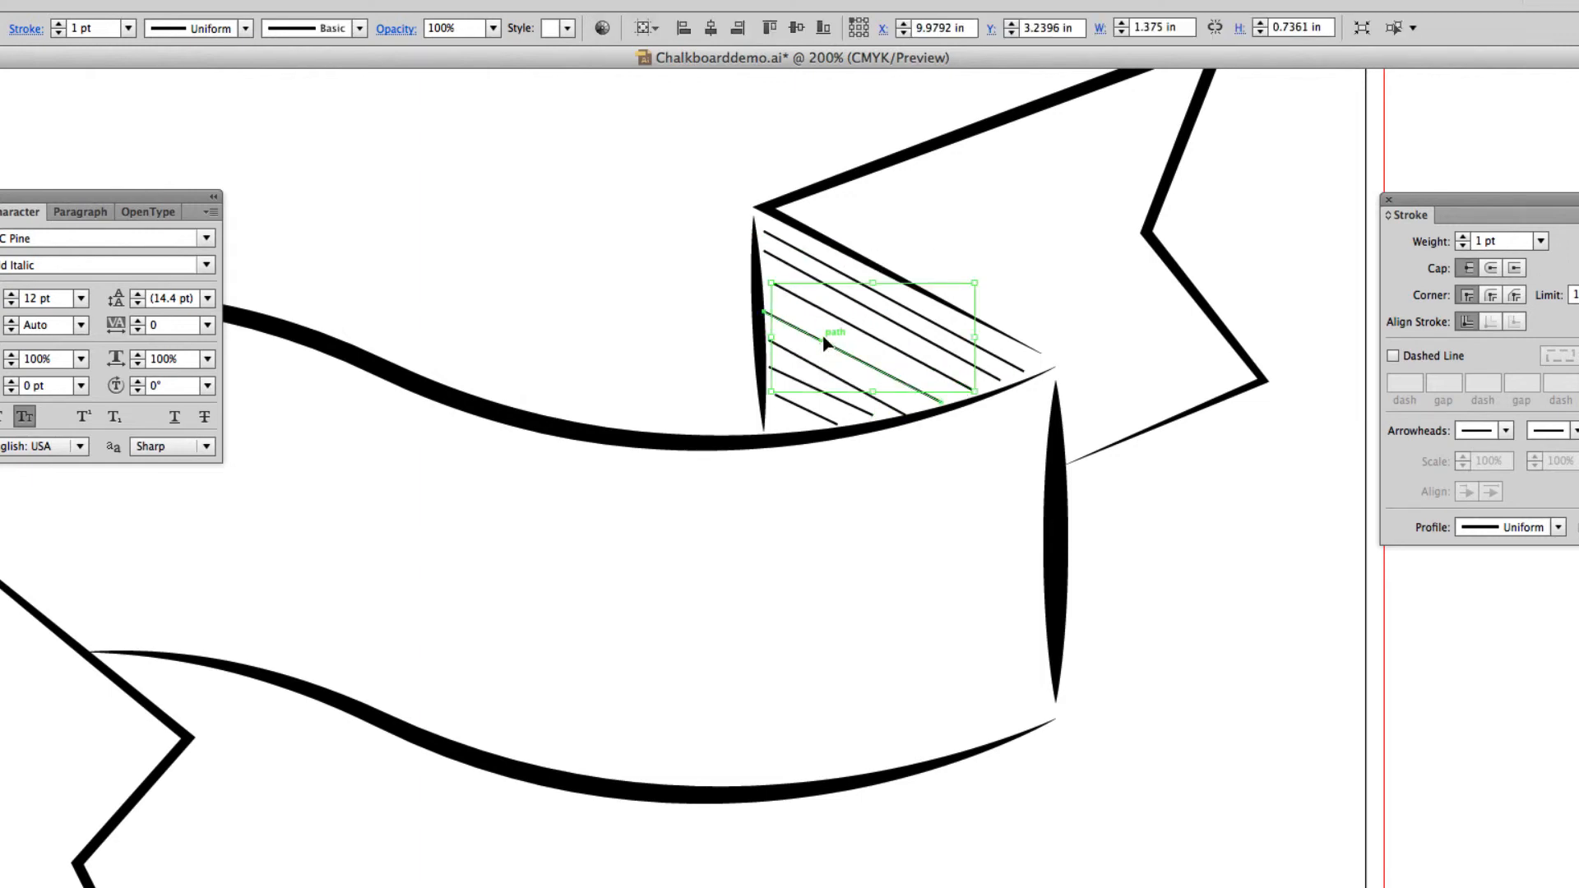
pyautogui.click(825, 344)
pyautogui.moveTo(811, 245); pyautogui.dragTo(790, 406)
pyautogui.moveTo(913, 358); pyautogui.dragTo(706, 365)
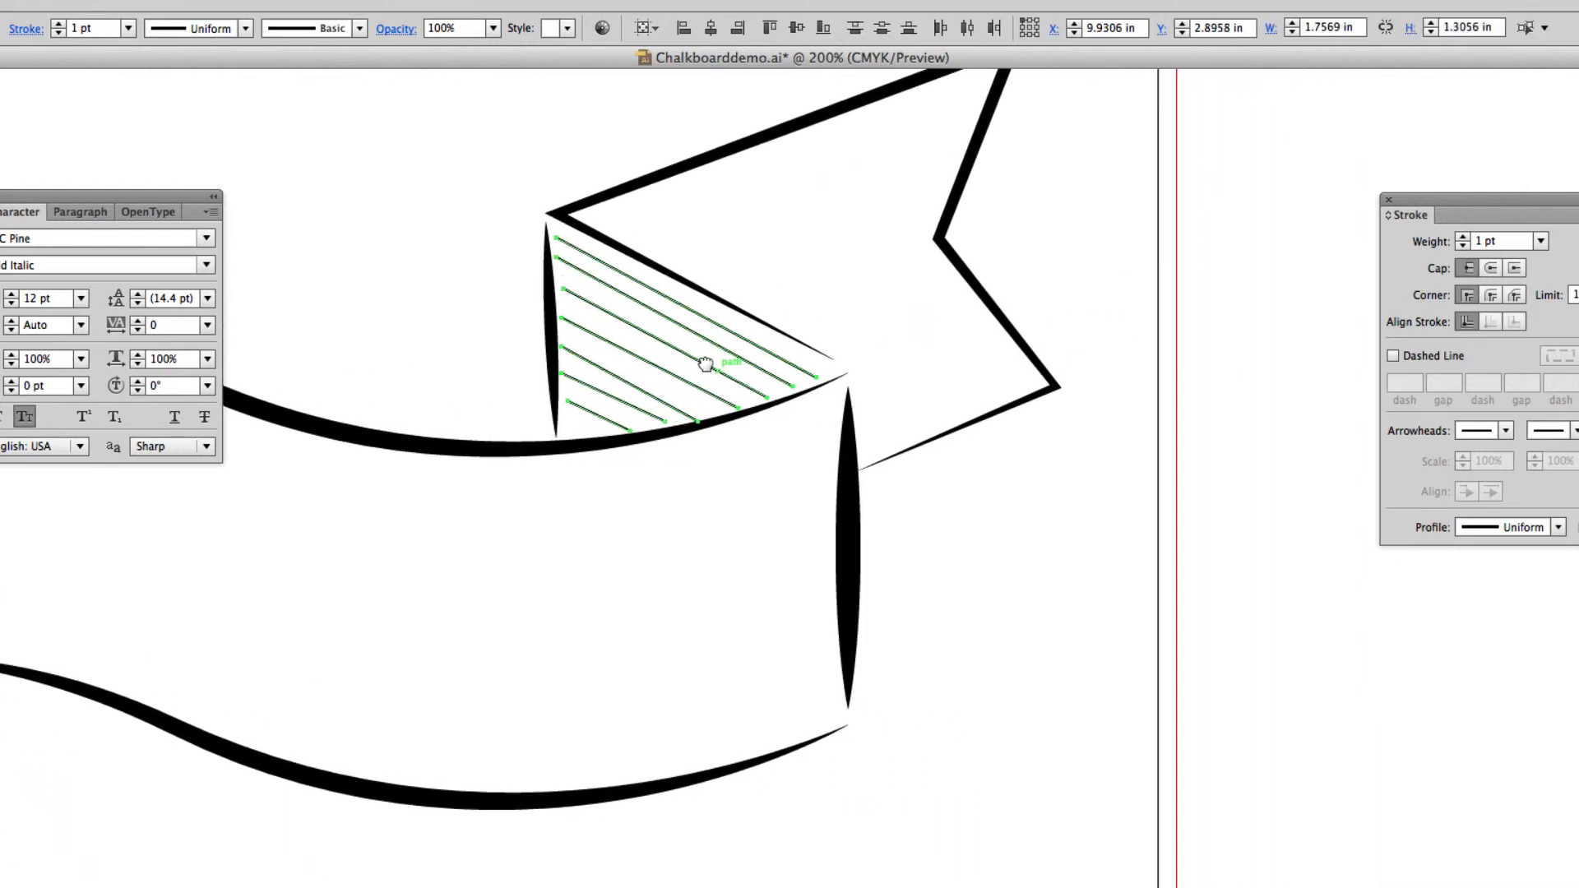
pyautogui.moveTo(1444, 200); pyautogui.dragTo(1147, 171)
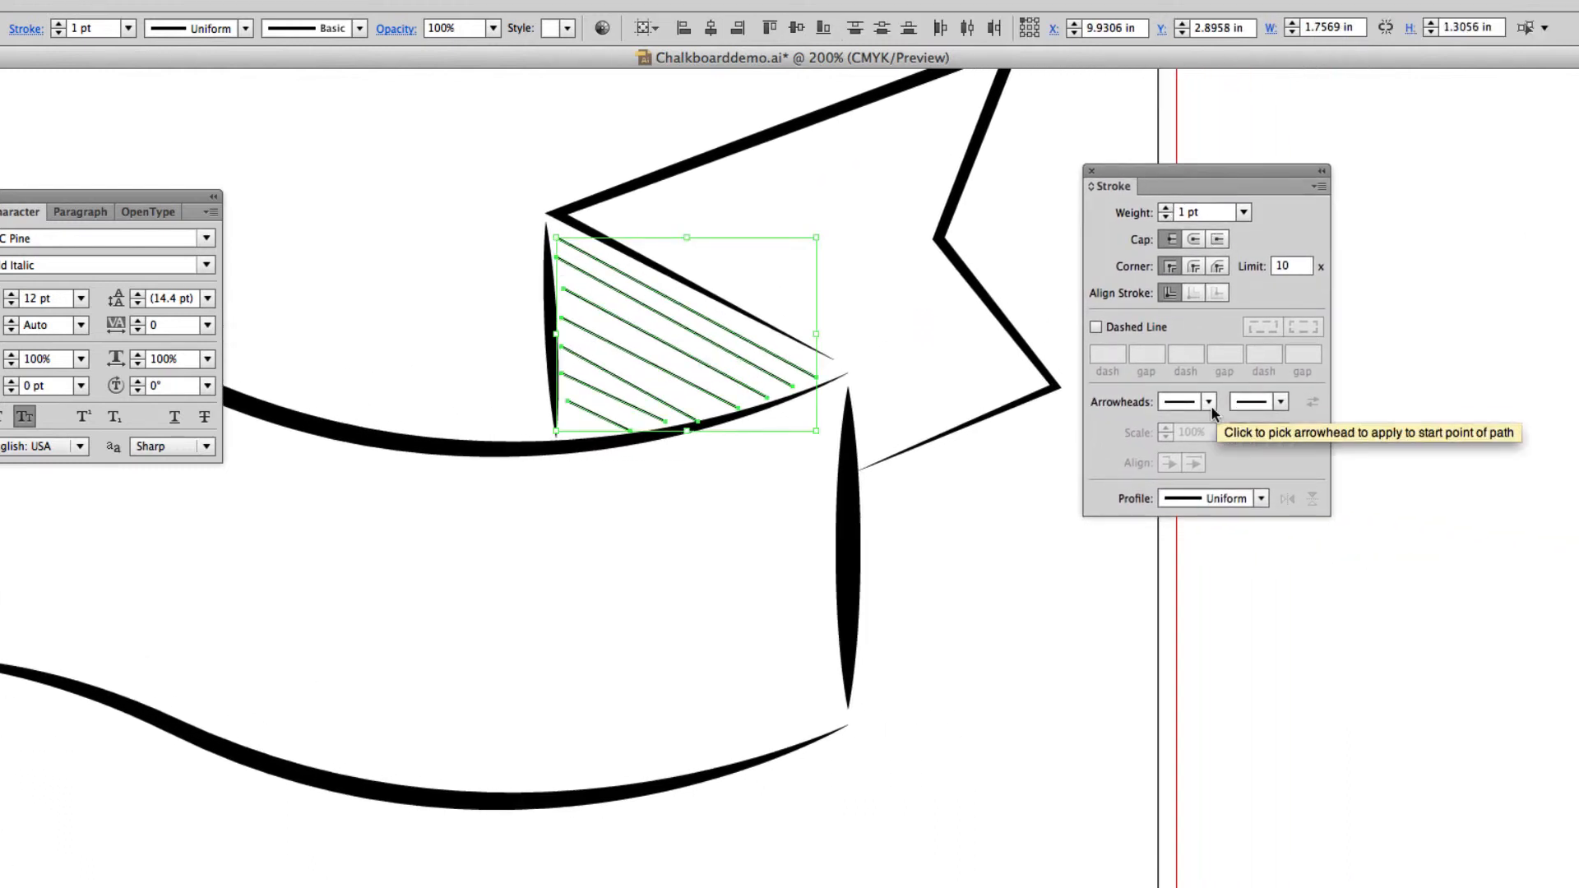
pyautogui.click(1261, 498)
pyautogui.click(1172, 654)
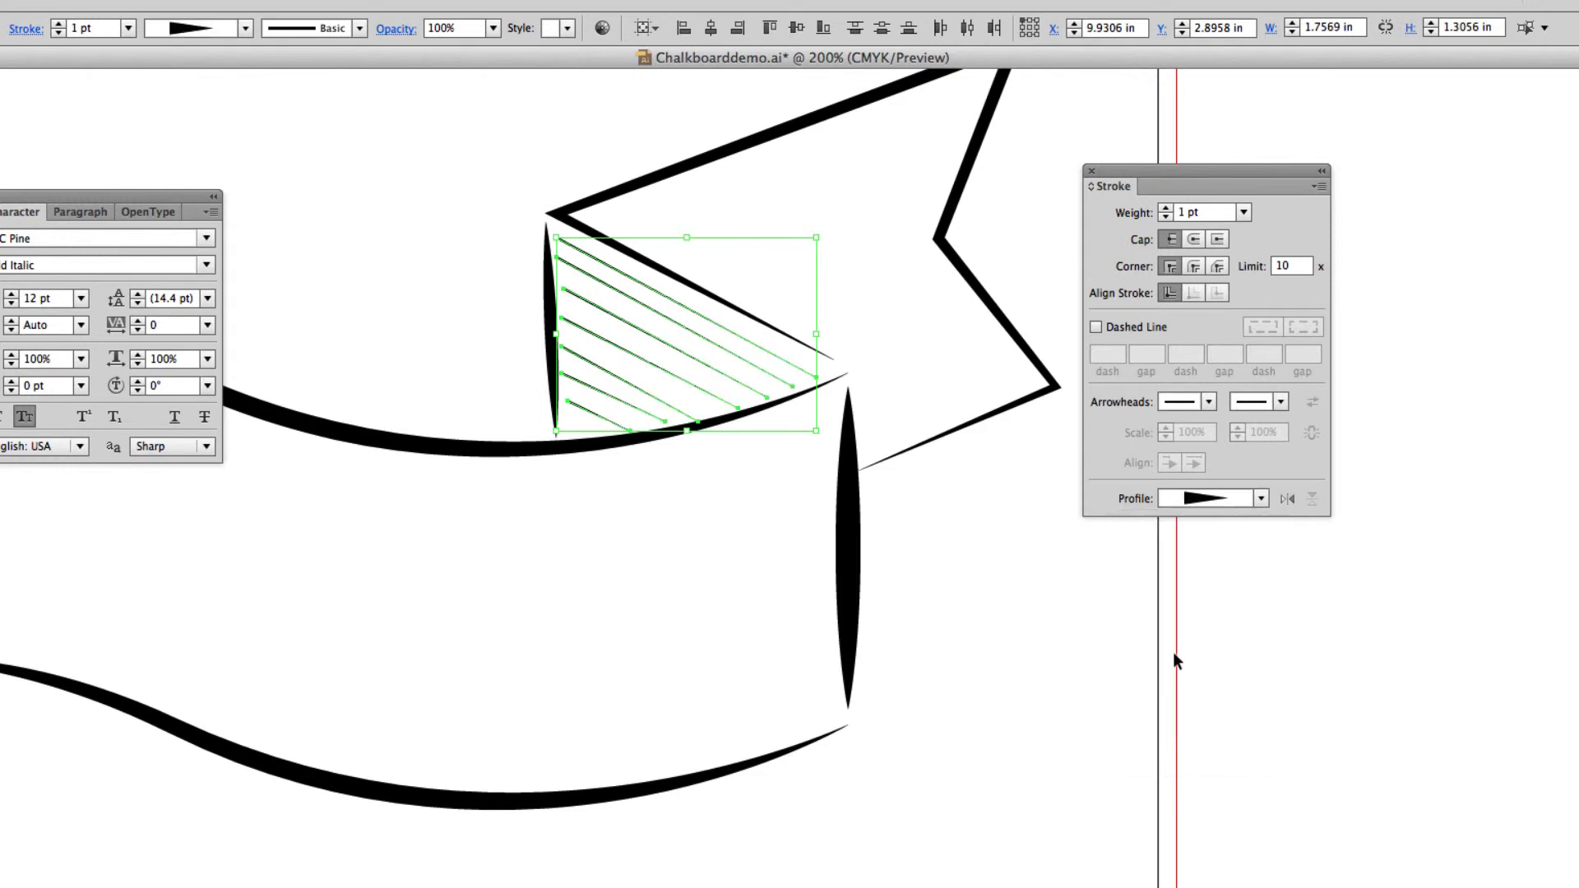
# Set the stroke weight of the seven hatch lines to 4 pt and deselect them.
pyautogui.click(1213, 214)
pyautogui.press('Up')
pyautogui.press('Up')
pyautogui.press('Up')
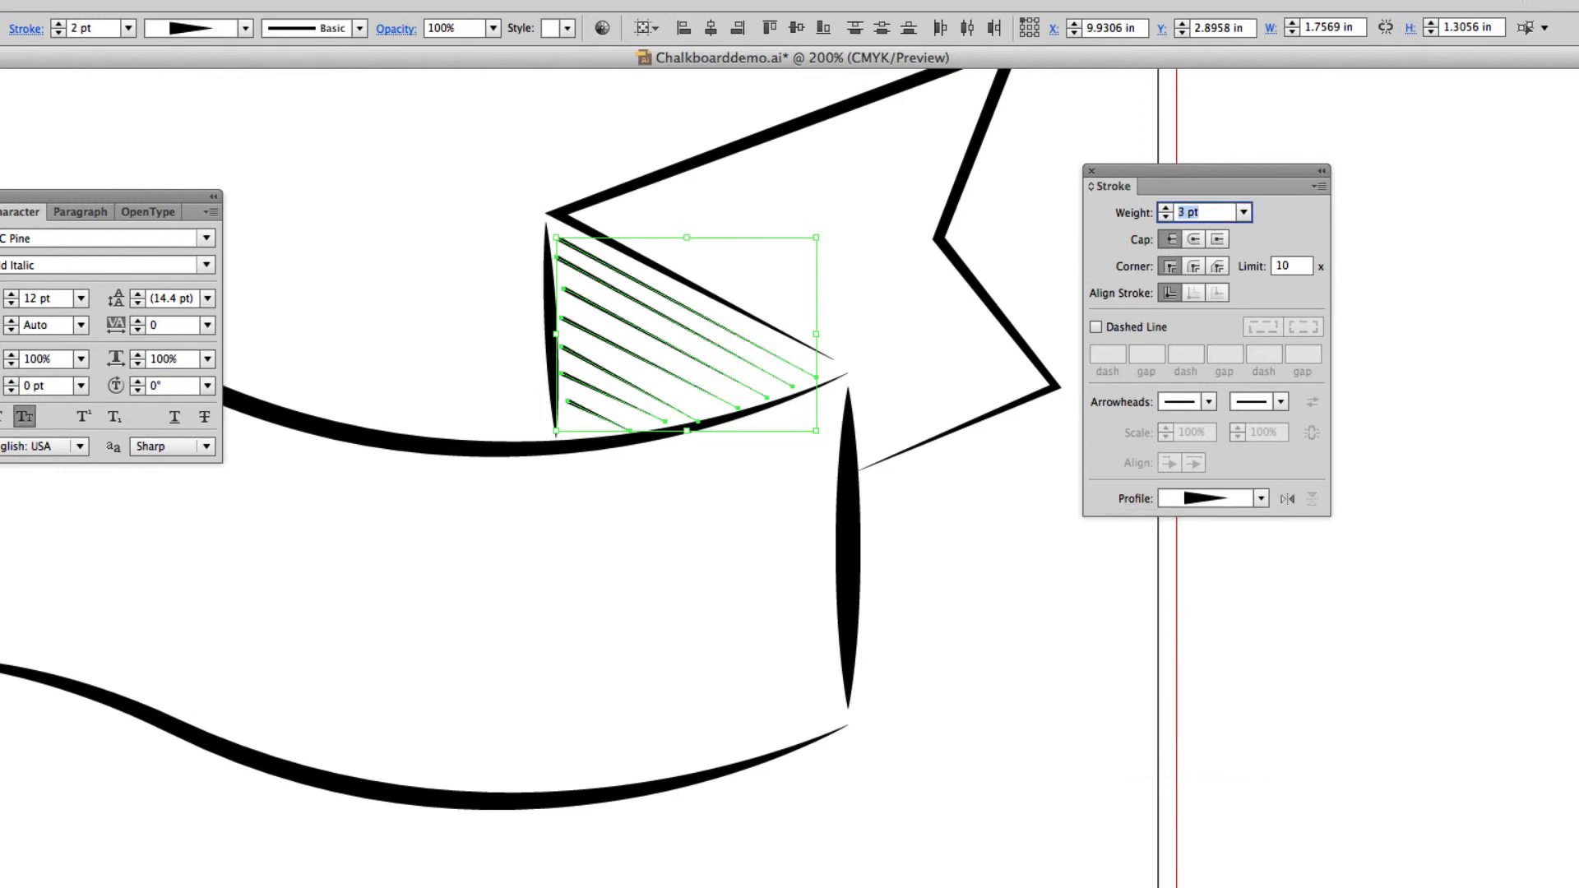
pyautogui.click(963, 670)
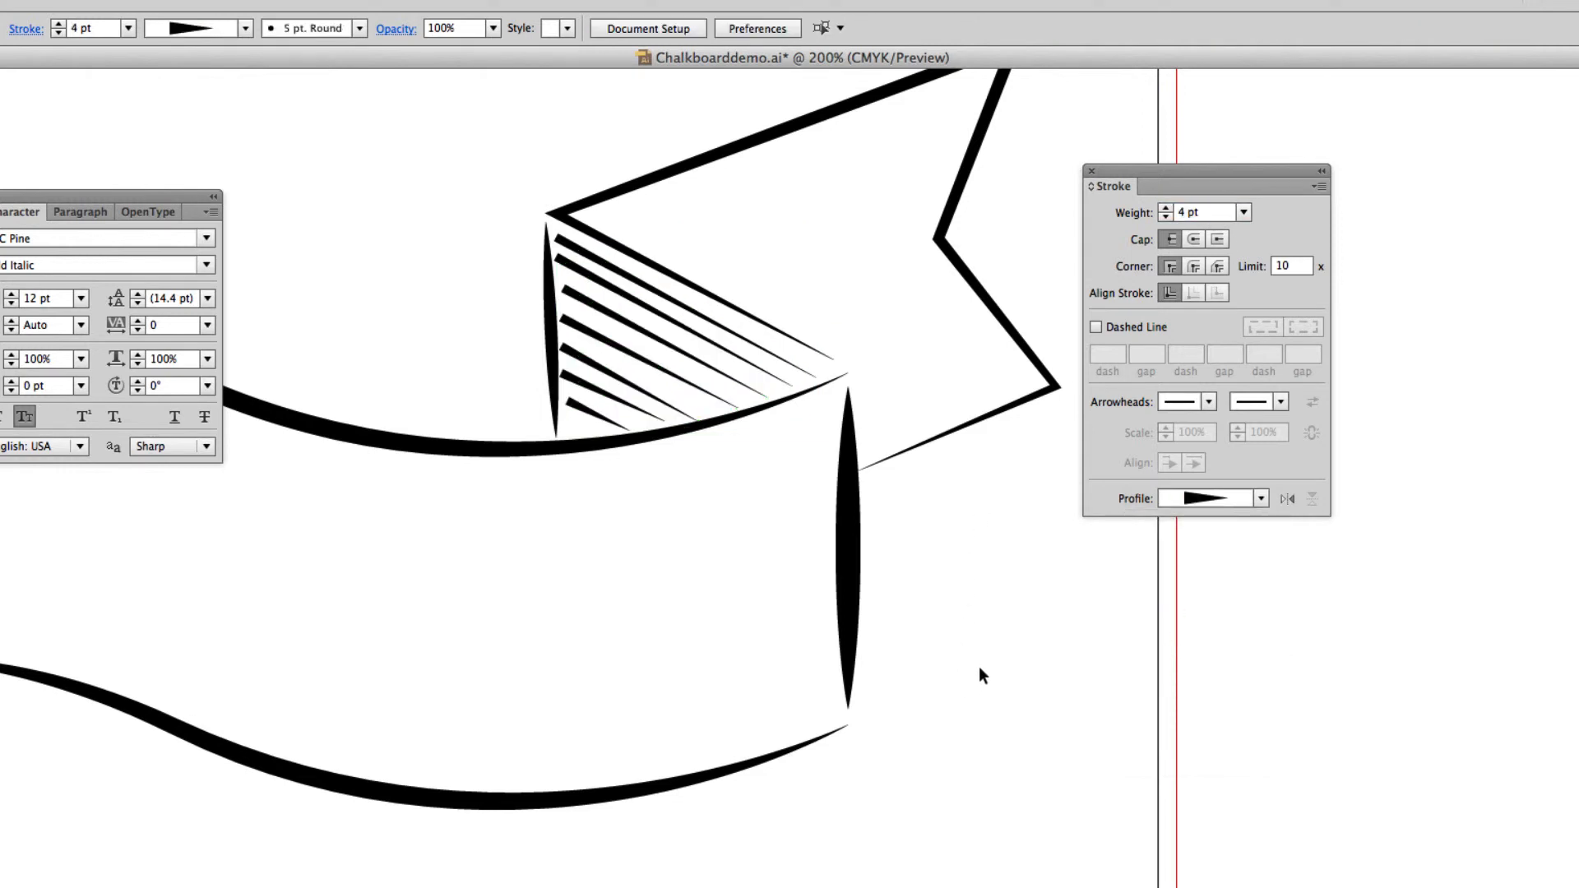
# Draw a curved shading line about 1.6 in wide and 0.8 in high below the scroll banner's upper edge, starting at its outer edge.
pyautogui.press('super+minus')
pyautogui.press('super+minus')
pyautogui.press('super+minus')
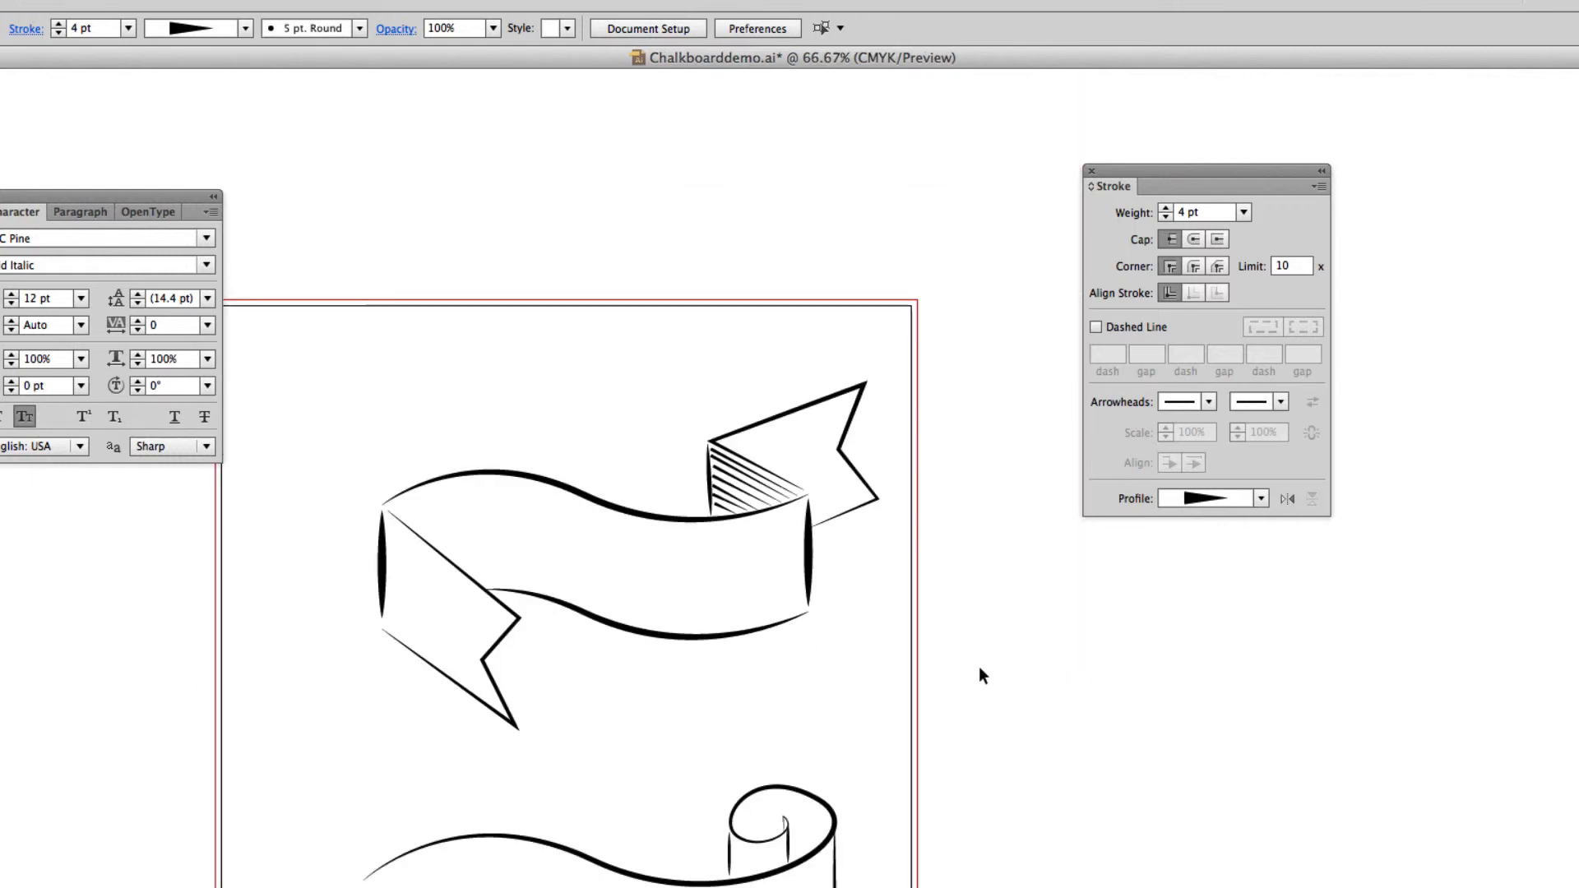
pyautogui.press('super+equal')
pyautogui.press('super+equal')
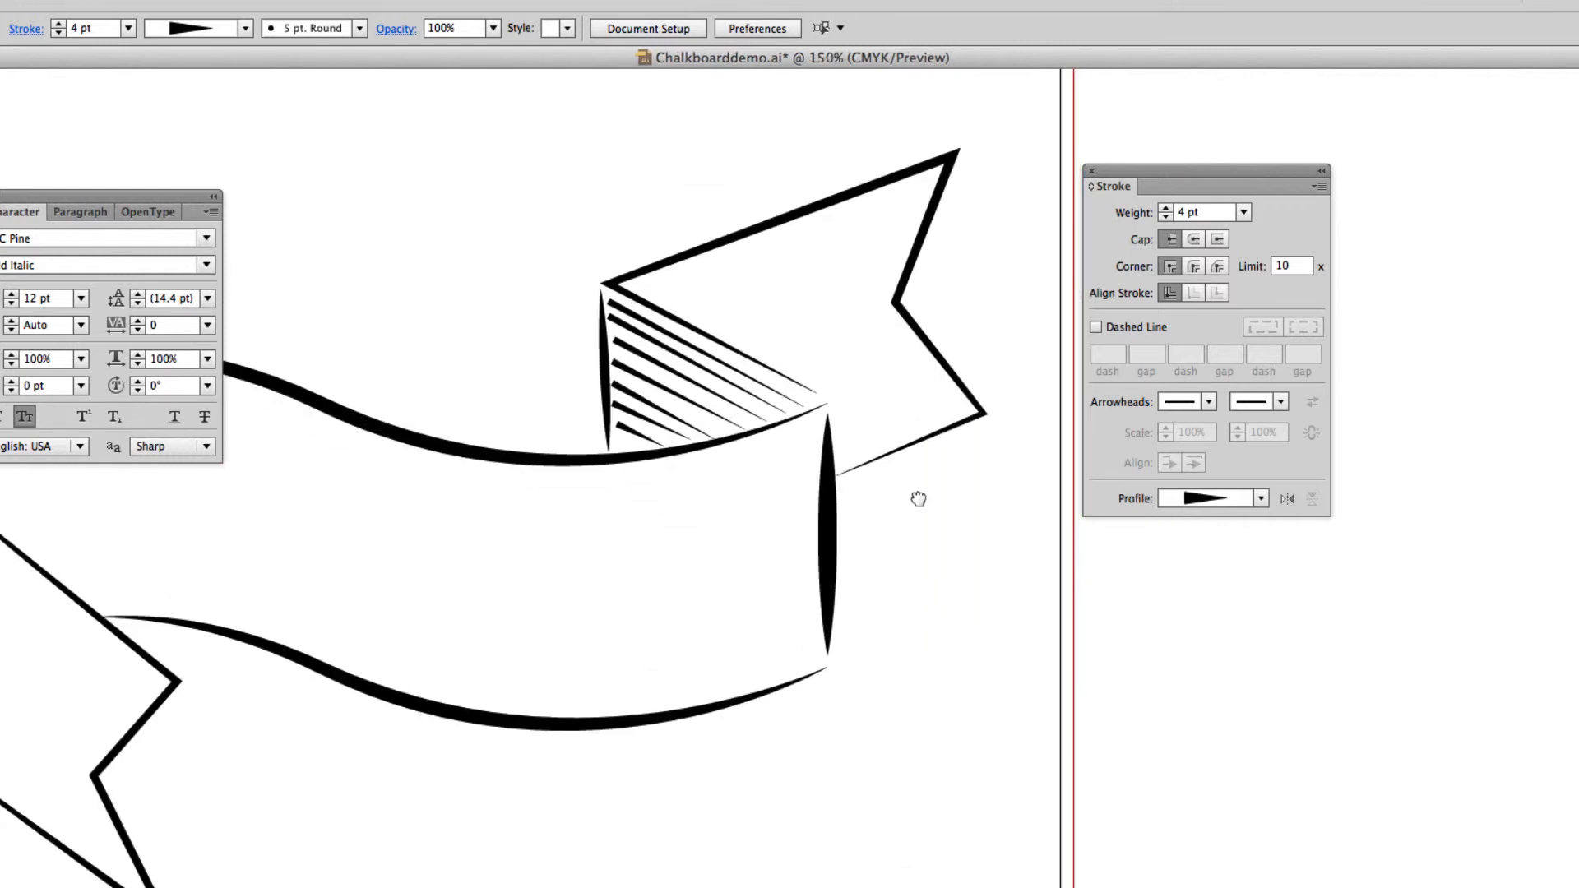
pyautogui.moveTo(916, 496); pyautogui.dragTo(879, 336)
pyautogui.scroll(-10, 879, 335)
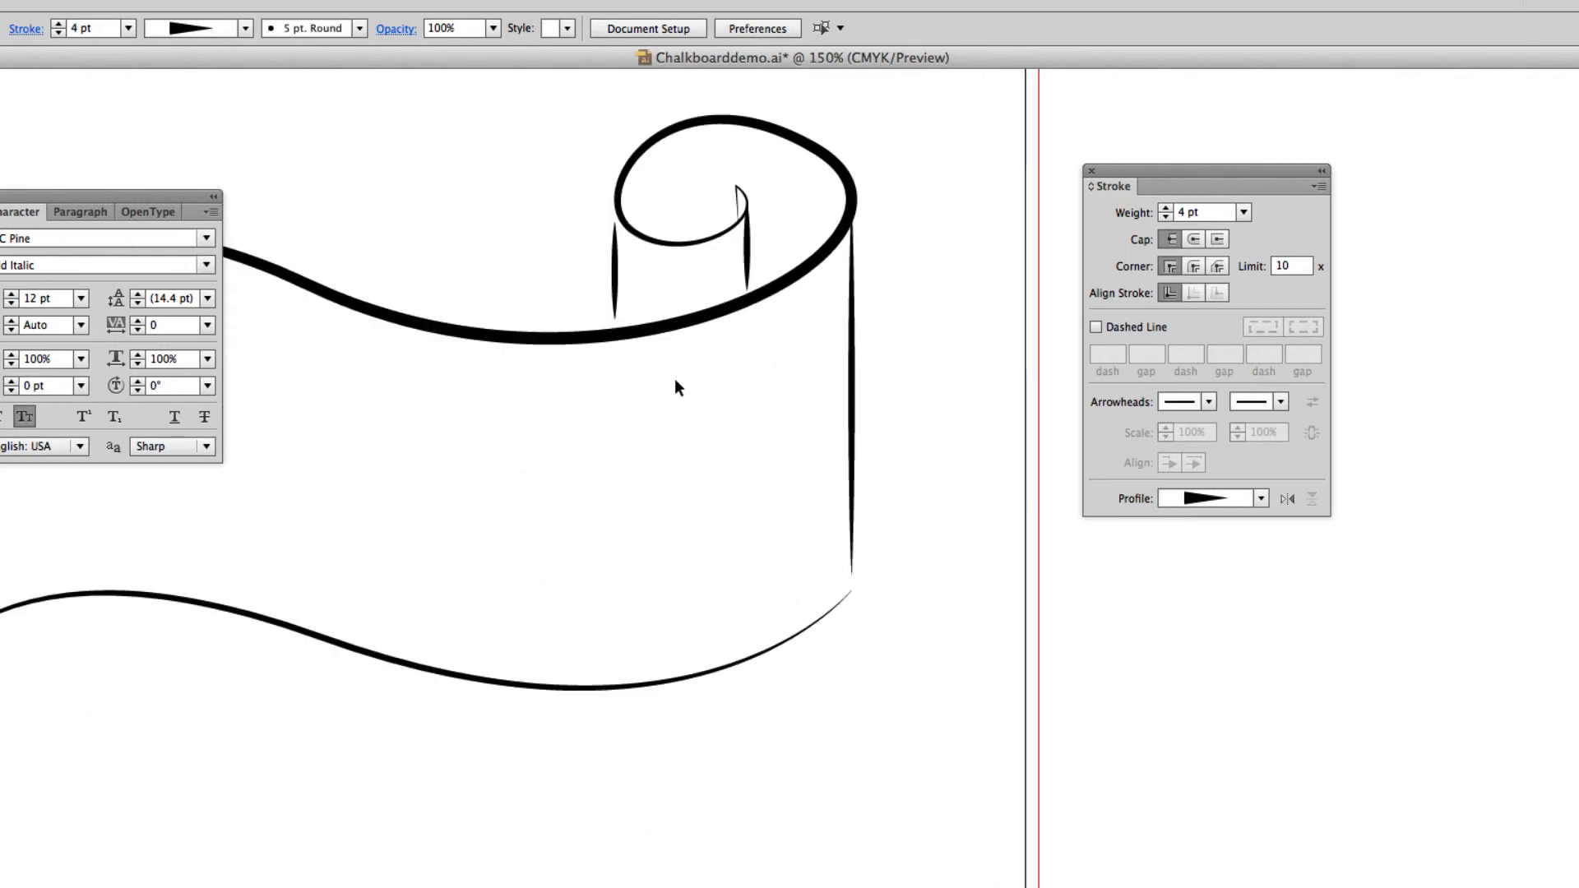
pyautogui.press('p')
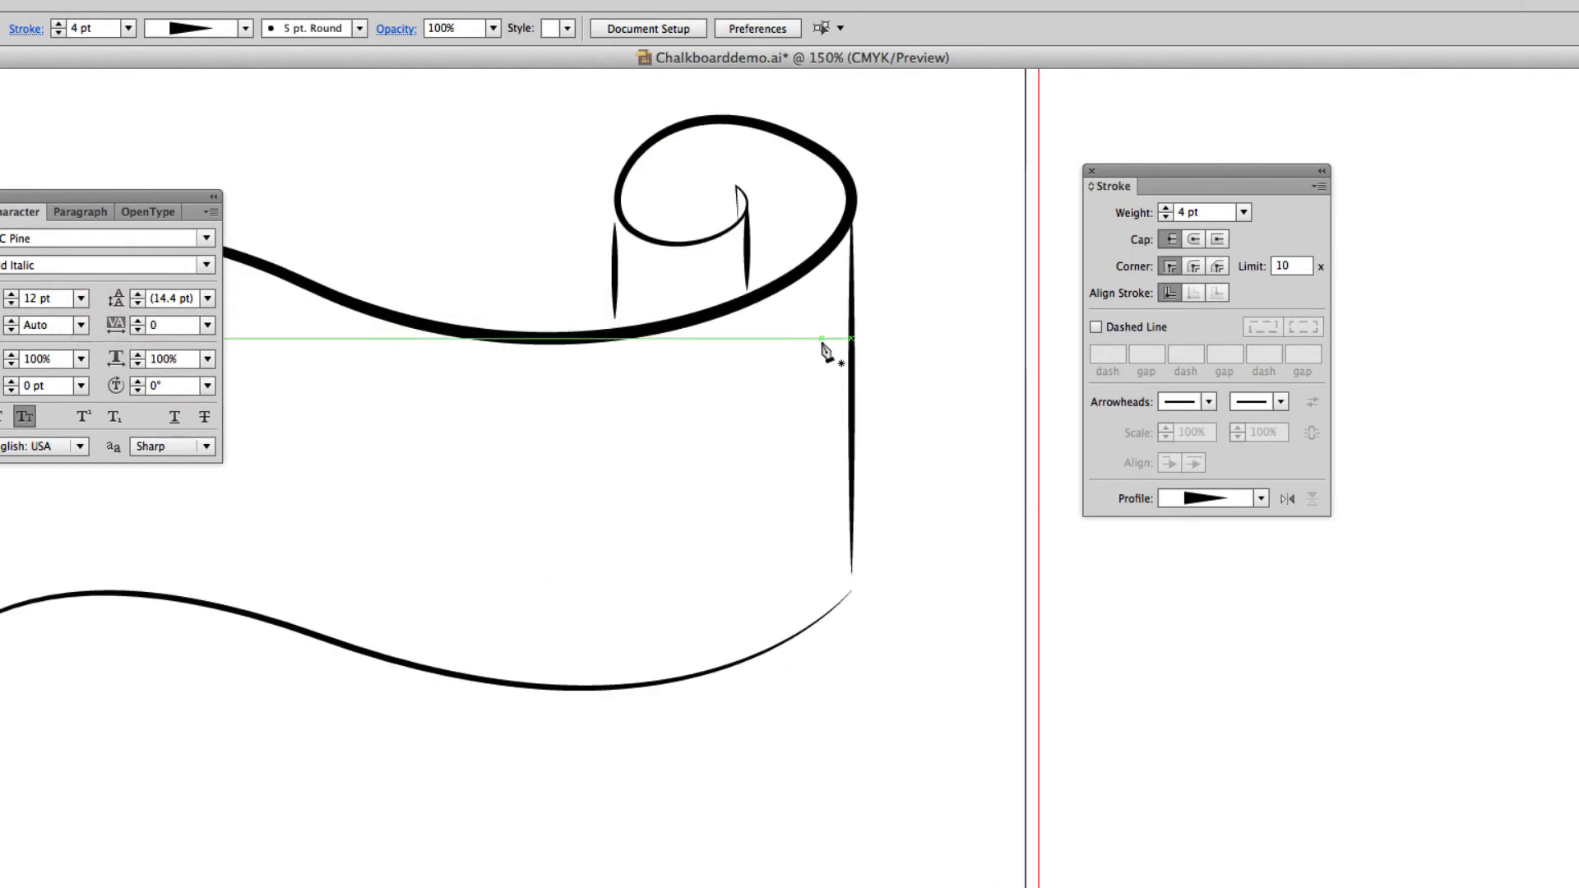
pyautogui.click(843, 263)
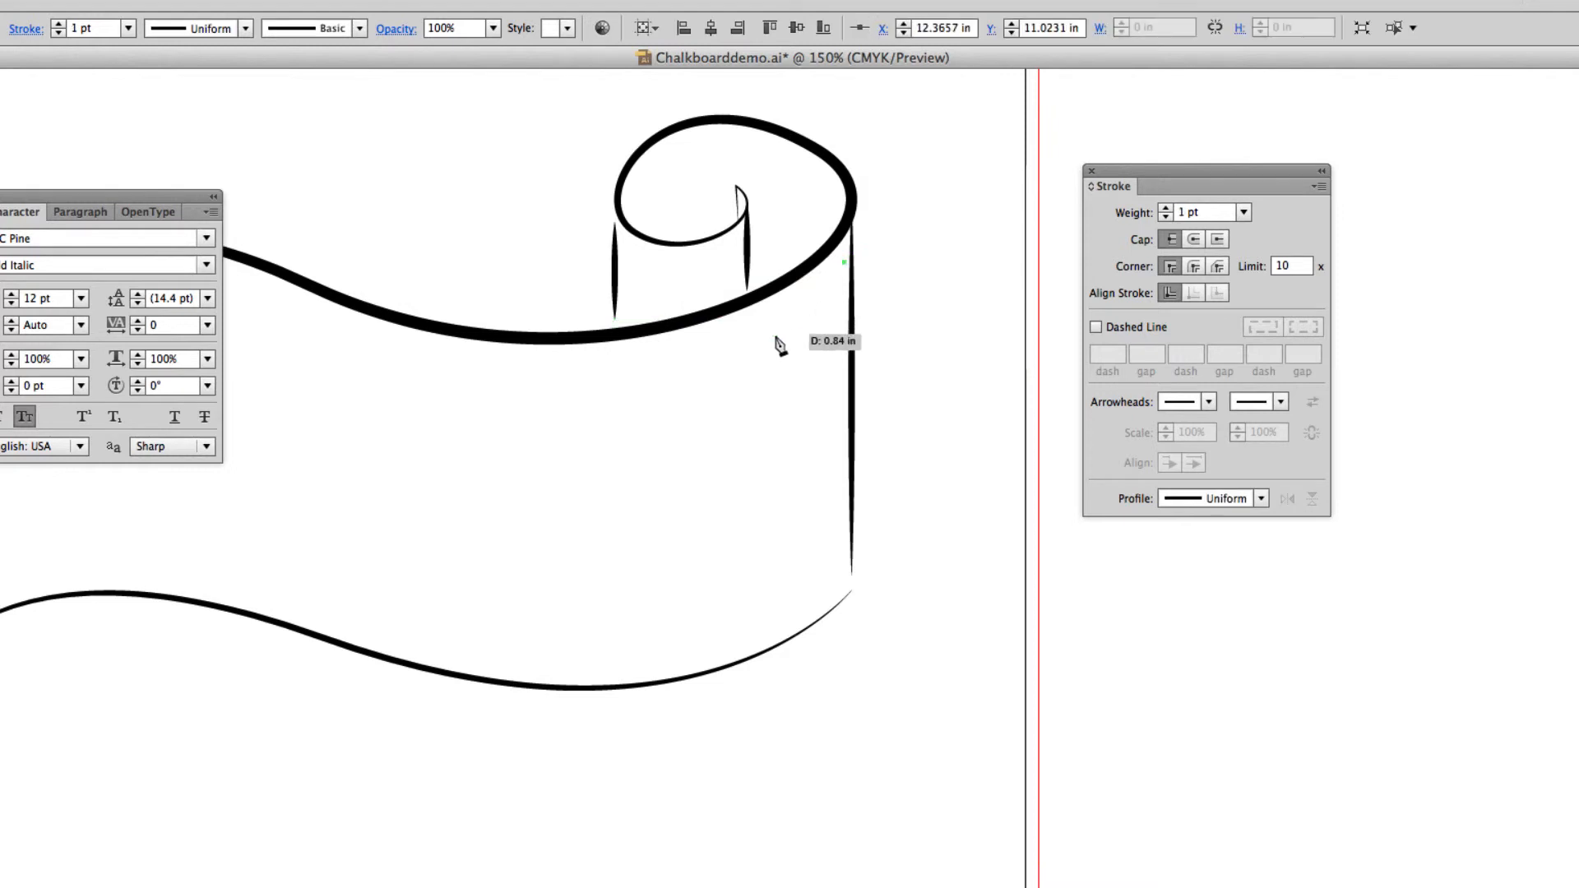
pyautogui.moveTo(683, 353)
pyautogui.mouseDown()
pyautogui.moveTo(529, 342)
pyautogui.moveTo(543, 363)
pyautogui.moveTo(528, 371)
pyautogui.mouseUp()
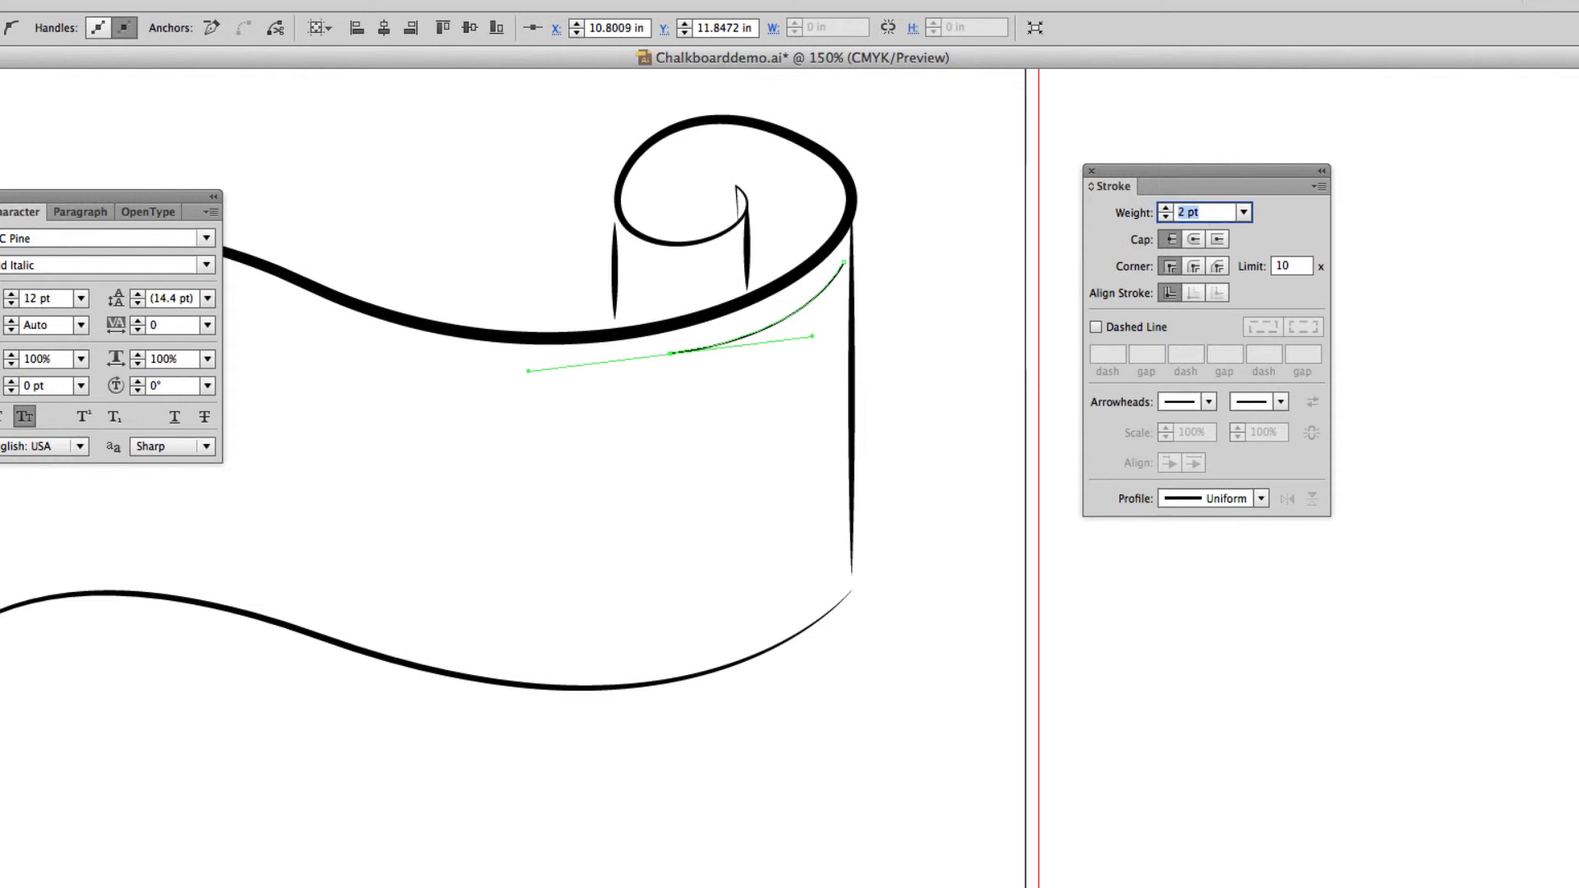
# Set the curved shading line's stroke weight to 7 pt and apply Width Profile 4 so it tapers to a point.
pyautogui.press('Up')
pyautogui.press('Up')
pyautogui.press('Up')
pyautogui.press('Up')
pyautogui.press('Up')
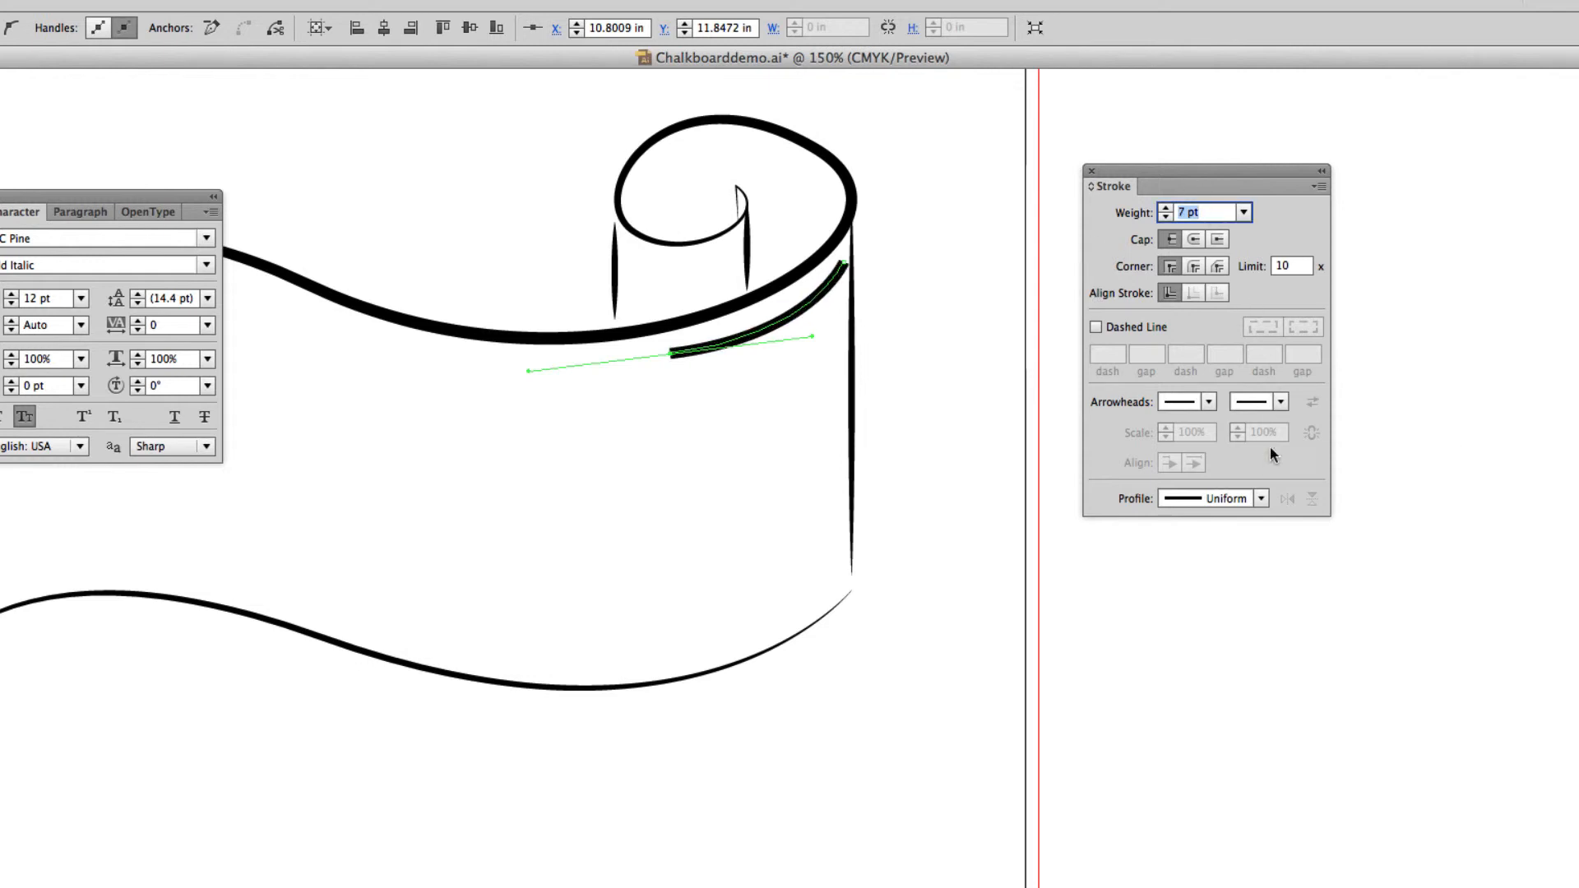
pyautogui.click(1261, 498)
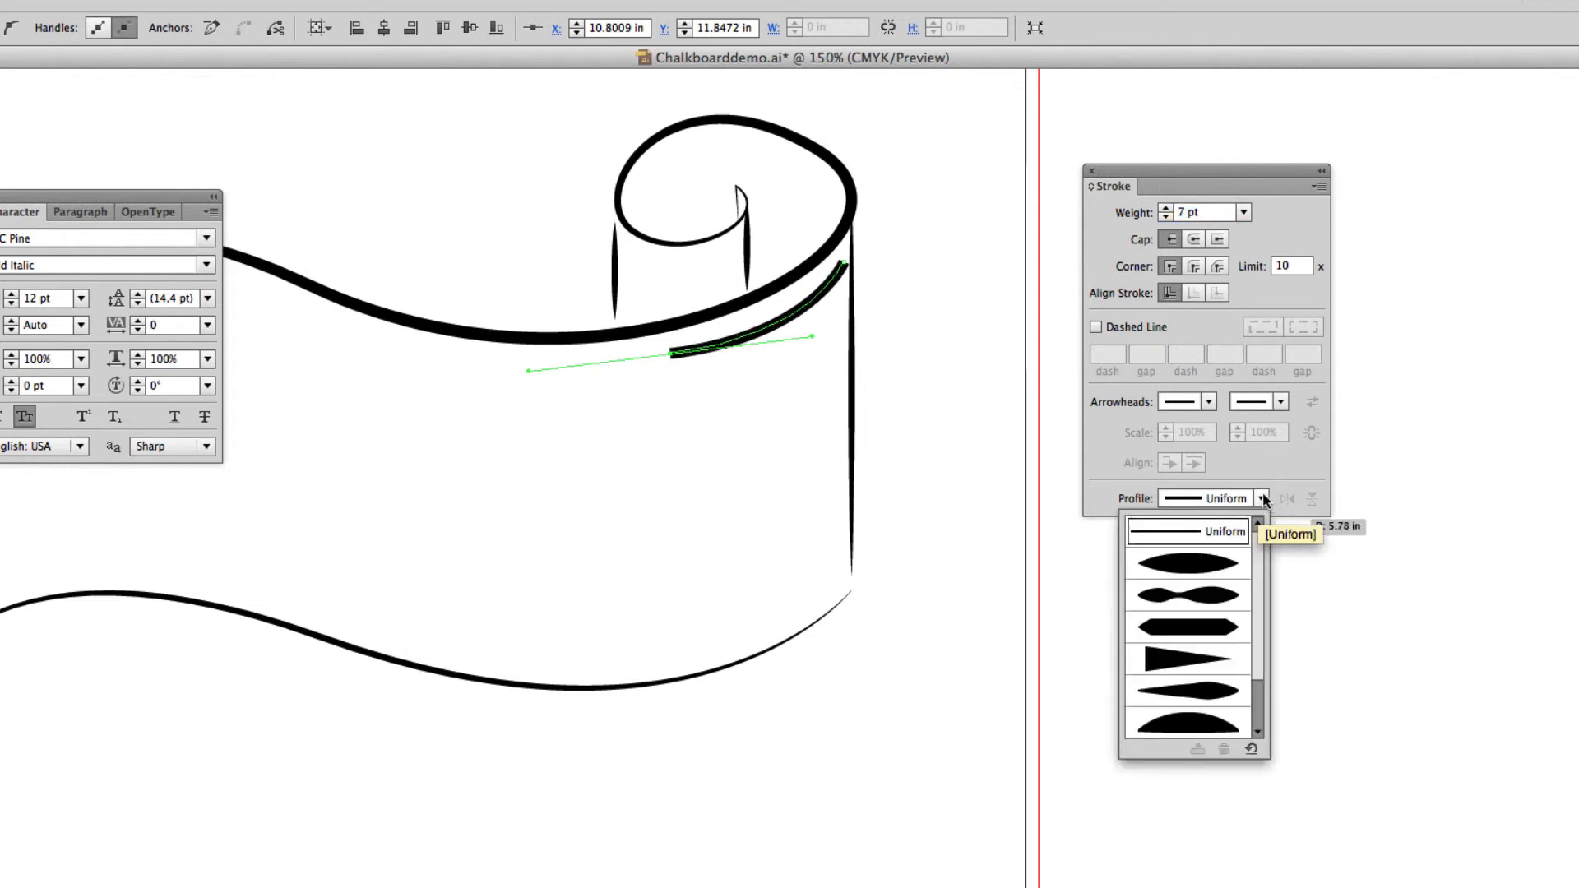
pyautogui.click(1189, 661)
pyautogui.keyDown('super'); pyautogui.click(1197, 675); pyautogui.keyUp('super')
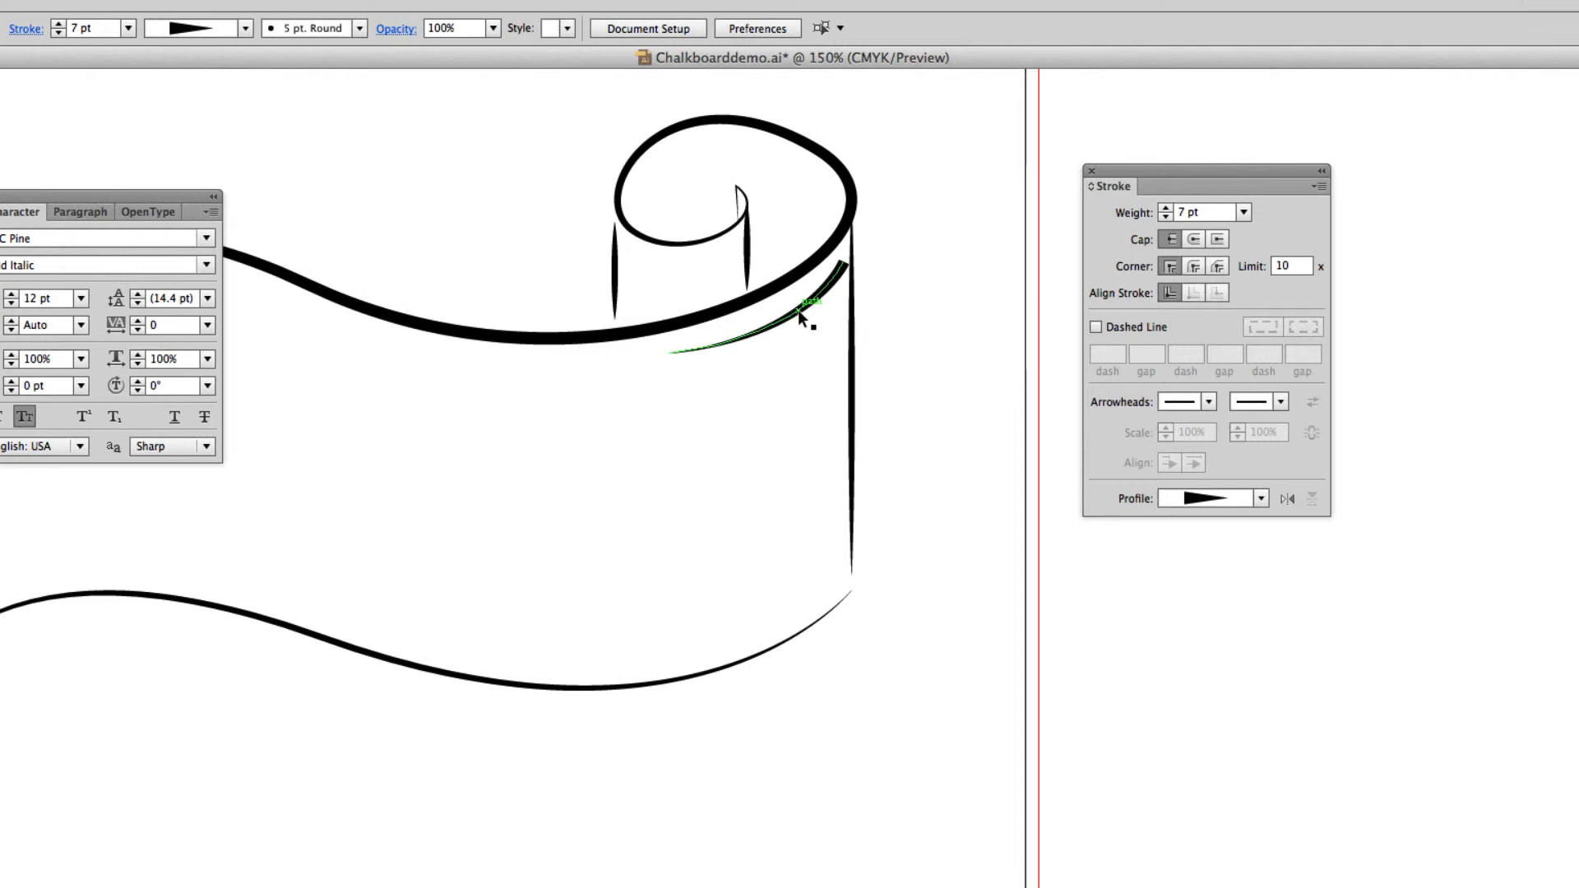
# Duplicate the tapered curve downward as eleven evenly spaced copies along the scroll's outer edge to the lower curve, and deselect.
pyautogui.moveTo(798, 314); pyautogui.dragTo(797, 421)
pyautogui.hotkey('ctrl', 'd')
pyautogui.hotkey('ctrl', 'd')
pyautogui.hotkey('ctrl', 'd')
pyautogui.hotkey('ctrl', 'd')
pyautogui.hotkey('ctrl', 'd')
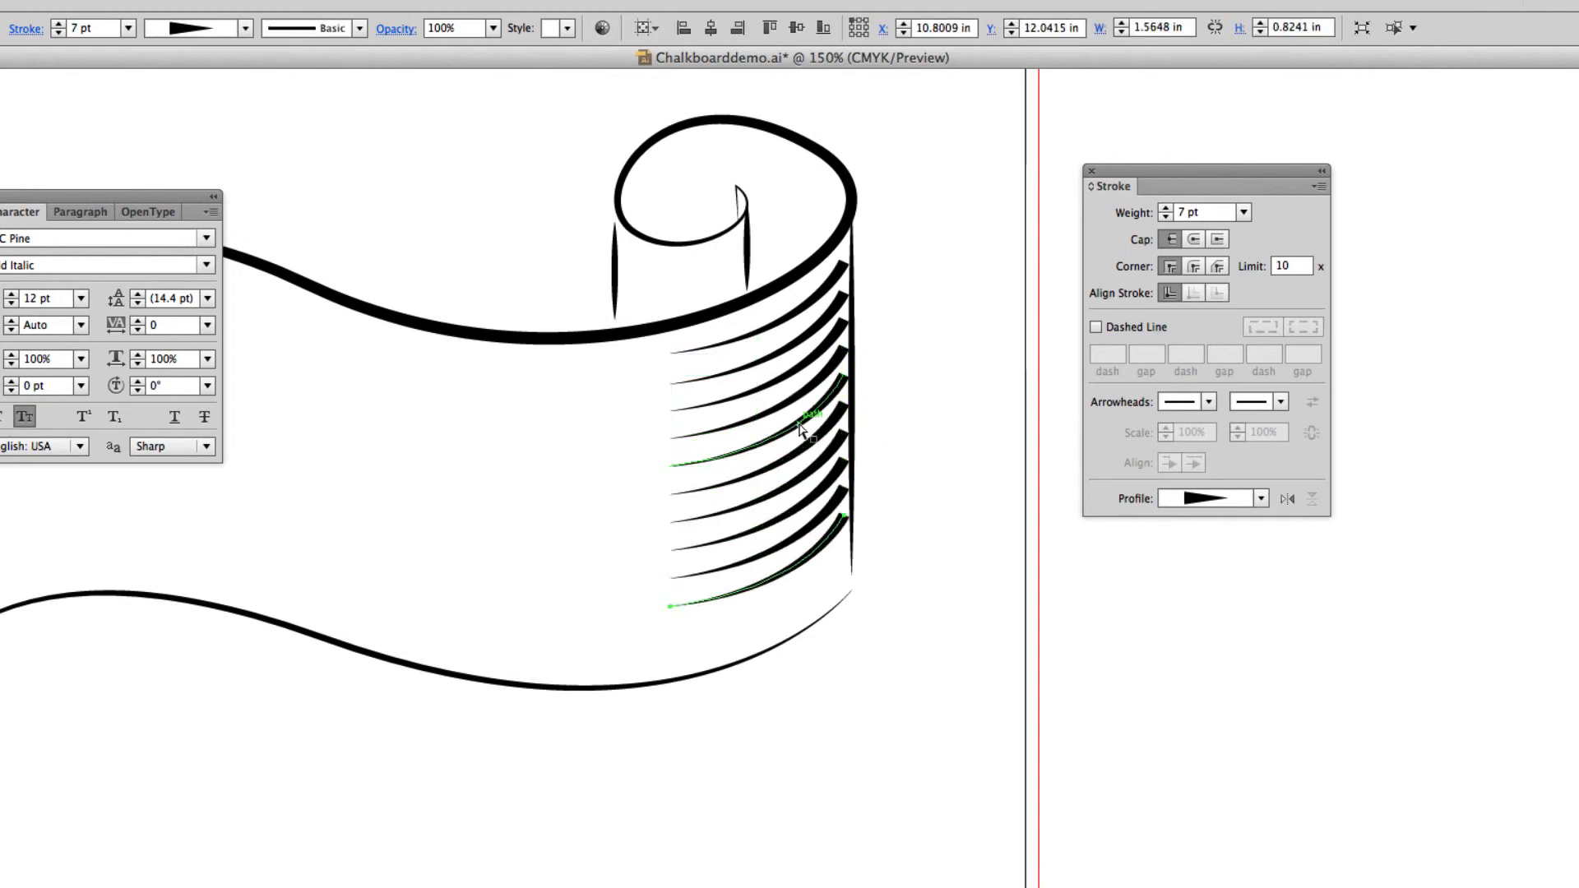
pyautogui.hotkey('ctrl', 'd')
pyautogui.hotkey('ctrl', 'd')
pyautogui.click(933, 641)
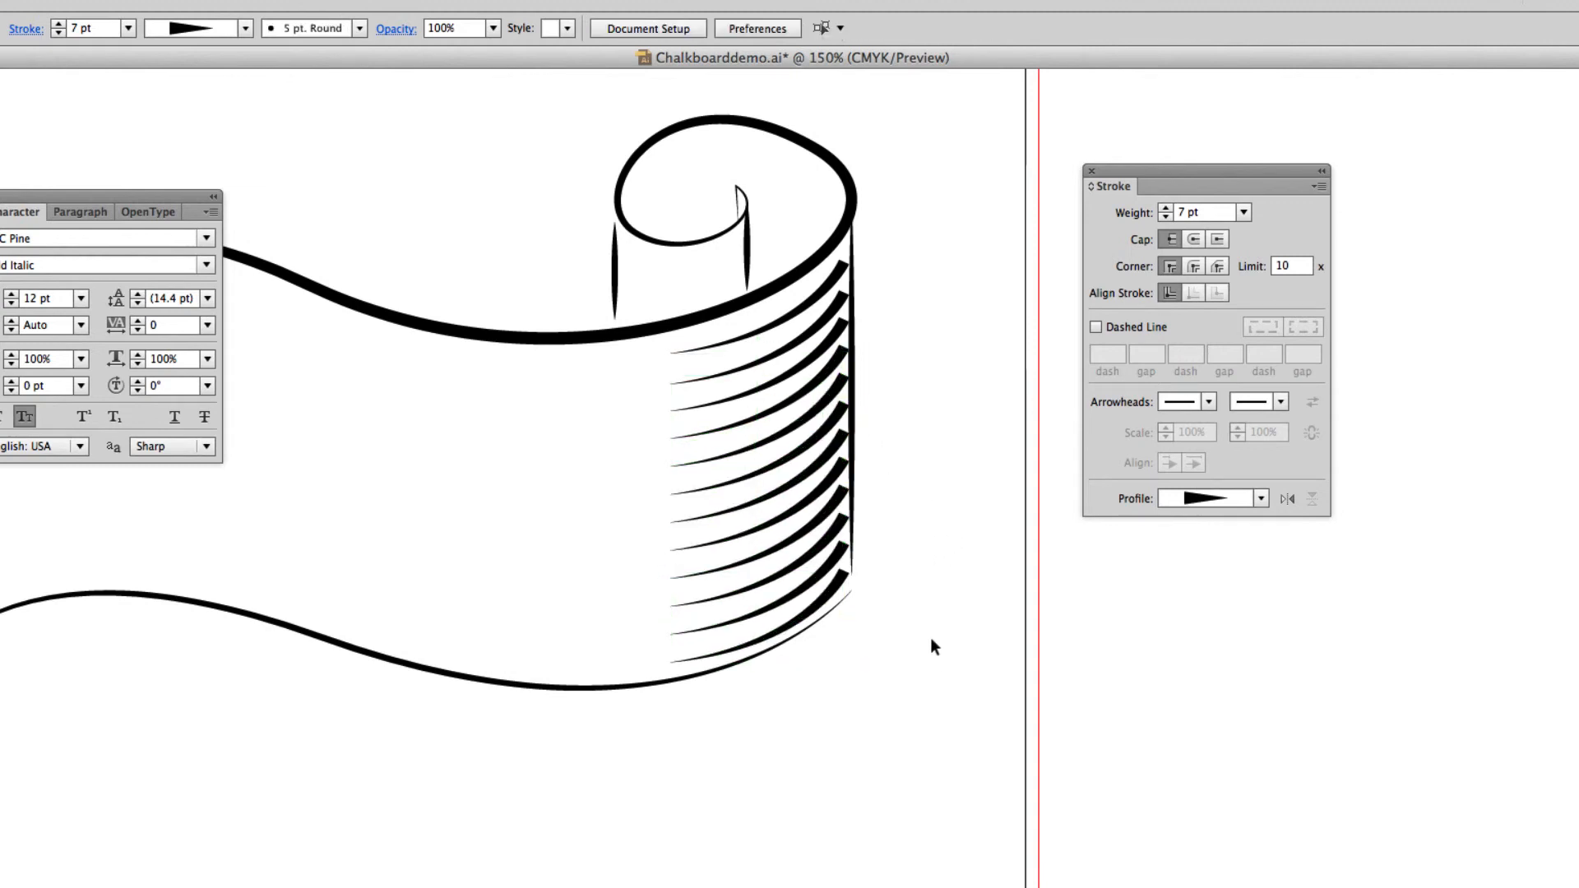
# Nudge all twelve curved hatch lines slightly right and up against the scroll's vertical edge, and deselect them.
pyautogui.moveTo(663, 485); pyautogui.dragTo(753, 654)
pyautogui.press('Right')
pyautogui.press('Right')
pyautogui.press('Right')
pyautogui.press('Right')
pyautogui.press('Up')
pyautogui.press('Up')
pyautogui.press('Up')
pyautogui.press('Up')
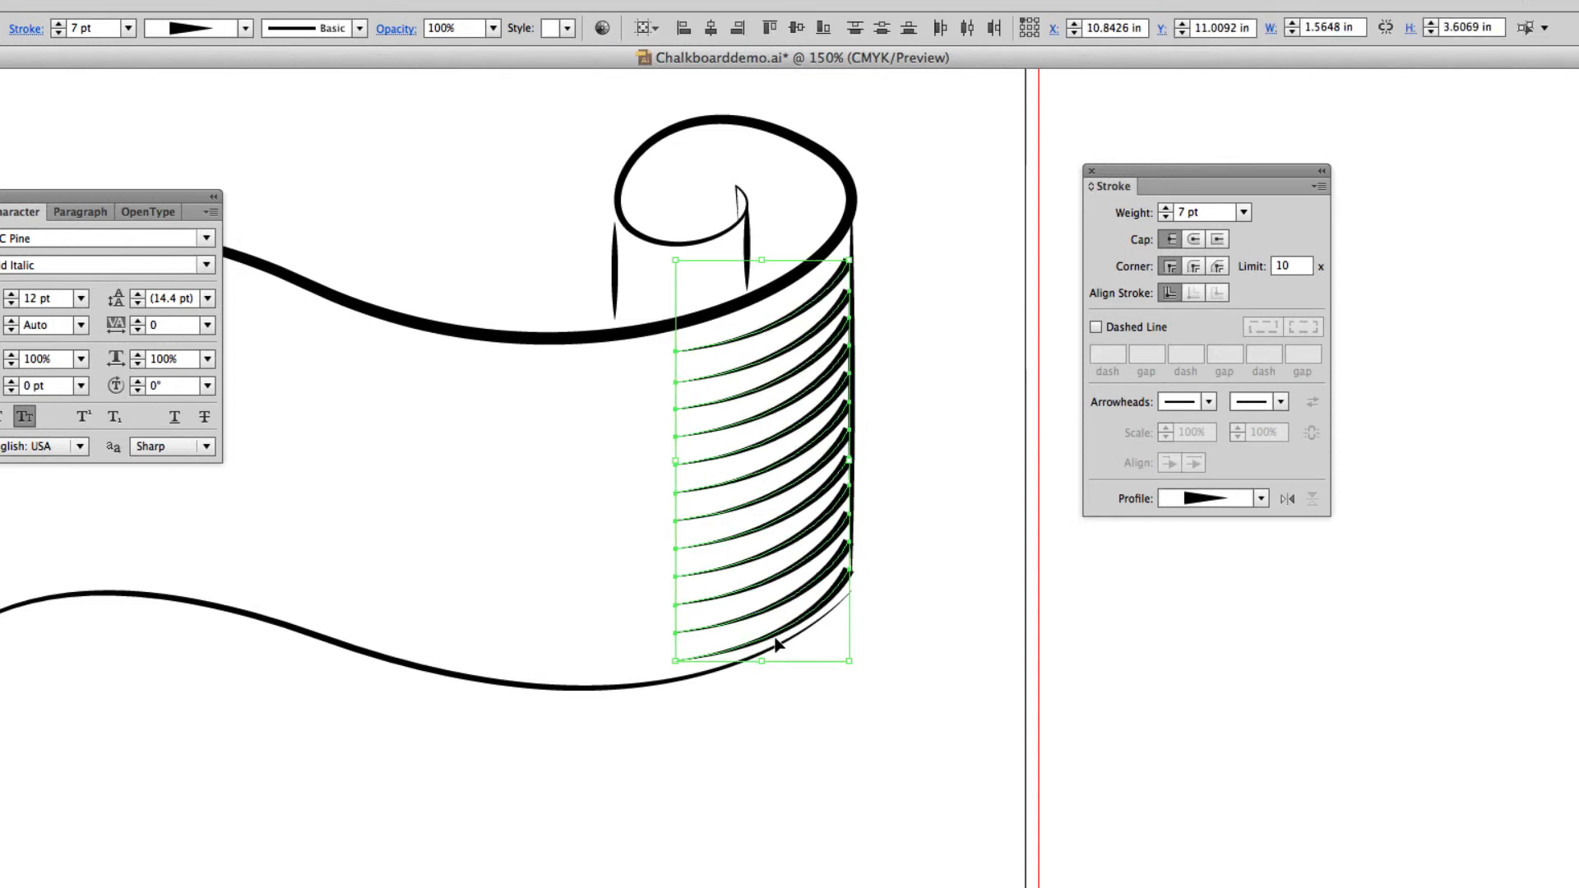
pyautogui.press('Left')
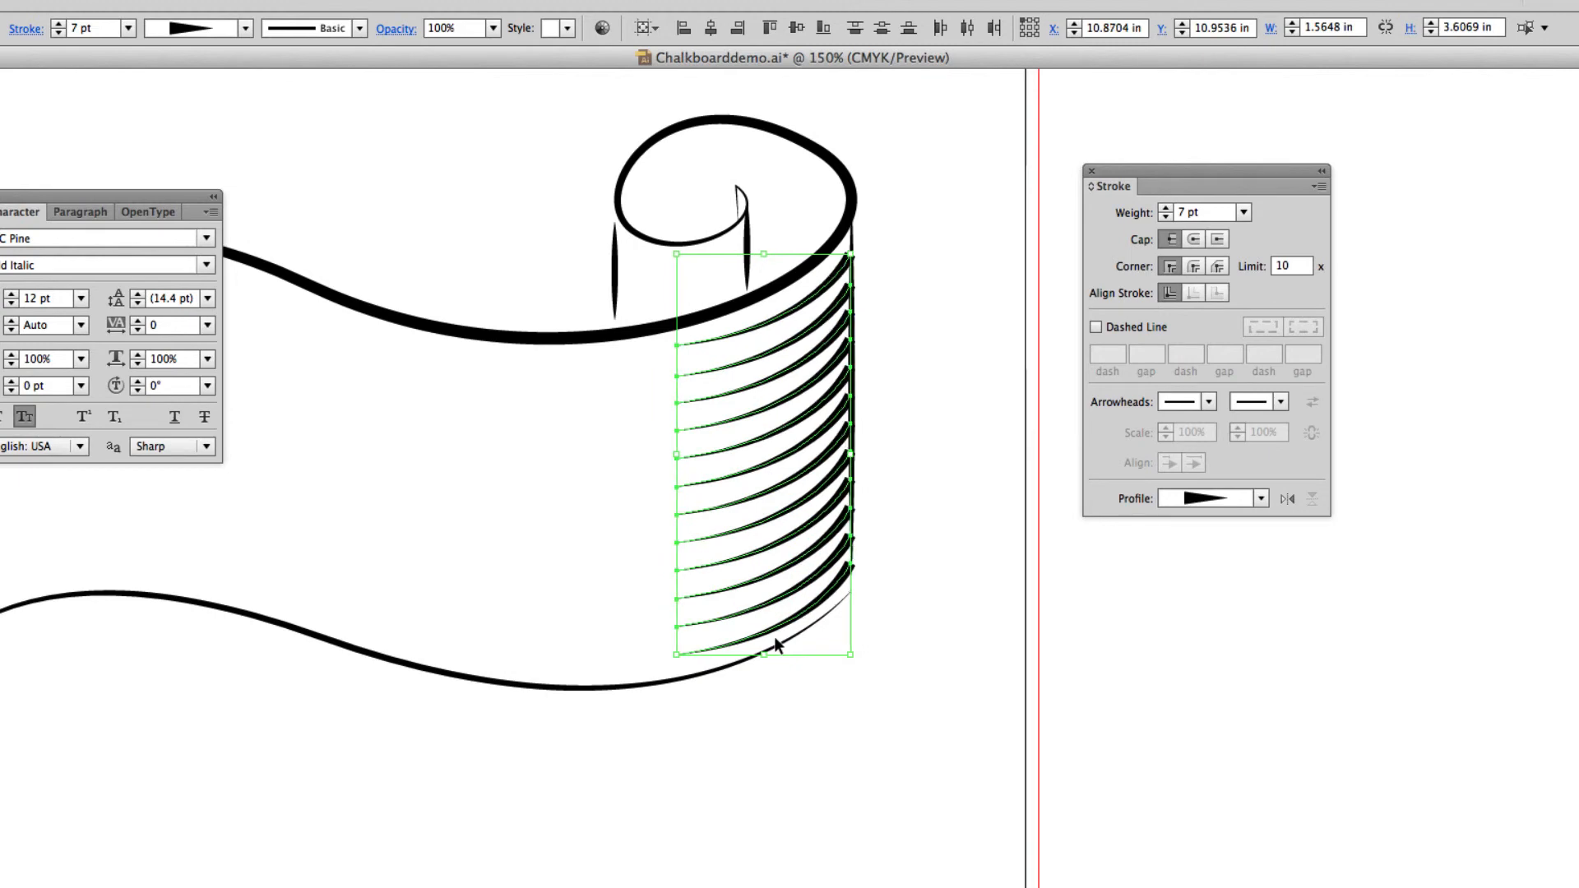
pyautogui.press('Up')
pyautogui.press('Up')
pyautogui.click(971, 278)
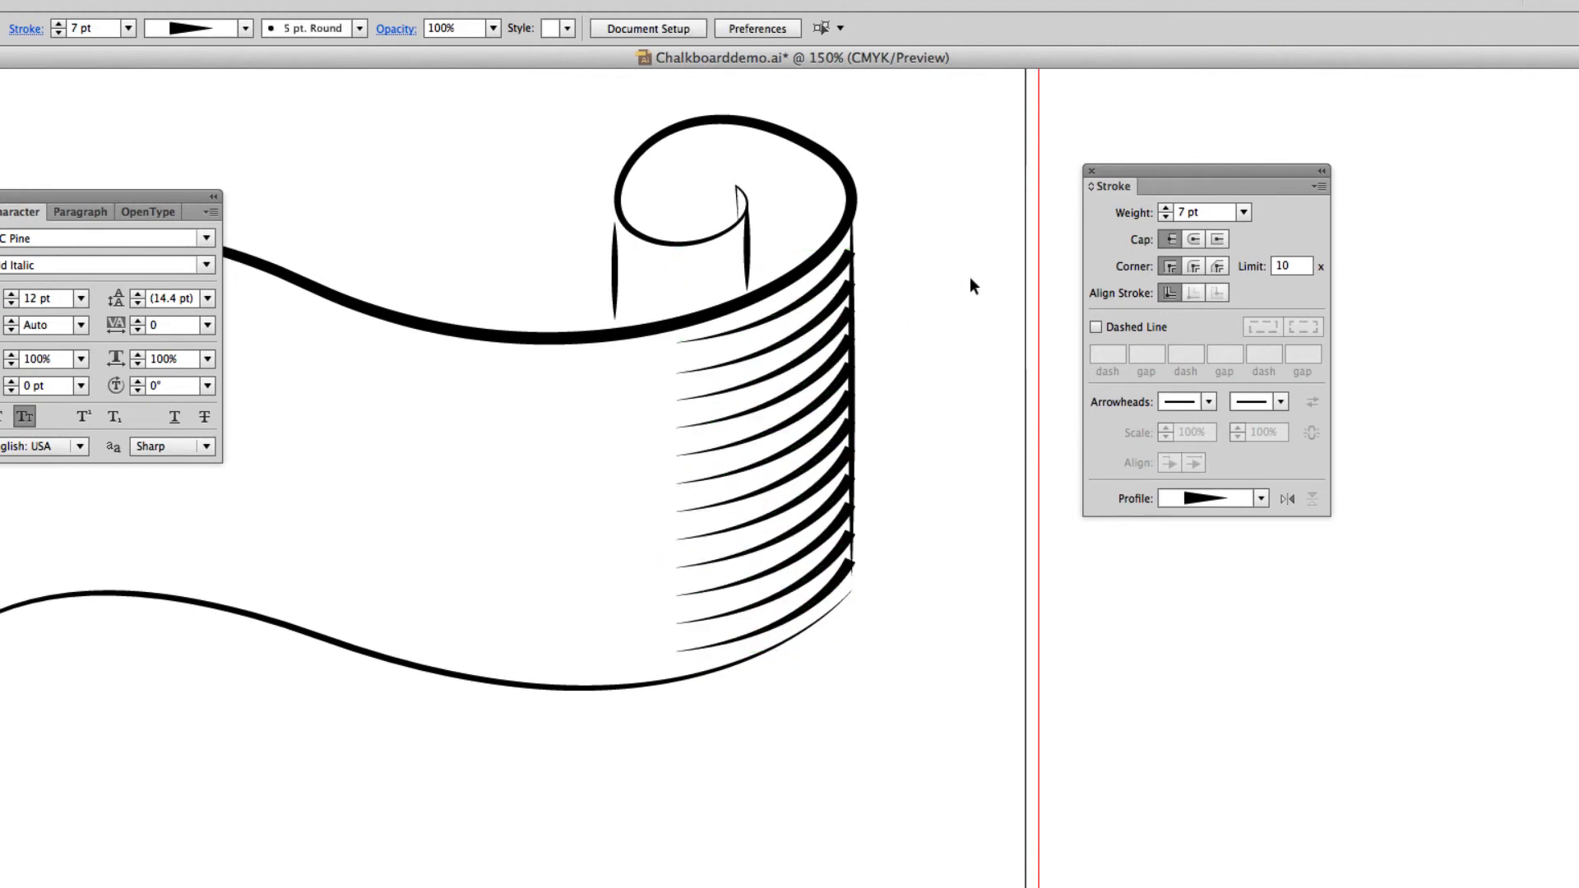
# Switch to Firefox behind the document window and search the web for "ribbon clipart".
pyautogui.press('super+minus')
pyautogui.press('super+minus')
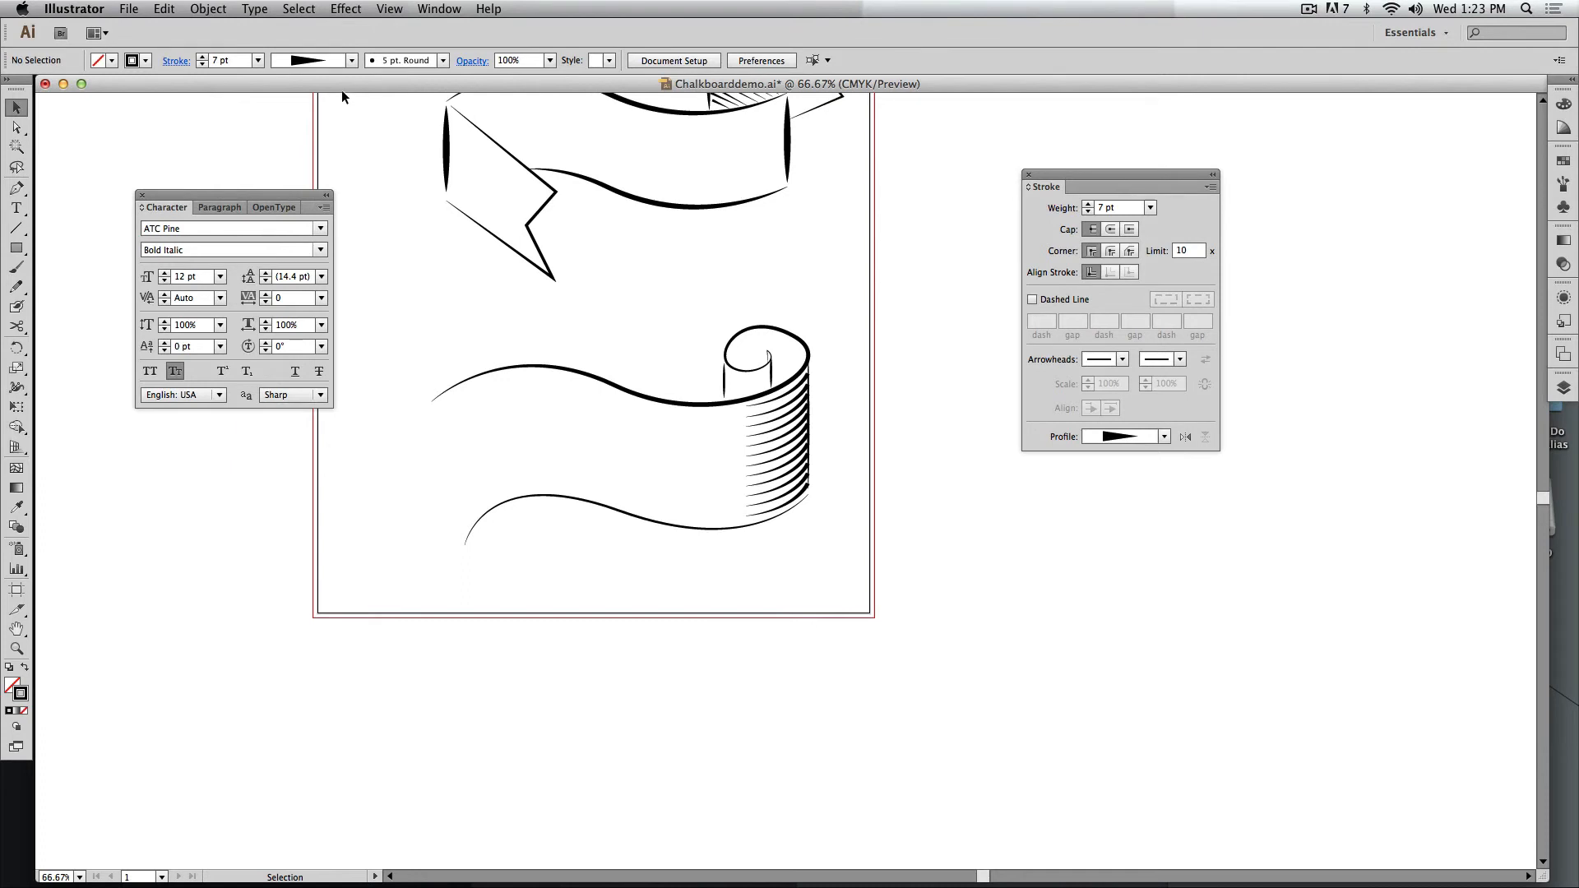
pyautogui.moveTo(342, 90); pyautogui.dragTo(338, 253)
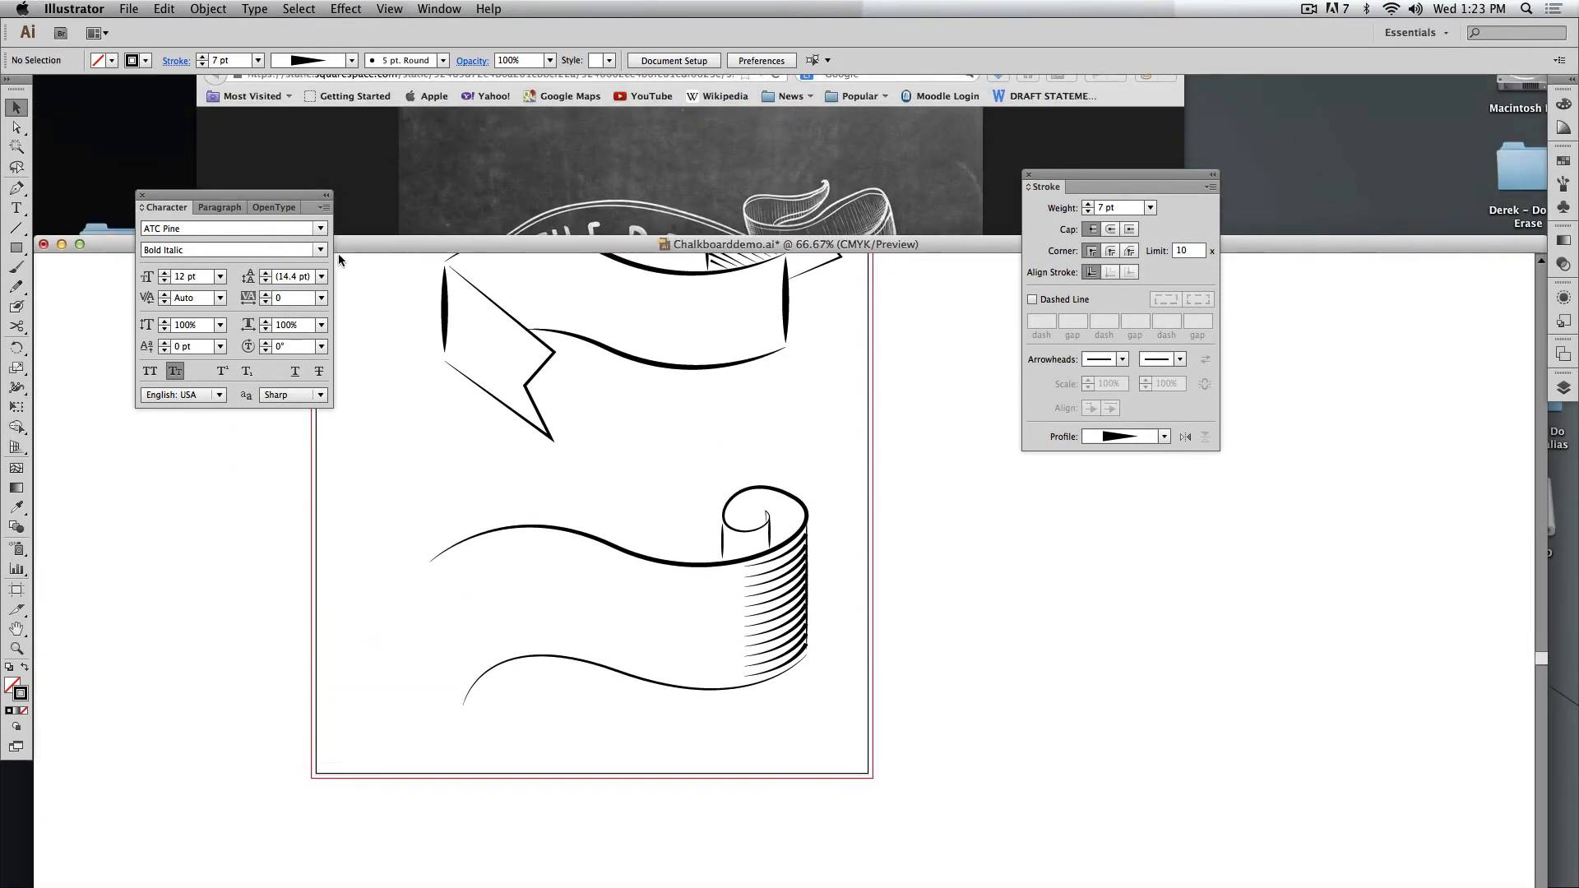
pyautogui.click(389, 199)
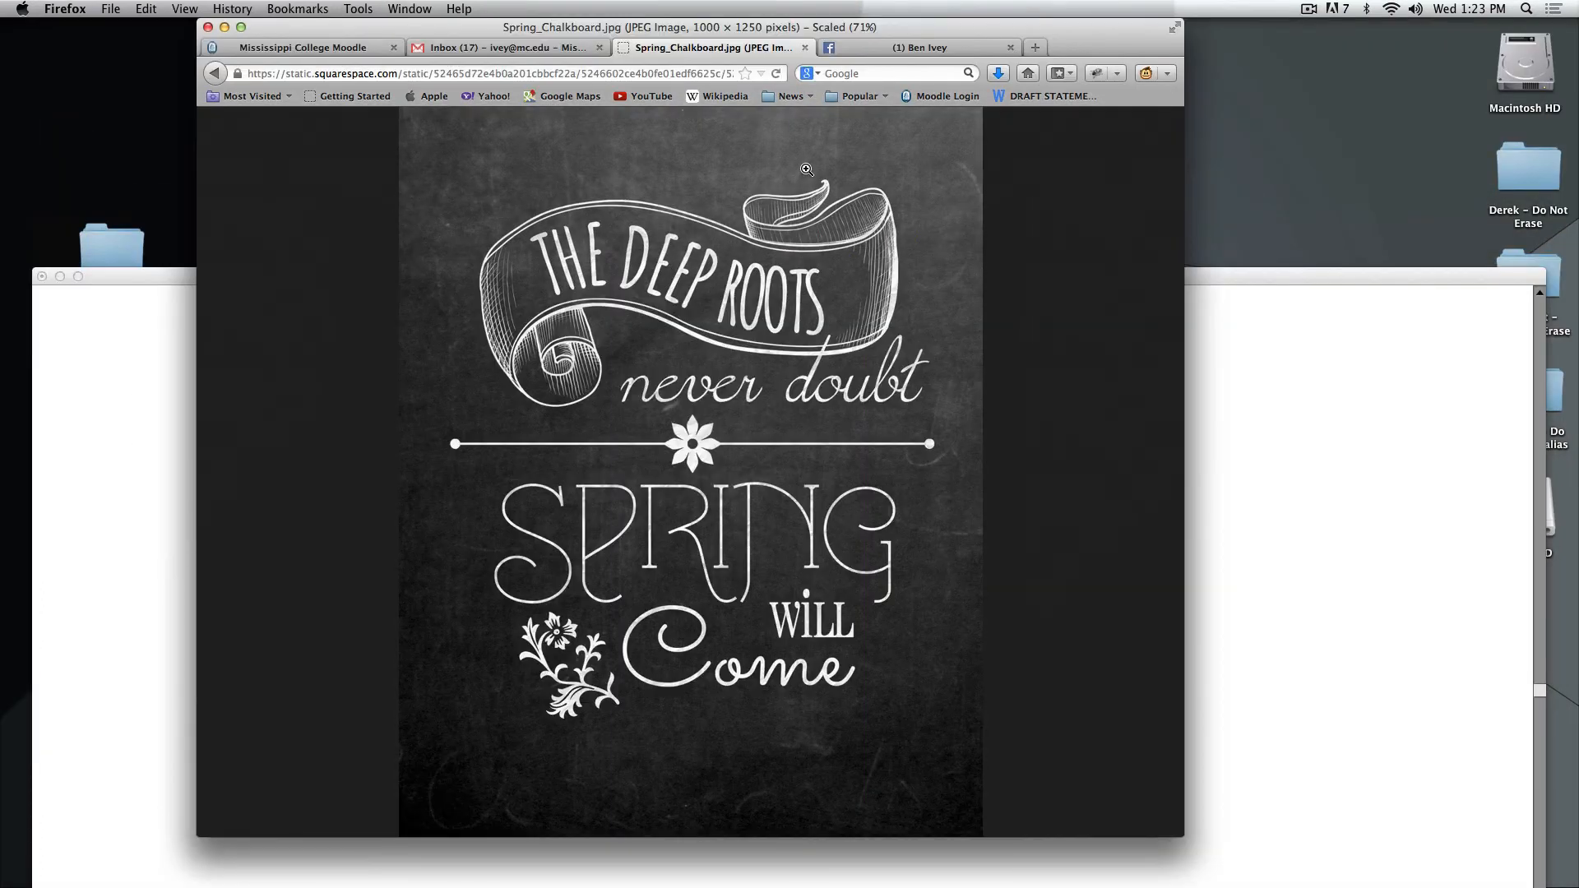
pyautogui.click(890, 75)
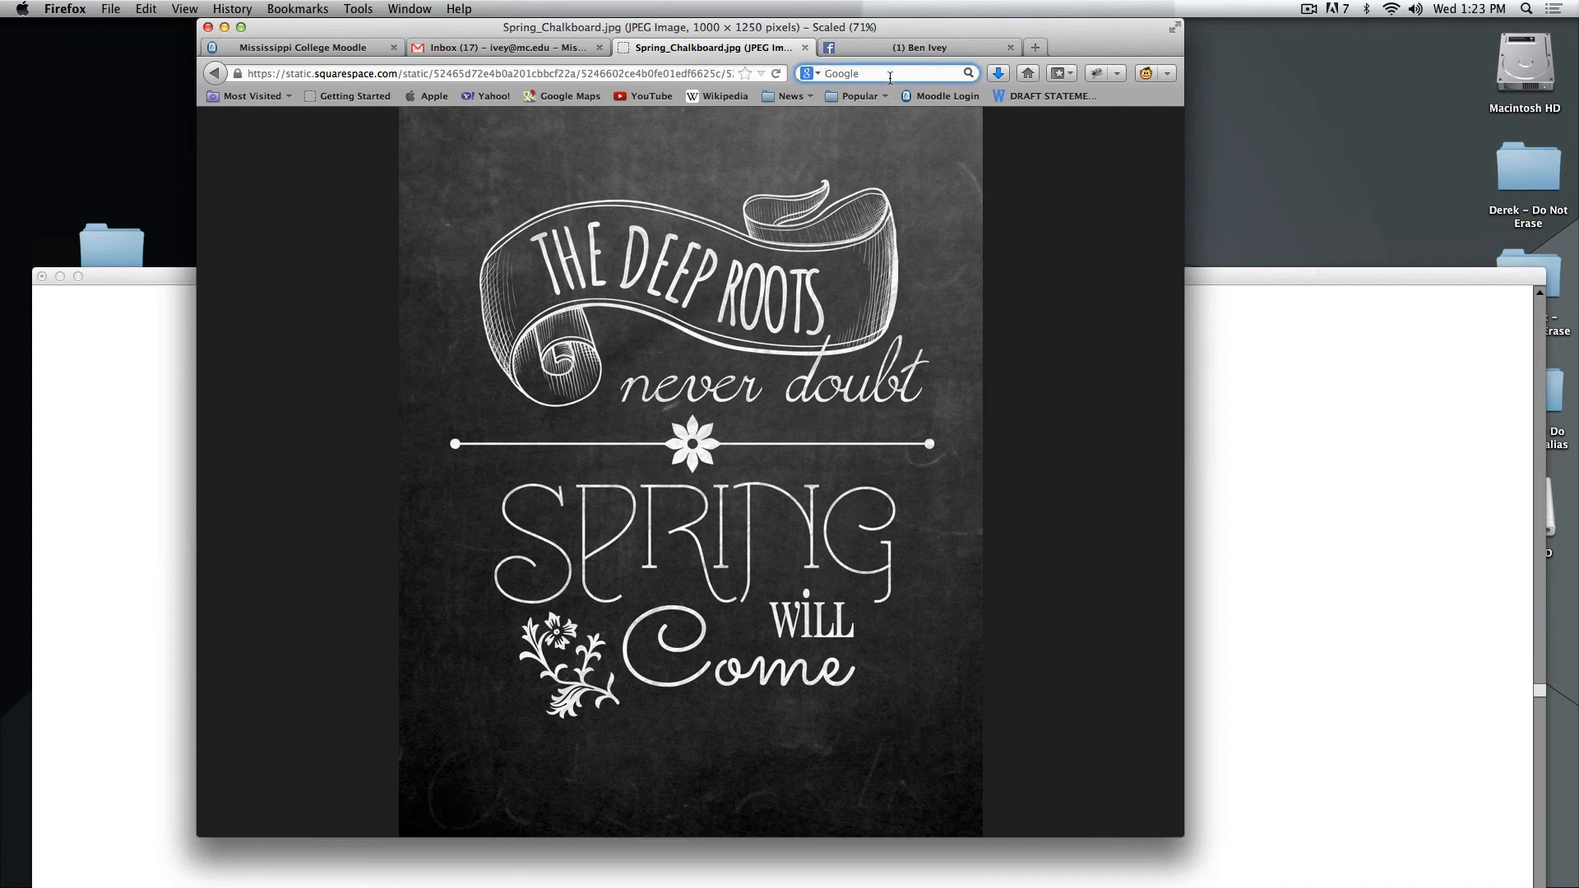
pyautogui.write('ribbon clipar')
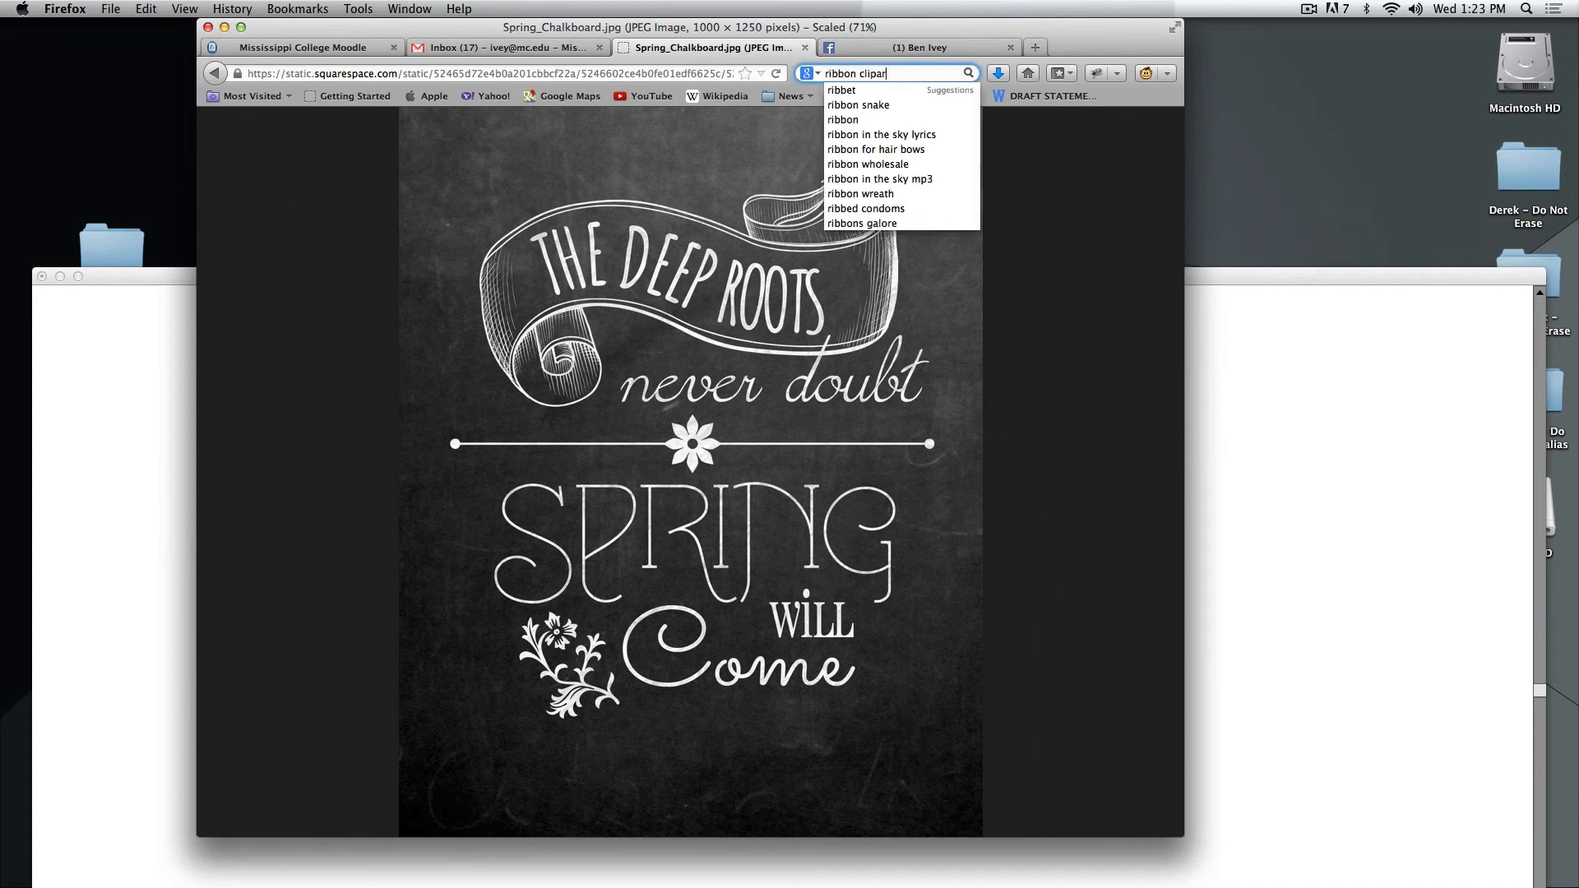
pyautogui.write('t')
pyautogui.press('Return')
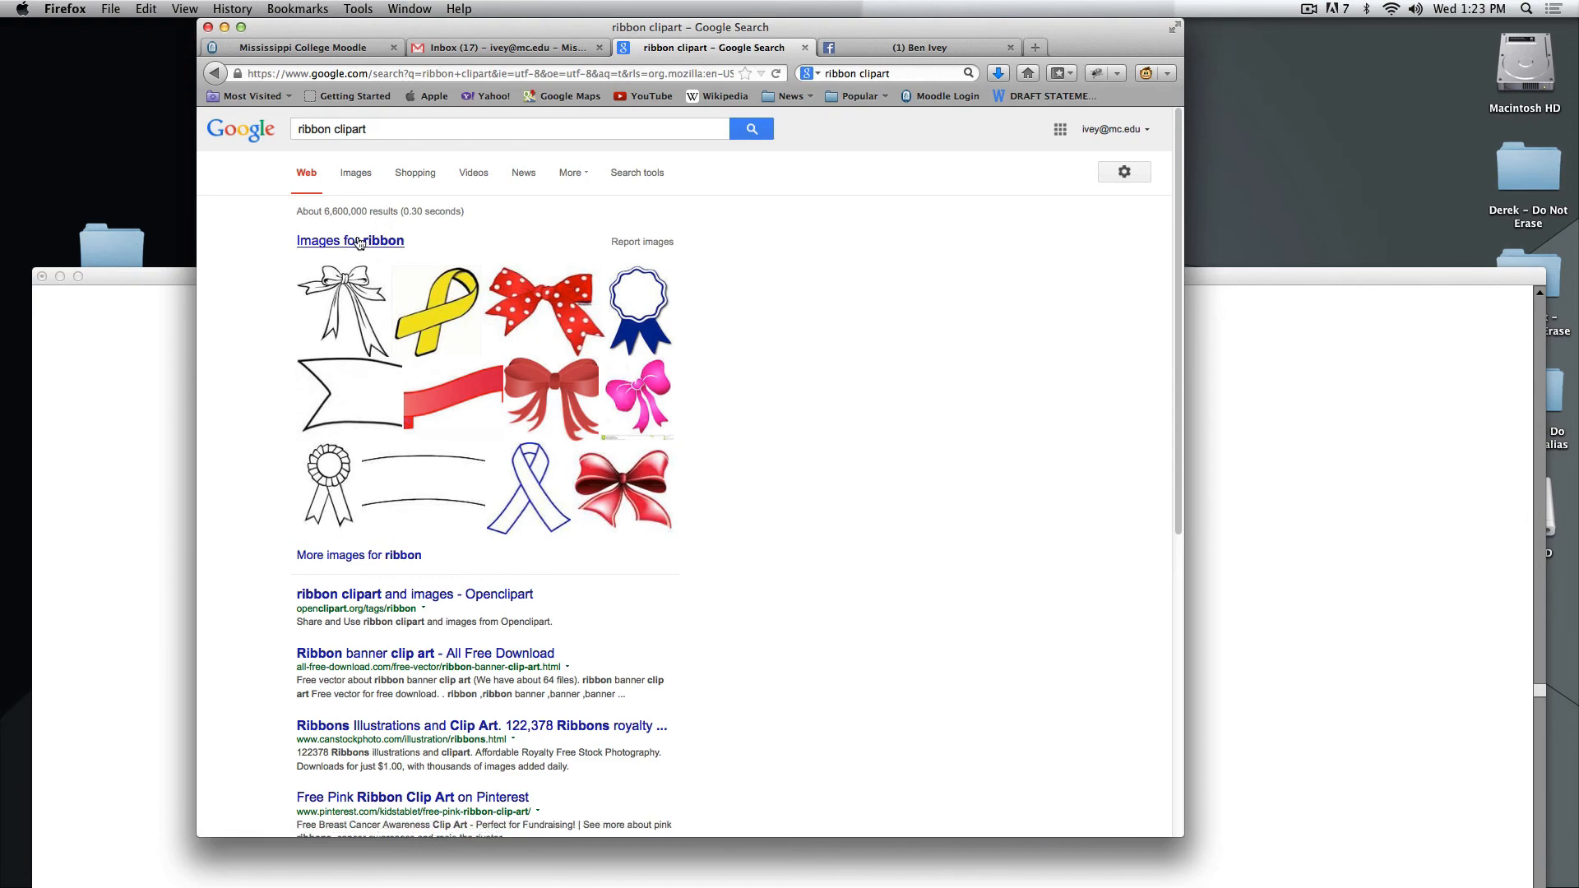
# Open the Banner category in the ribbon image results and examine the ribbon banner clipart for fold and shading styles.
pyautogui.click(359, 241)
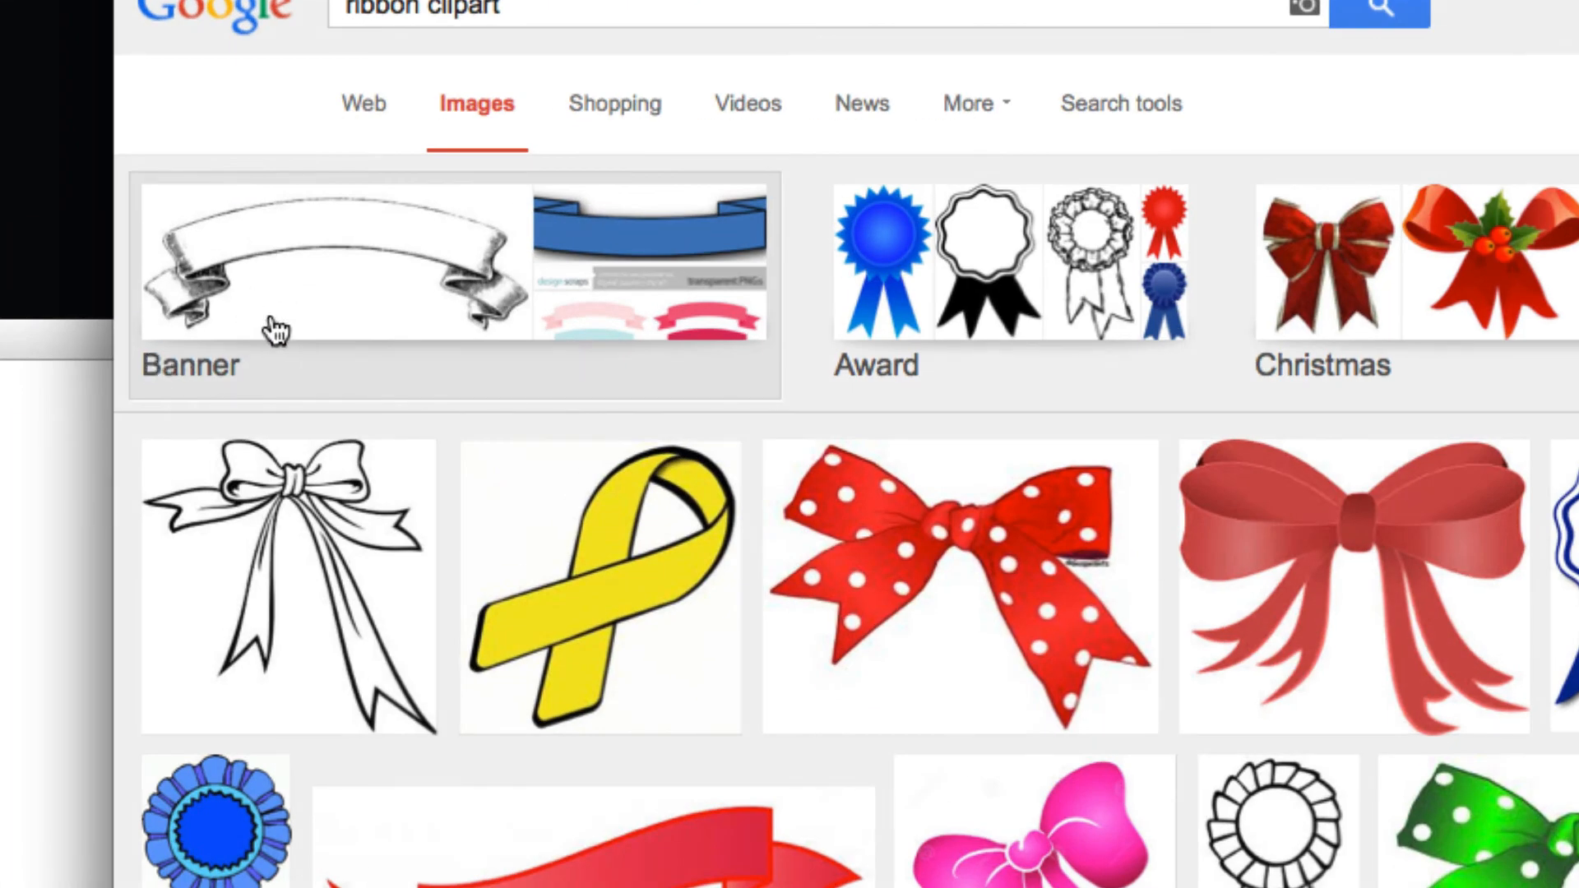
pyautogui.click(259, 305)
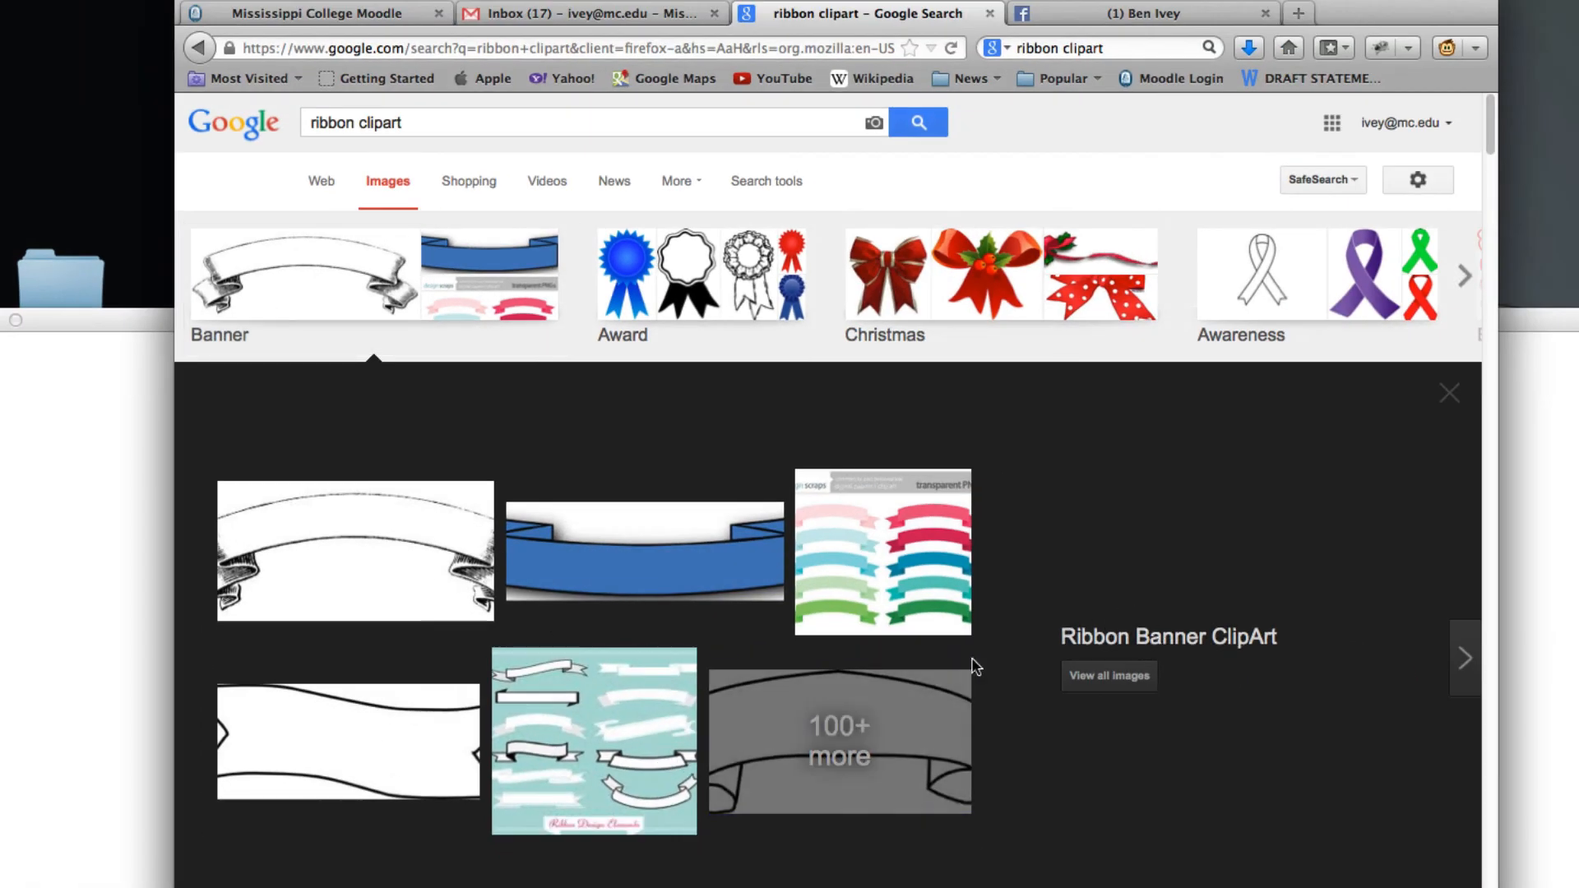
pyautogui.click(967, 675)
pyautogui.scroll(-1, 647, 469)
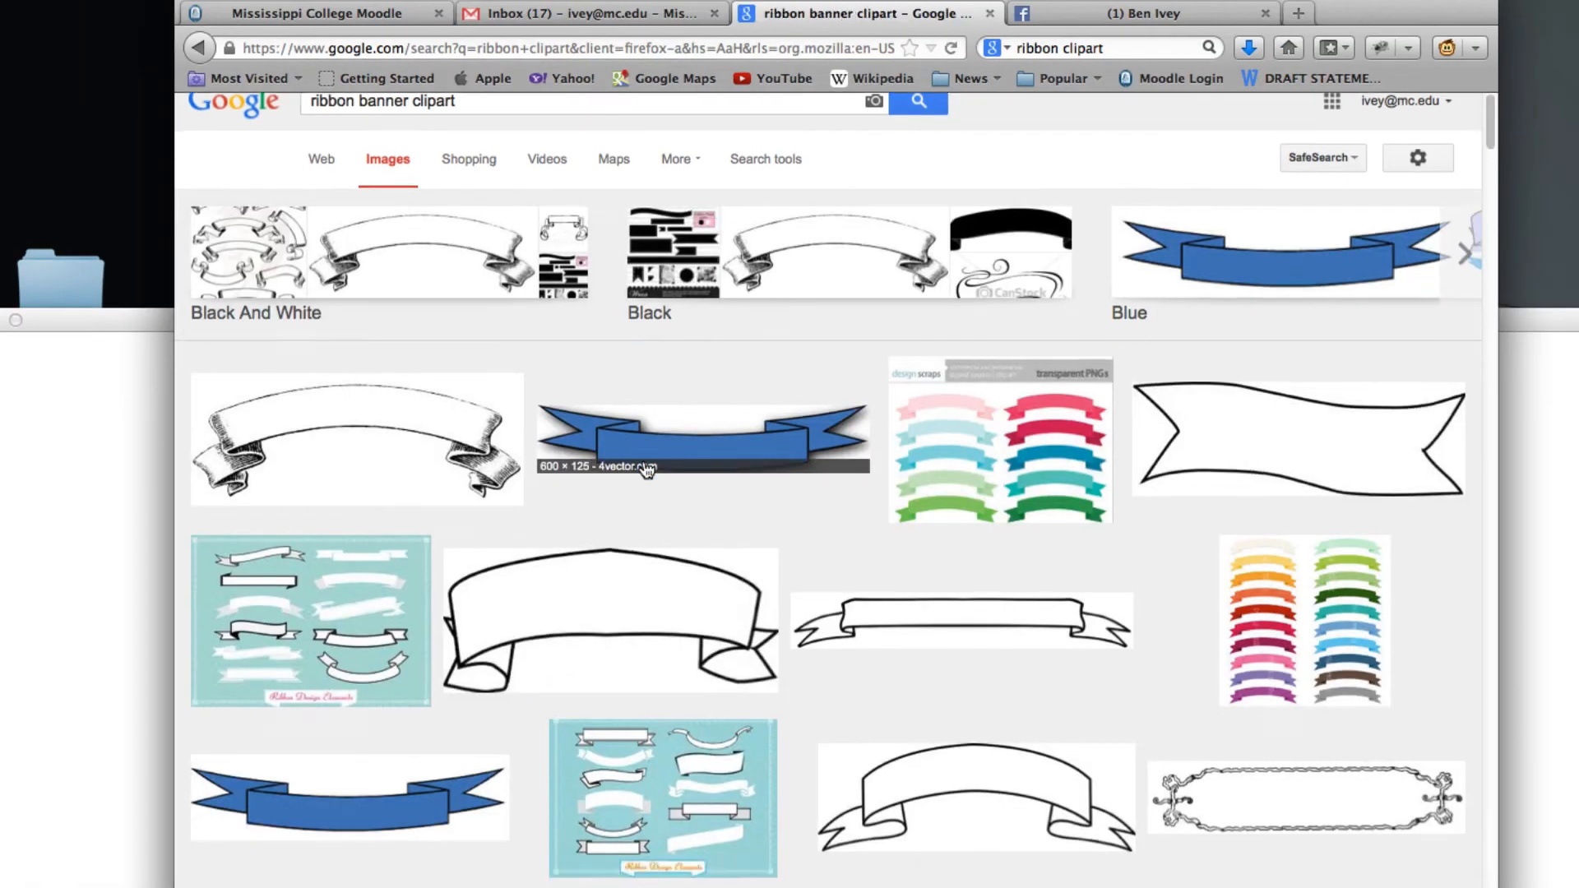
pyautogui.scroll(-3, 648, 469)
pyautogui.scroll(-9, 773, 630)
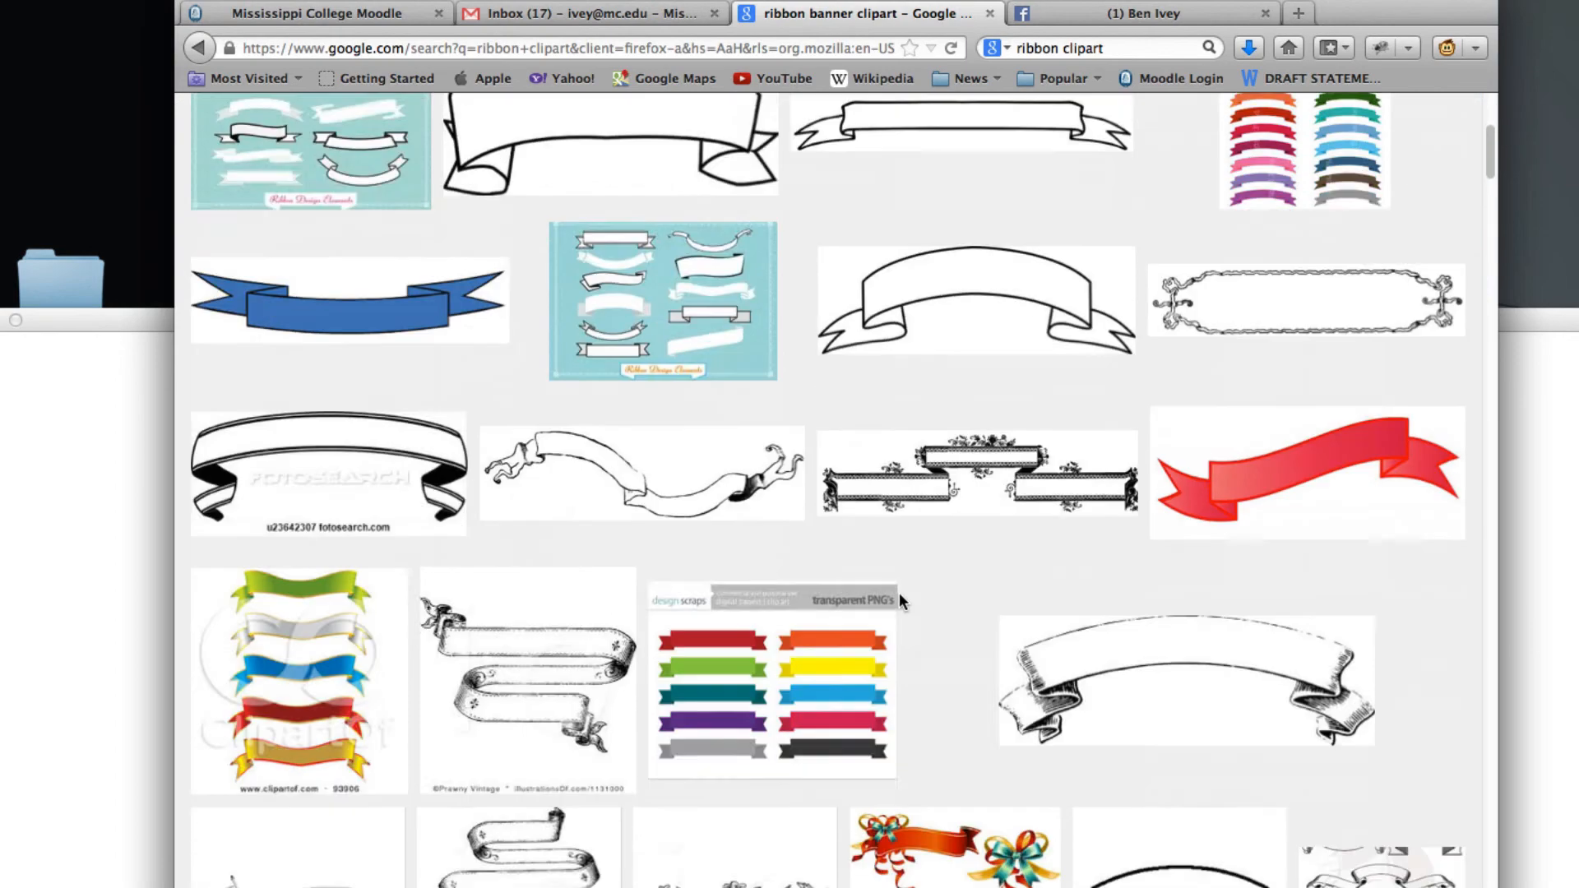
pyautogui.scroll(-3, 900, 592)
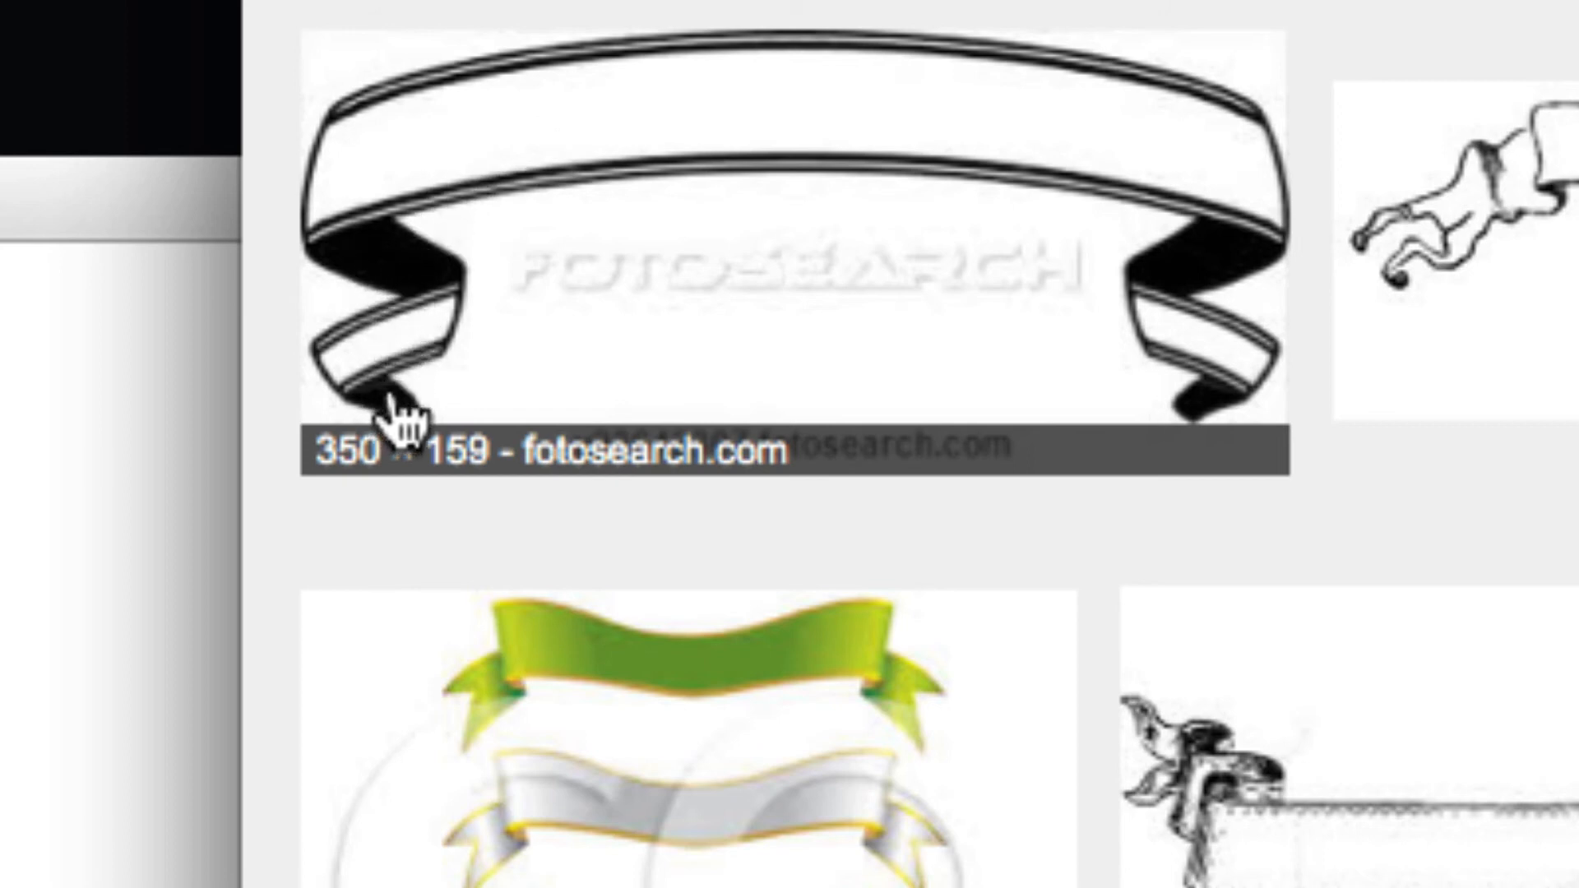
pyautogui.scroll(-5, 553, 398)
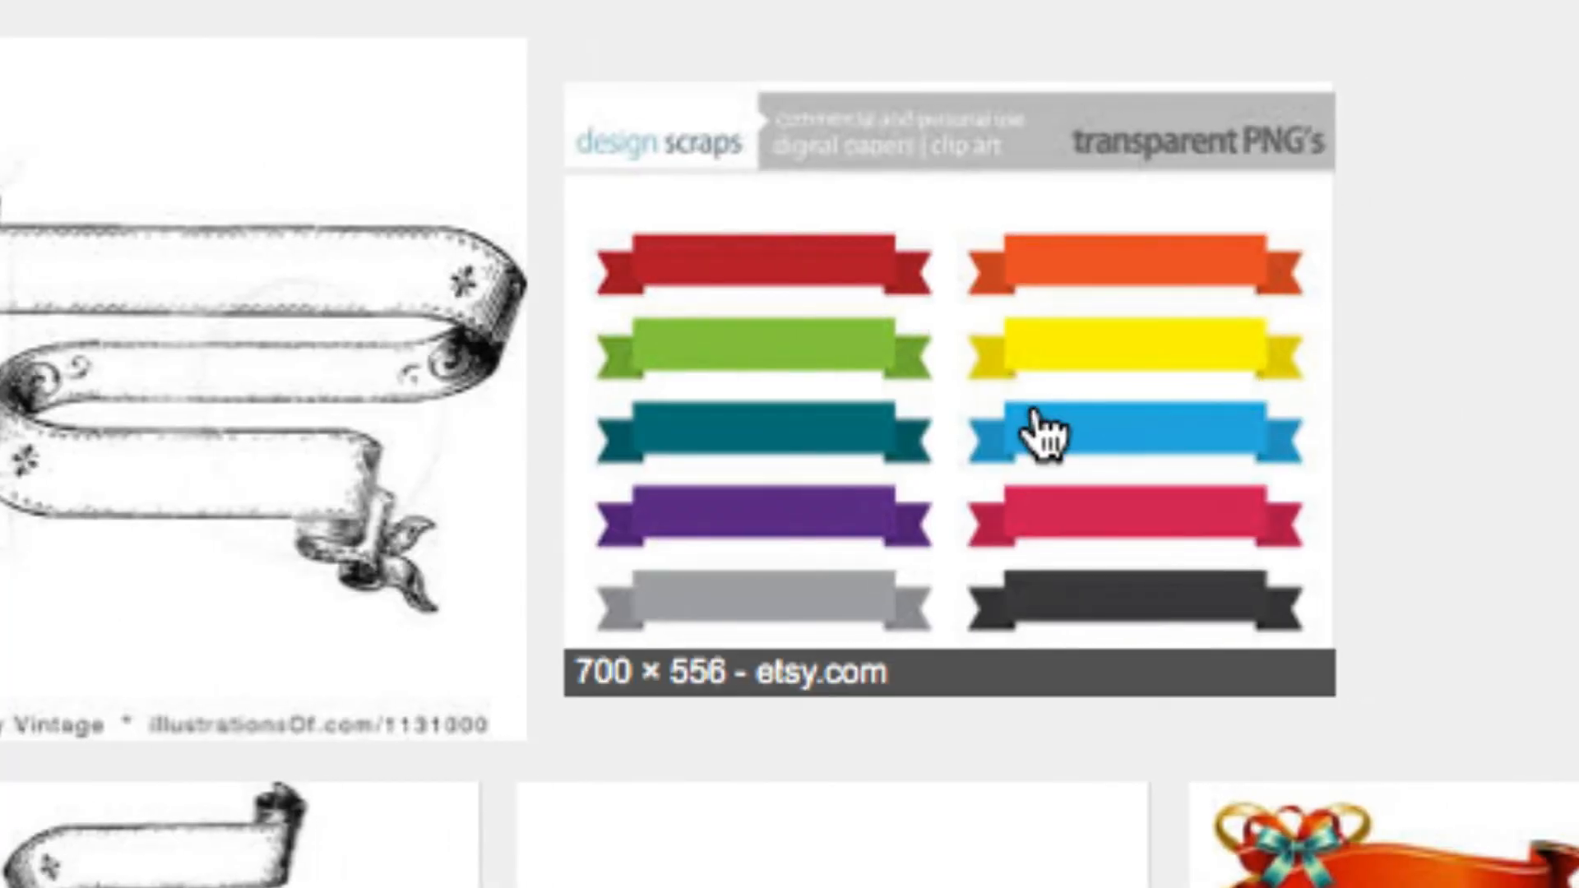
pyautogui.scroll(-5, 571, 706)
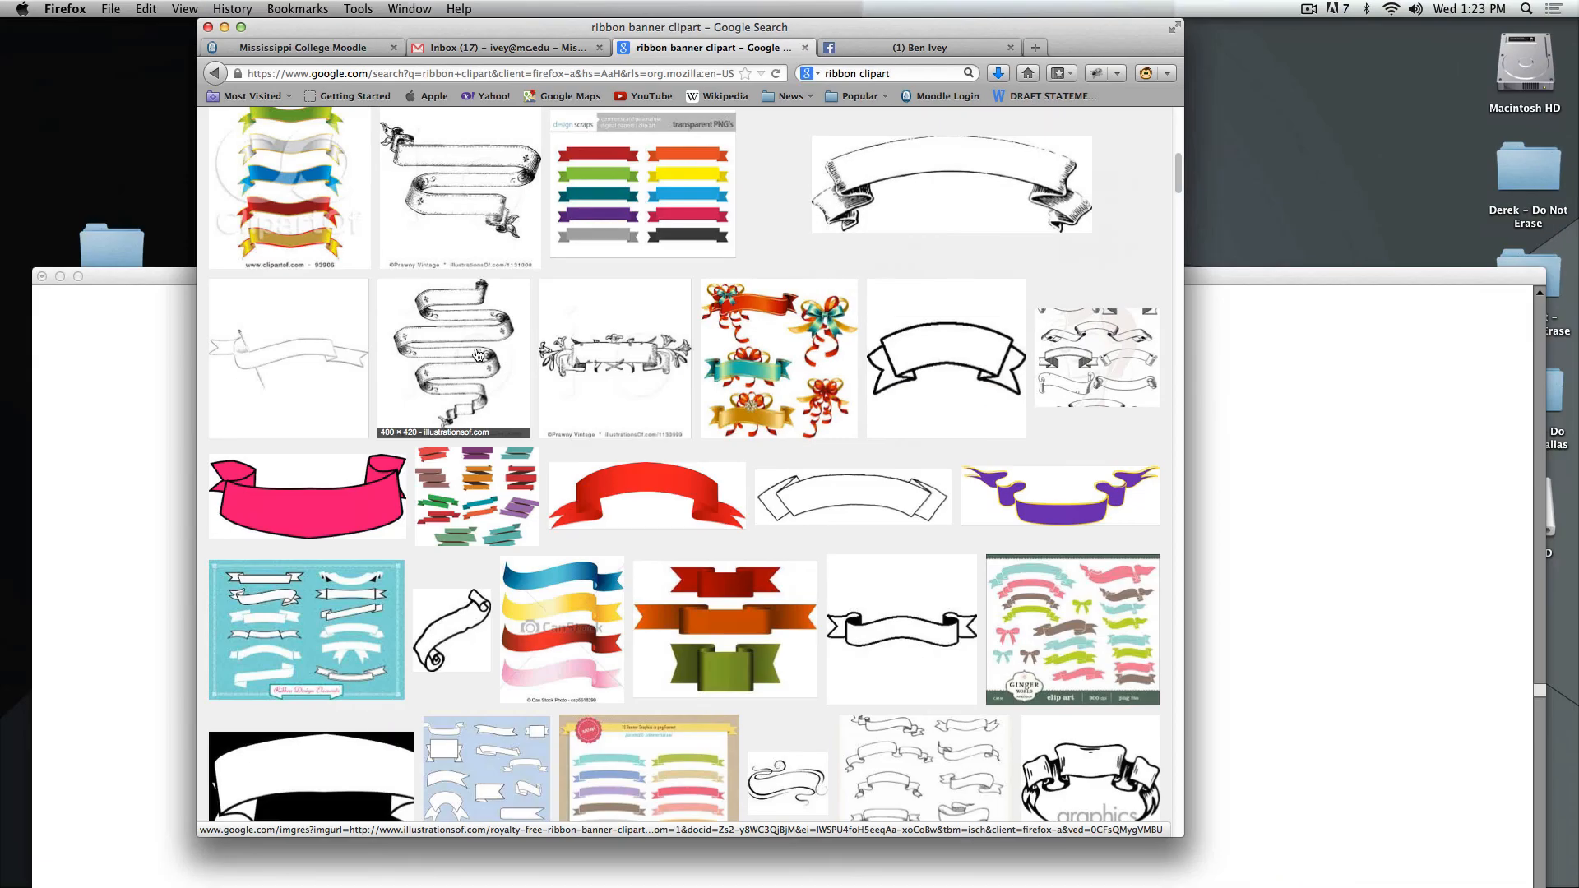
# Return to Illustrator with the document window raised, show Layer 1 and Layer 2, and hide Layer 3.
pyautogui.click(1461, 352)
pyautogui.moveTo(634, 284); pyautogui.dragTo(657, 123)
pyautogui.click(1563, 388)
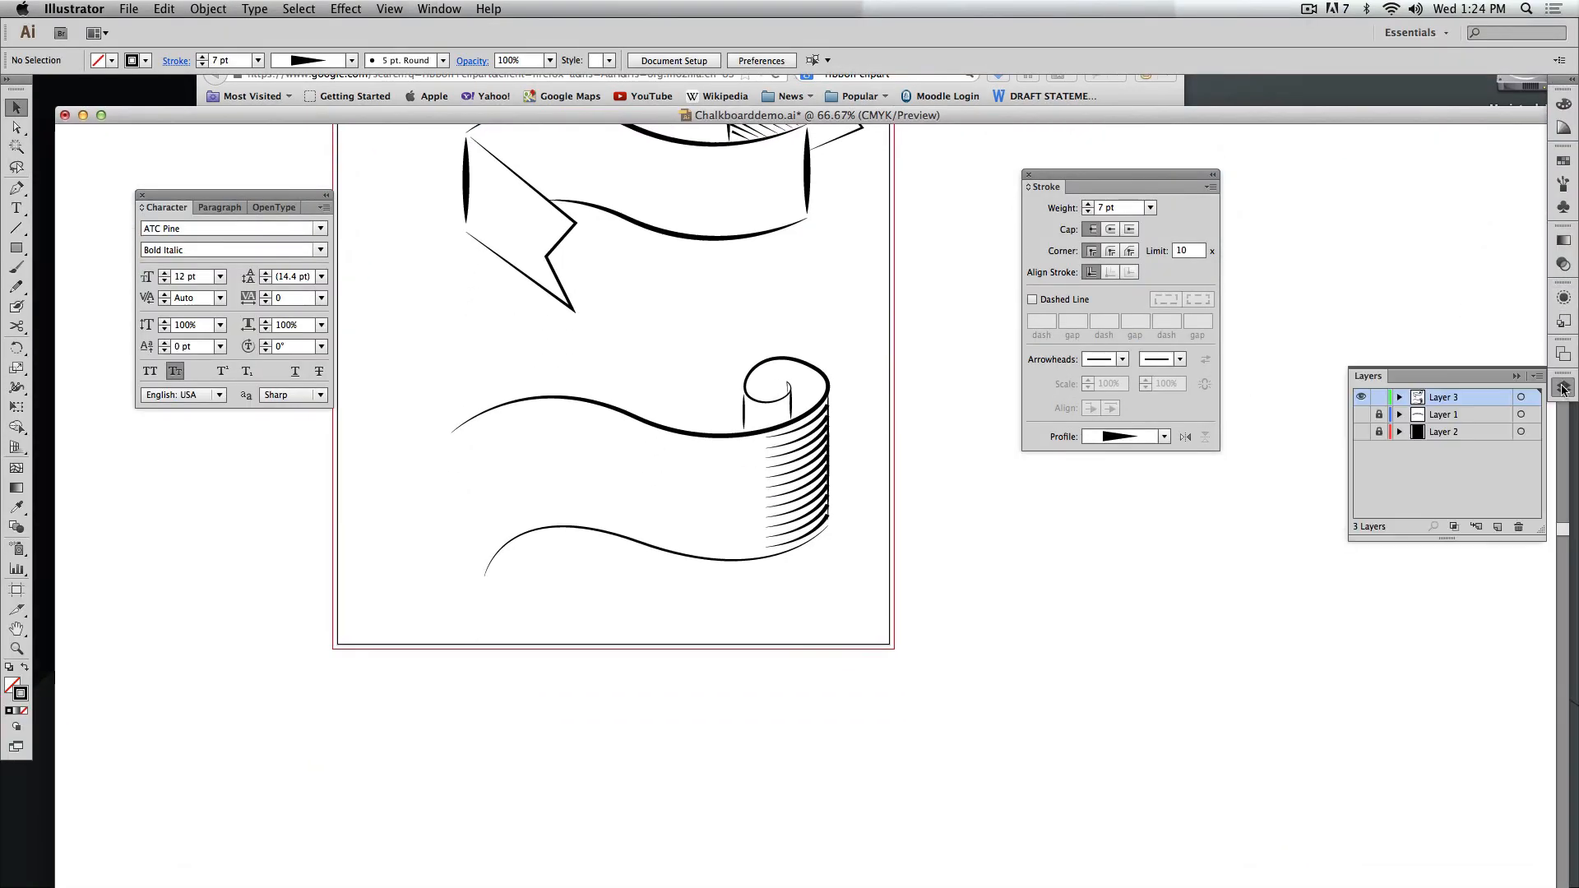
pyautogui.click(1359, 434)
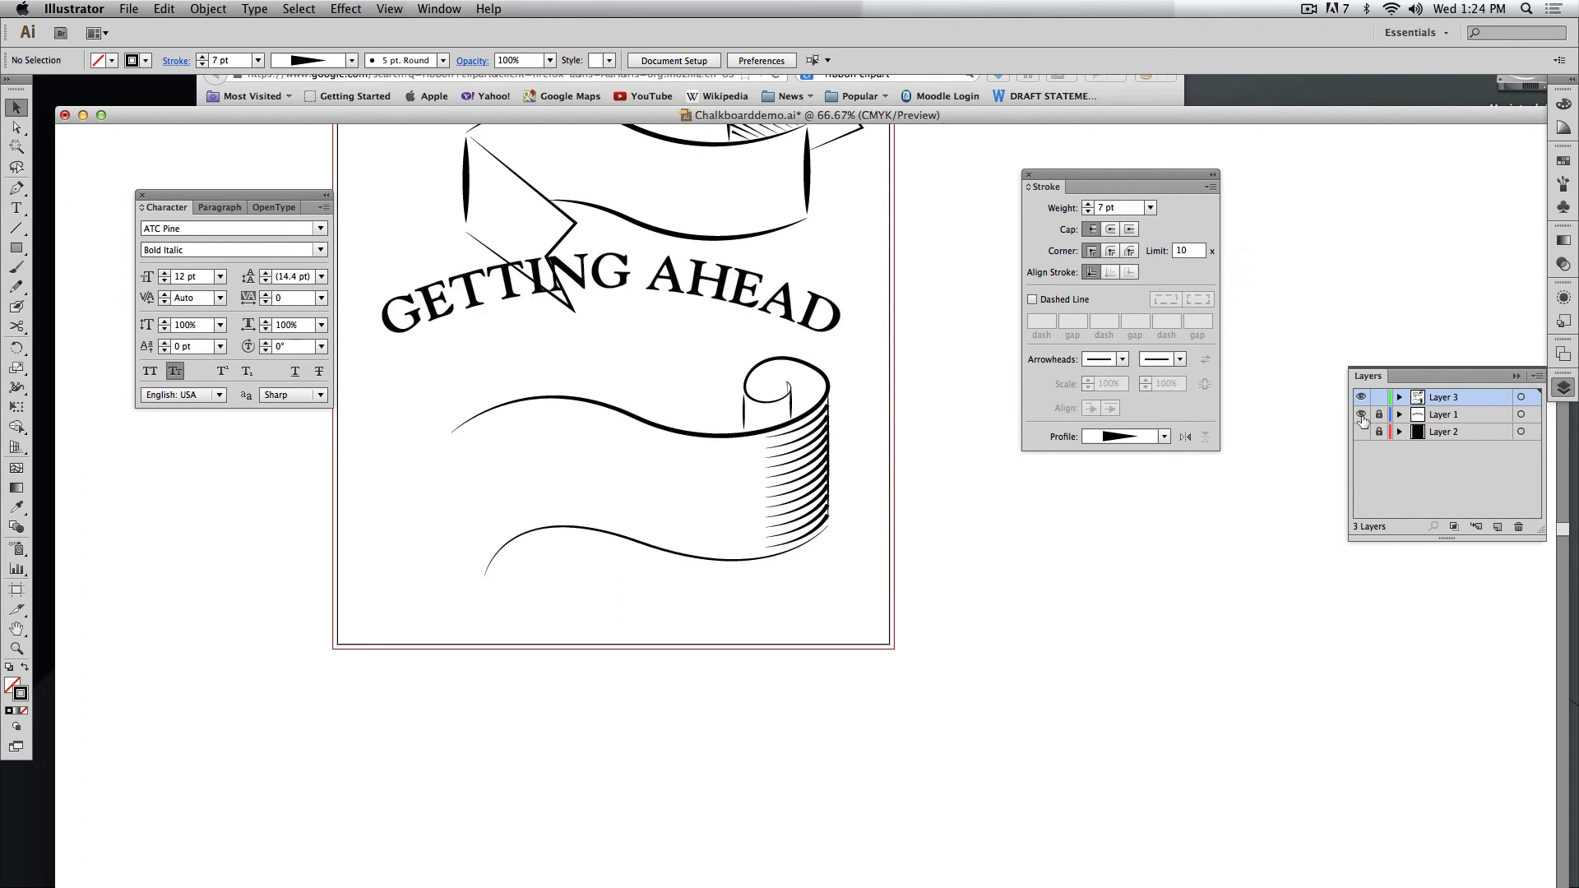
pyautogui.click(1362, 432)
pyautogui.click(1362, 397)
pyautogui.moveTo(744, 317); pyautogui.dragTo(795, 523)
pyautogui.press('super+1')
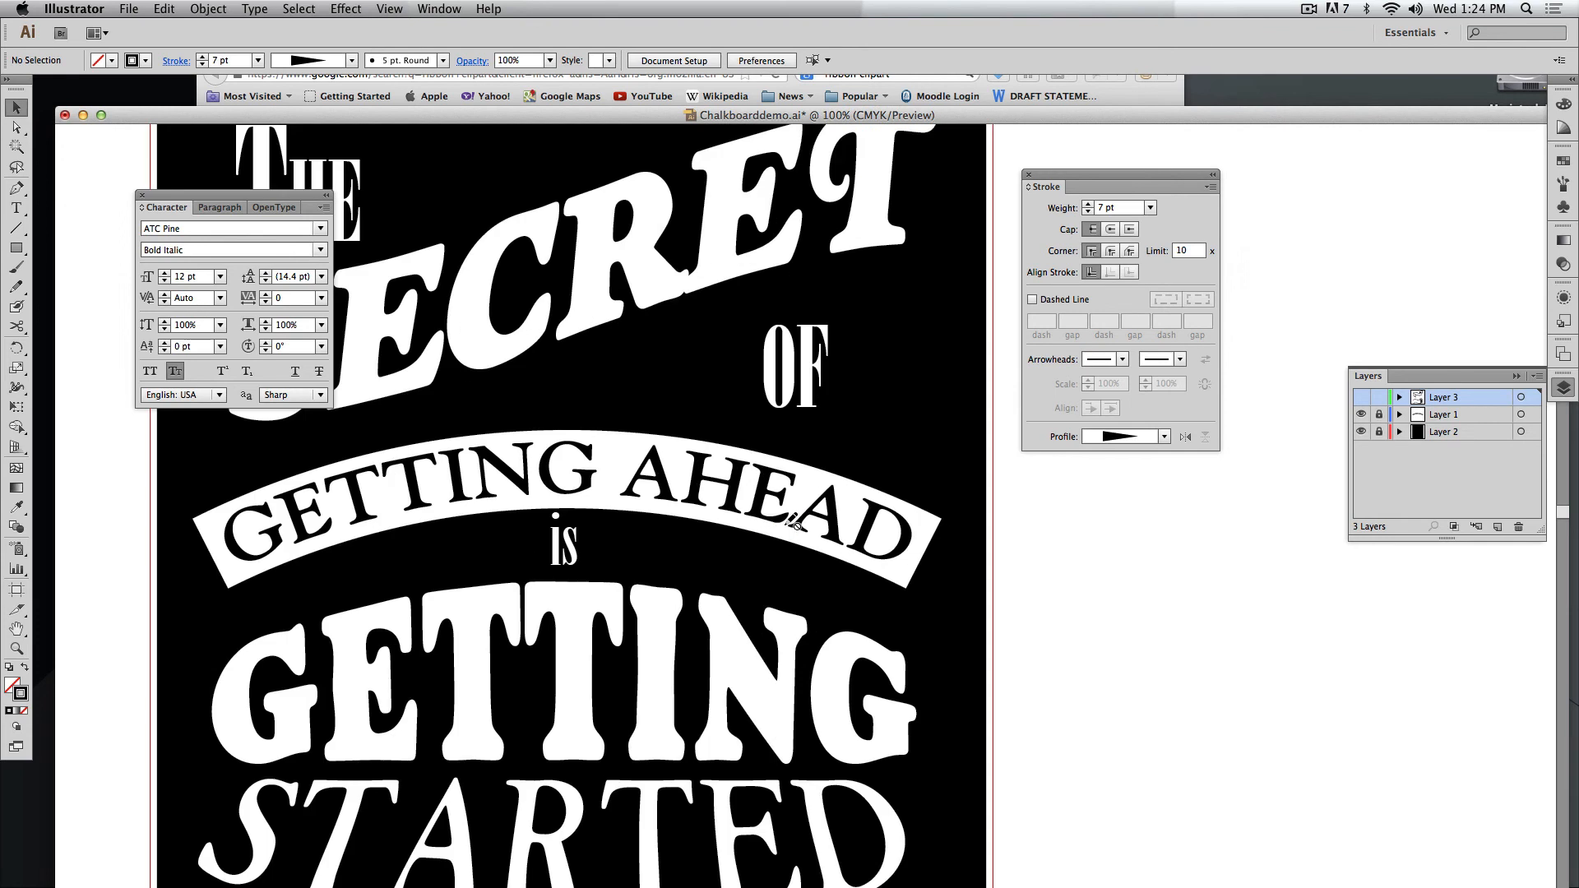
pyautogui.moveTo(879, 458); pyautogui.dragTo(870, 522)
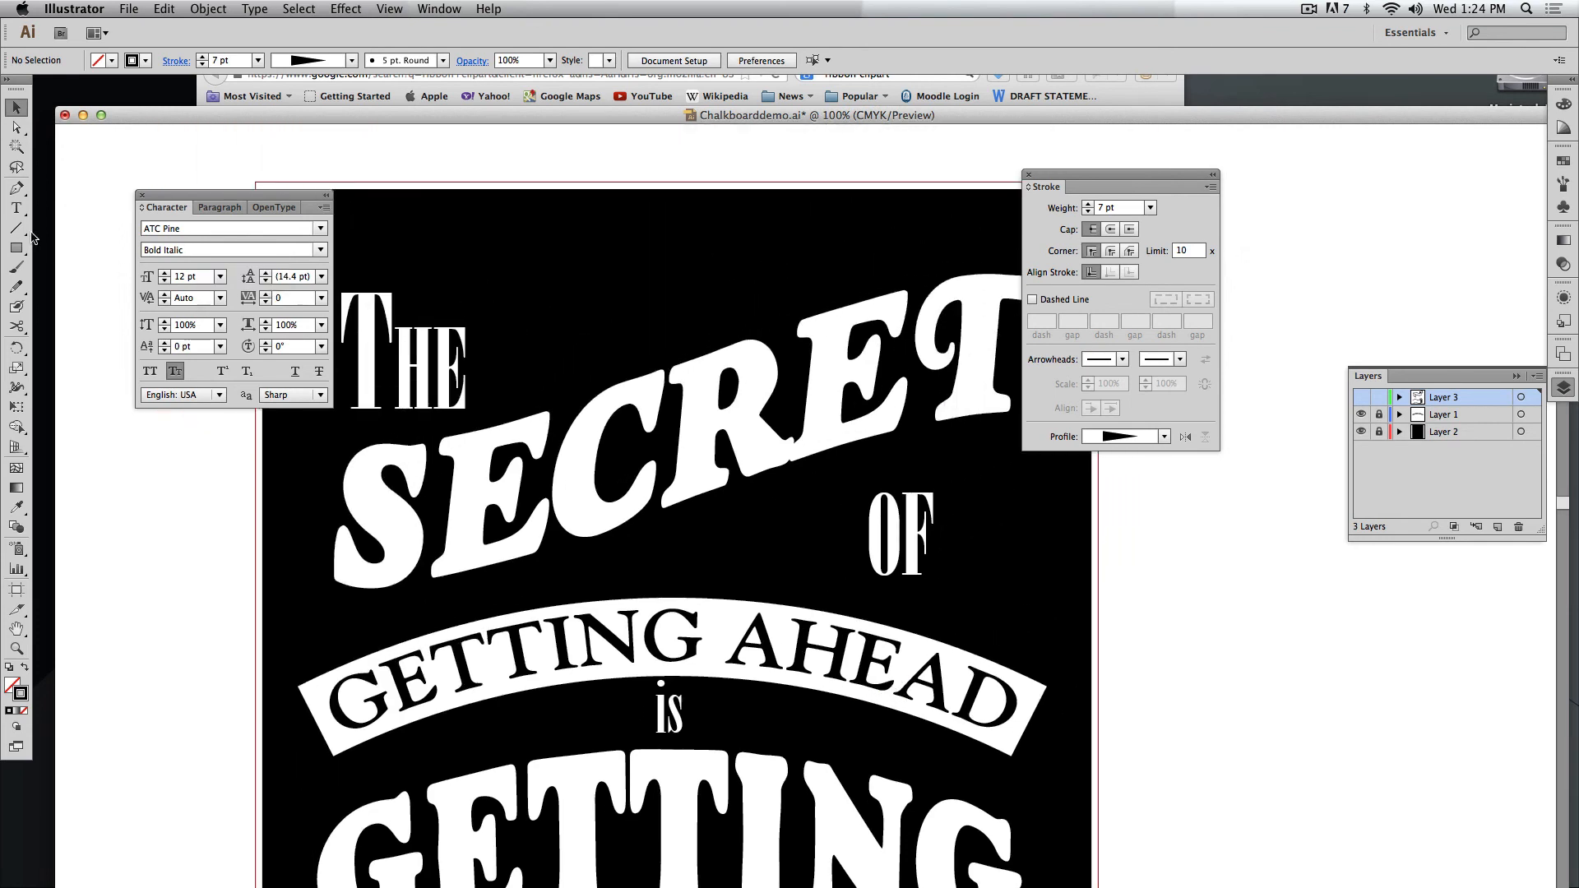
# Set up the Pen tool with no fill and a 1 pt white stroke.
pyautogui.click(16, 187)
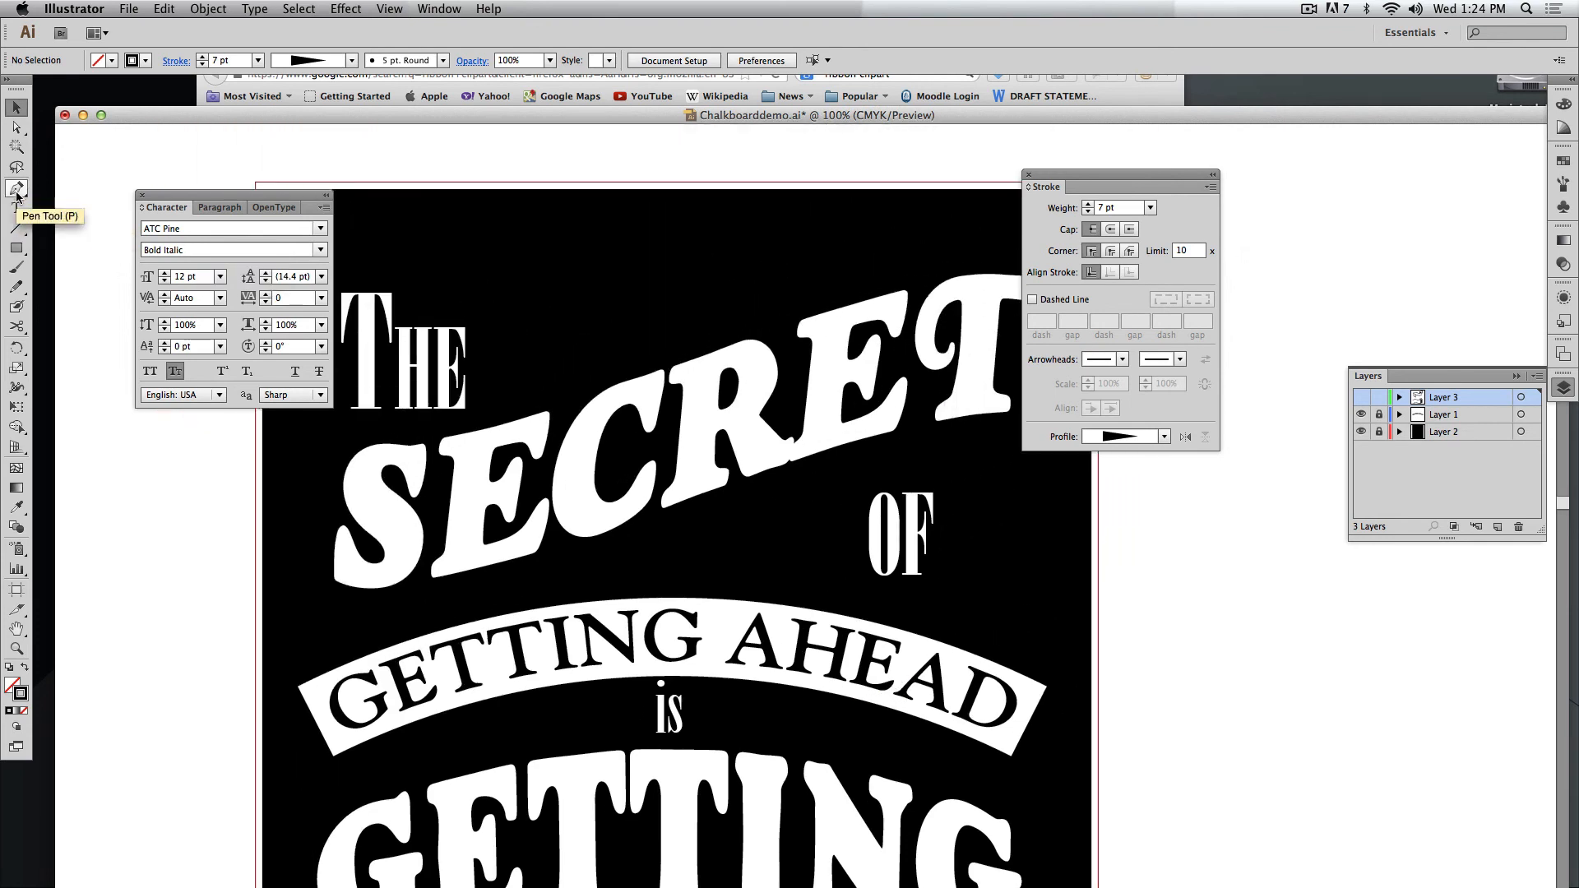
pyautogui.click(9, 668)
pyautogui.click(25, 668)
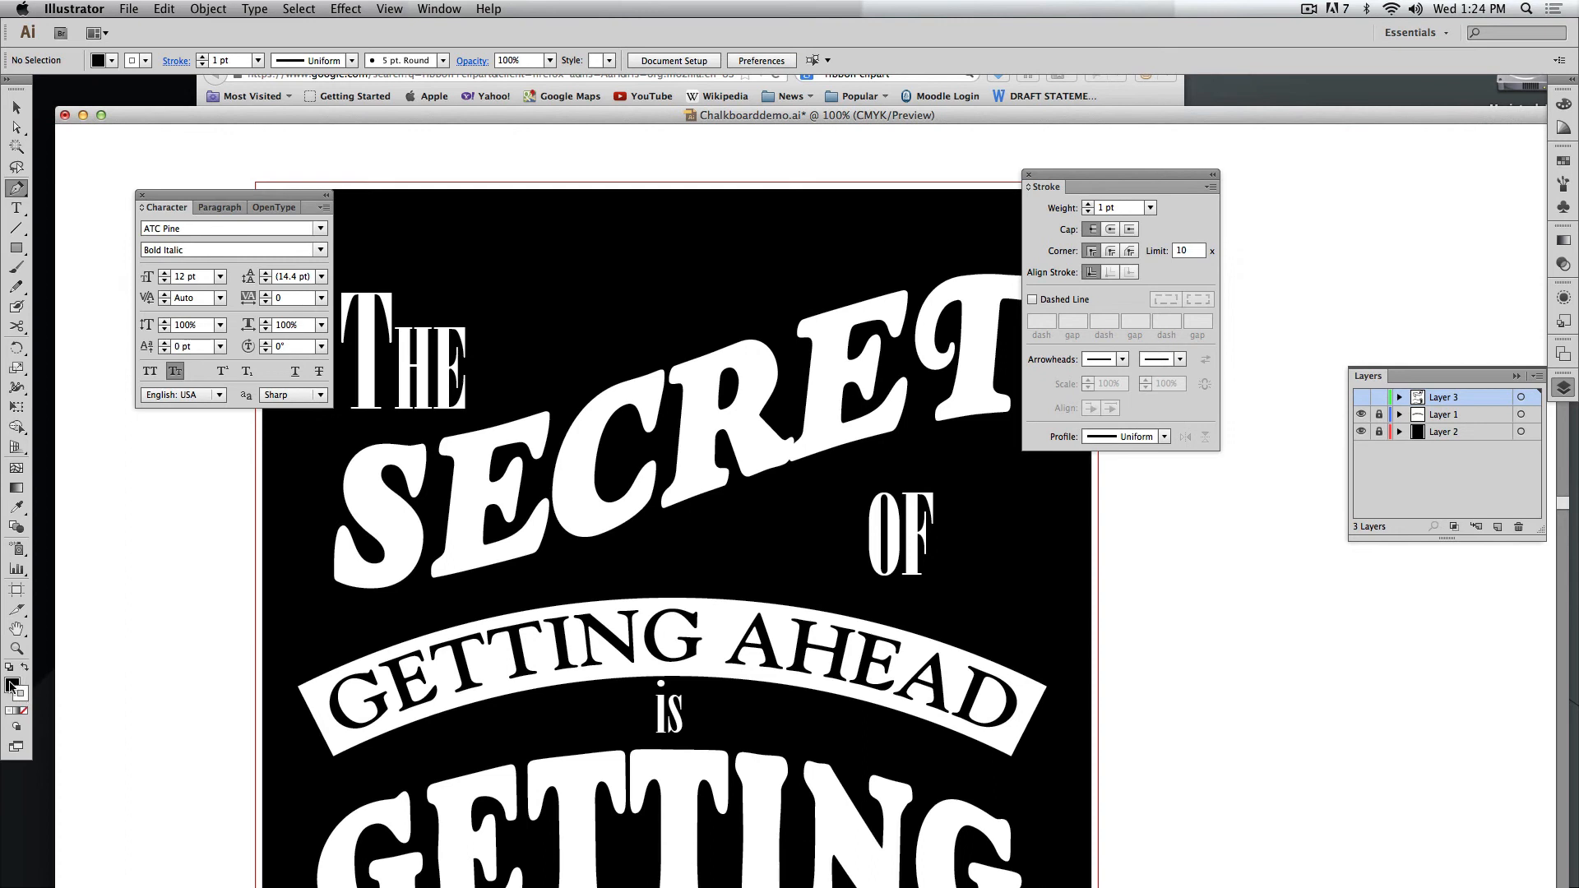
pyautogui.click(24, 710)
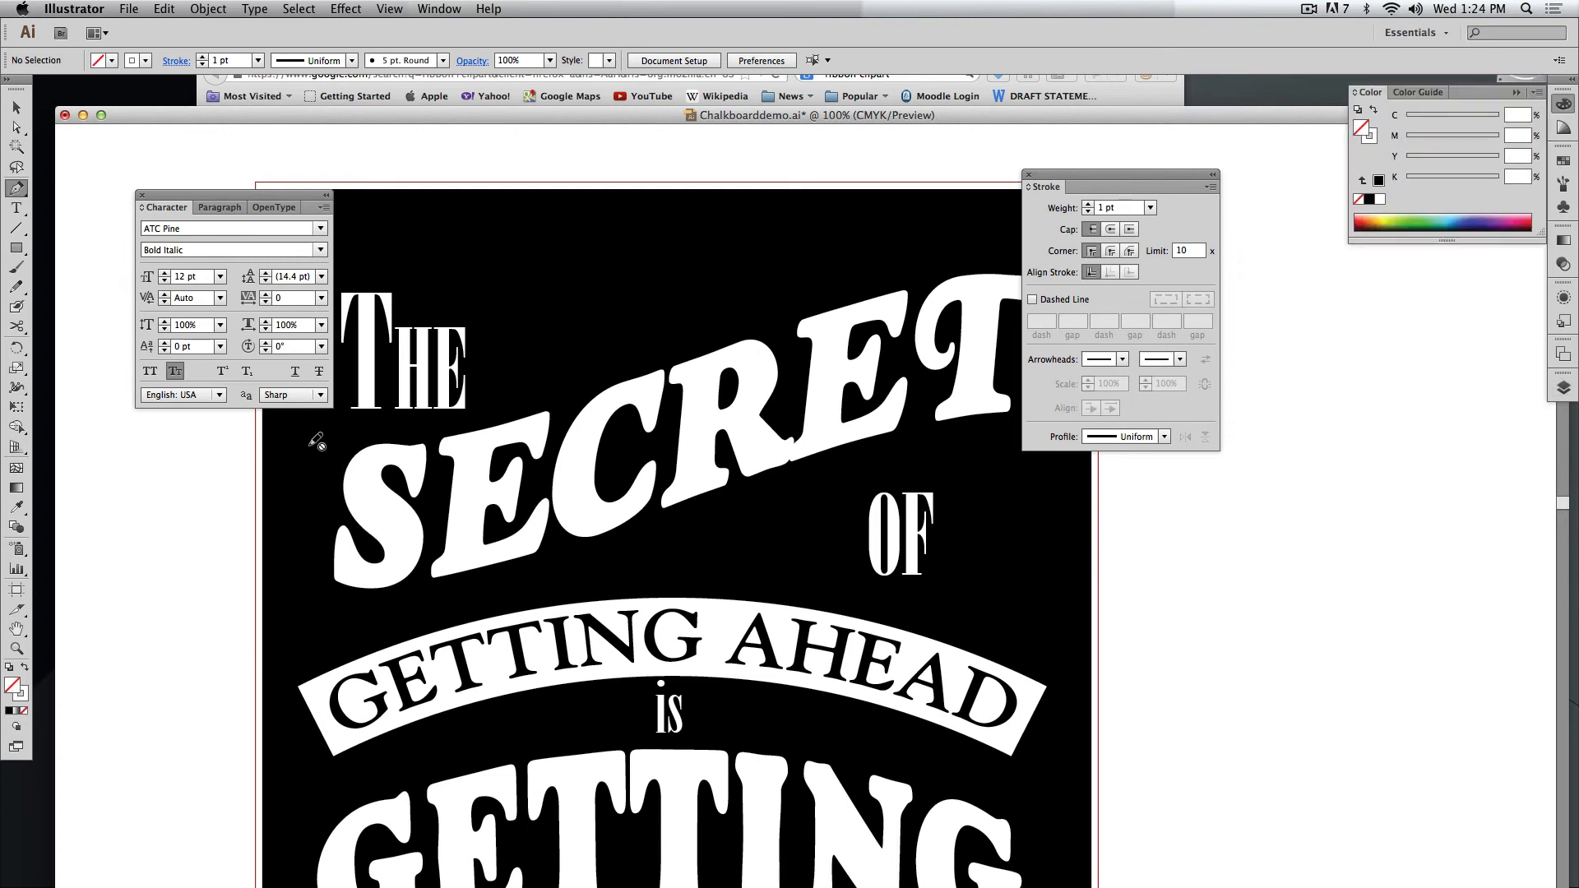
# Create a new layer directly above Layer 2.
pyautogui.click(1563, 388)
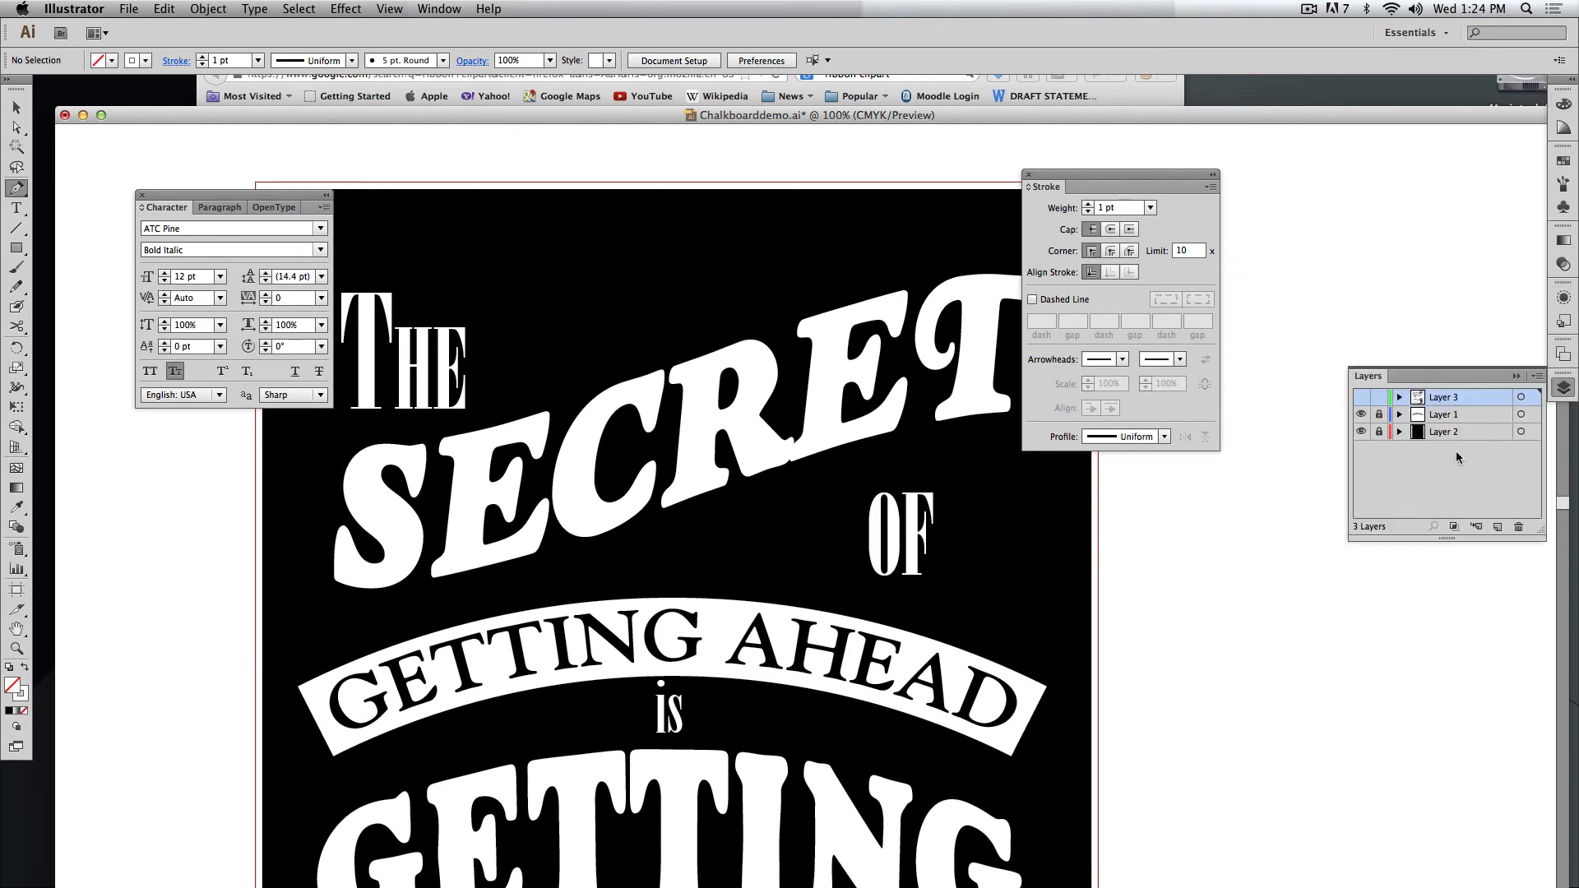
pyautogui.click(1382, 415)
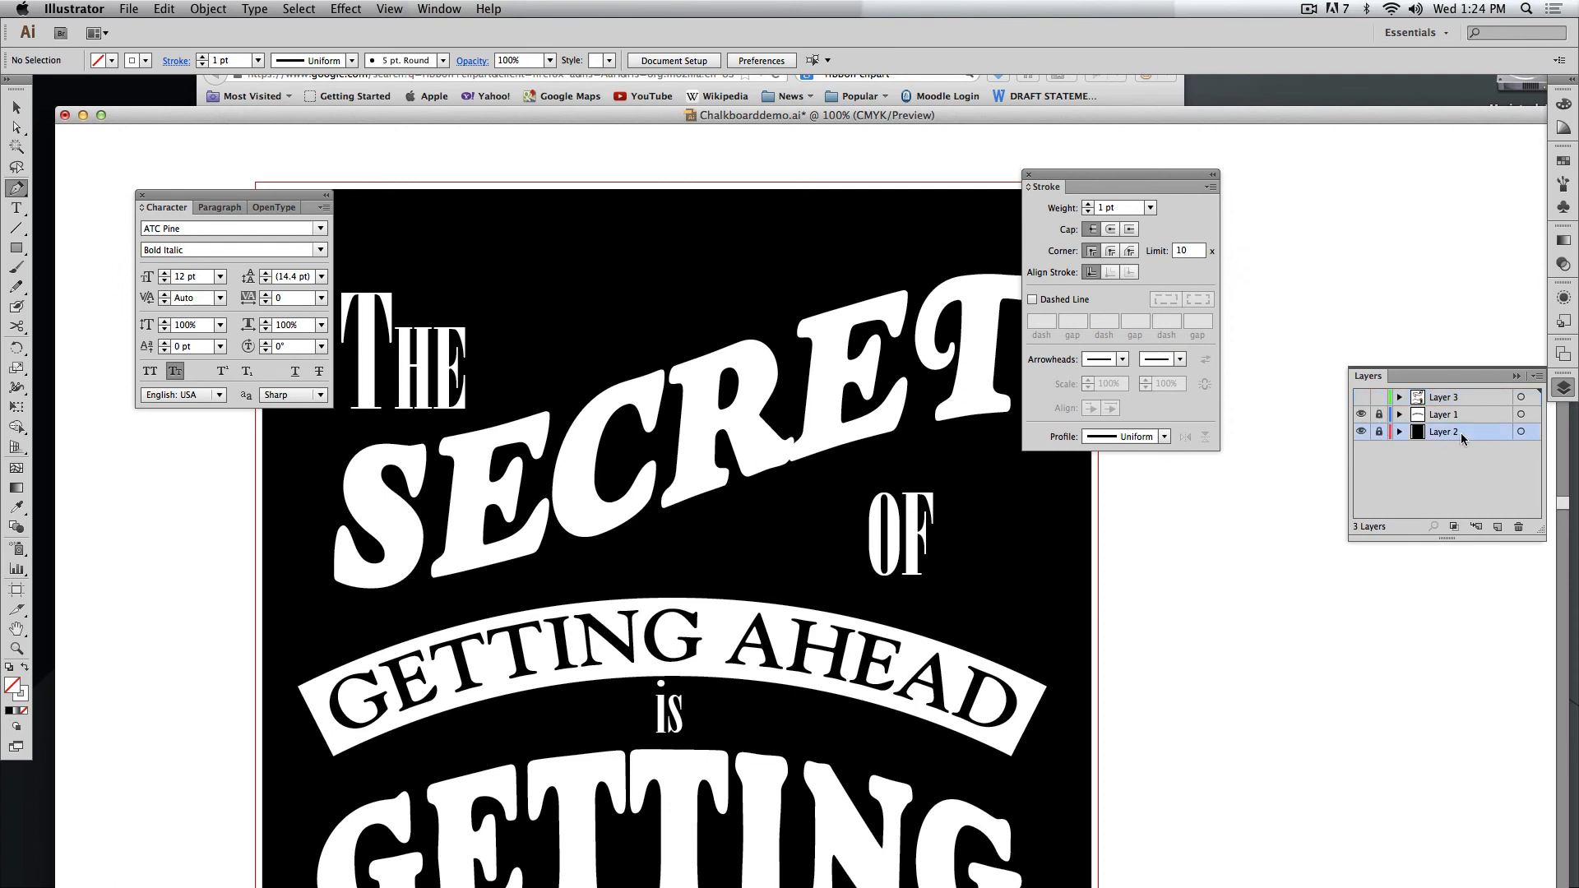
pyautogui.click(1497, 527)
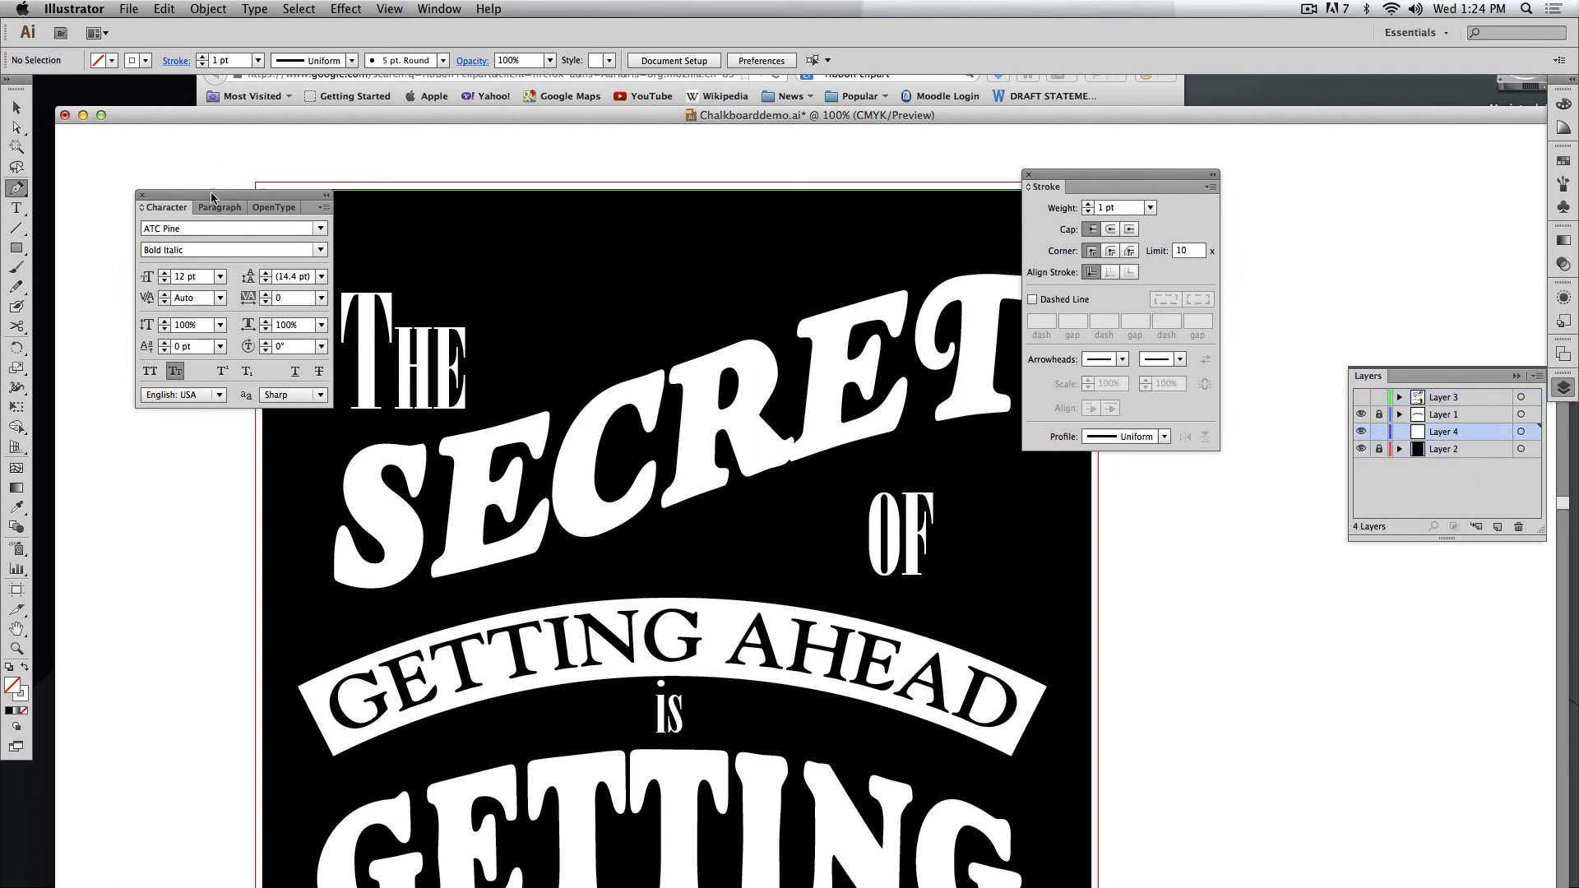
# Draw a smooth S-shaped open path following the top of the word SECRET with the Pen tool.
pyautogui.moveTo(226, 196); pyautogui.dragTo(155, 167)
pyautogui.click(313, 427)
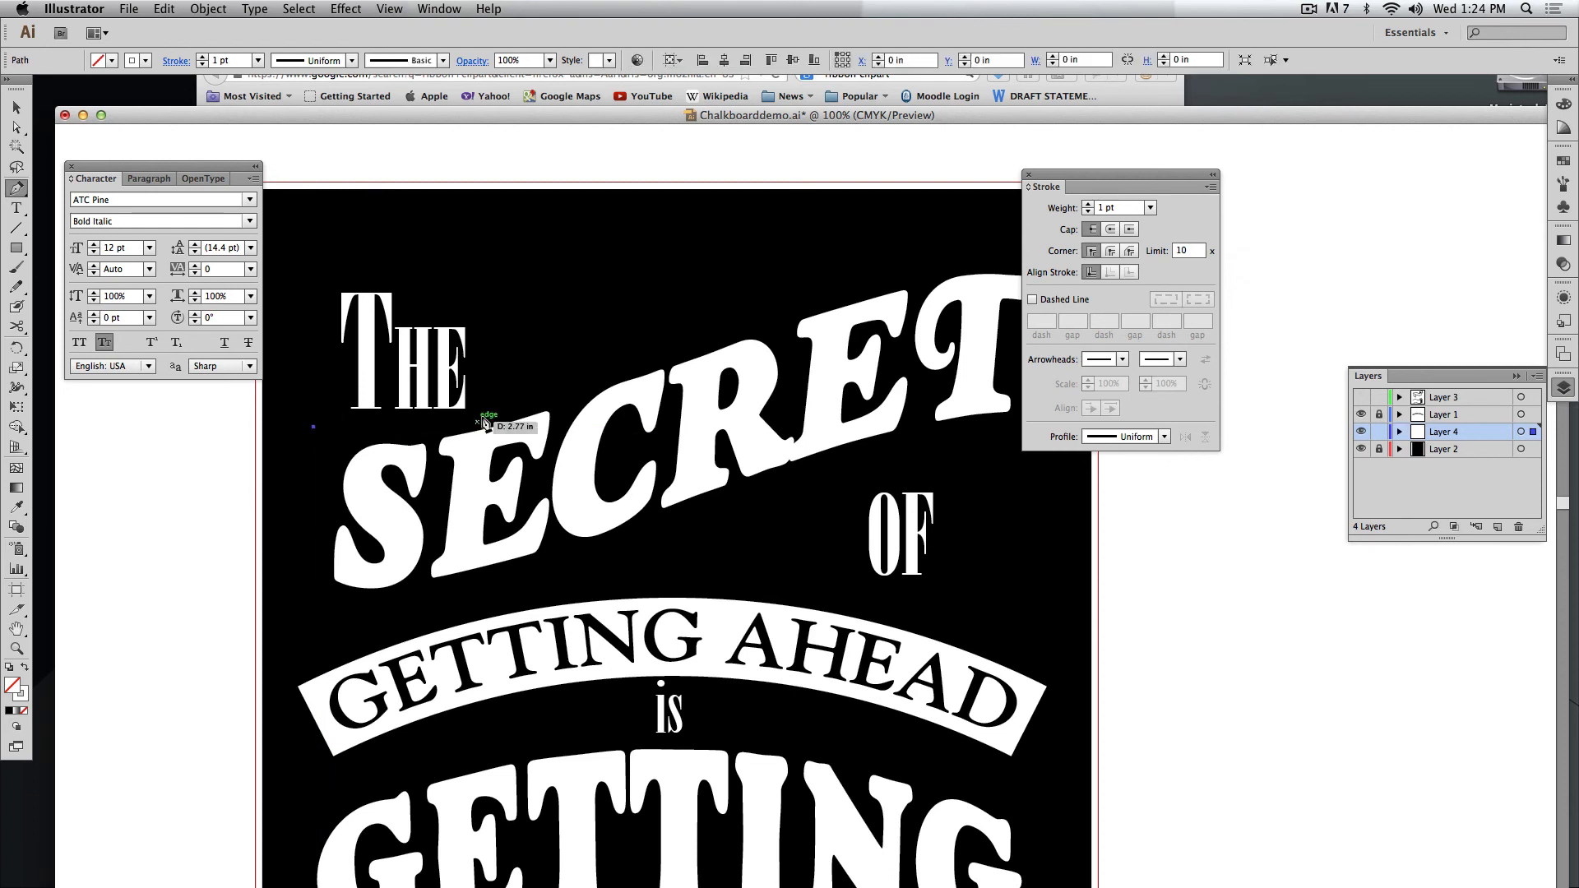
pyautogui.moveTo(607, 367); pyautogui.dragTo(802, 295)
pyautogui.hscroll(3, 954, 262)
pyautogui.moveTo(979, 257); pyautogui.dragTo(1030, 268)
# Give the curve a 9 pt stroke and a width profile that tapers at both ends, then deselect it.
pyautogui.click(1124, 208)
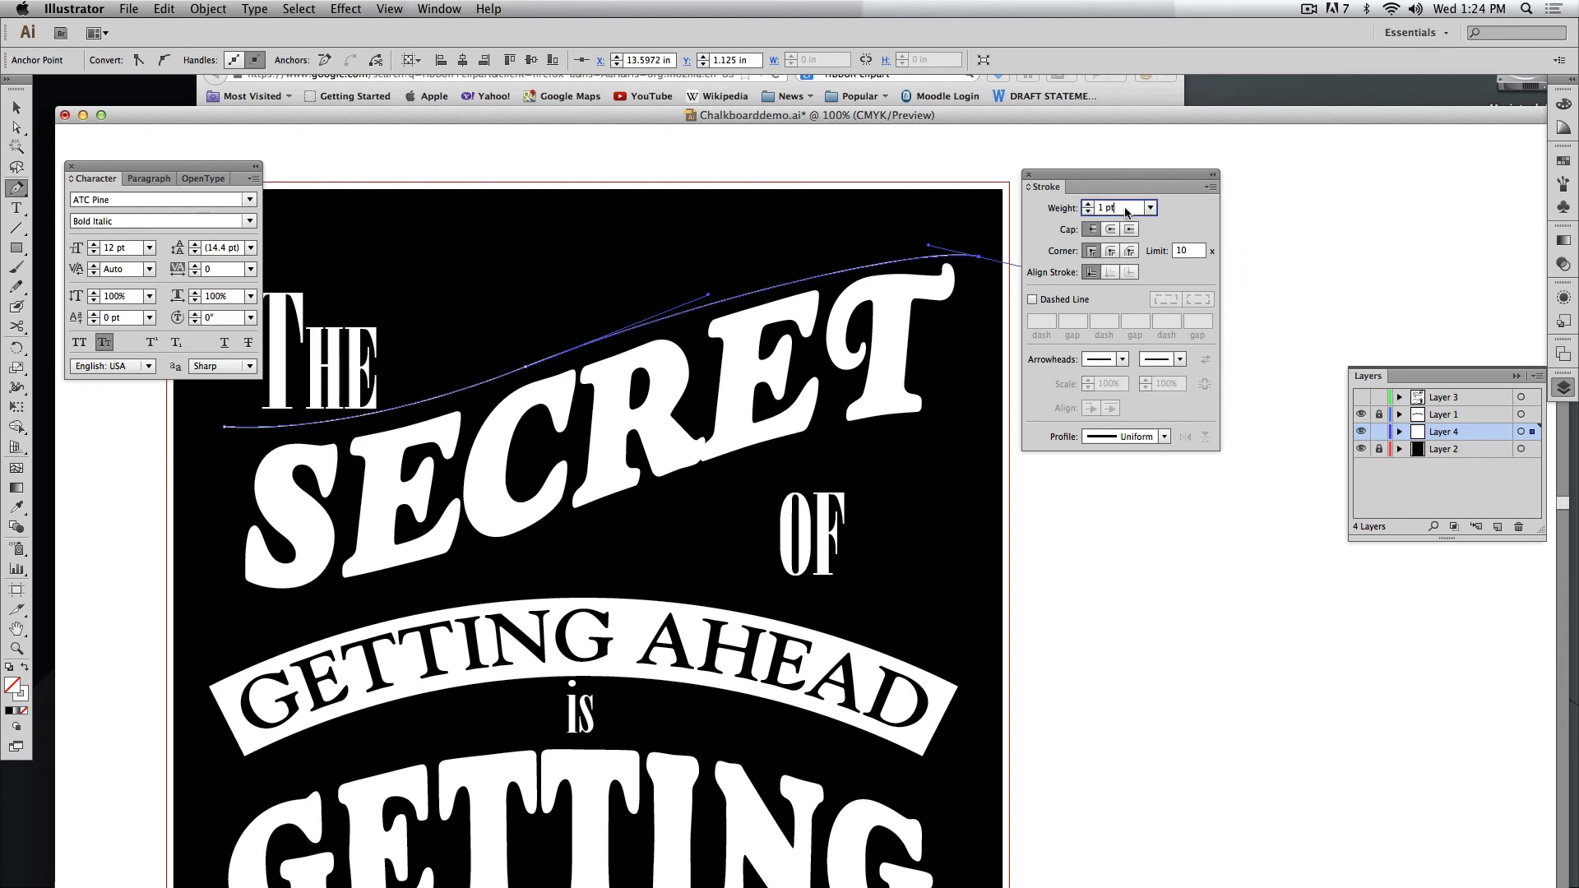
pyautogui.write('9')
pyautogui.press('Return')
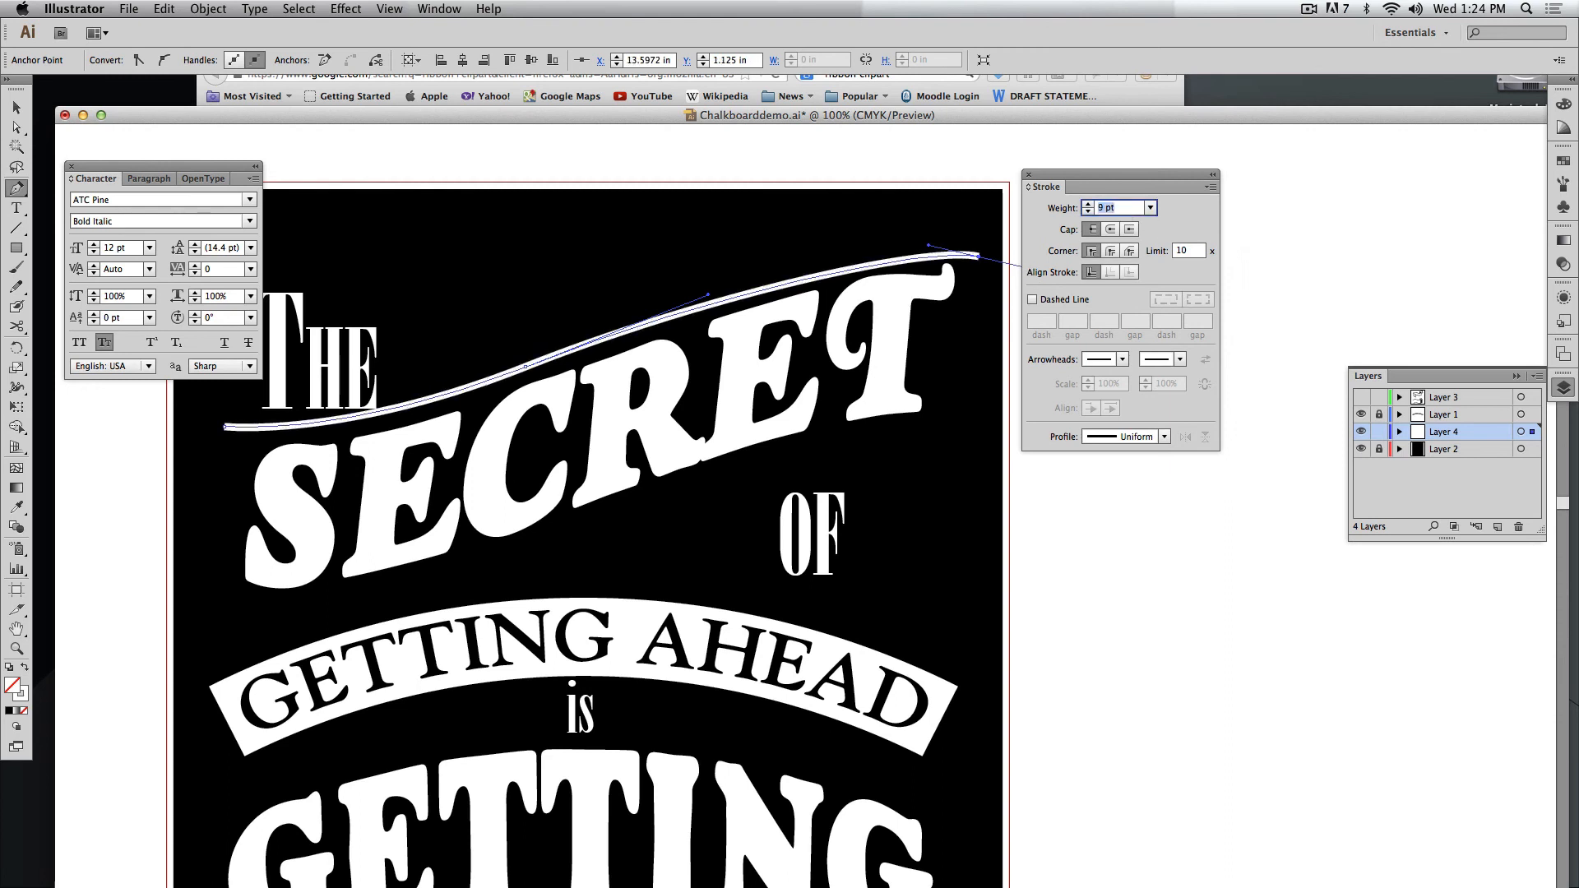
pyautogui.click(1164, 436)
pyautogui.click(1120, 485)
pyautogui.keyDown('super'); pyautogui.click(1043, 496); pyautogui.keyUp('super')
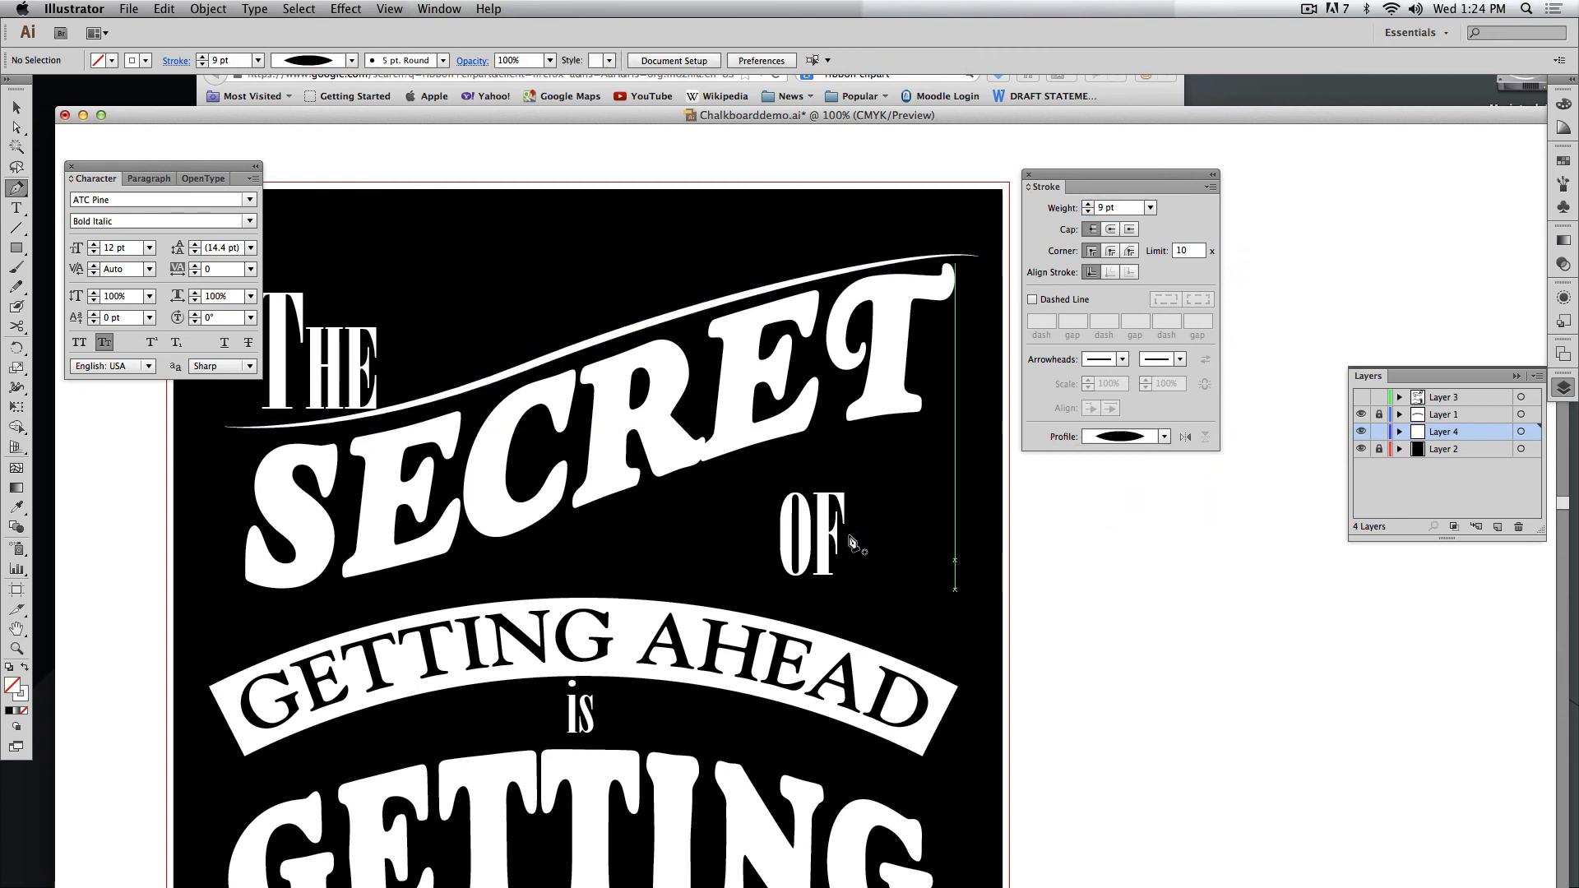
# Duplicate the tapered curve straight down so the copy runs beneath the word SECRET, then deselect it.
pyautogui.click(16, 107)
pyautogui.moveTo(610, 346); pyautogui.dragTo(610, 520)
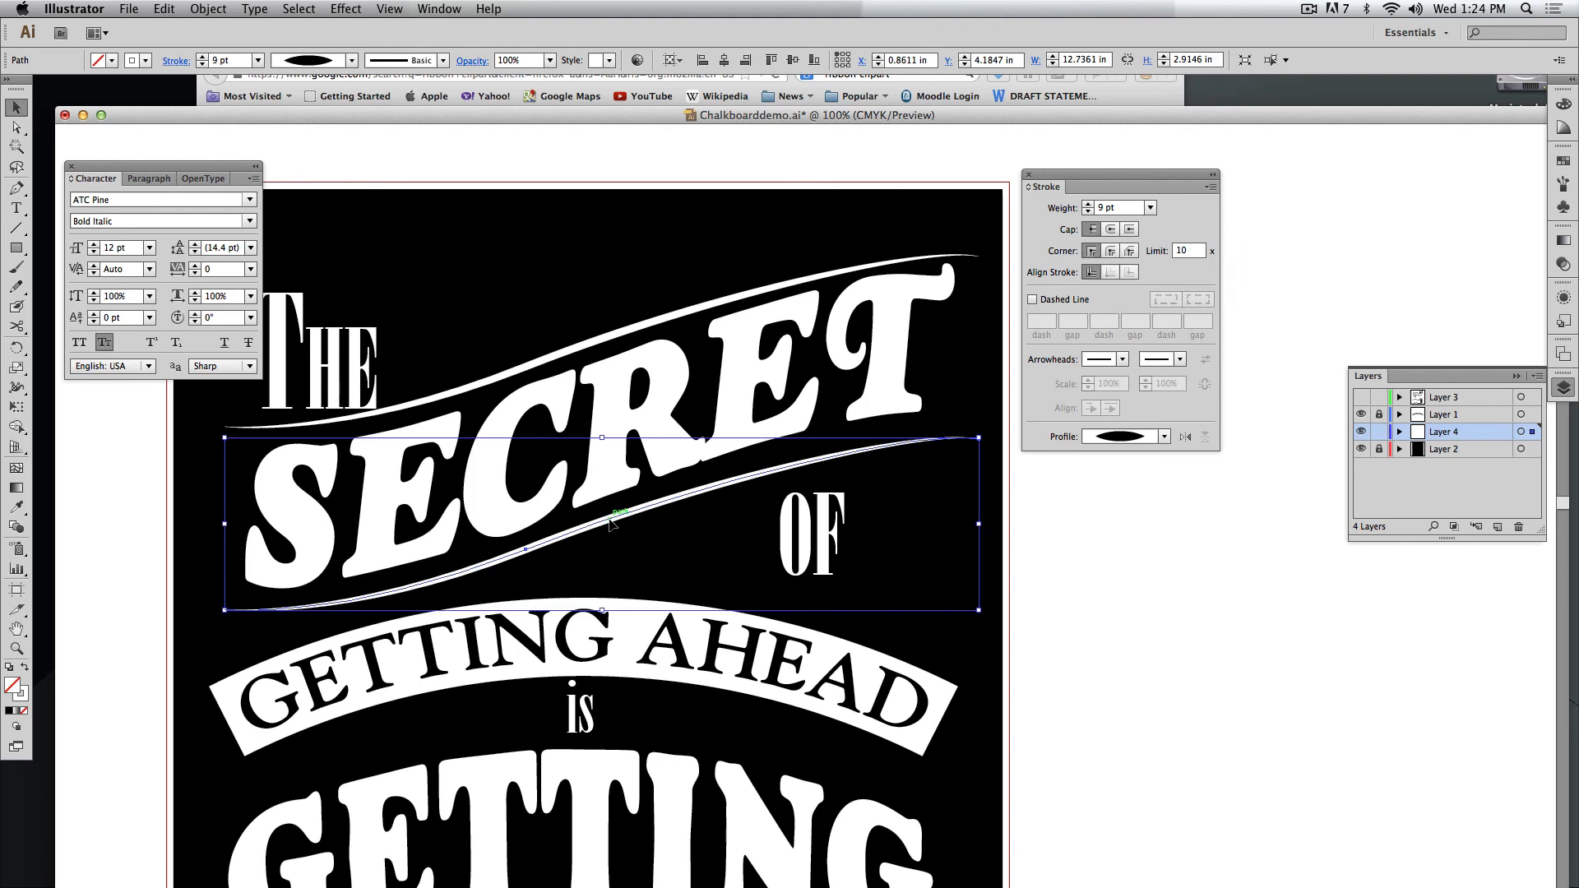
pyautogui.click(644, 552)
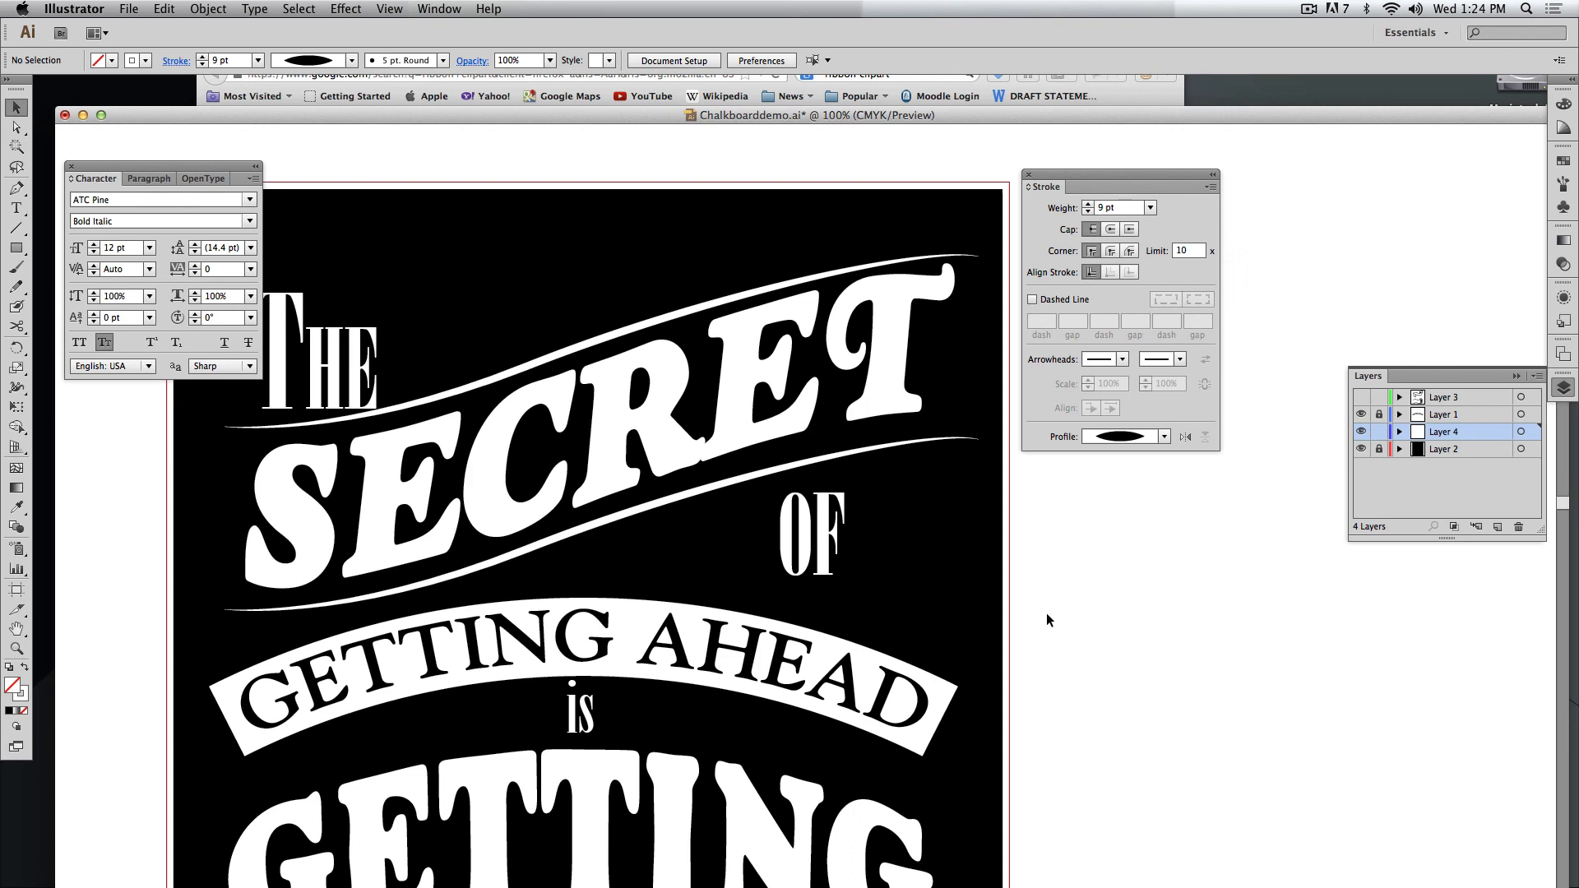
# Switch to Remote Desktop.
pyautogui.press('super+minus')
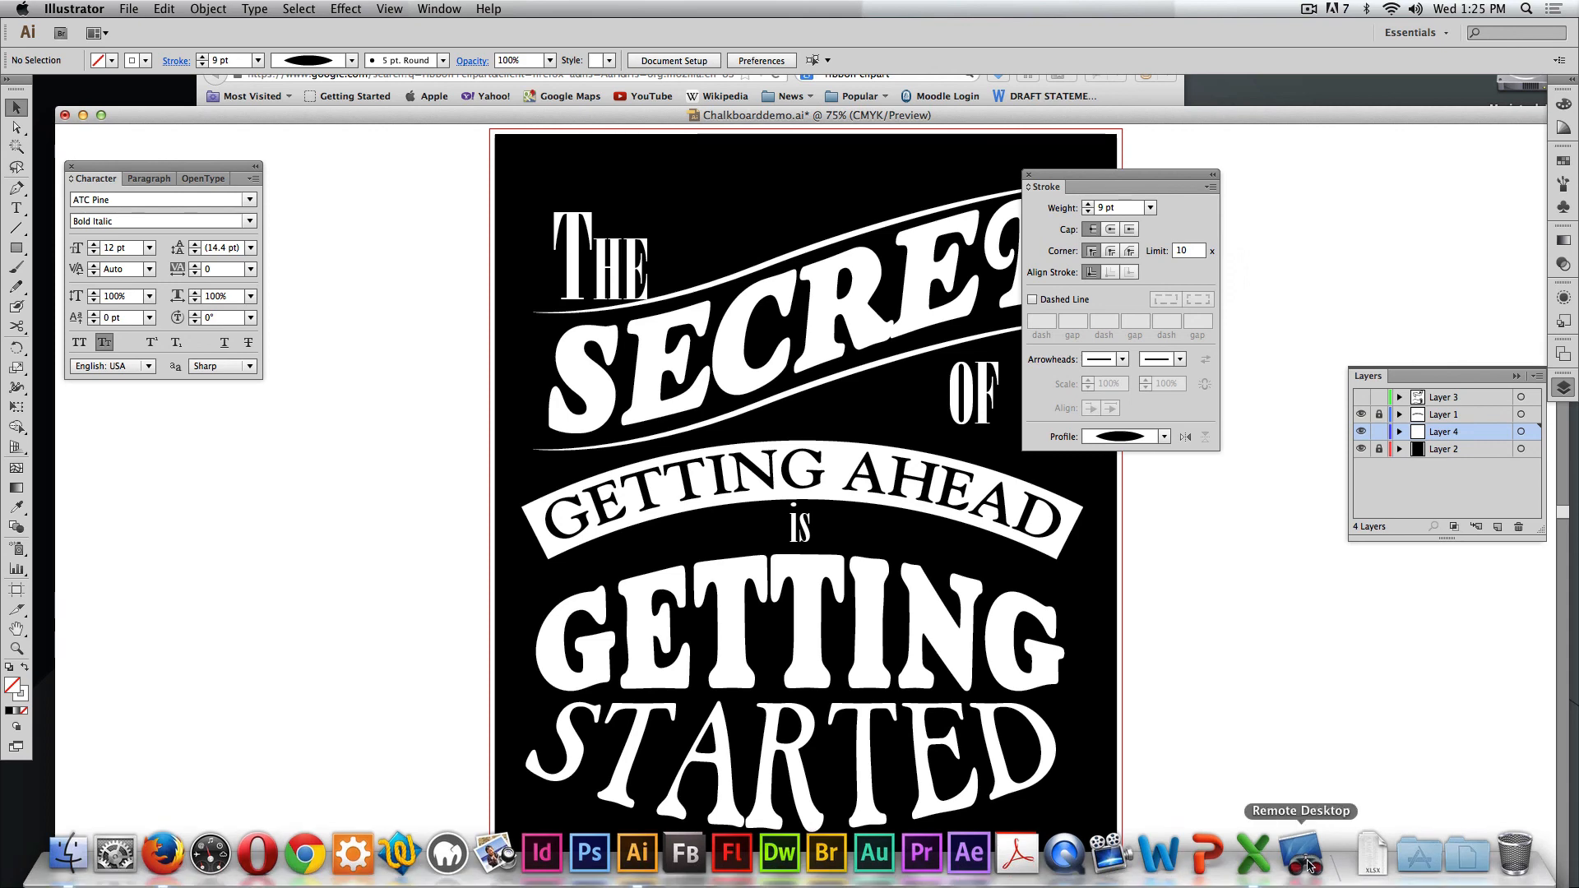
pyautogui.click(1308, 866)
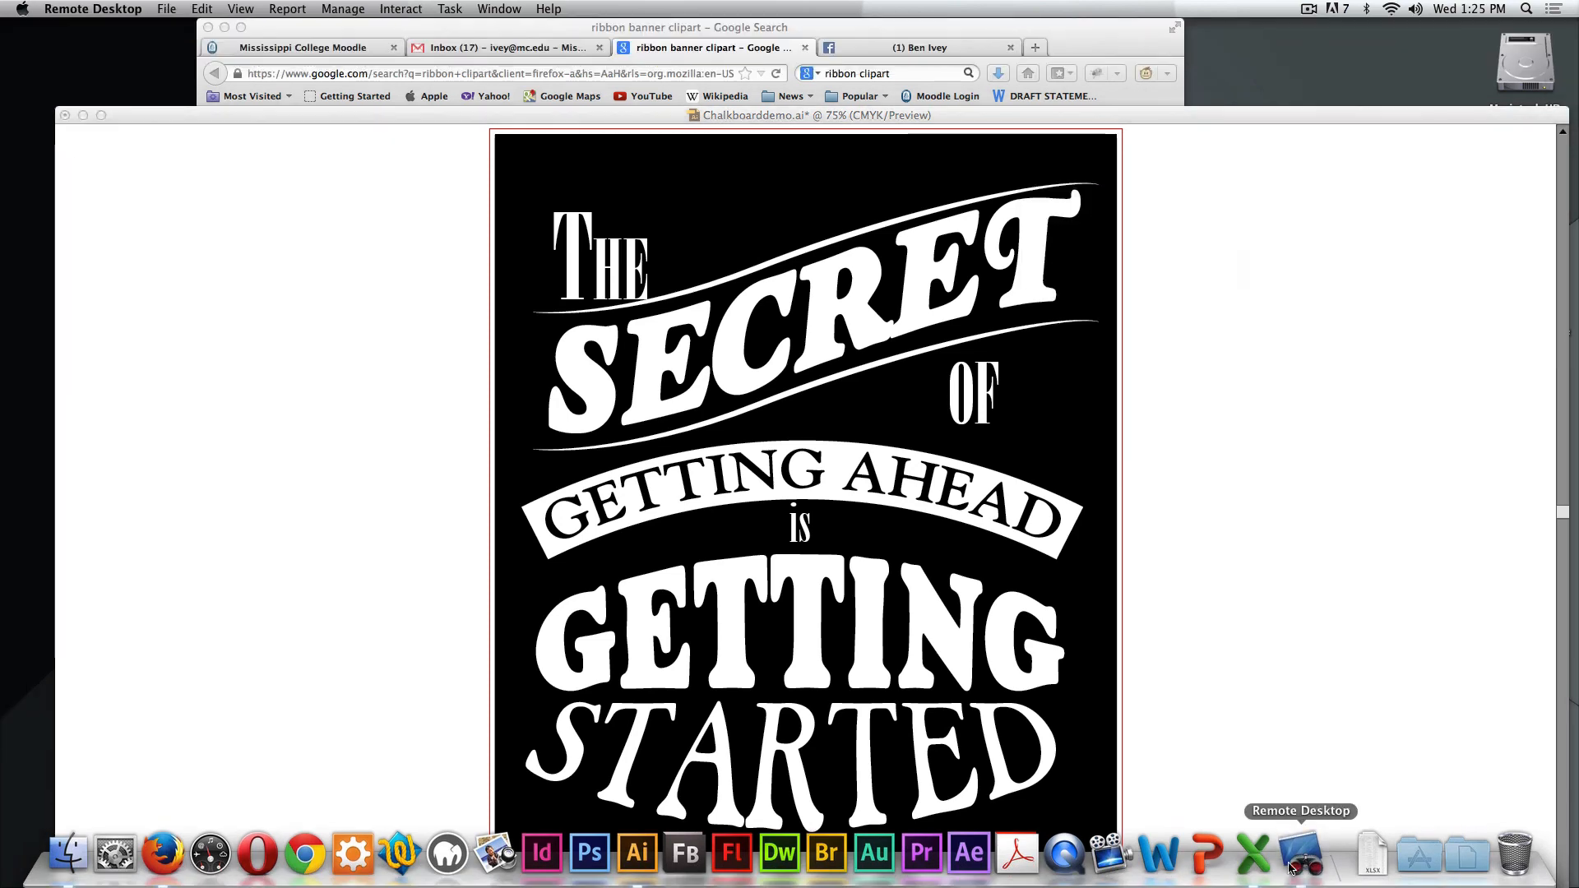